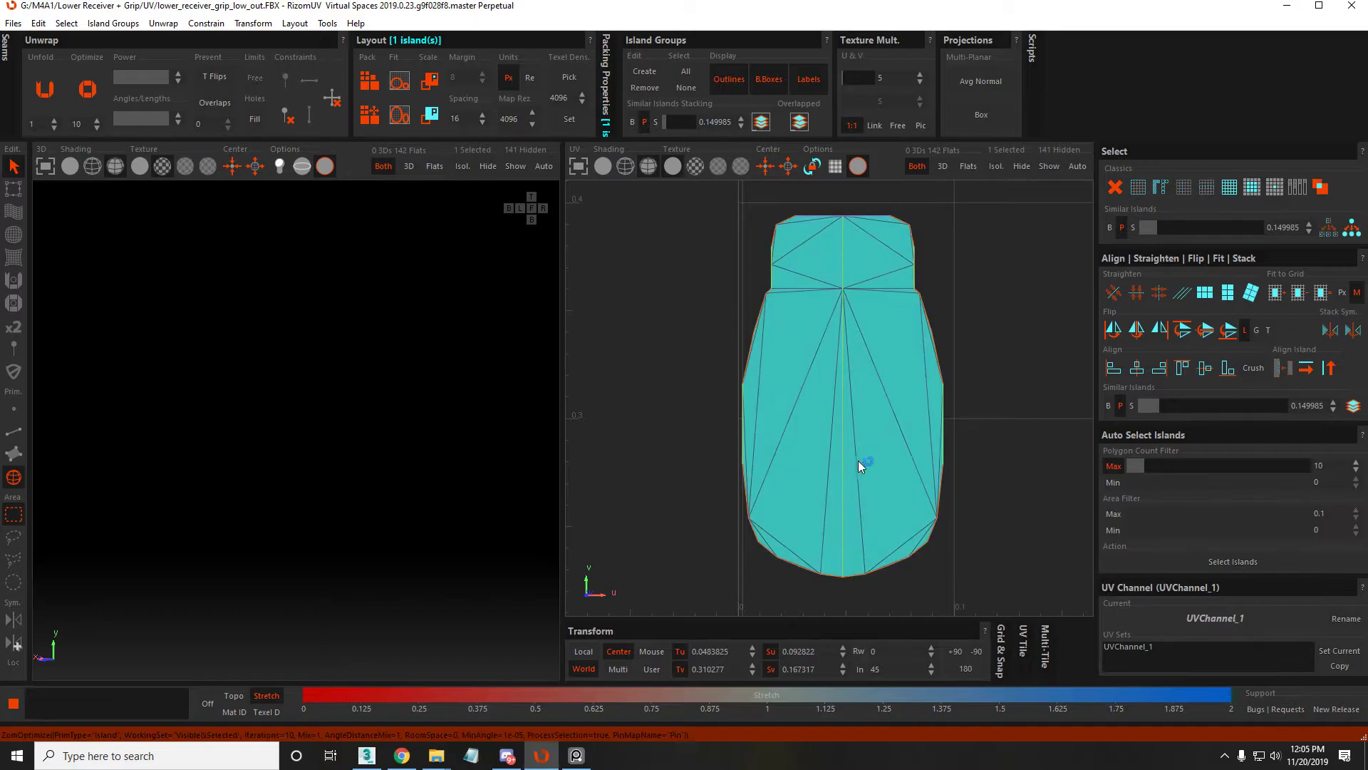
Move the optimized bottle-shaped island outside the UV tile and show all hidden islands
left_click(985, 400)
left_click(862, 405)
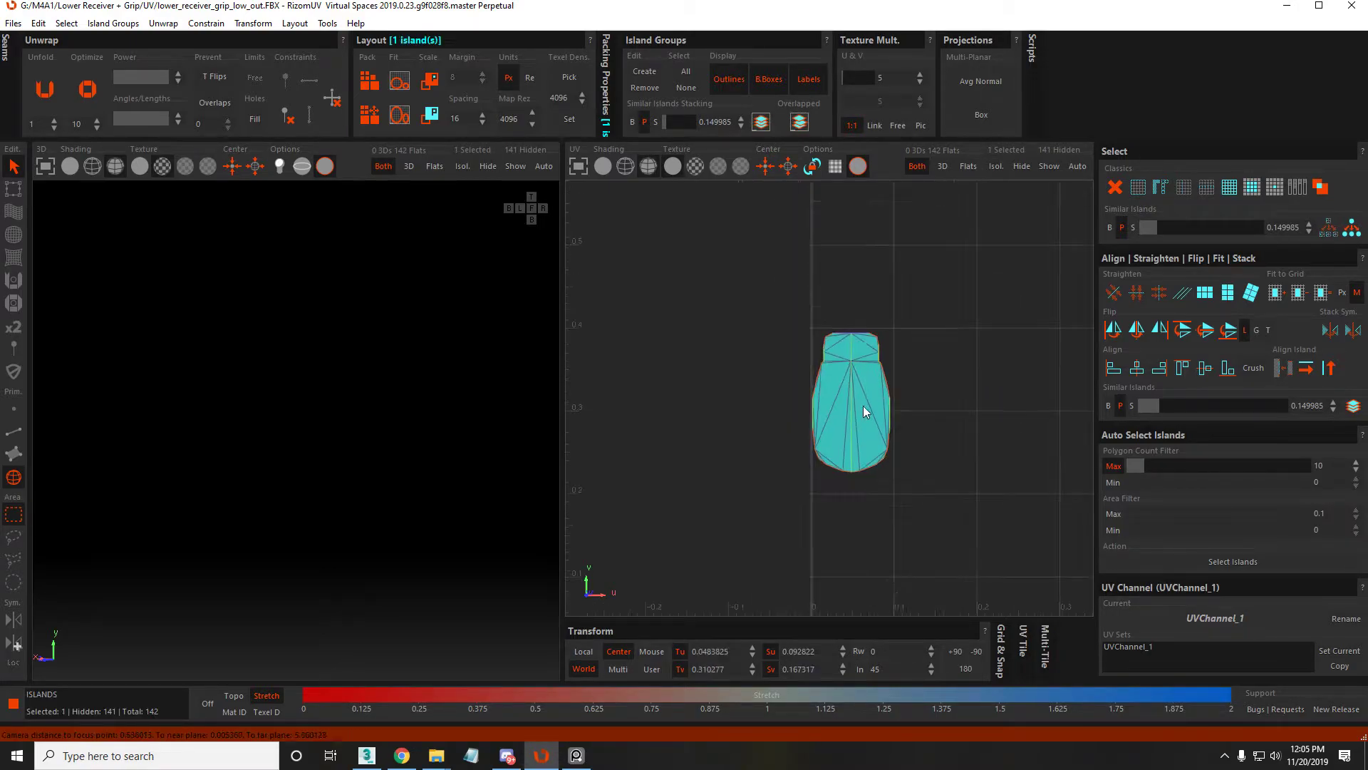
left_click(930, 349)
key("shift+h")
Inspect the thin ring island on the 3D model and move it outside the UV tile
scroll(929, 357, "up", 5)
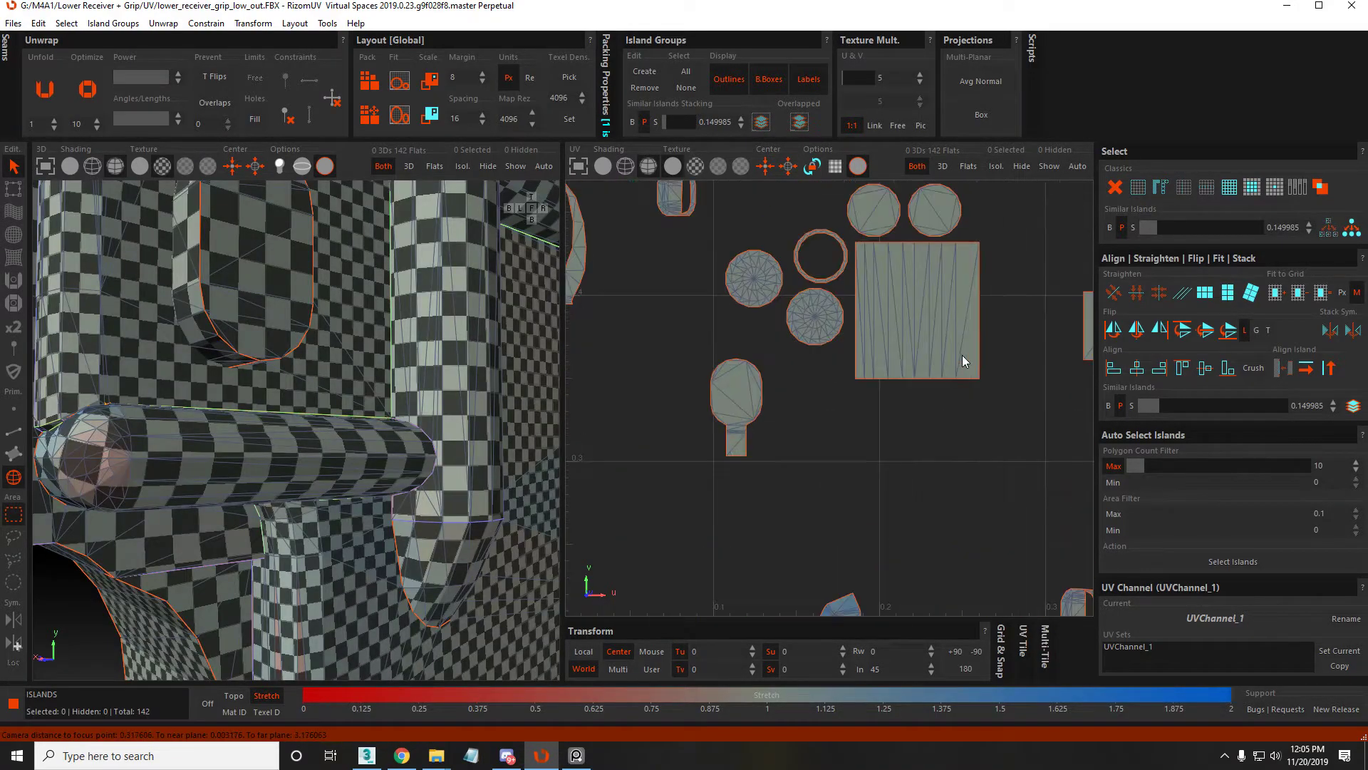
left_click(905, 314)
scroll(820, 282, "up", 5)
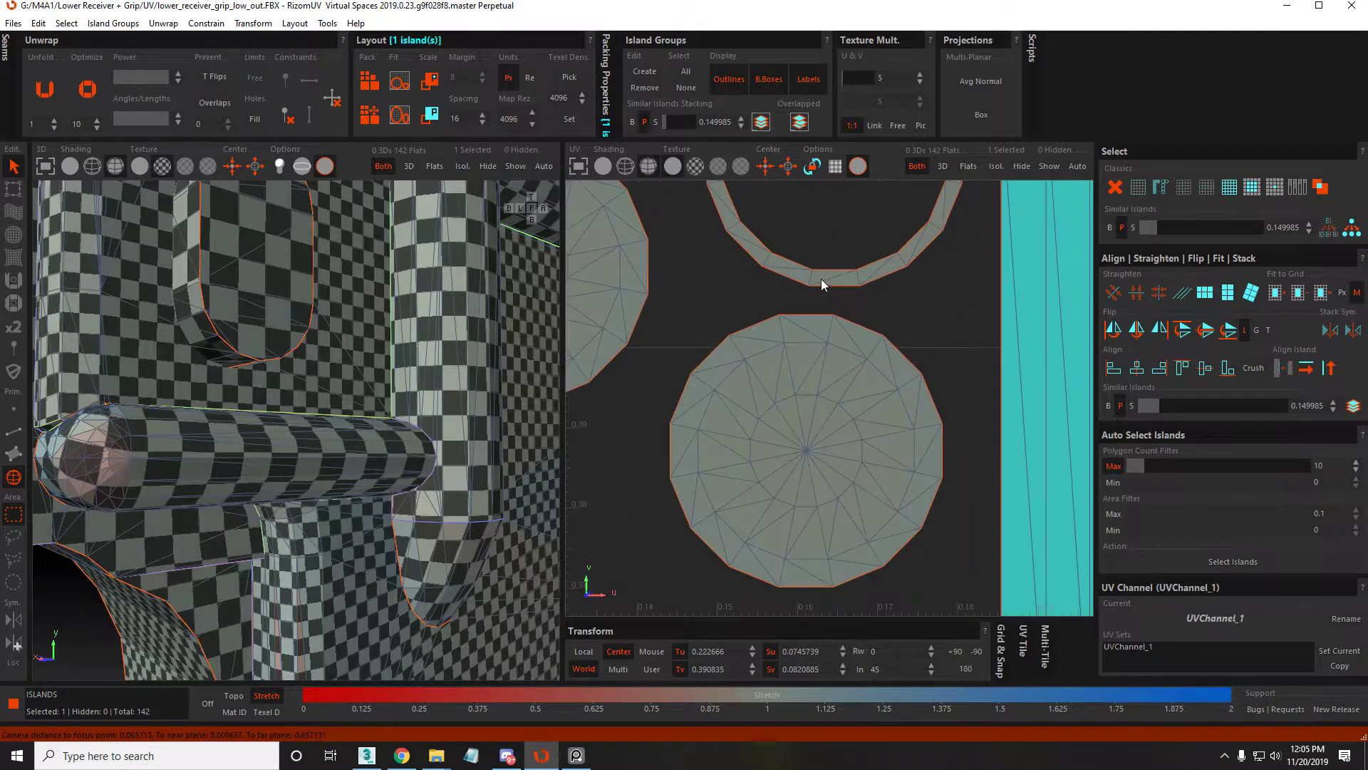
left_click(821, 279)
key("f")
scroll(826, 286, "down", 4)
scroll(825, 287, "down", 3)
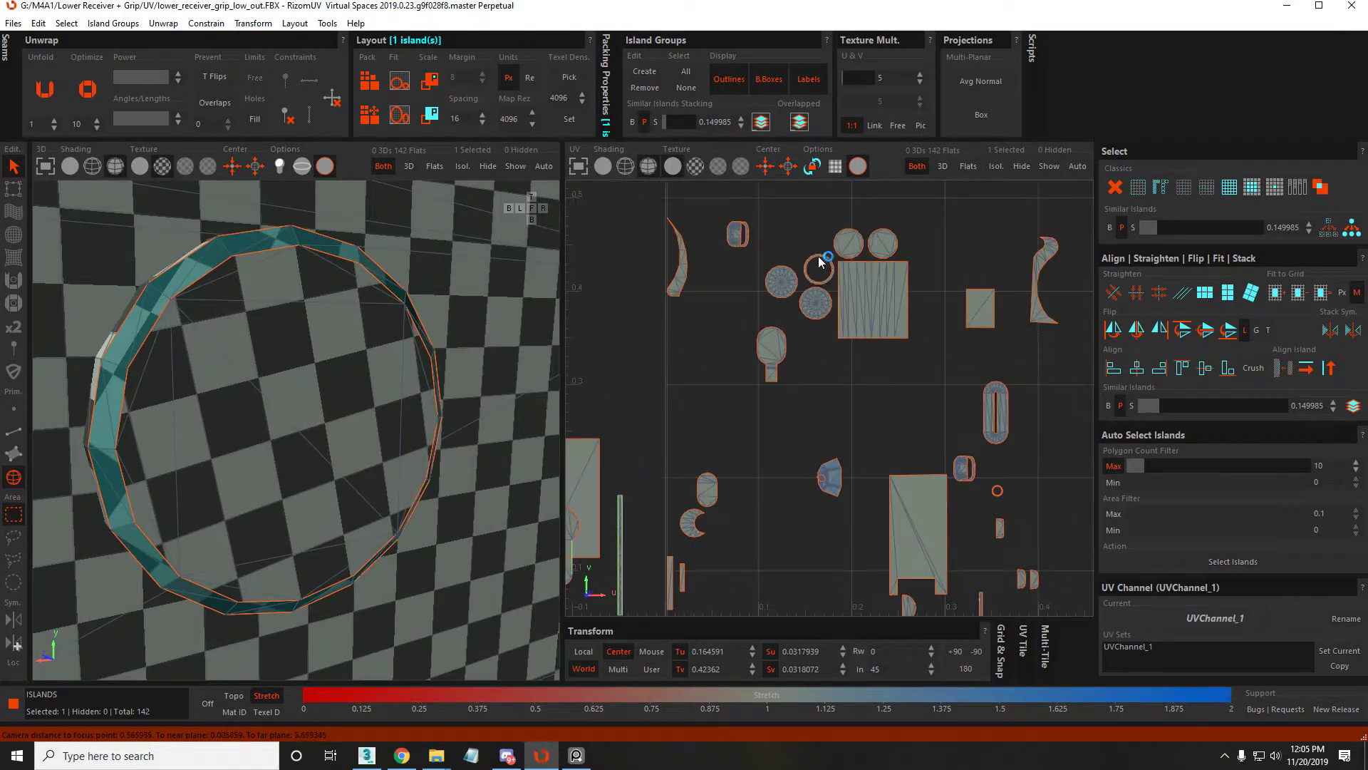
scroll(873, 250, "up", 6)
Constrain the middle edges of the two circular islands above the large rectangular island to horizontal
key("F2")
left_click(799, 230)
key("h")
key("F4")
Select both circular islands with horizontal middle edges and move them outside the UV tile beside the ring
left_click(825, 231)
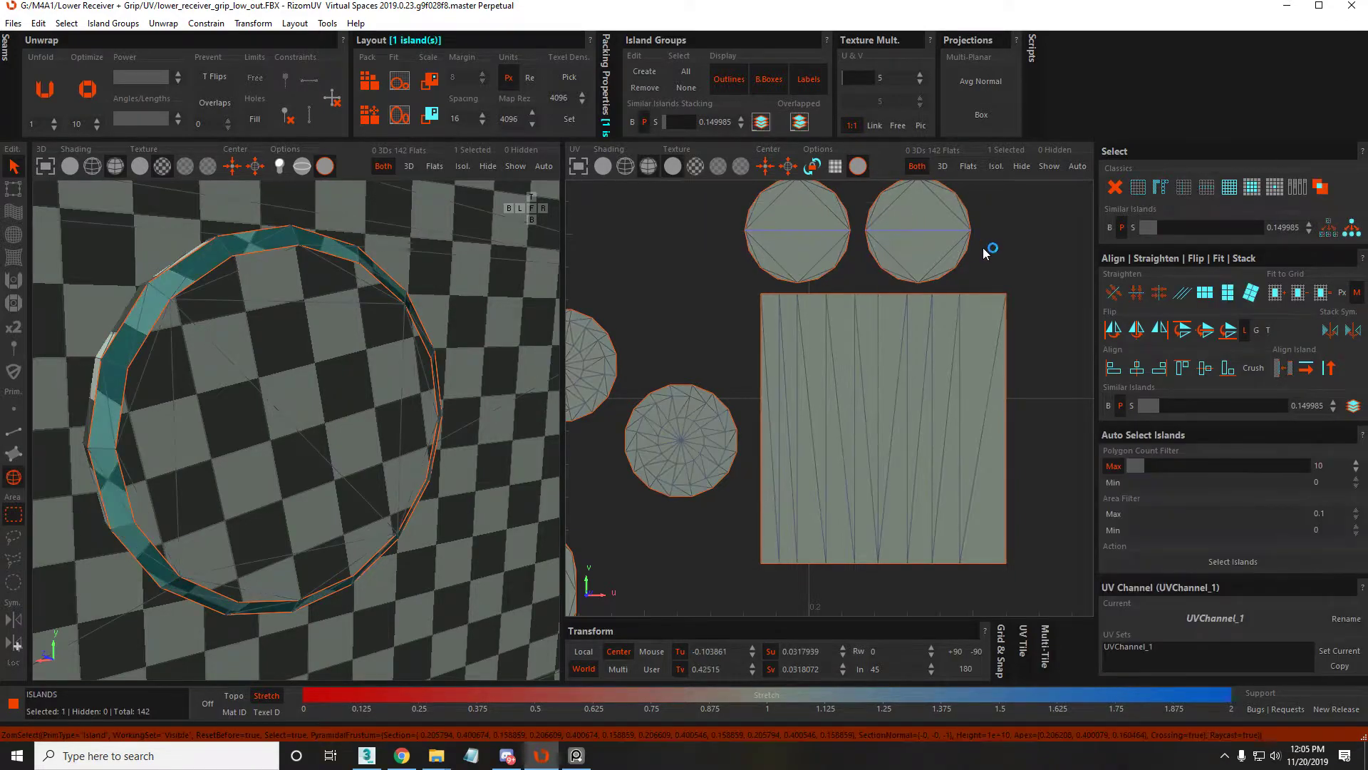
left_click(927, 242, "shift")
scroll(632, 258, "down", 5)
Isolate the small rounded island with the slot opening and frame its geometry in the 3D view
scroll(660, 241, "up", 10)
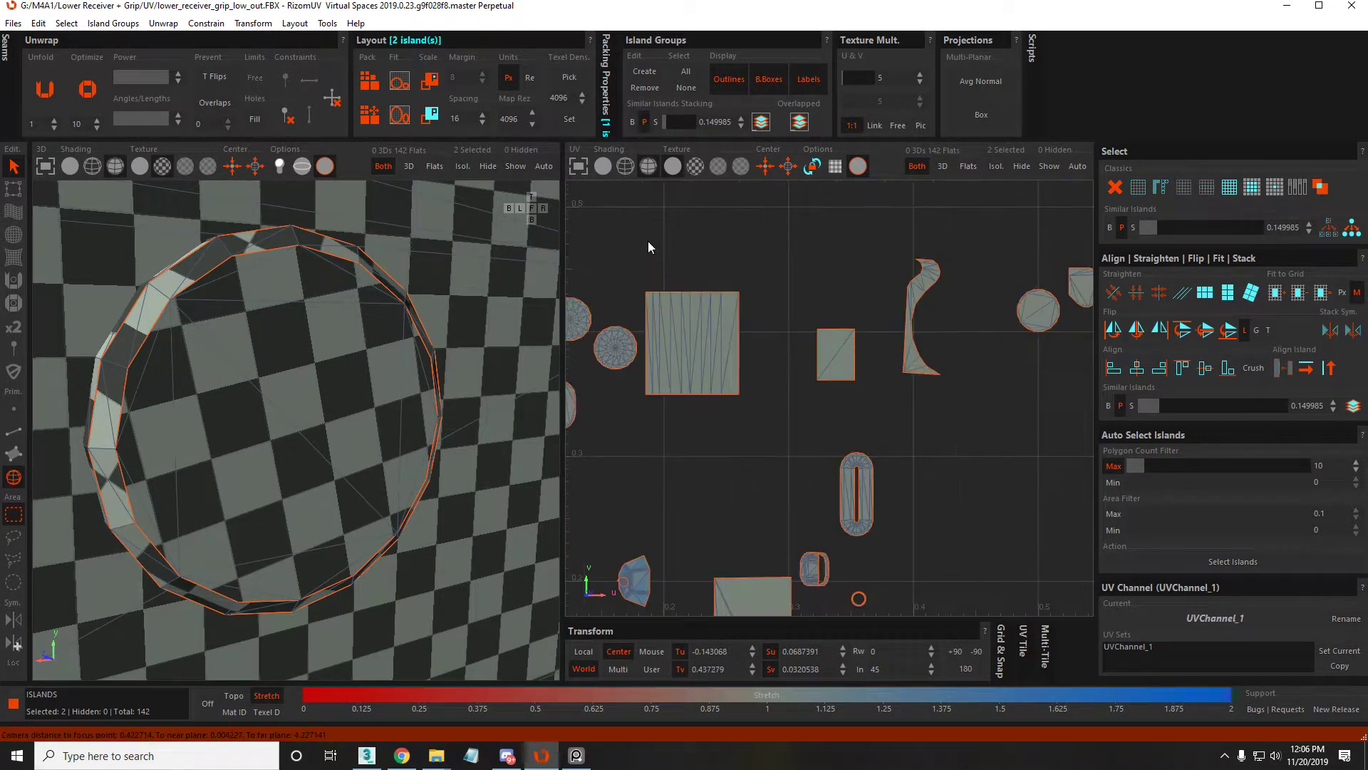
left_click(841, 291)
scroll(852, 281, "up", 3)
key("f")
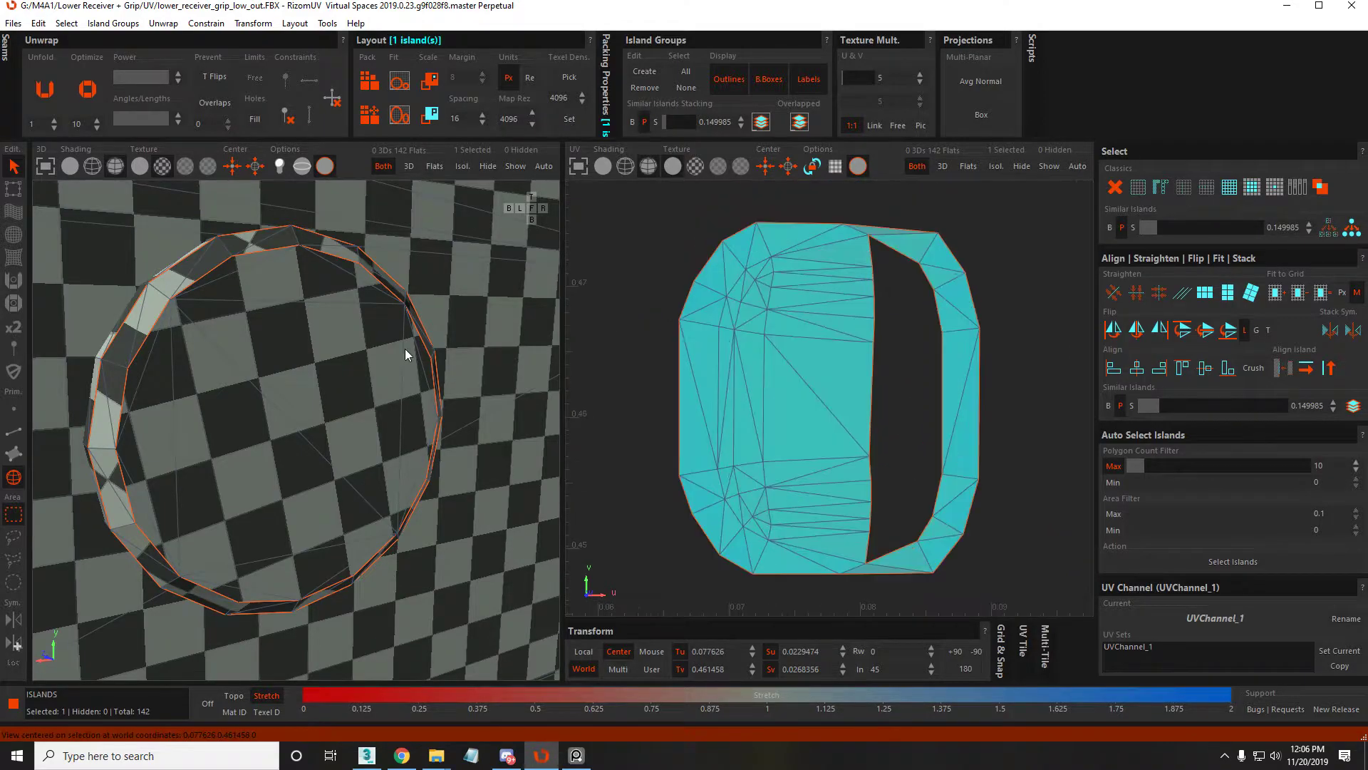
key("i")
scroll(298, 346, "up", 5)
scroll(467, 356, "up", 3)
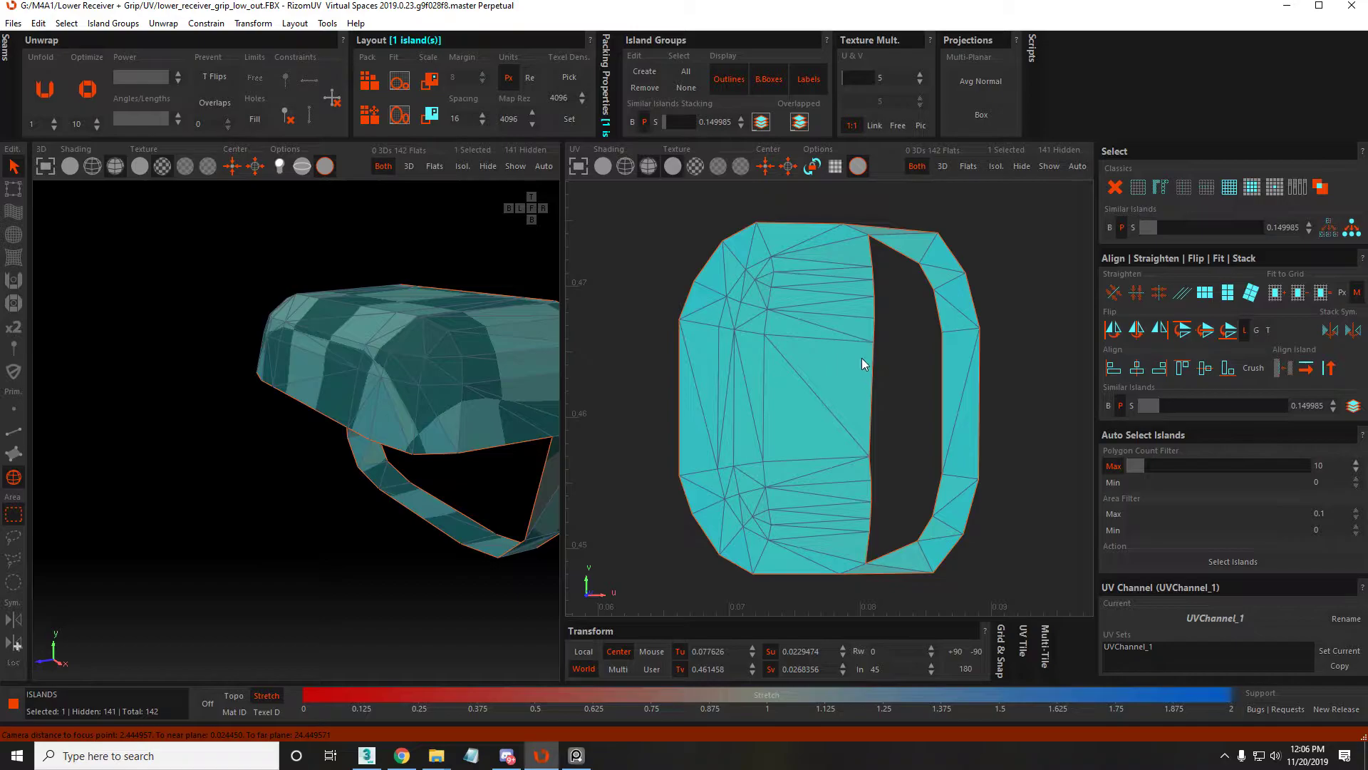
left_click_drag(356, 383, 528, 298, "alt")
Cut the narrow band from the rounded cap at their joining edges and unfold both islands
key("F2")
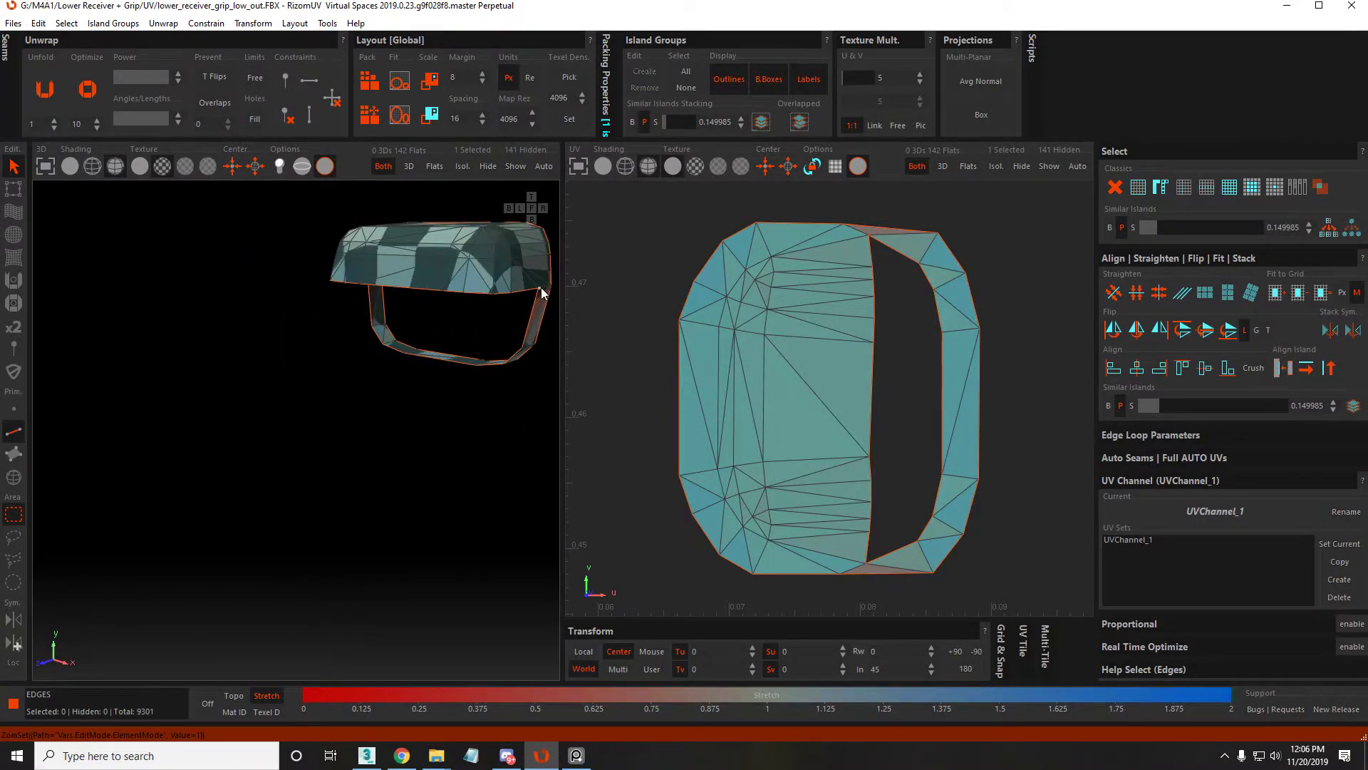
left_click(541, 292)
left_click_drag(397, 300, 227, 296, "alt")
key("c")
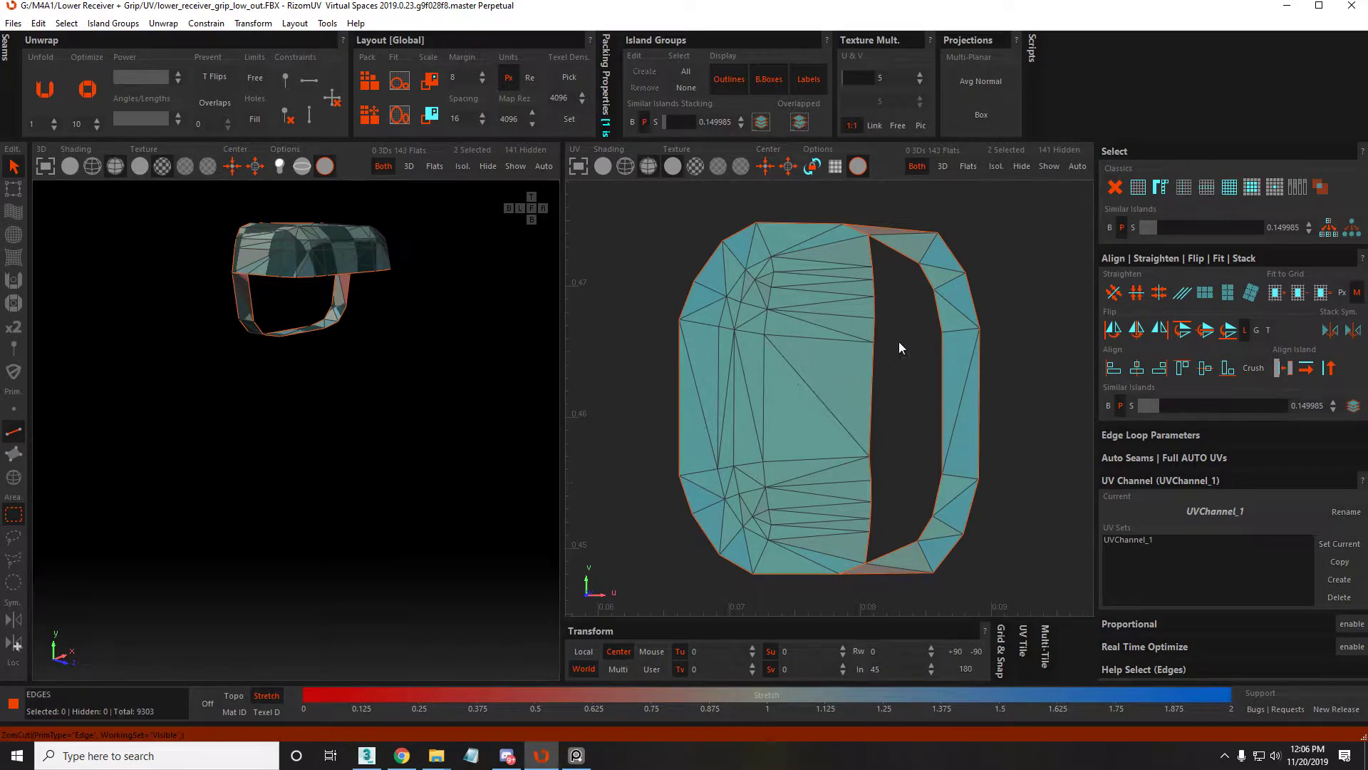
key("F4")
scroll(855, 342, "down", 3)
key("u")
scroll(836, 351, "up", 4)
Constrain the narrow band's long edges to vertical and its end edges to horizontal, and unfold it into a straight strip
key("F2")
left_click(967, 378)
middle_click_drag(969, 394, 960, 355)
double_click(950, 570)
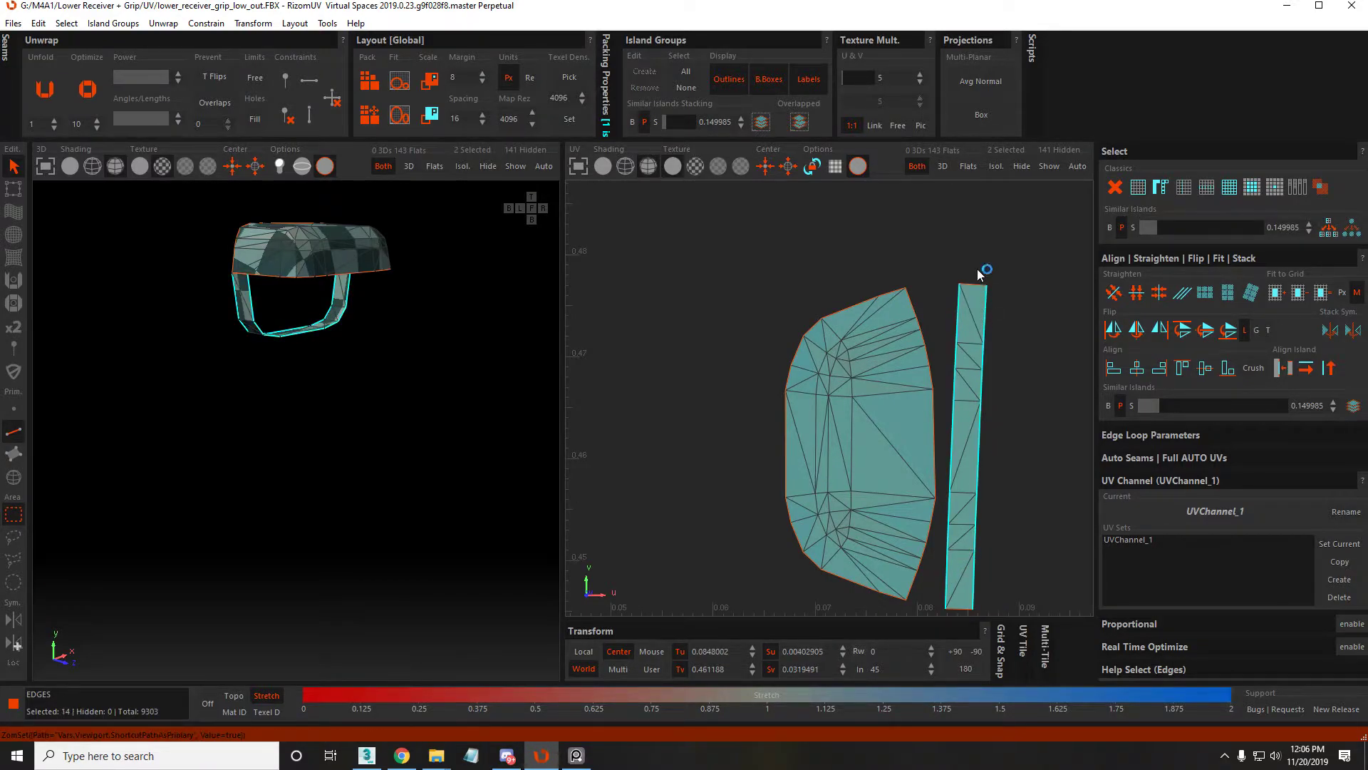
key("ctrl+h")
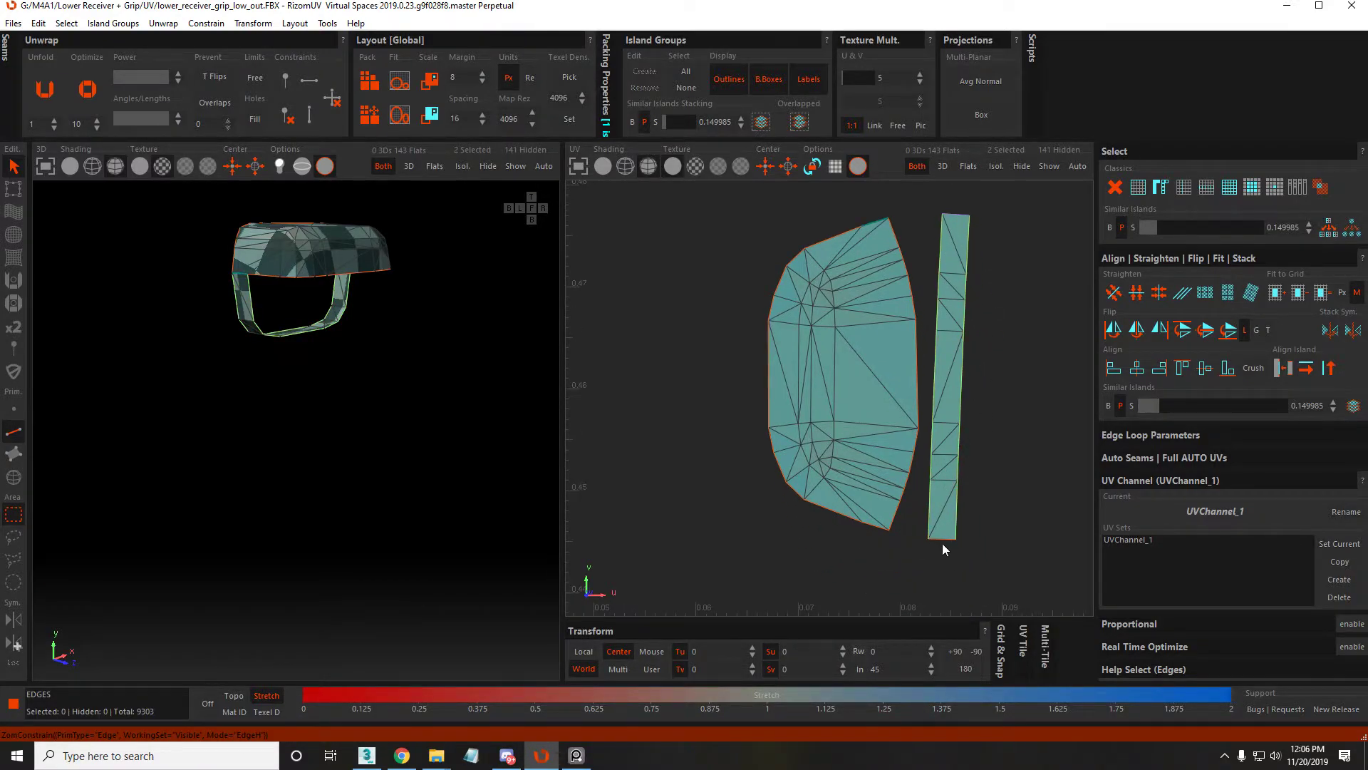
key("F4")
key("u")
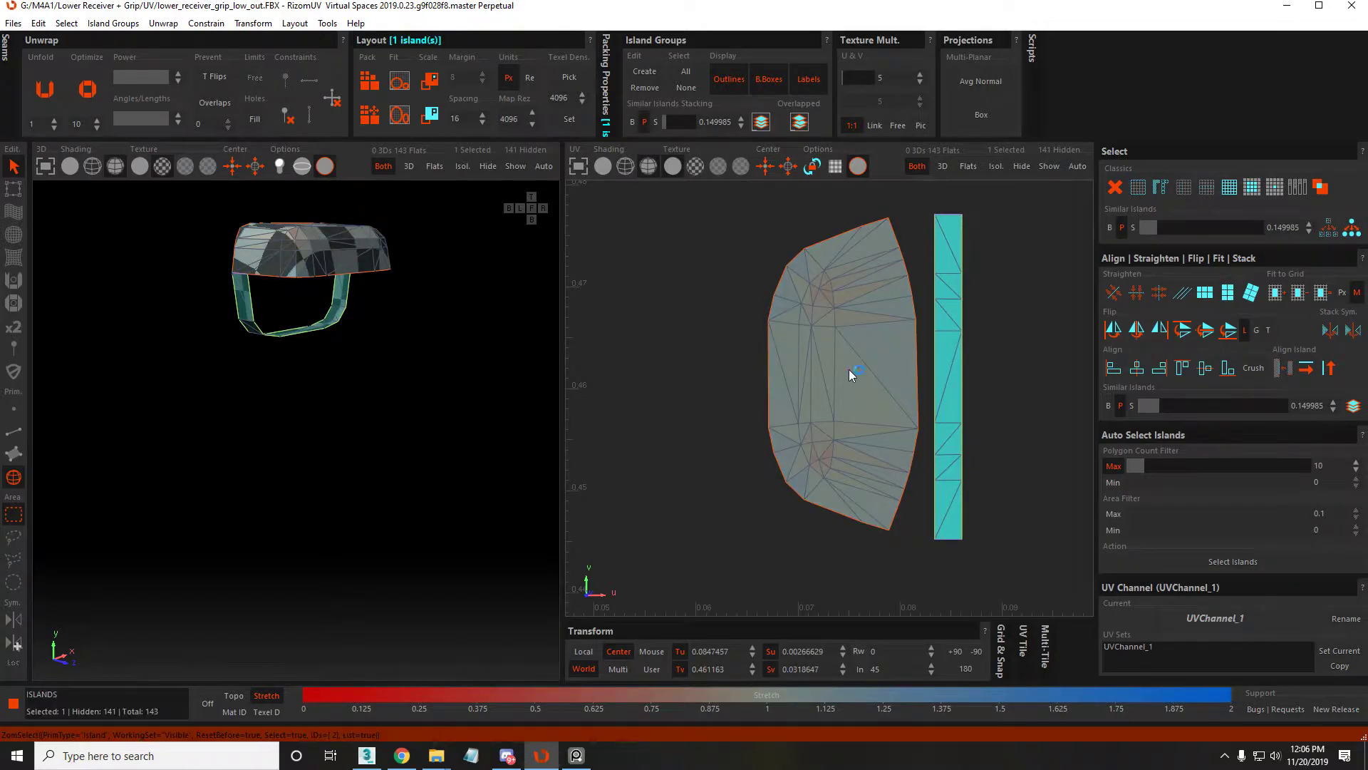
Optimize the rounded cap island to reduce its stretching
left_click(848, 367)
scroll(847, 349, "down", 3)
scroll(846, 344, "up", 3)
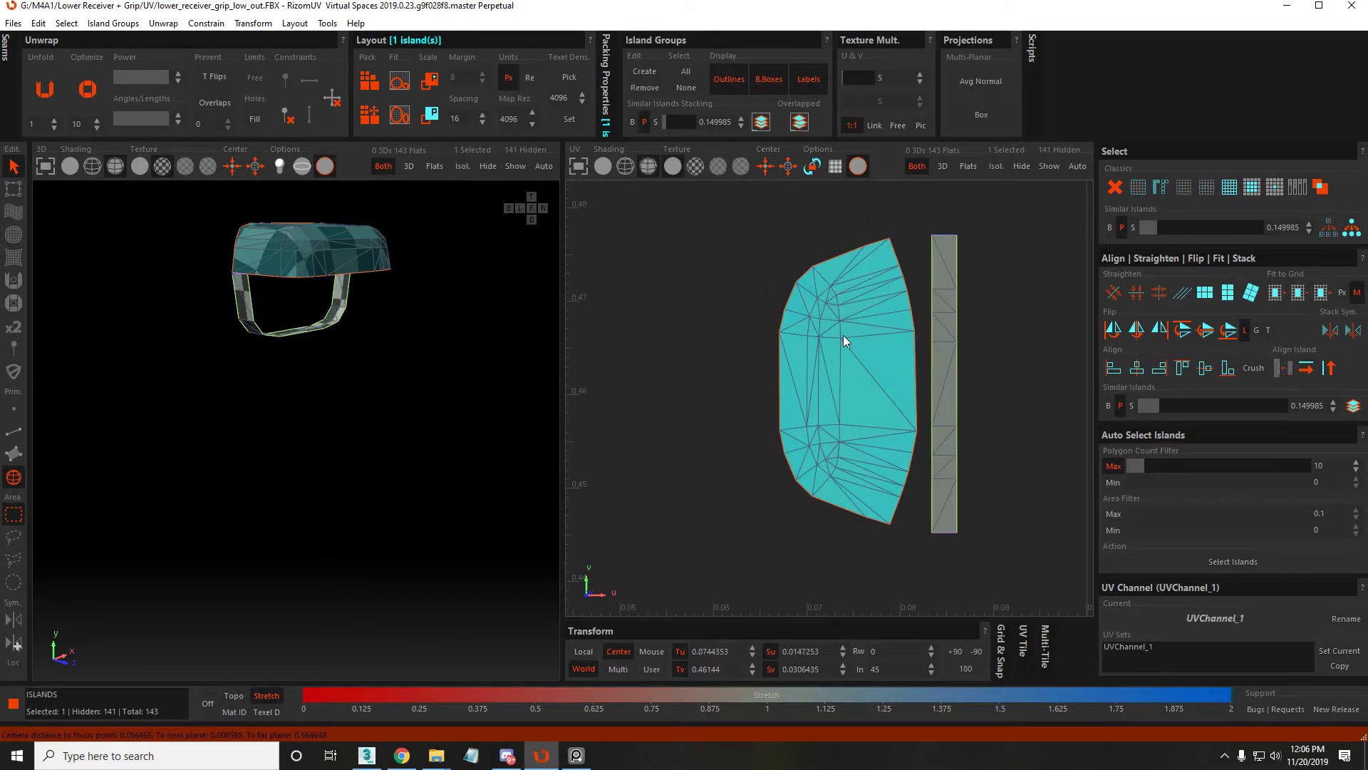
key("o")
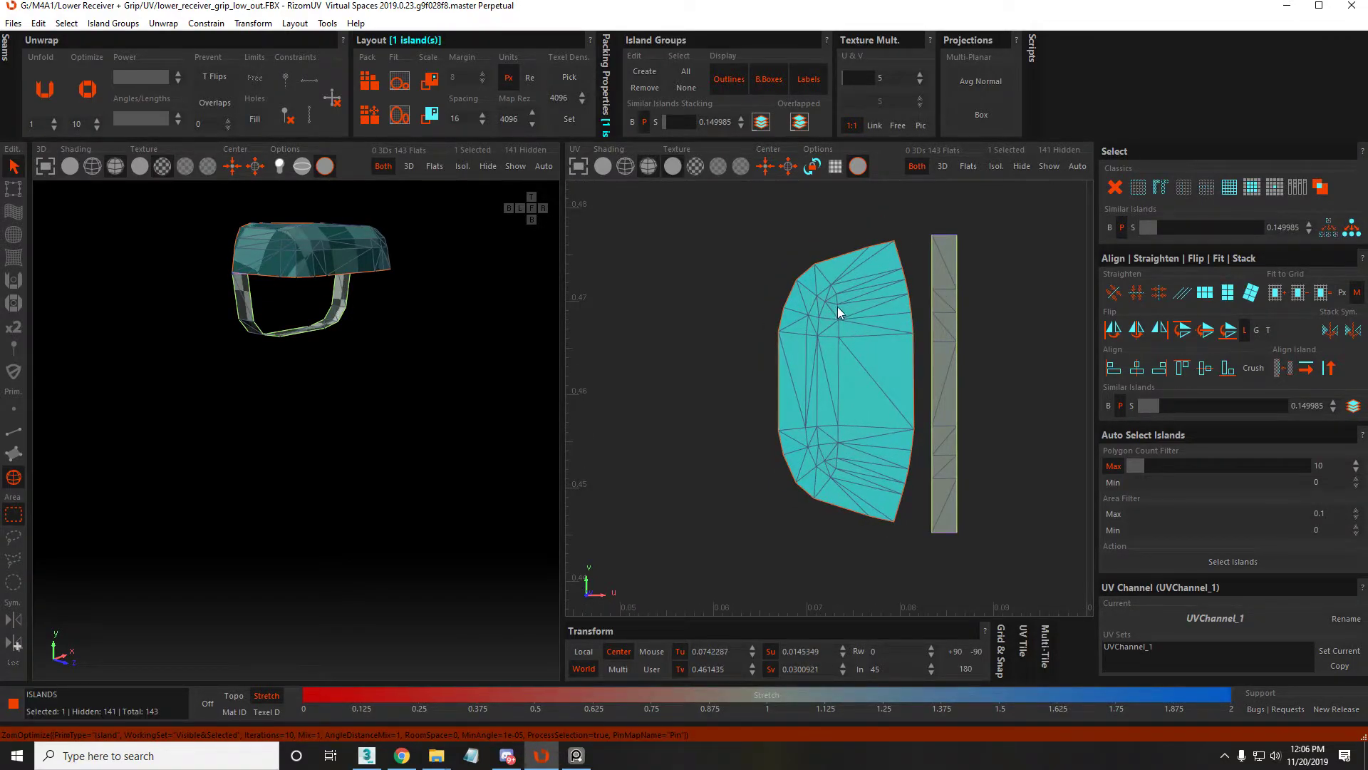
Constrain the cap's long outer side edges to vertical and its two crosswise edge lines to horizontal, and unfold the cap
key("F2")
left_click(901, 491)
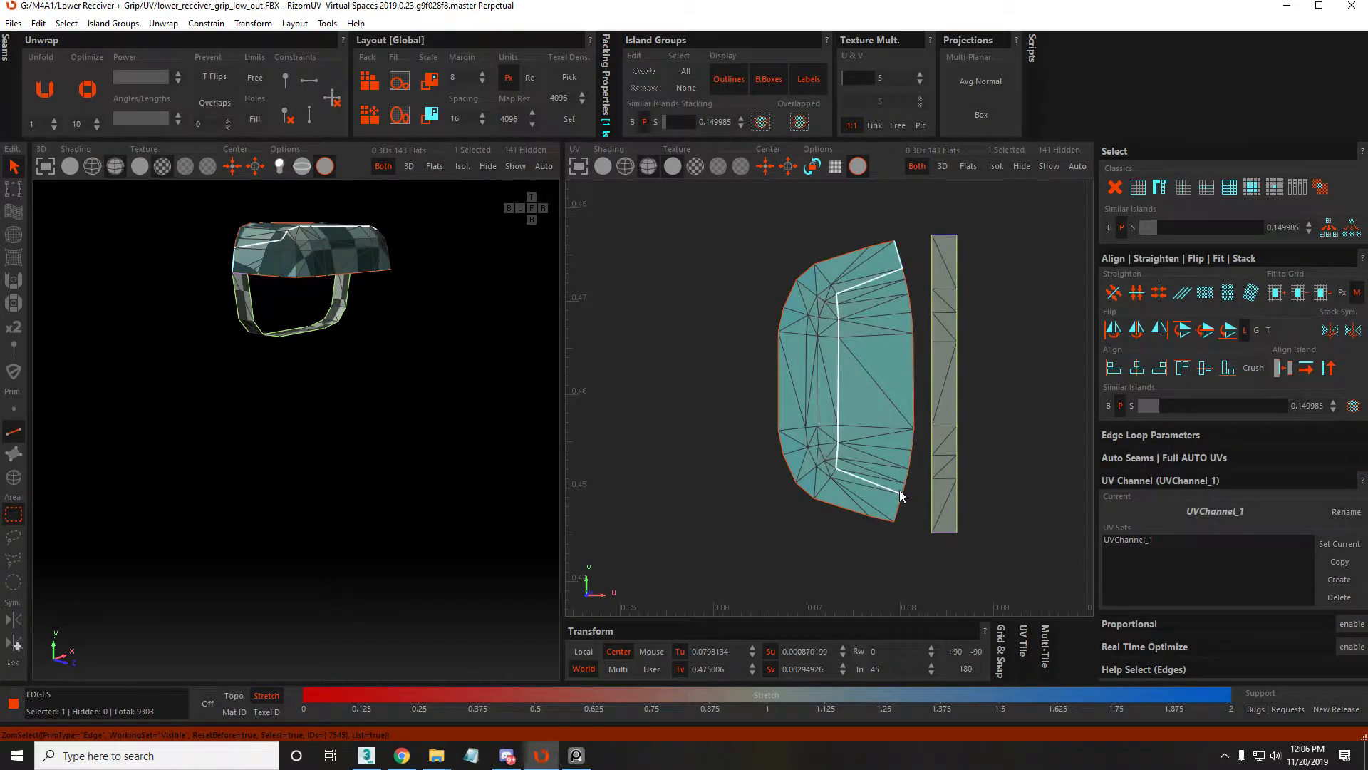
double_click(903, 513)
key("v")
left_click(778, 371)
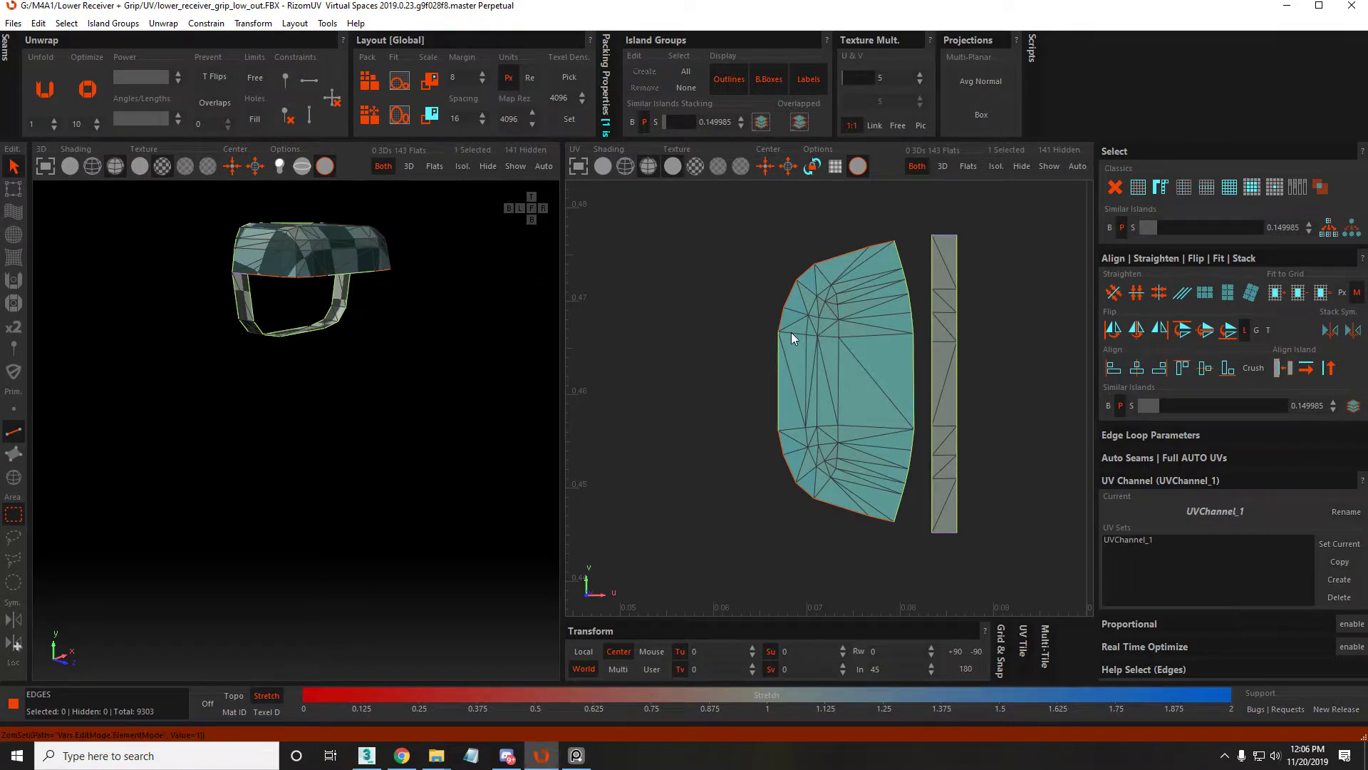
left_click(893, 334)
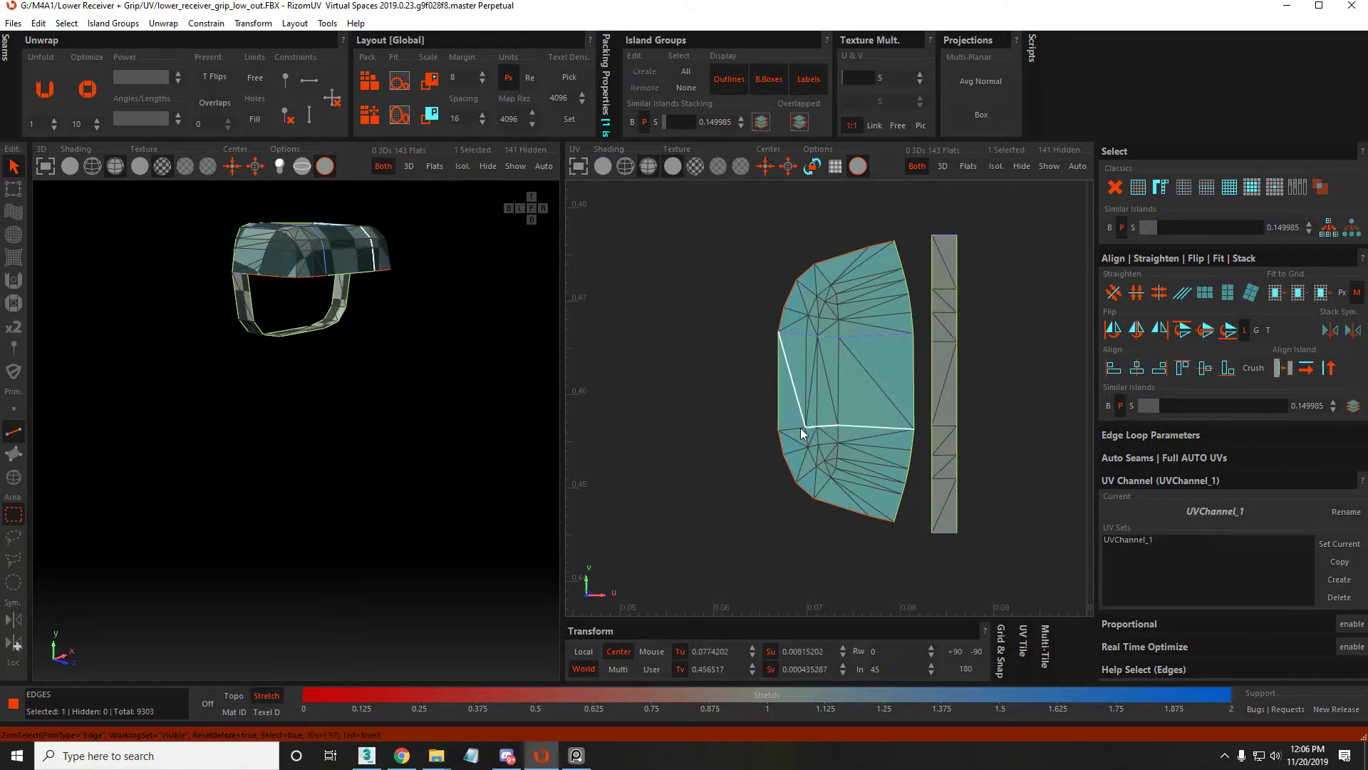
key("F4")
key("u")
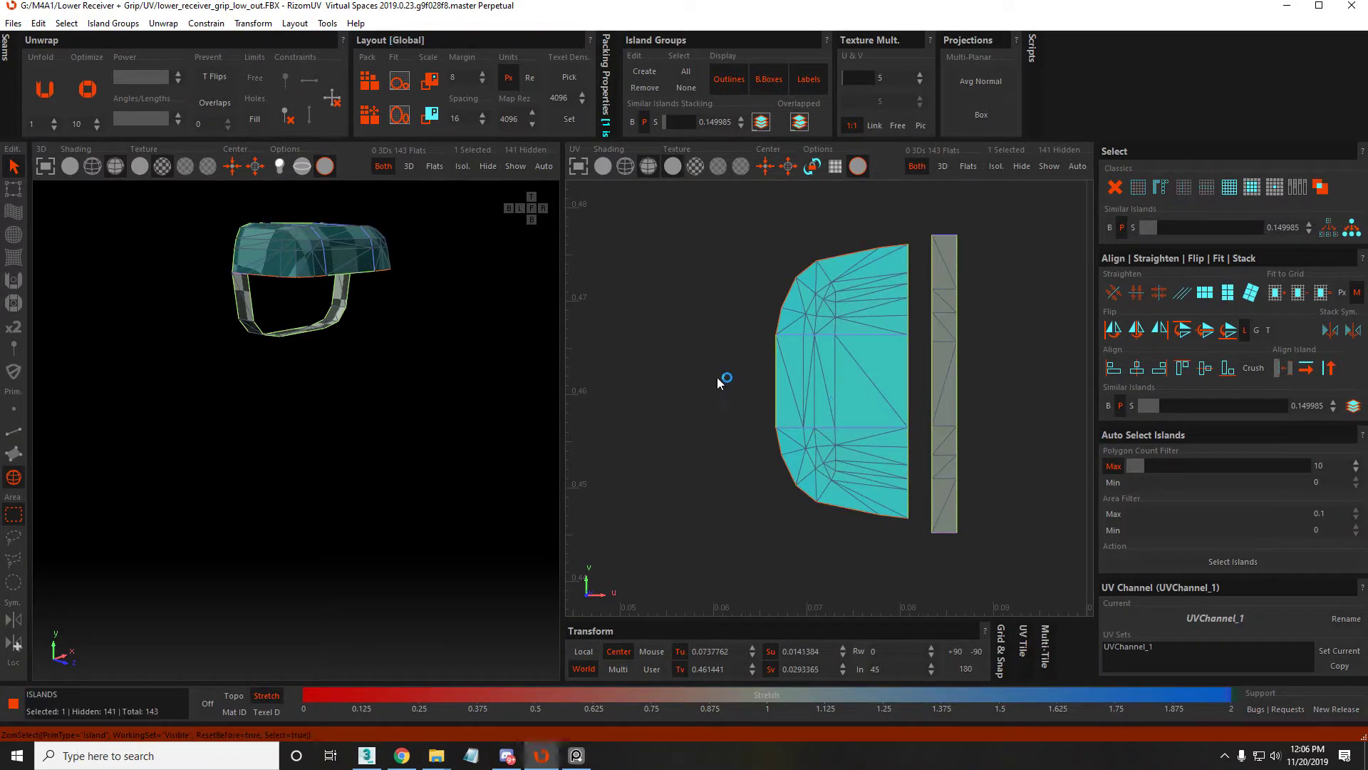
Move the cap and strip islands together outside the UV tile and show all hidden islands
key("ctrl+a")
scroll(708, 379, "down", 6)
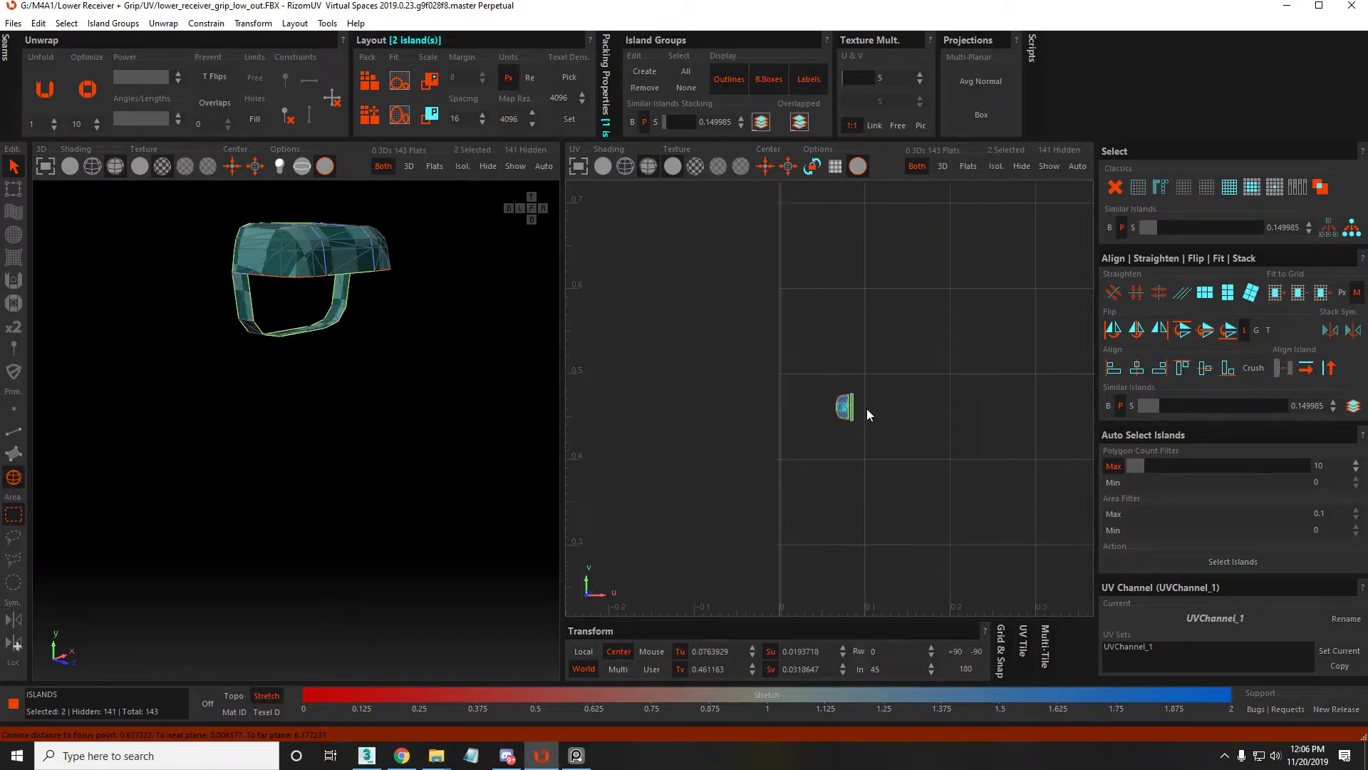
left_click(827, 360)
key("shift+h")
Select the tall U-shaped island and the narrow strip beside it, and move both outside the UV tile
scroll(799, 346, "up", 10)
left_click(780, 391)
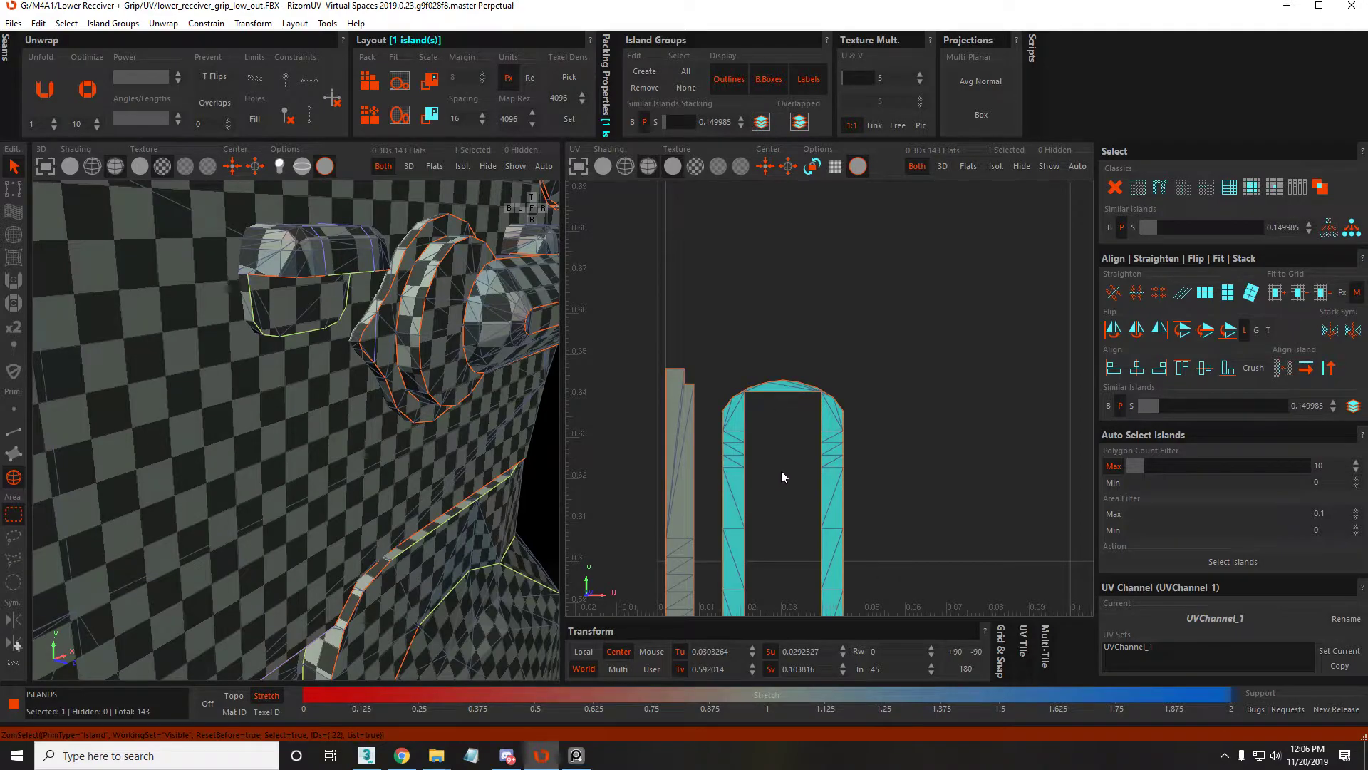
key("f")
scroll(807, 438, "down", 2)
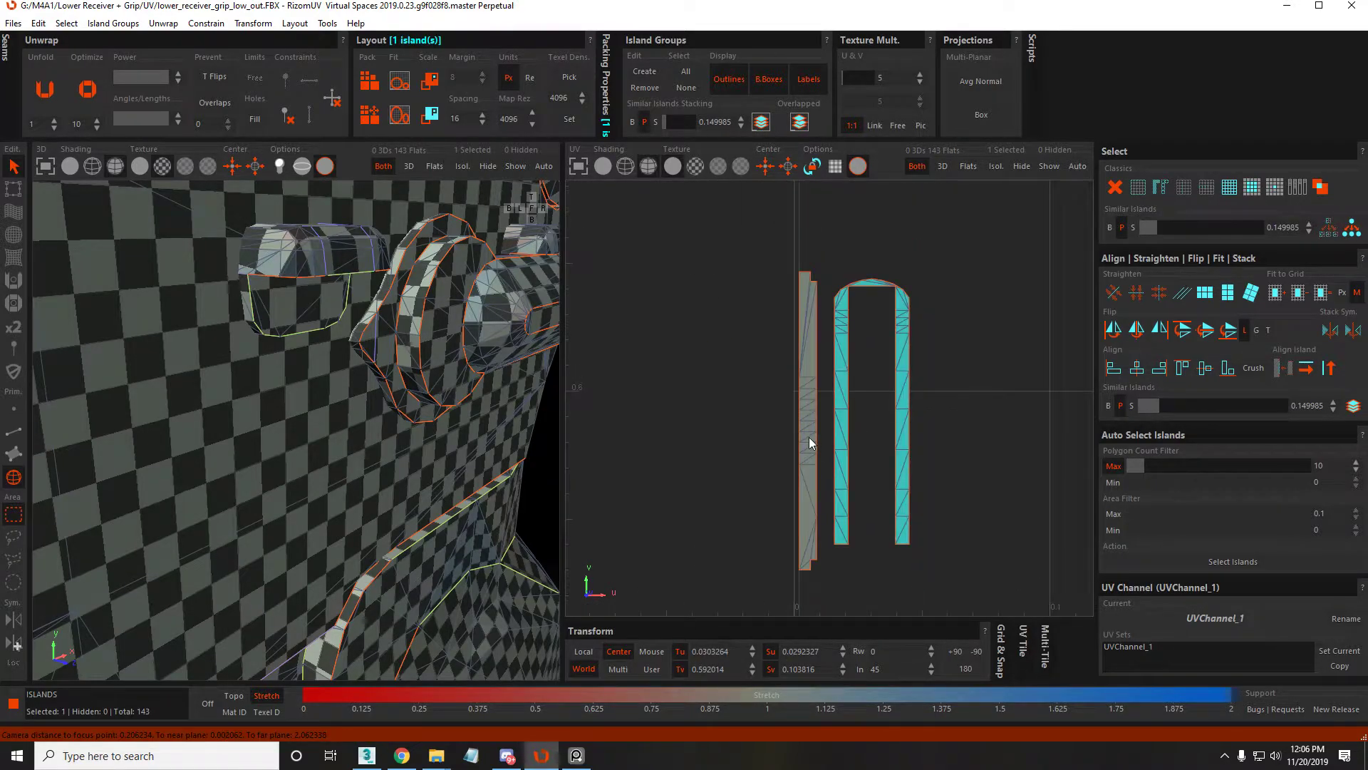
scroll(809, 442, "down", 5)
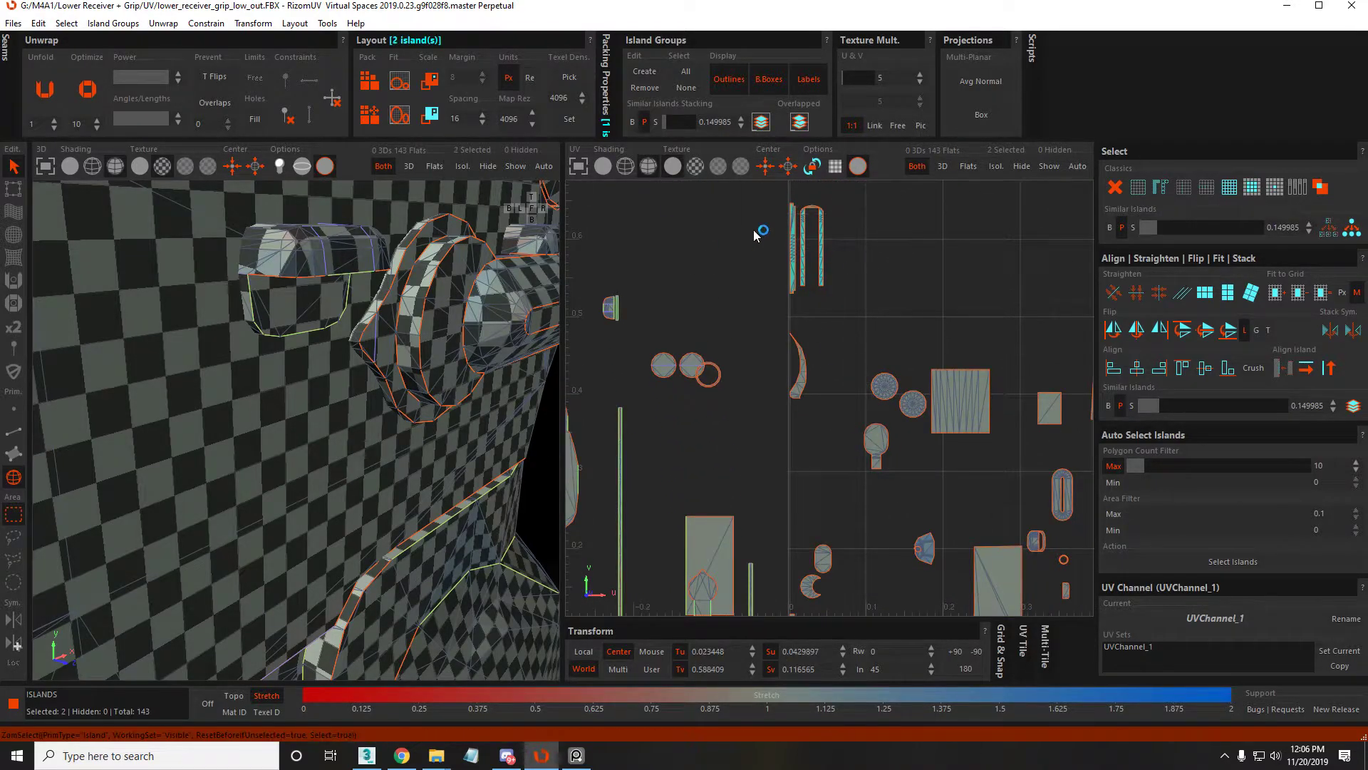
scroll(851, 397, "up", 6)
Constrain the curved tapering island's bottom edge to horizontal and move the island outside the UV tile
left_click(779, 454, "shift")
key("F2")
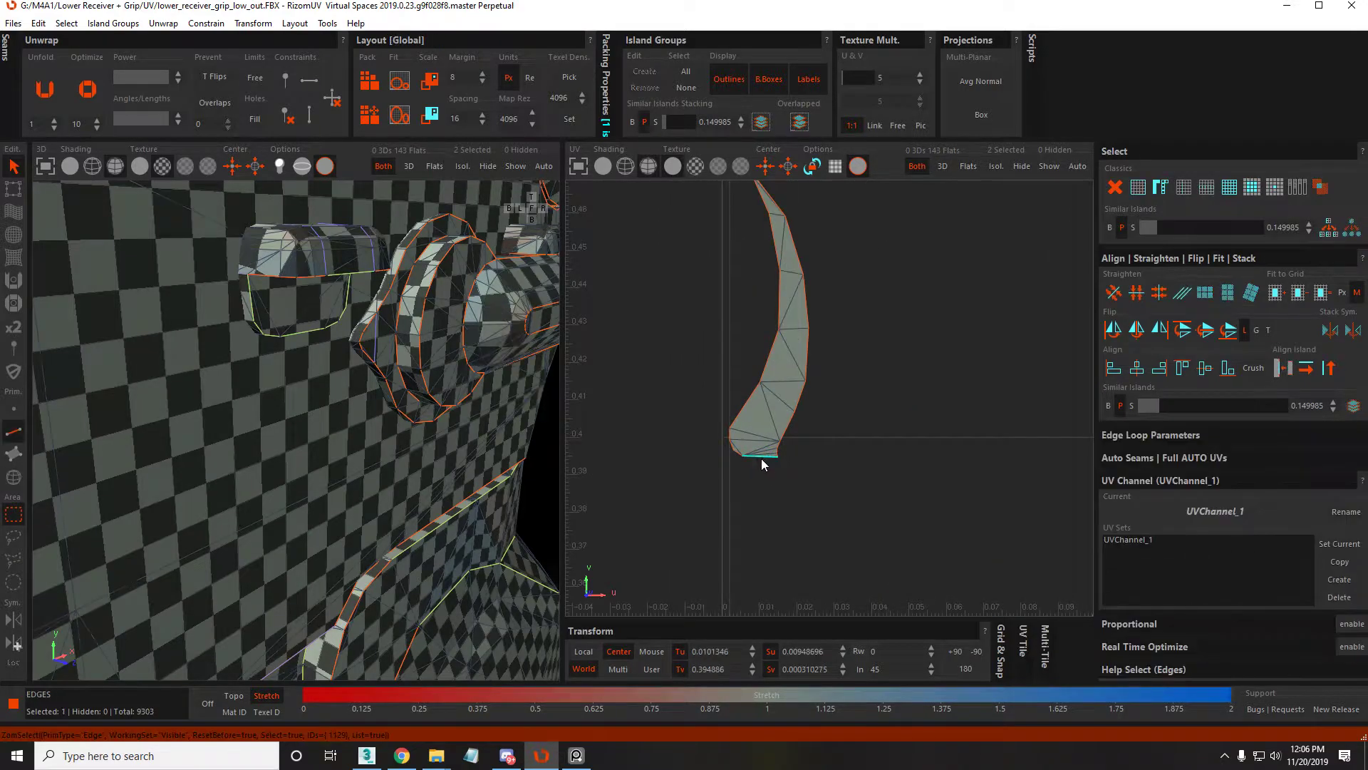
key("ctrl+shift+h")
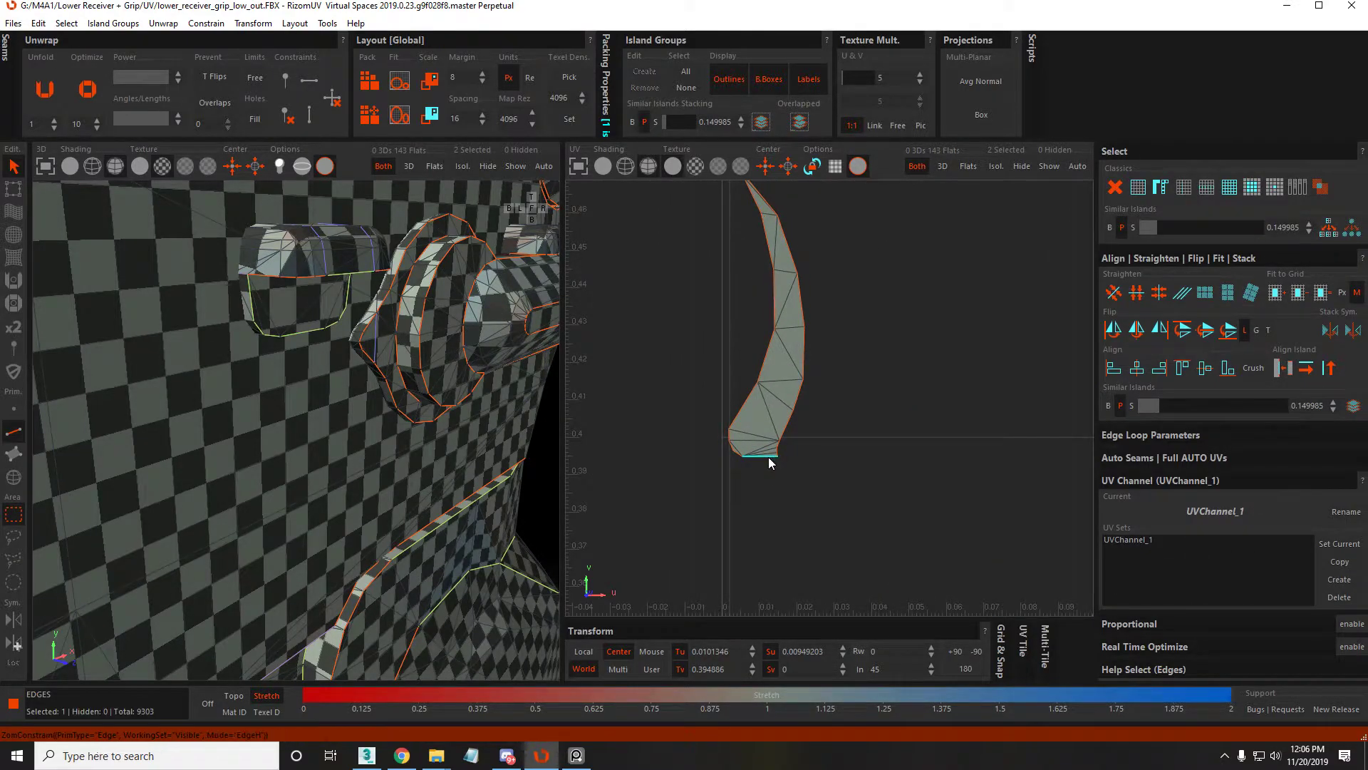
scroll(789, 401, "down", 2)
key("F4")
scroll(788, 385, "down", 3)
left_click_drag(822, 417, 747, 463)
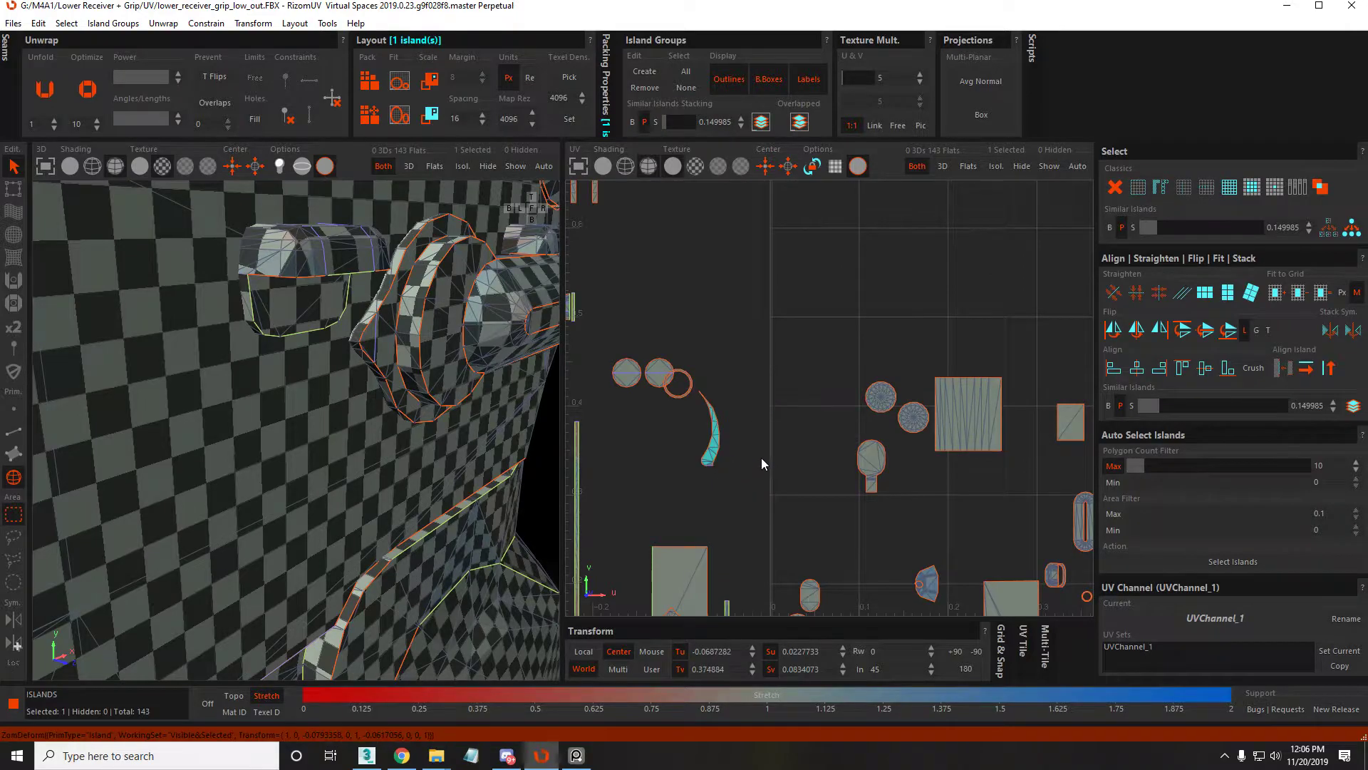
Constrain the bottom edge of the paddle-shaped island to horizontal and move the island outside the UV tile
scroll(922, 515, "up", 8)
key("F2")
left_click(802, 264)
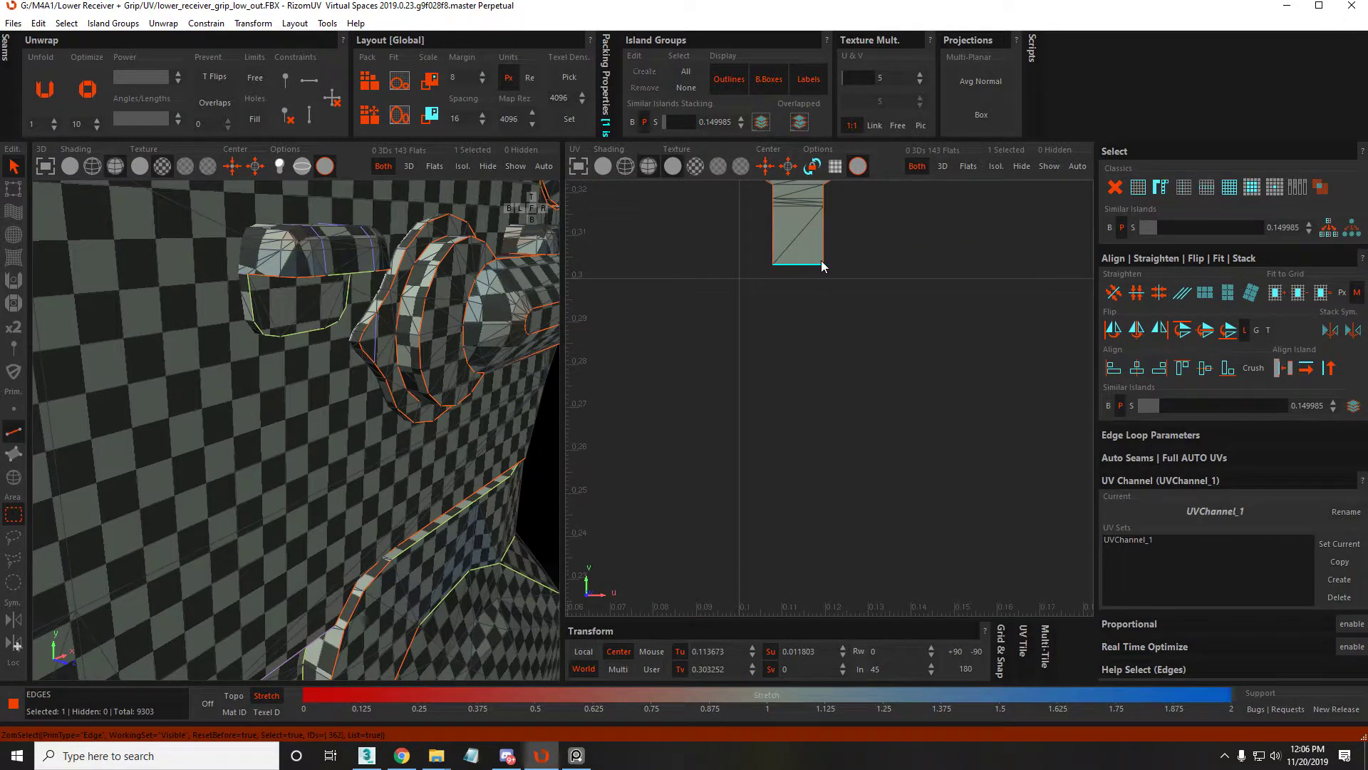
scroll(814, 421, "down", 4)
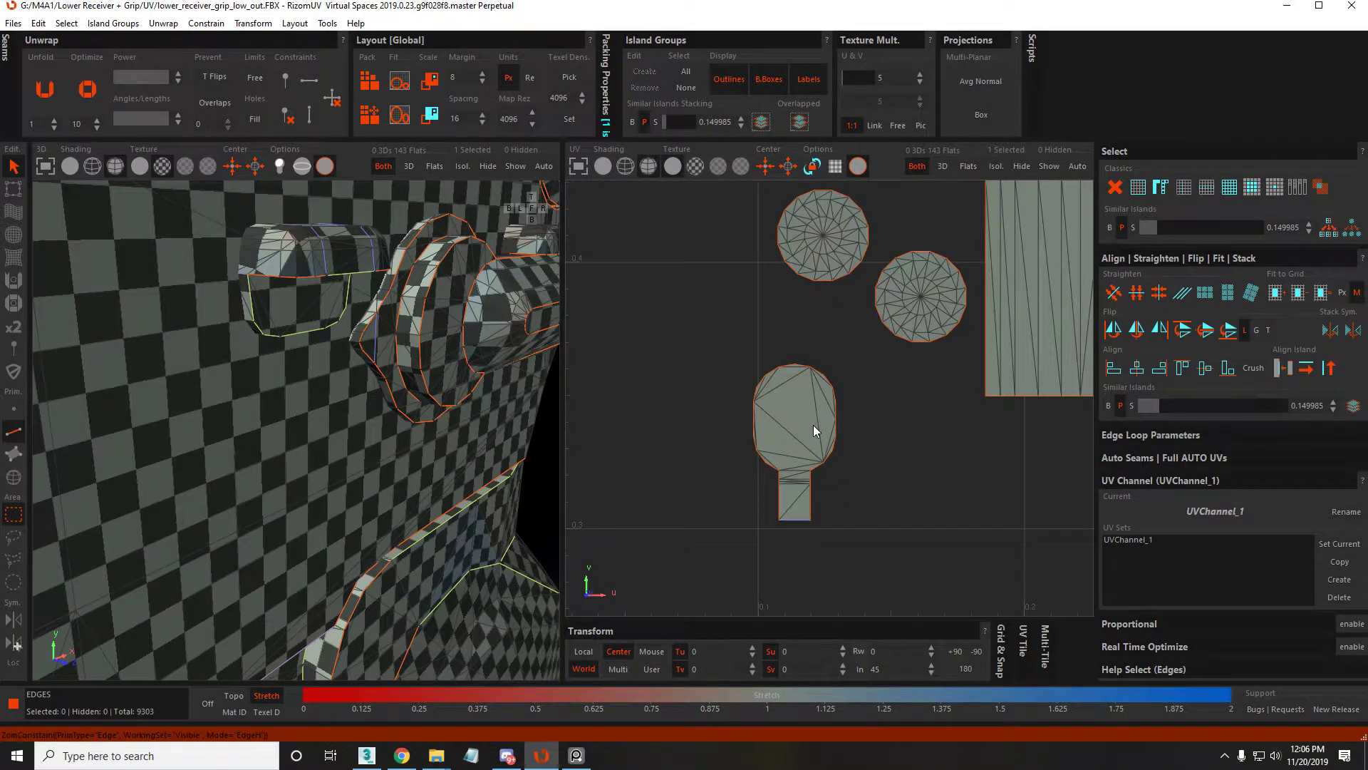
scroll(814, 424, "down", 4)
key("F4")
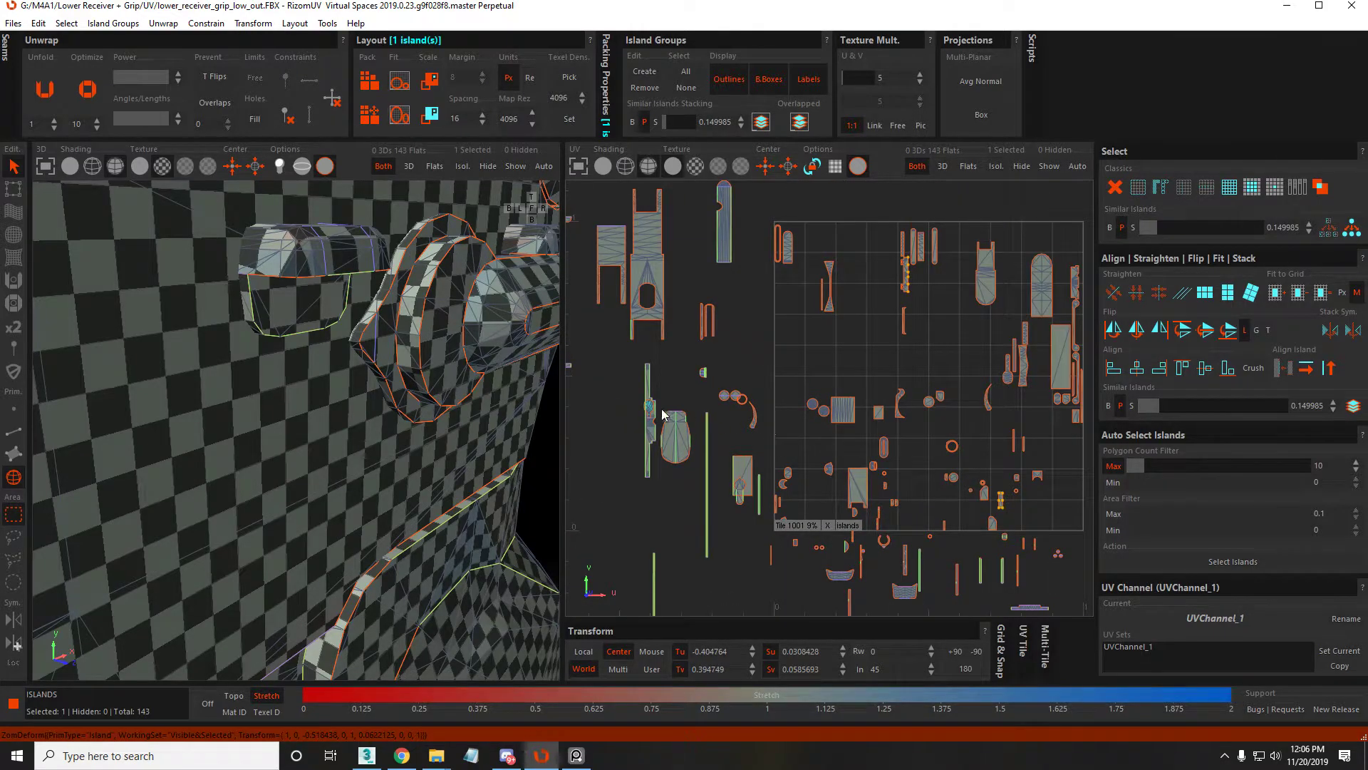
scroll(943, 417, "up", 8)
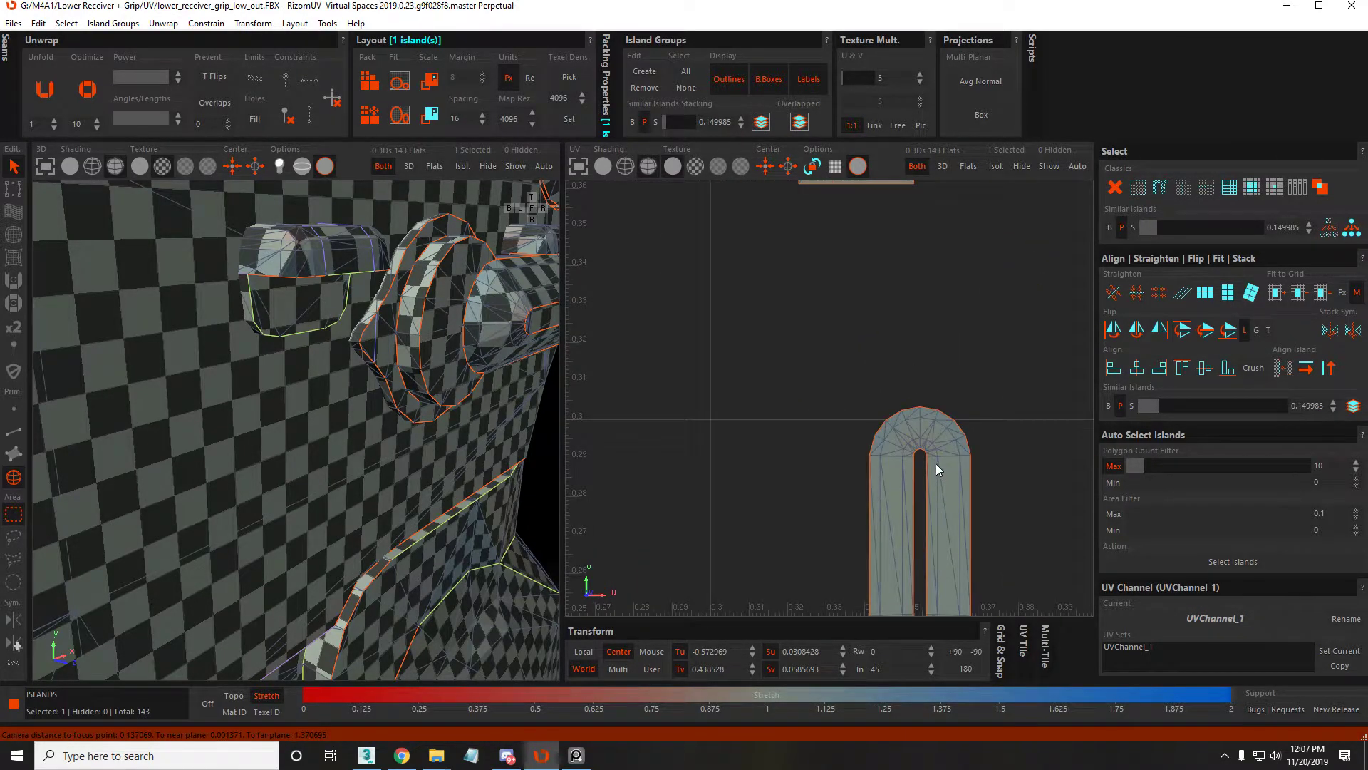
Inspect the slotted oval island on the 3D model and move it outside the UV tile
scroll(934, 428, "up", 3)
key("F2")
key("F4")
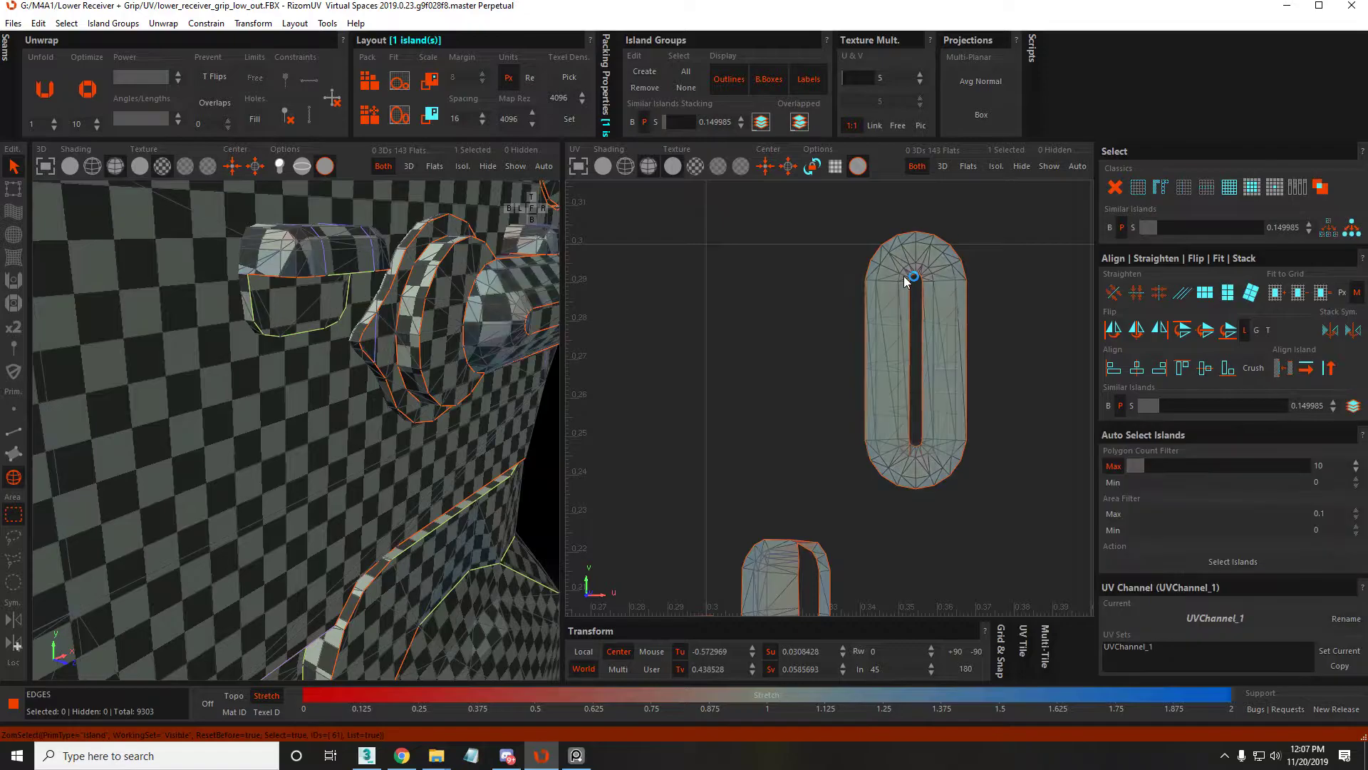
left_click(895, 283)
key("f")
scroll(256, 344, "up", 2)
scroll(1000, 392, "down", 5)
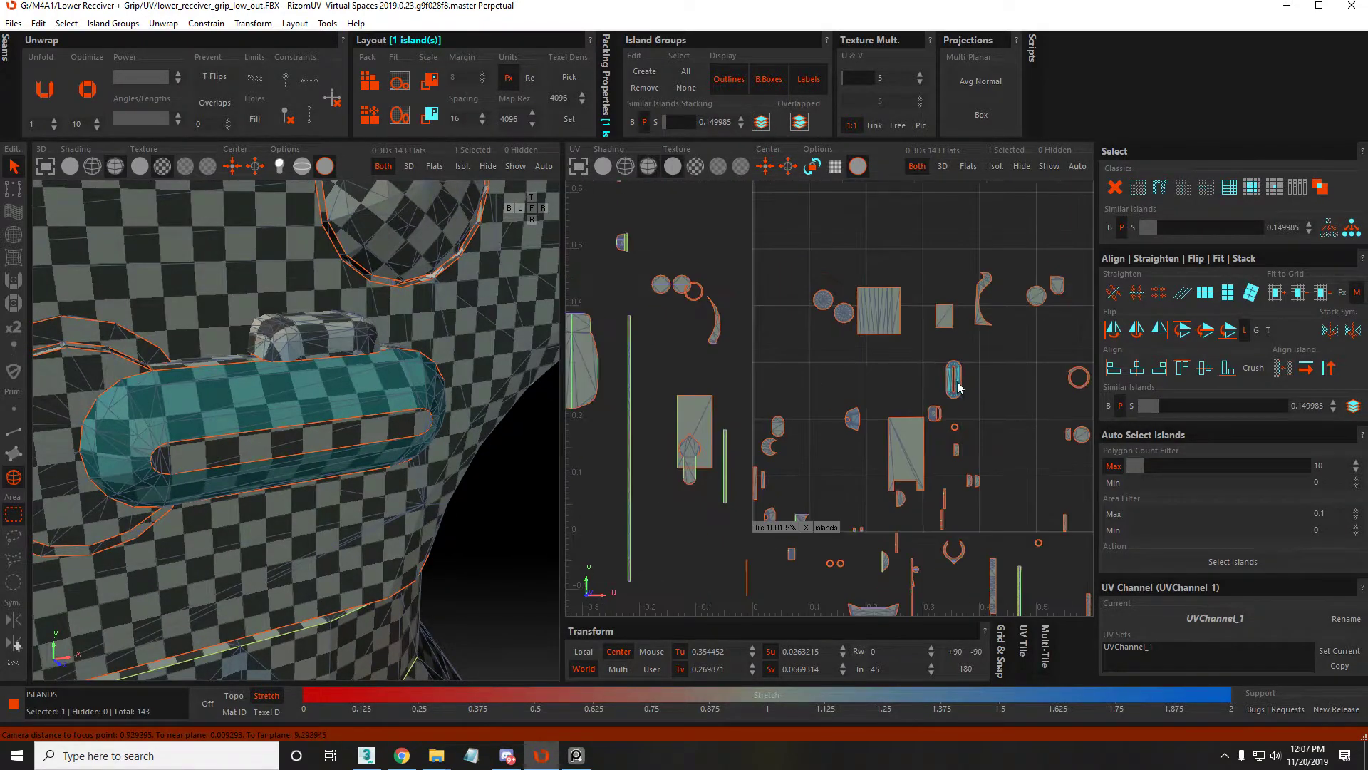
left_click_drag(955, 382, 615, 356)
scroll(957, 332, "up", 5)
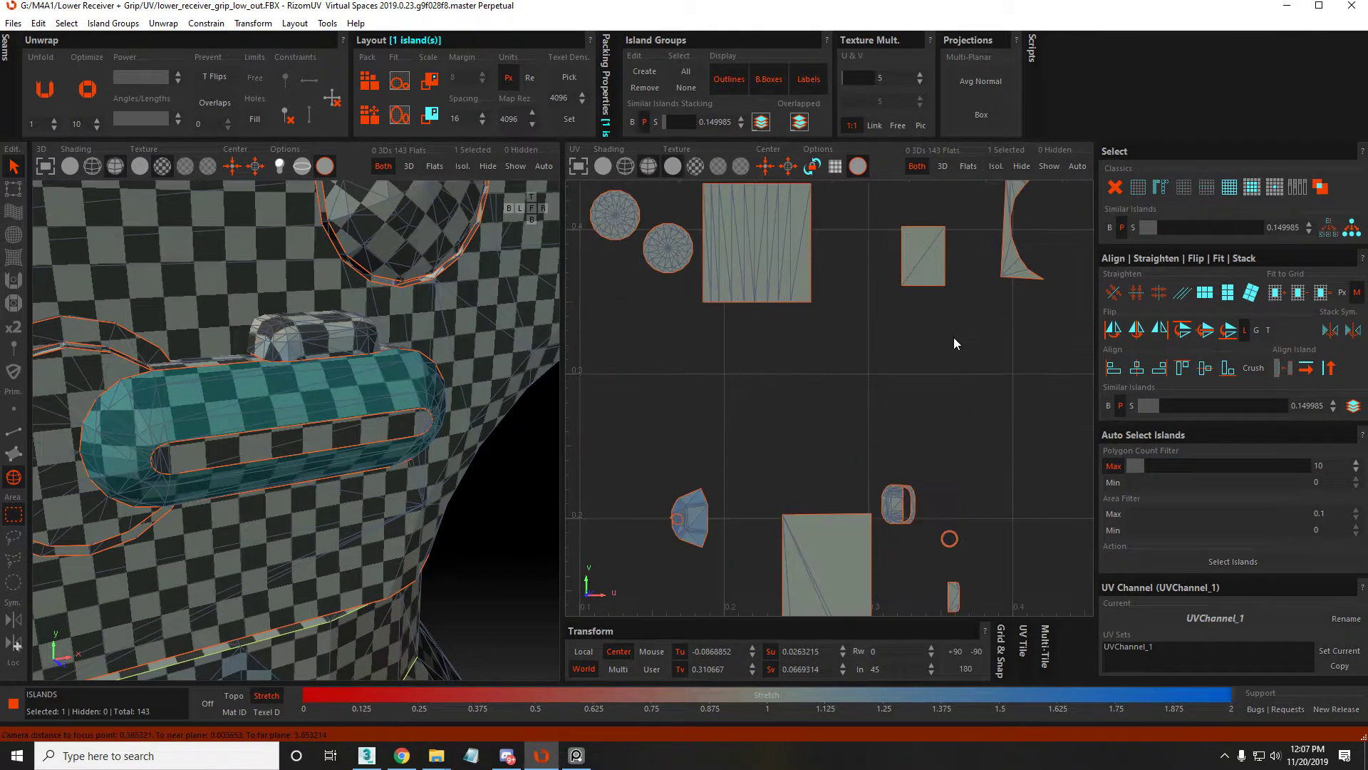
Constrain the S-shaped curved island's left edge to vertical and its bottom edge to horizontal, unfolding the island
key("F2")
left_click(810, 389)
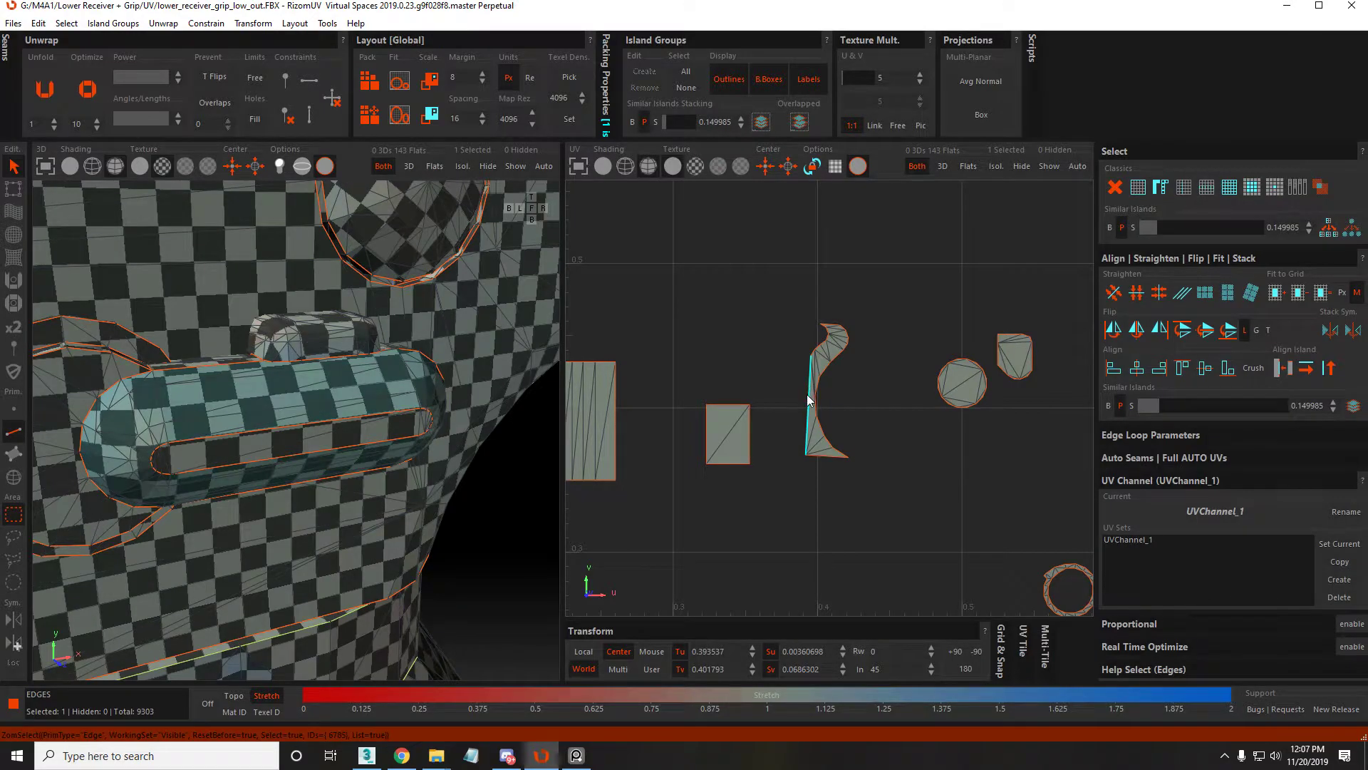
key("u")
left_click(828, 465)
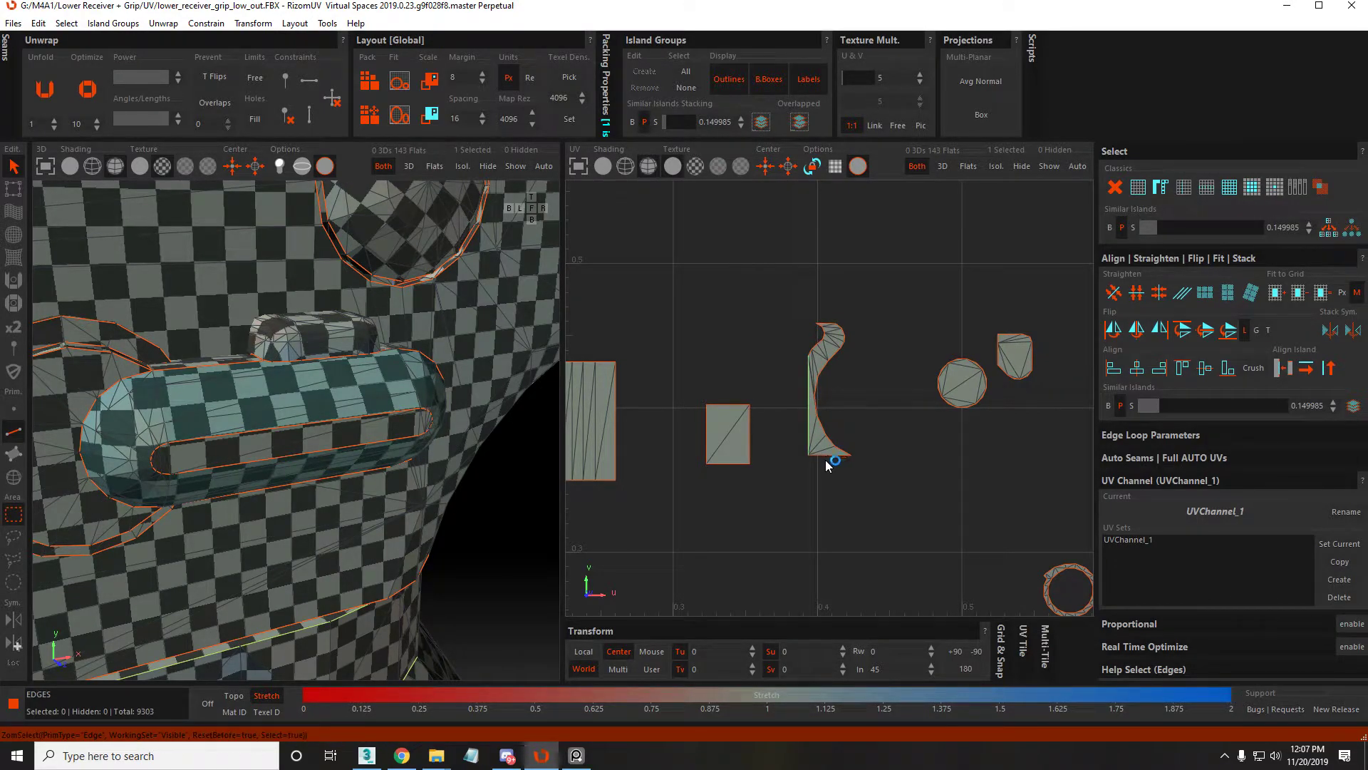
key("u")
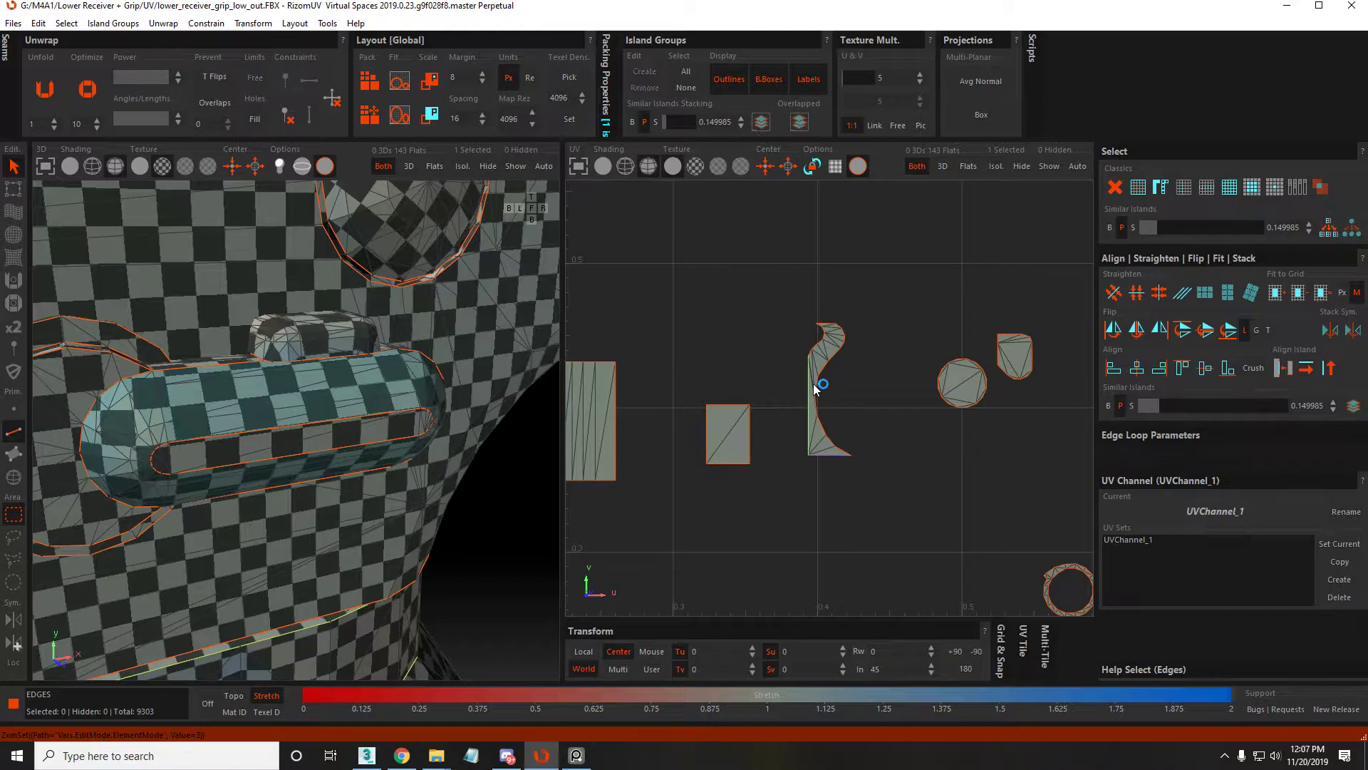
Select the straightened S-shaped island and move it outside the UV tile
scroll(819, 326, "up", 6)
left_click(843, 317)
key("F4")
scroll(855, 356, "down", 8)
scroll(867, 296, "up", 10)
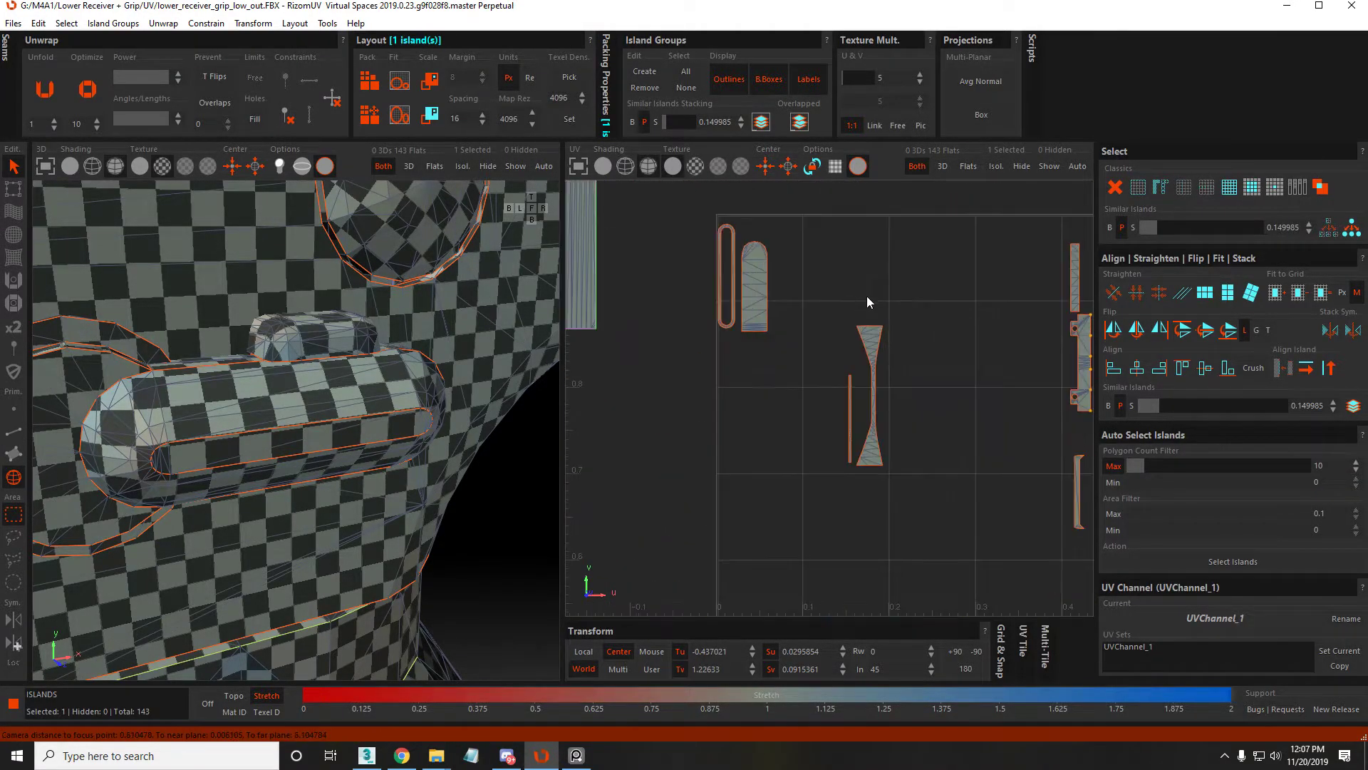
Select the small box-shaped part's island and the similar small island near the large rectangle, and shift both together within the tile
left_click(728, 283)
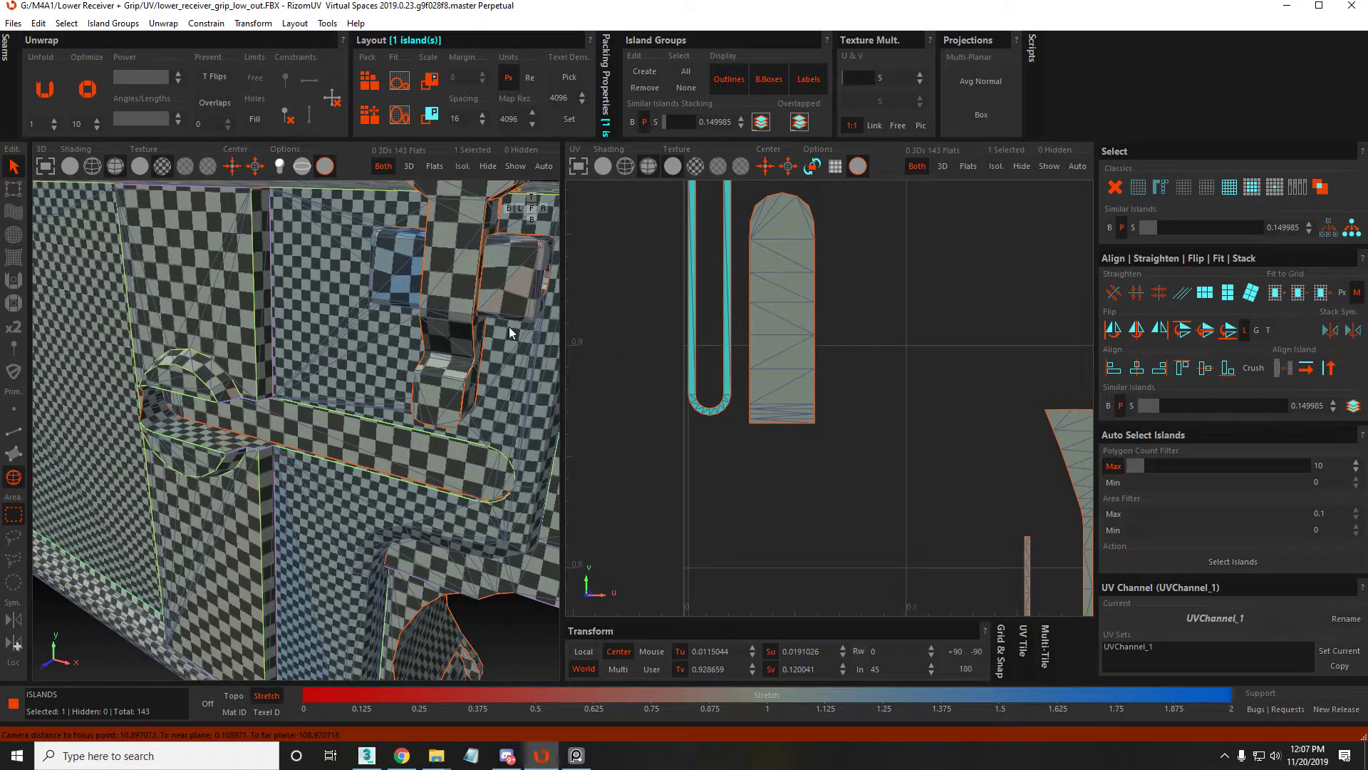
left_click(378, 268)
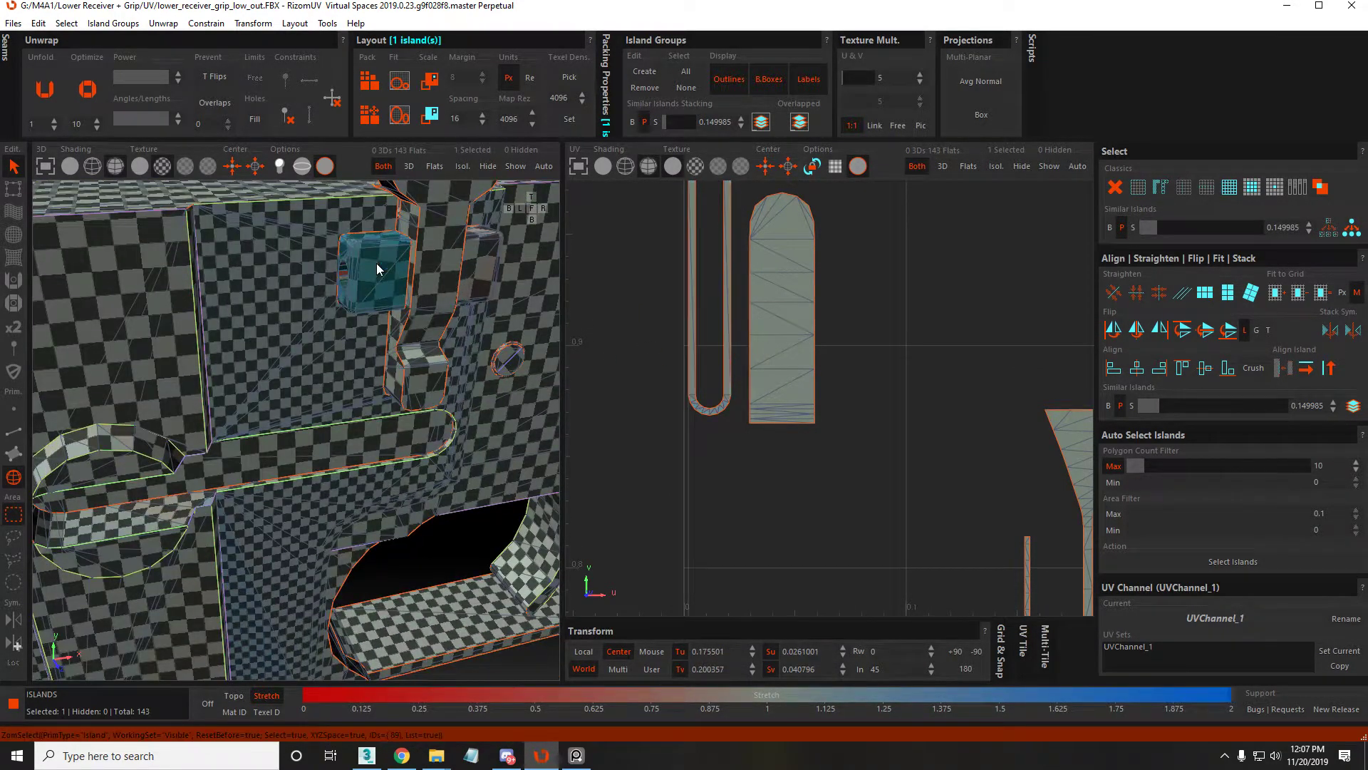
scroll(858, 386, "down", 5)
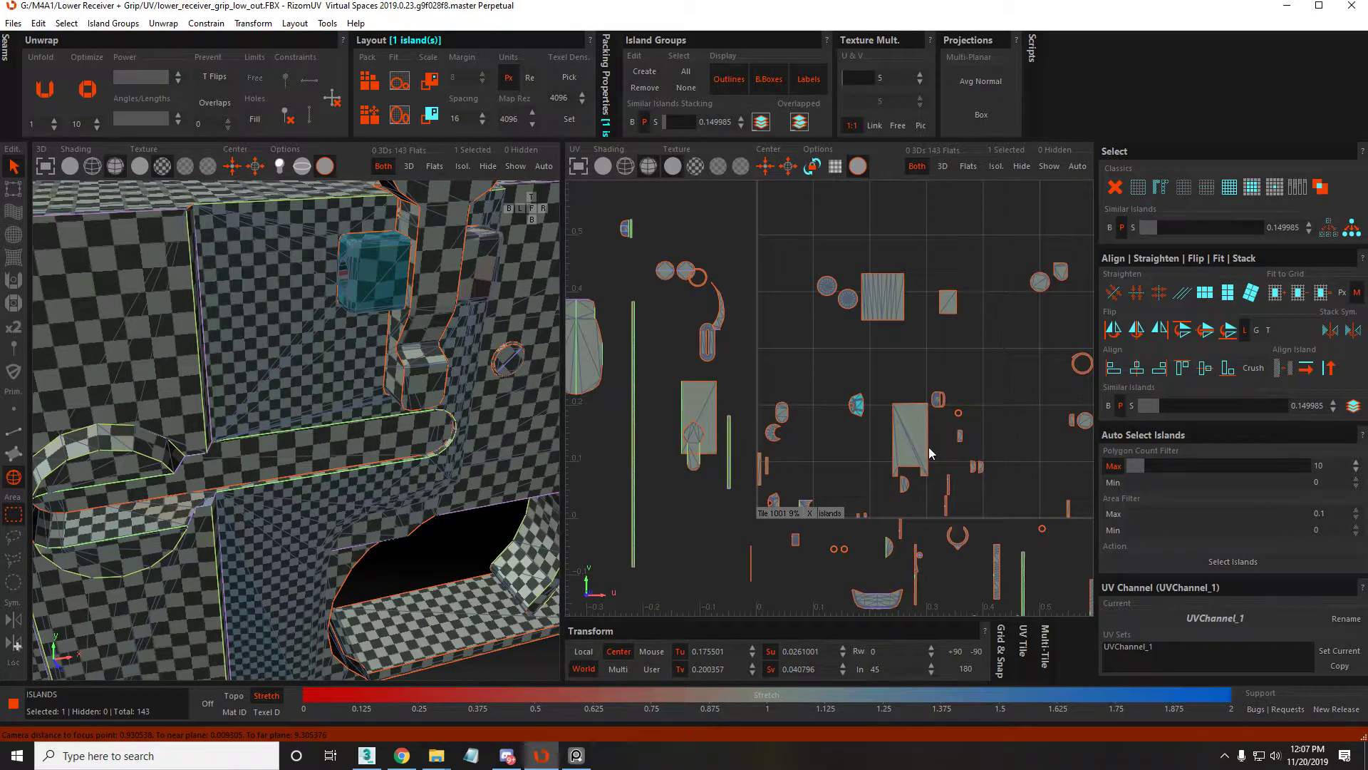
scroll(927, 442, "up", 4)
left_click(921, 360, "shift")
scroll(890, 364, "down", 3)
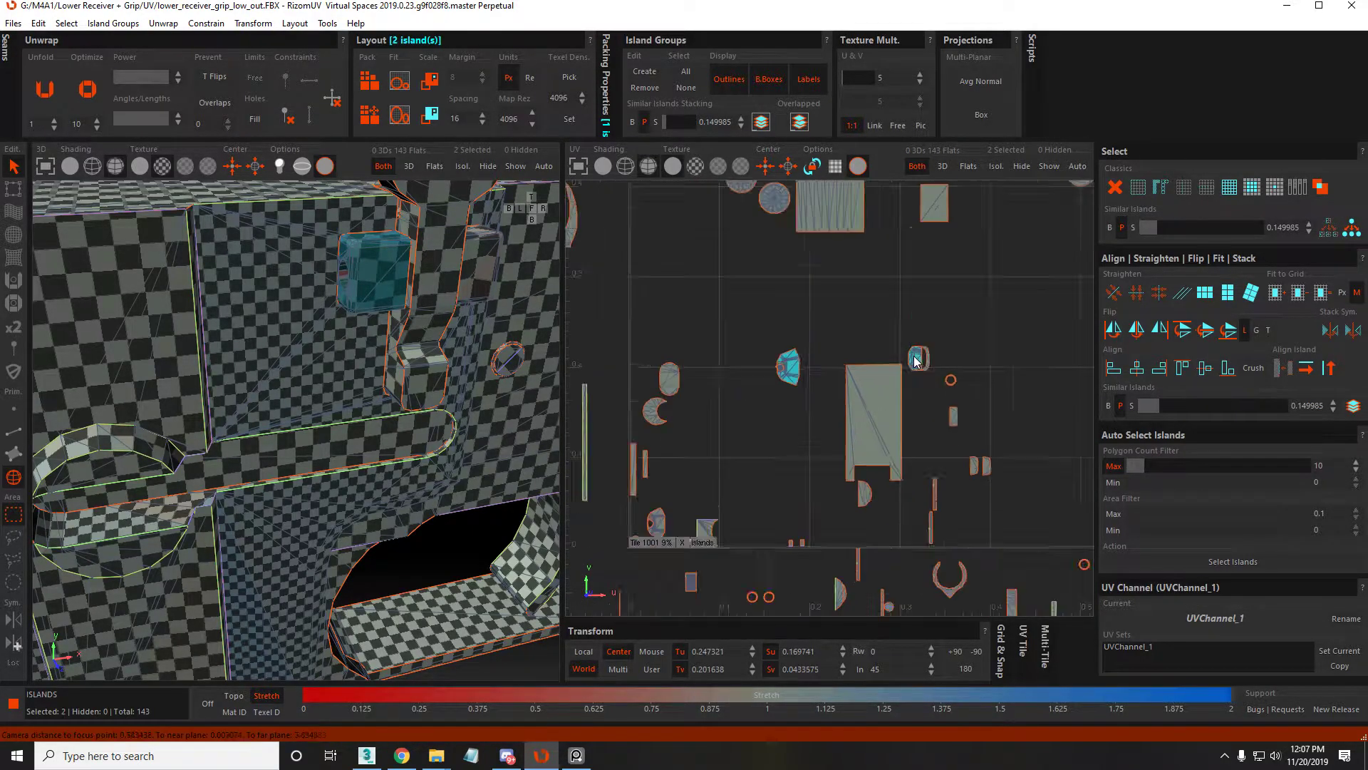
middle_click_drag(956, 284, 1010, 336)
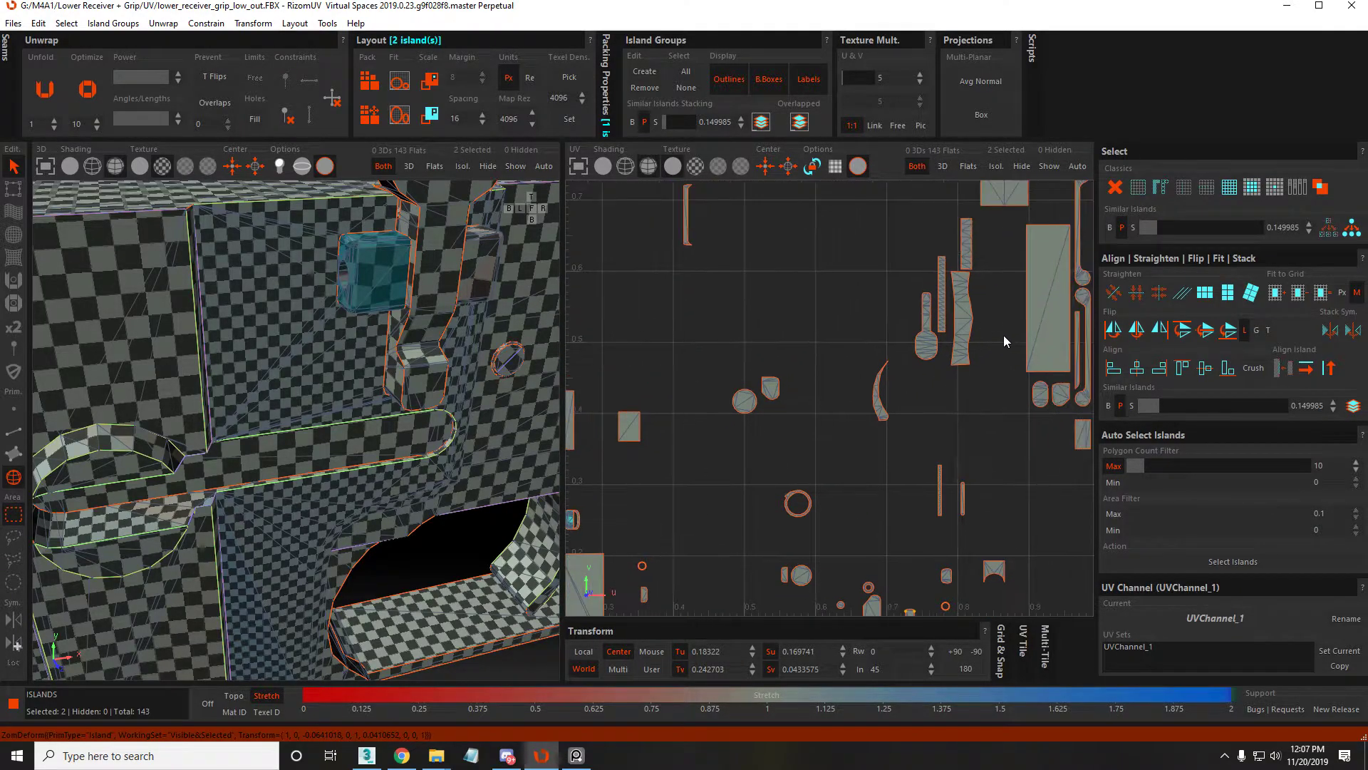
Constrain the two long side edges of the wavy strip island to vertical
scroll(965, 245, "up", 3)
key("F2")
left_click(973, 236)
double_click(987, 519)
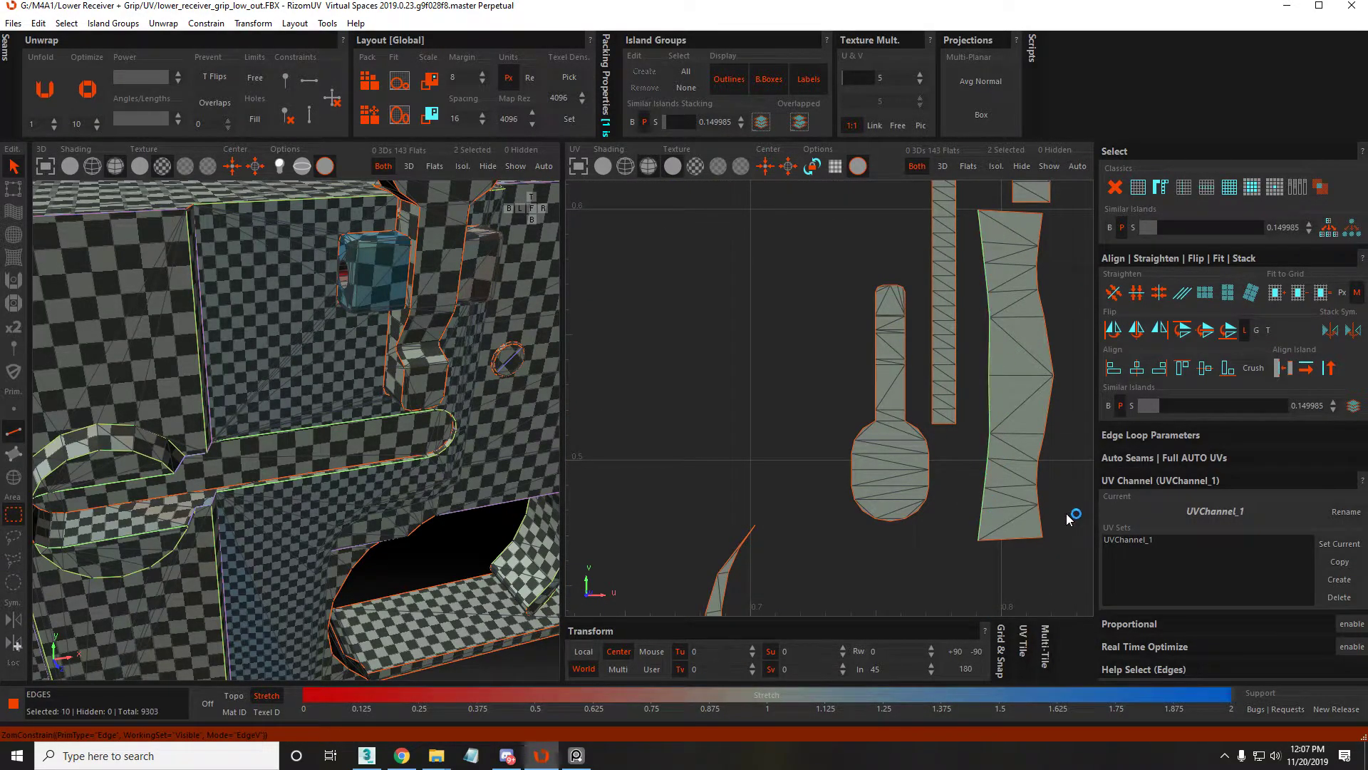
left_click(1043, 531)
middle_click_drag(1089, 393, 1033, 479)
double_click(993, 306)
middle_click_drag(980, 419, 967, 377)
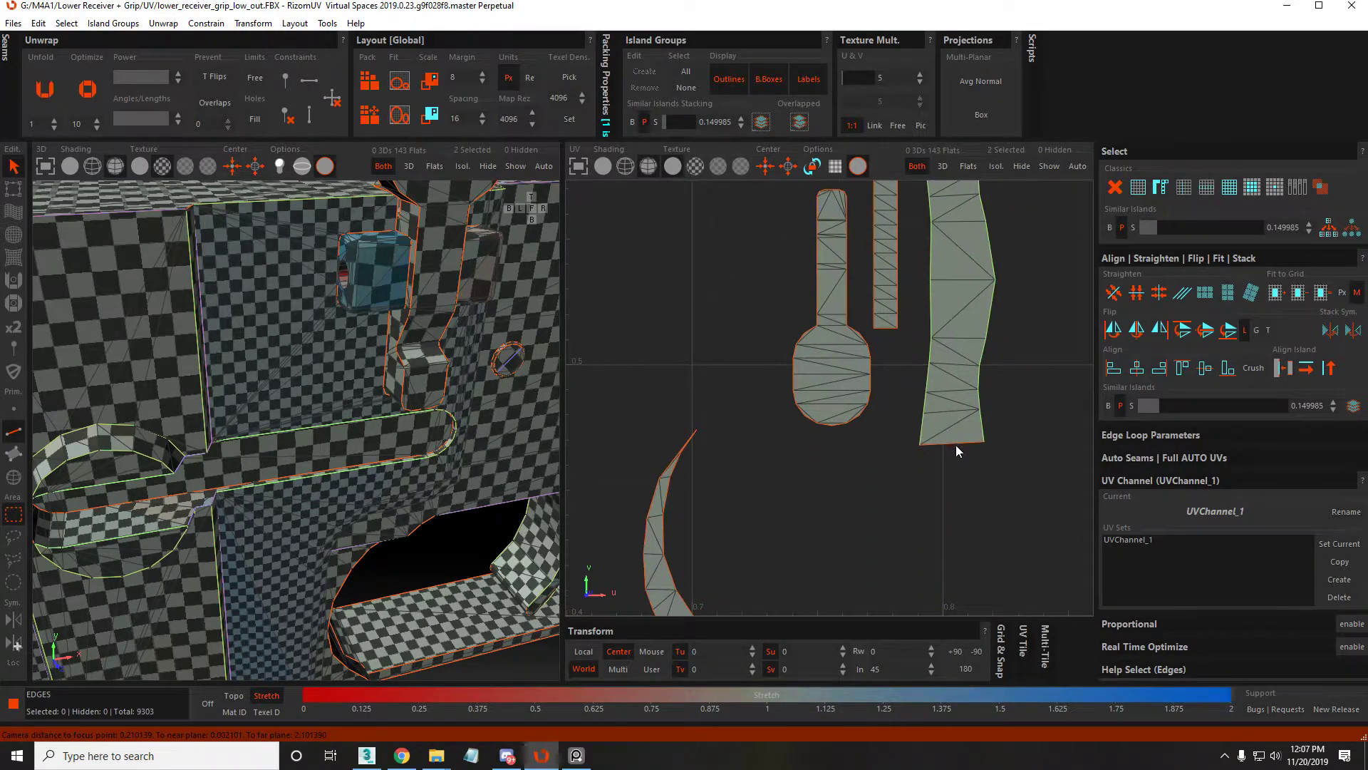
Unfold the wavy strip into a straight rectangle and move it slightly away from its neighbouring islands
key("F4")
left_click(970, 372)
key("u")
scroll(972, 342, "down", 3)
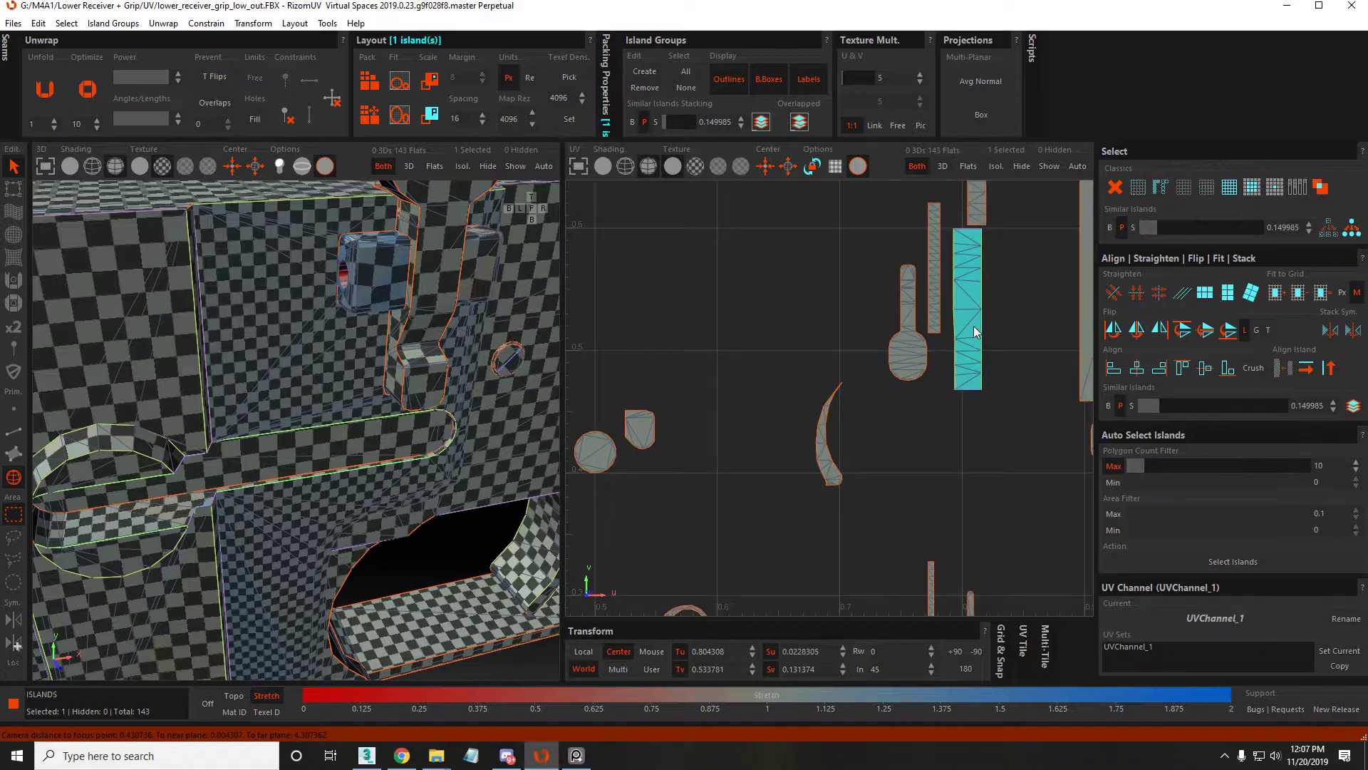
scroll(975, 335, "down", 1)
left_click_drag(969, 335, 1001, 399)
key("F1")
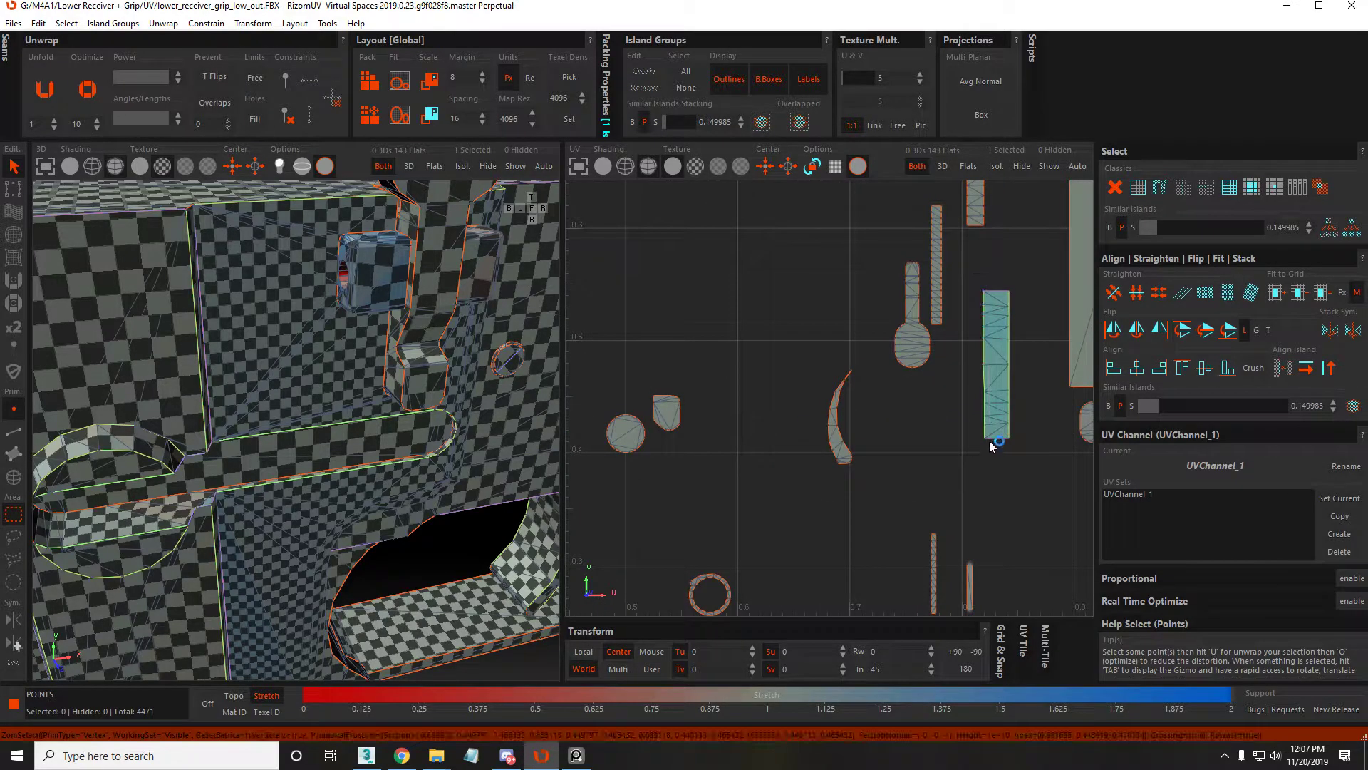
Select the short strip above together with the straightened rectangular strip, and move both outside the UV tile
key("F4")
scroll(992, 294, "up", 3)
scroll(989, 430, "down", 3)
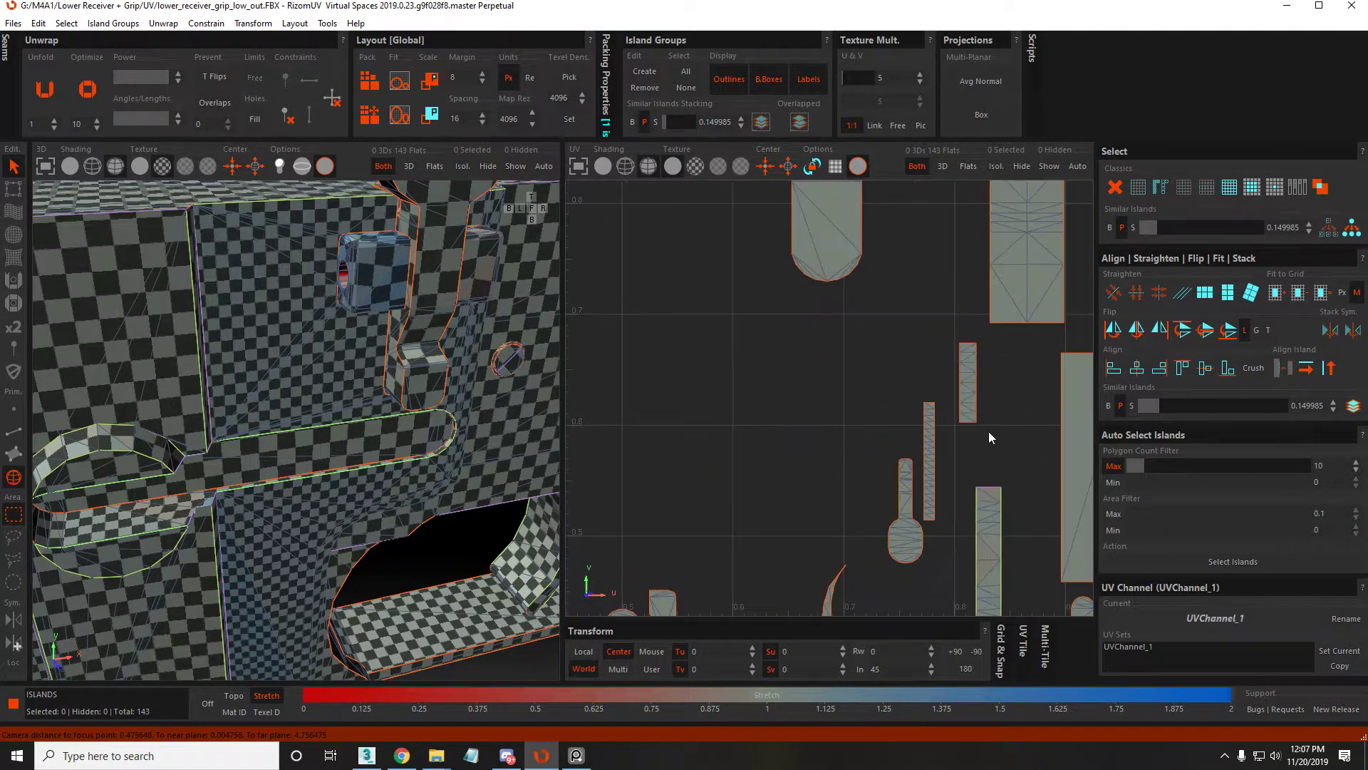
left_click(969, 377)
scroll(970, 378, "up", 4)
scroll(969, 377, "down", 4)
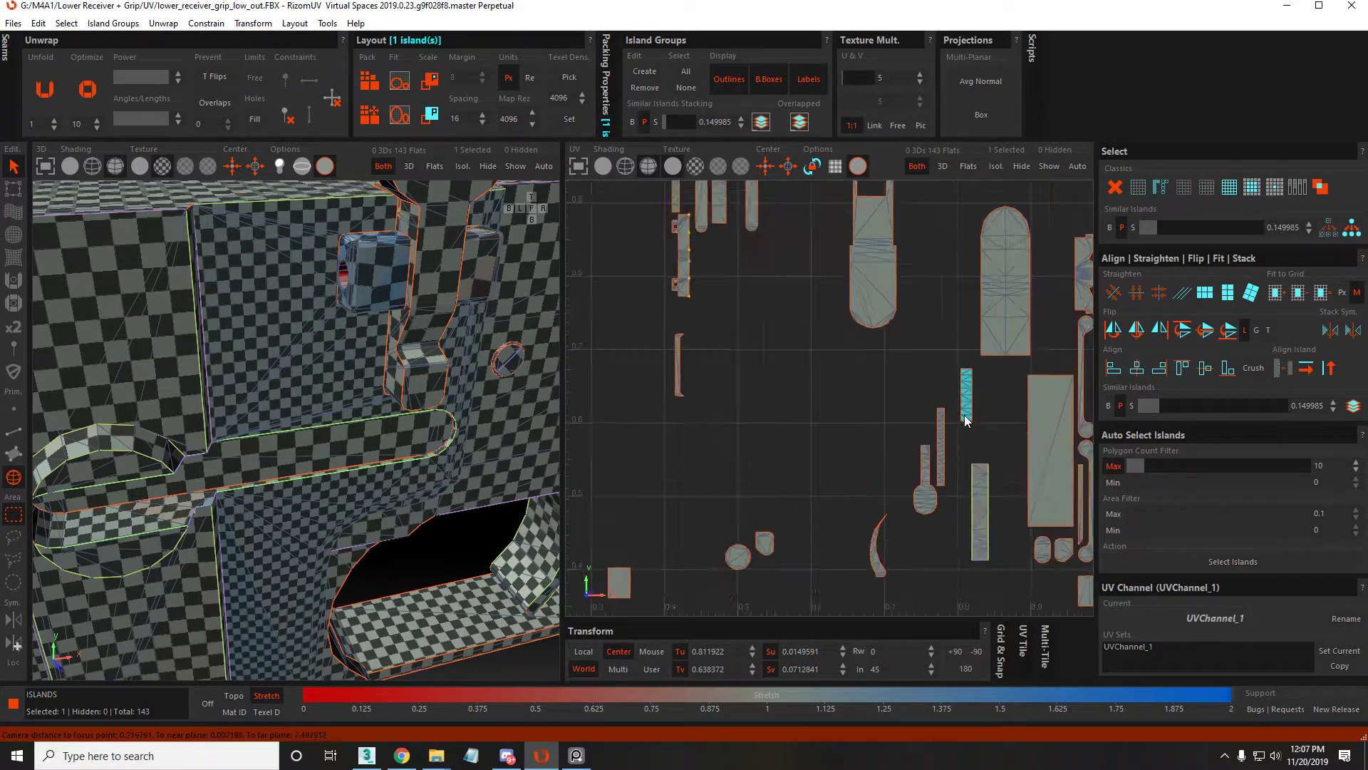
left_click(997, 504)
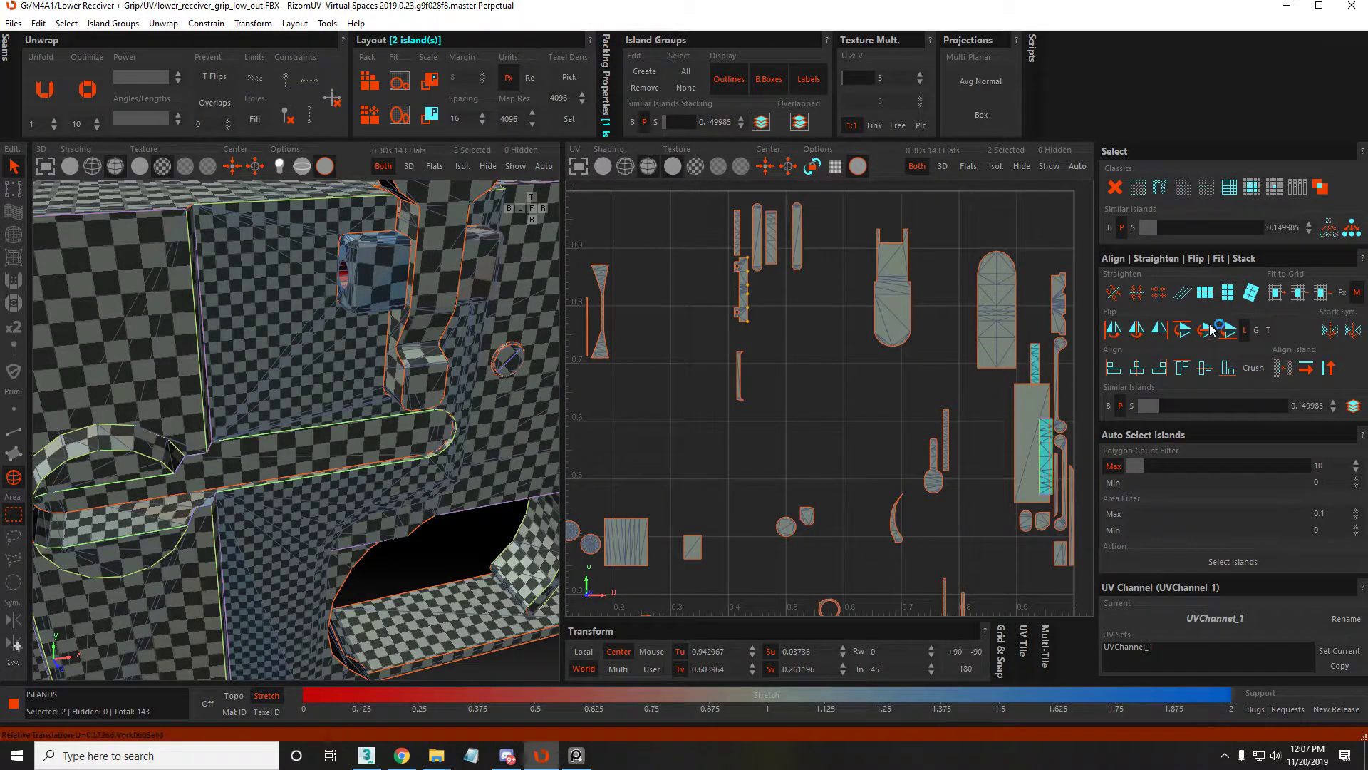
middle_click_drag(957, 378, 919, 464)
scroll(891, 525, "up", 5)
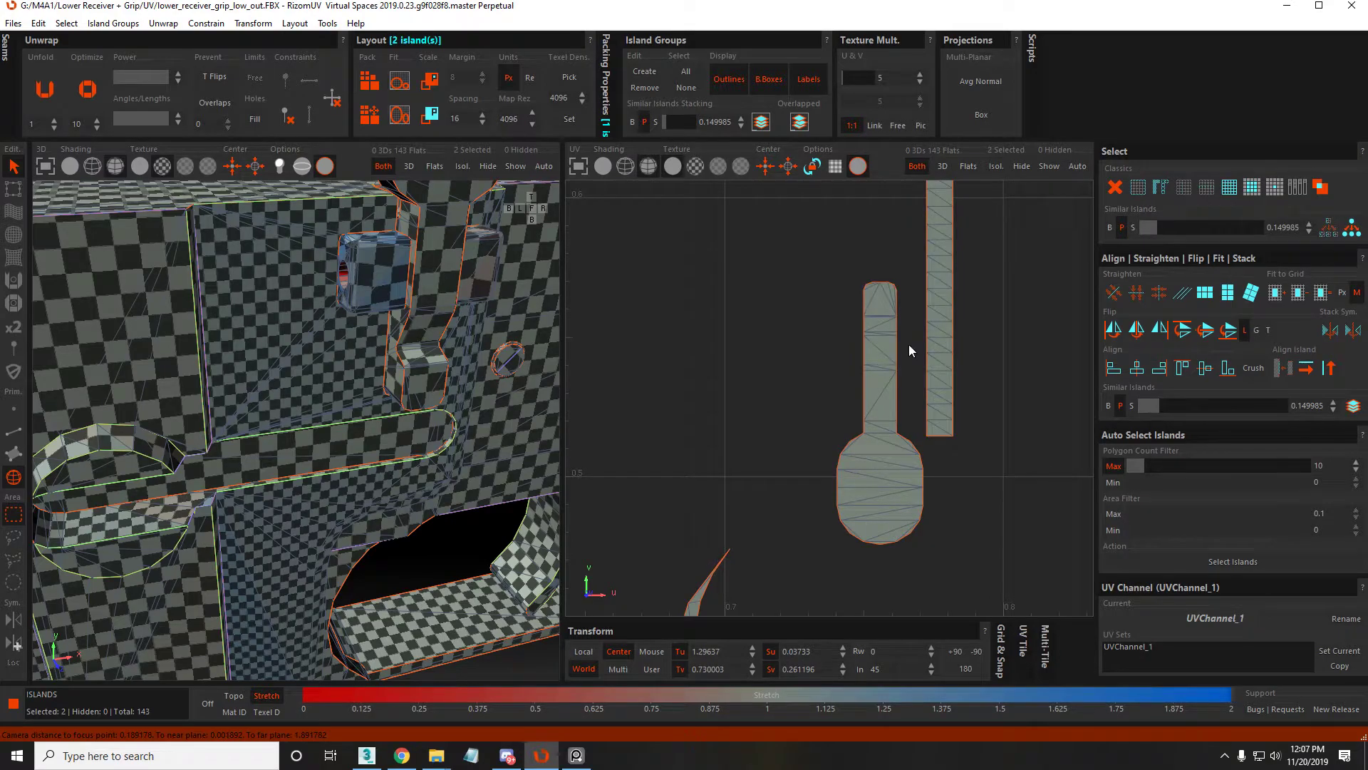
Examine the edges of the rounded, tabbed and narrow strip islands in the upper part of the UV tile
scroll(927, 370, "down", 4)
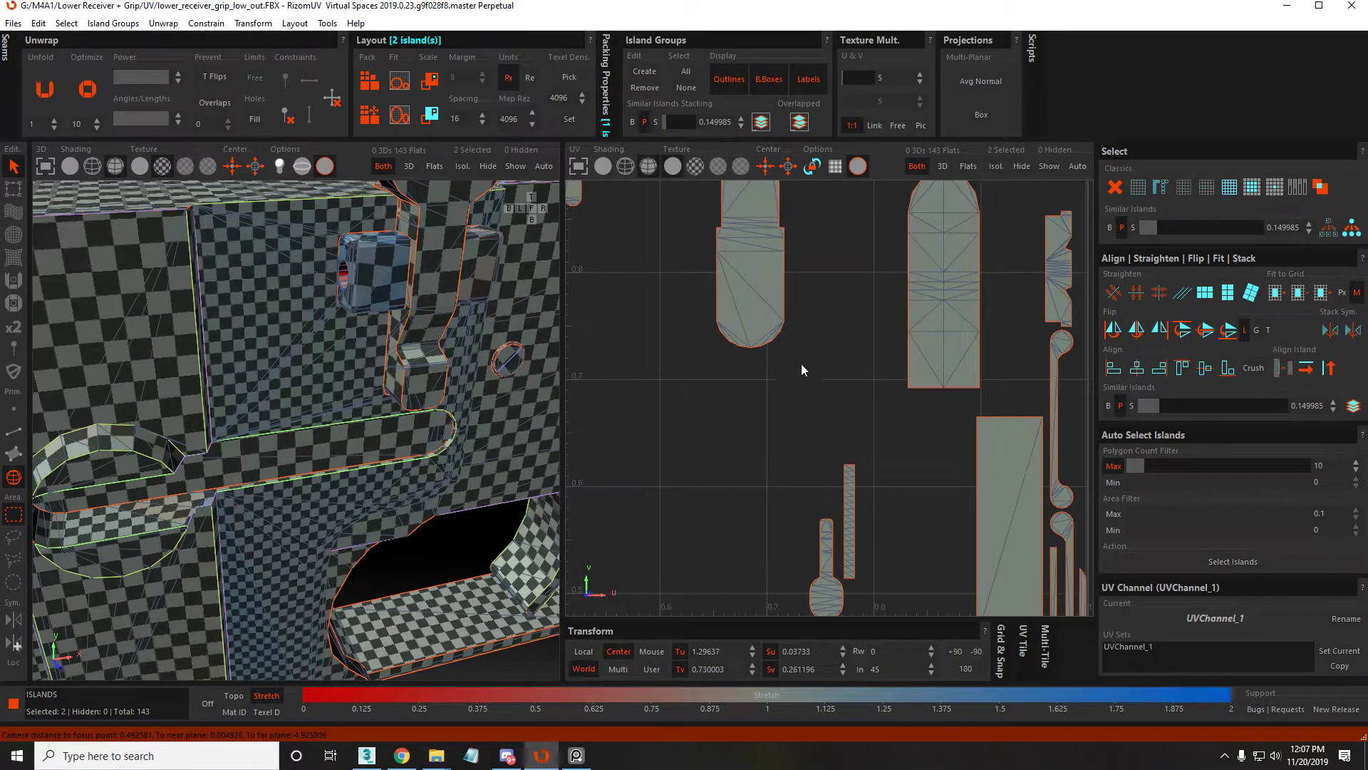
key("alt+z")
key("alt+z")
middle_click_drag(955, 345, 901, 399)
key("F2")
left_click(893, 417)
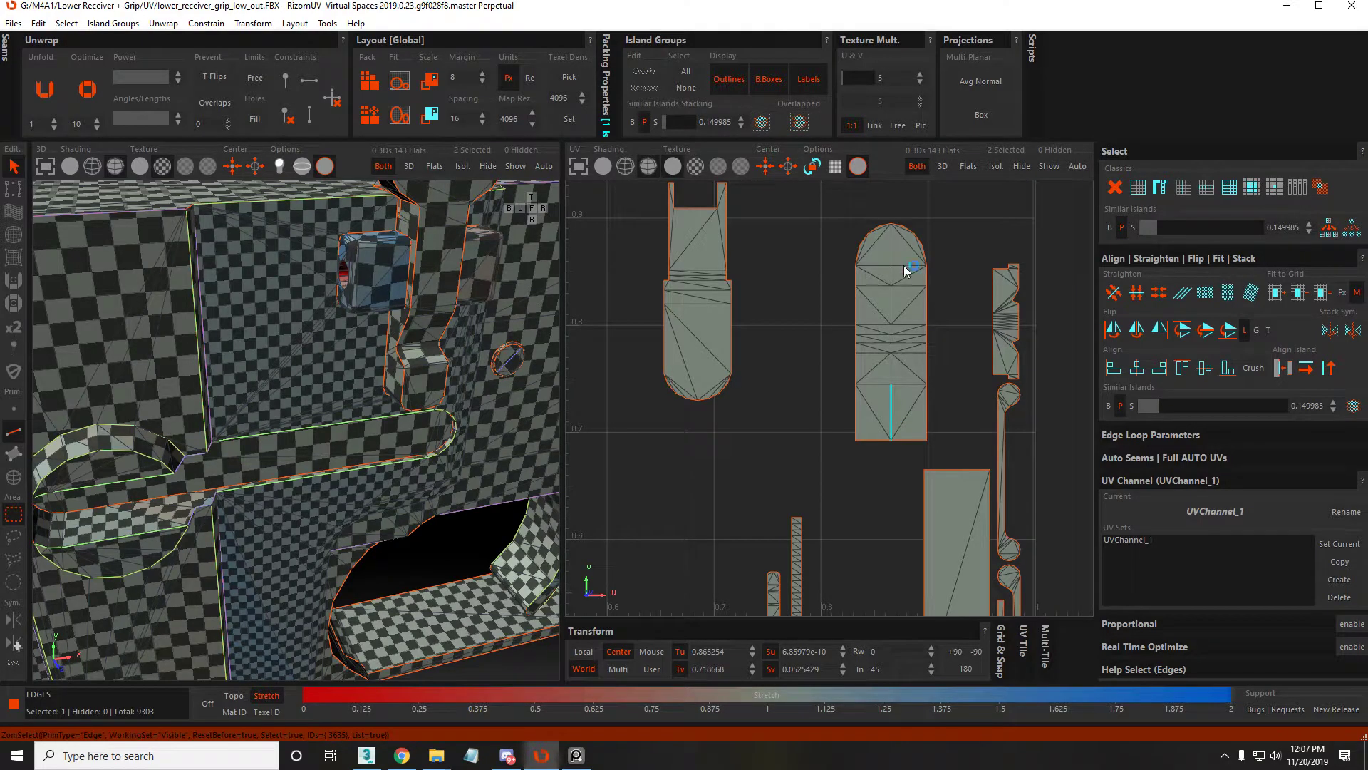
scroll(966, 522, "down", 1)
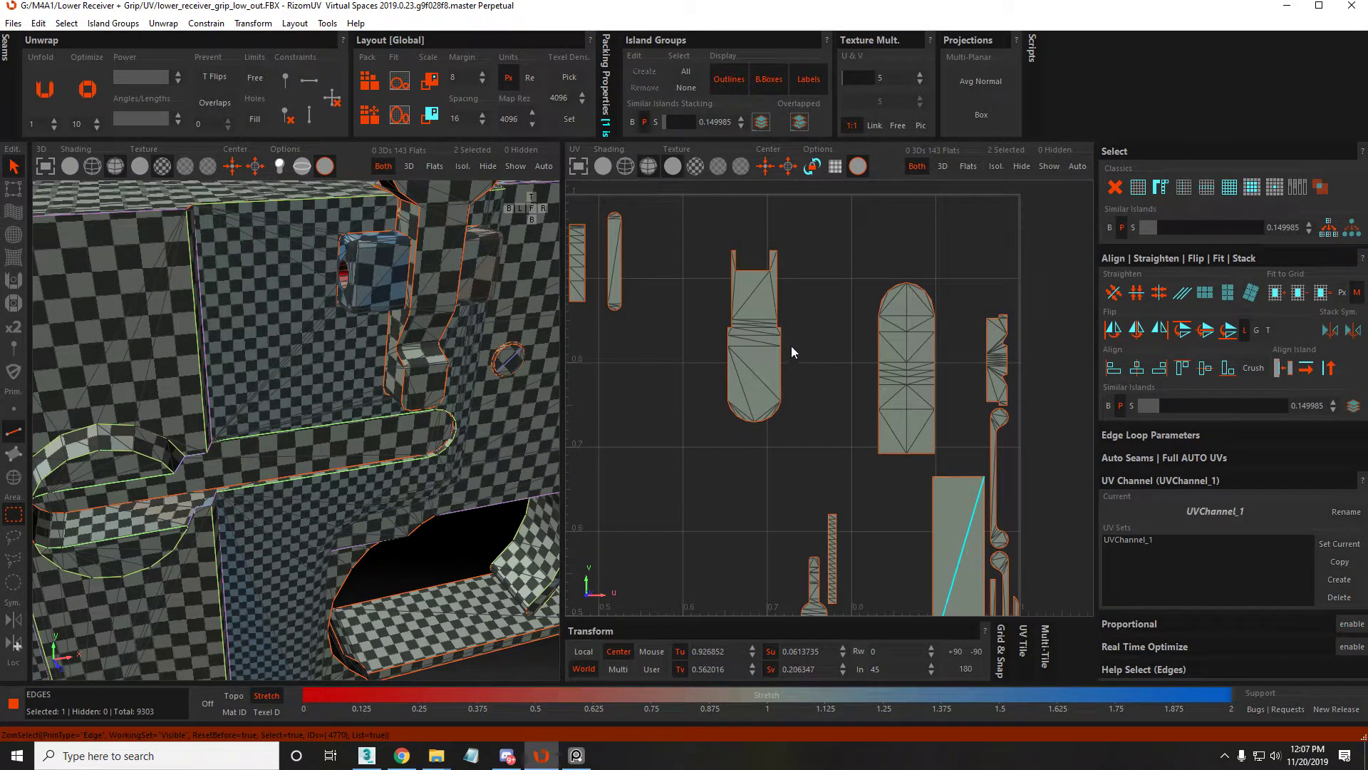
scroll(715, 310, "up", 2)
middle_click_drag(715, 310, 956, 374)
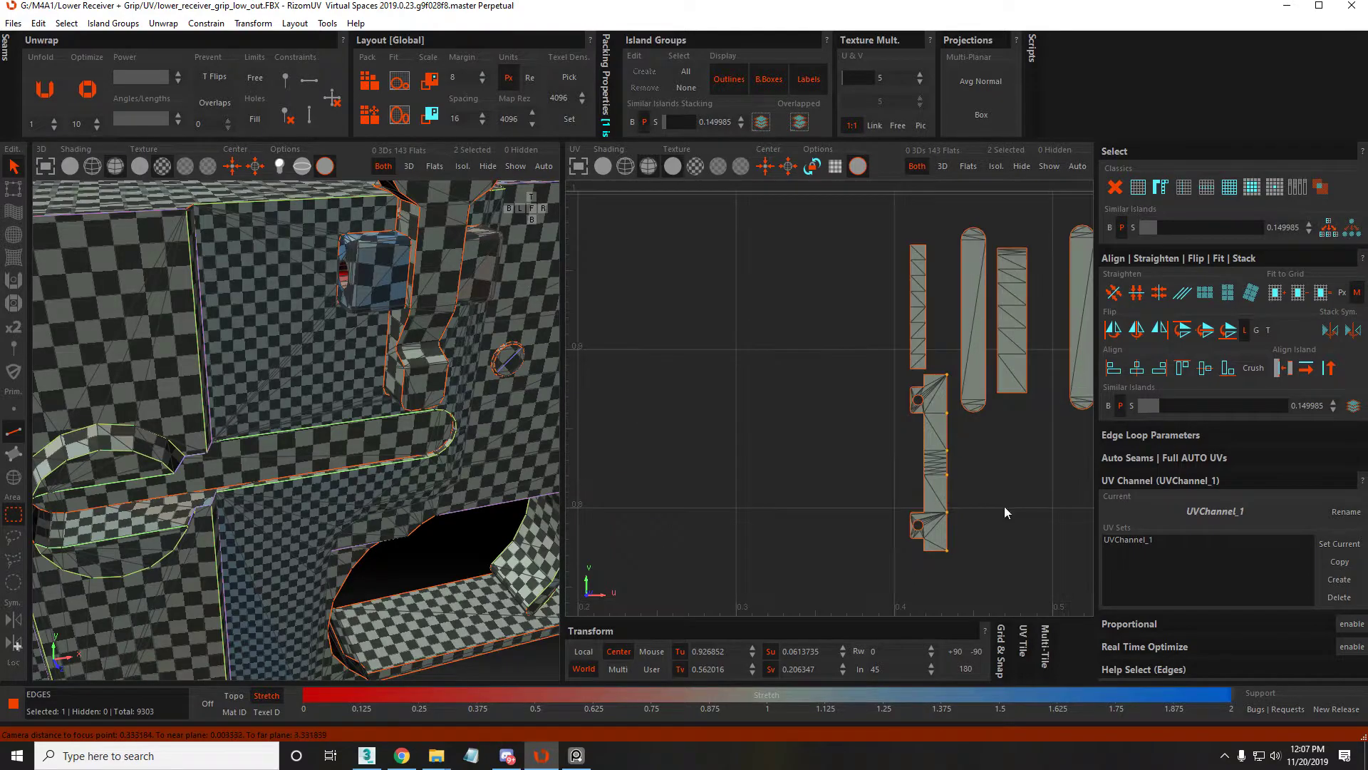
scroll(889, 378, "down", 2)
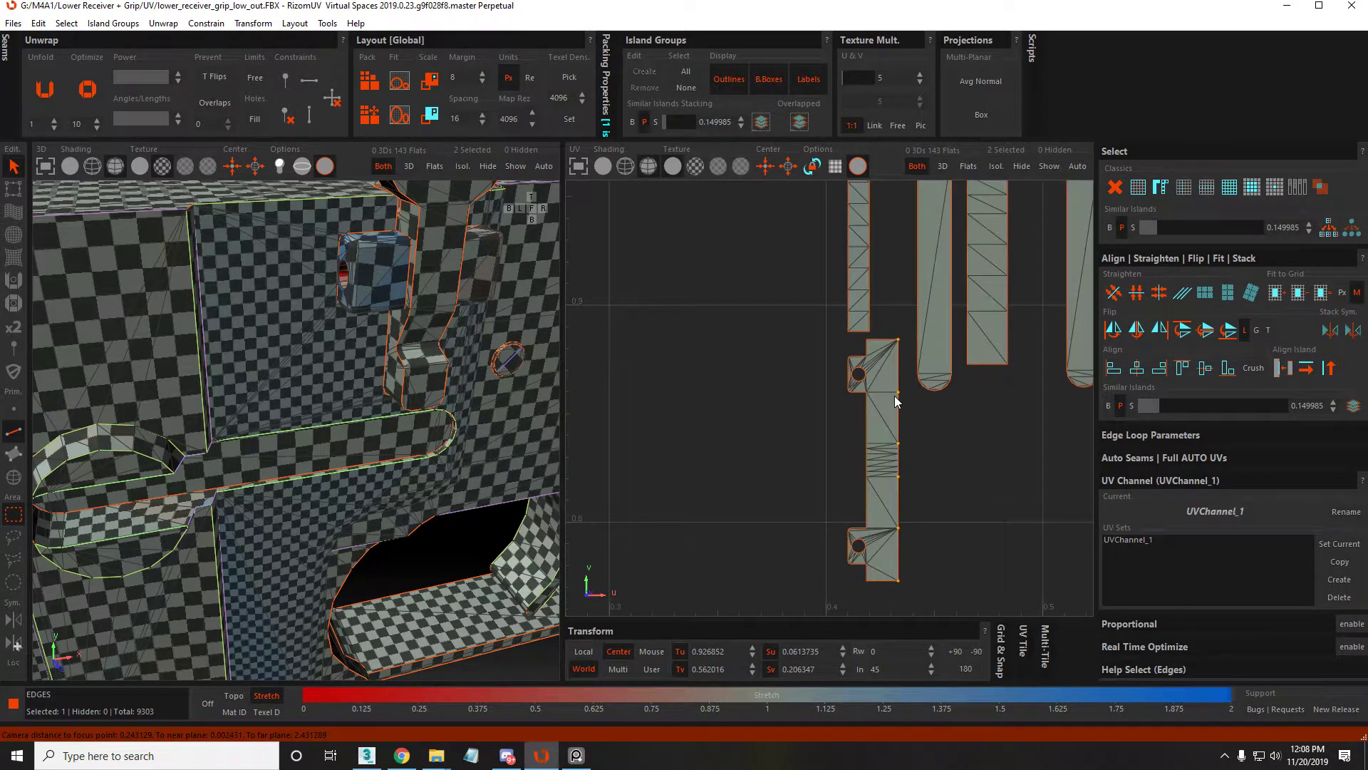
scroll(939, 316, "up", 2)
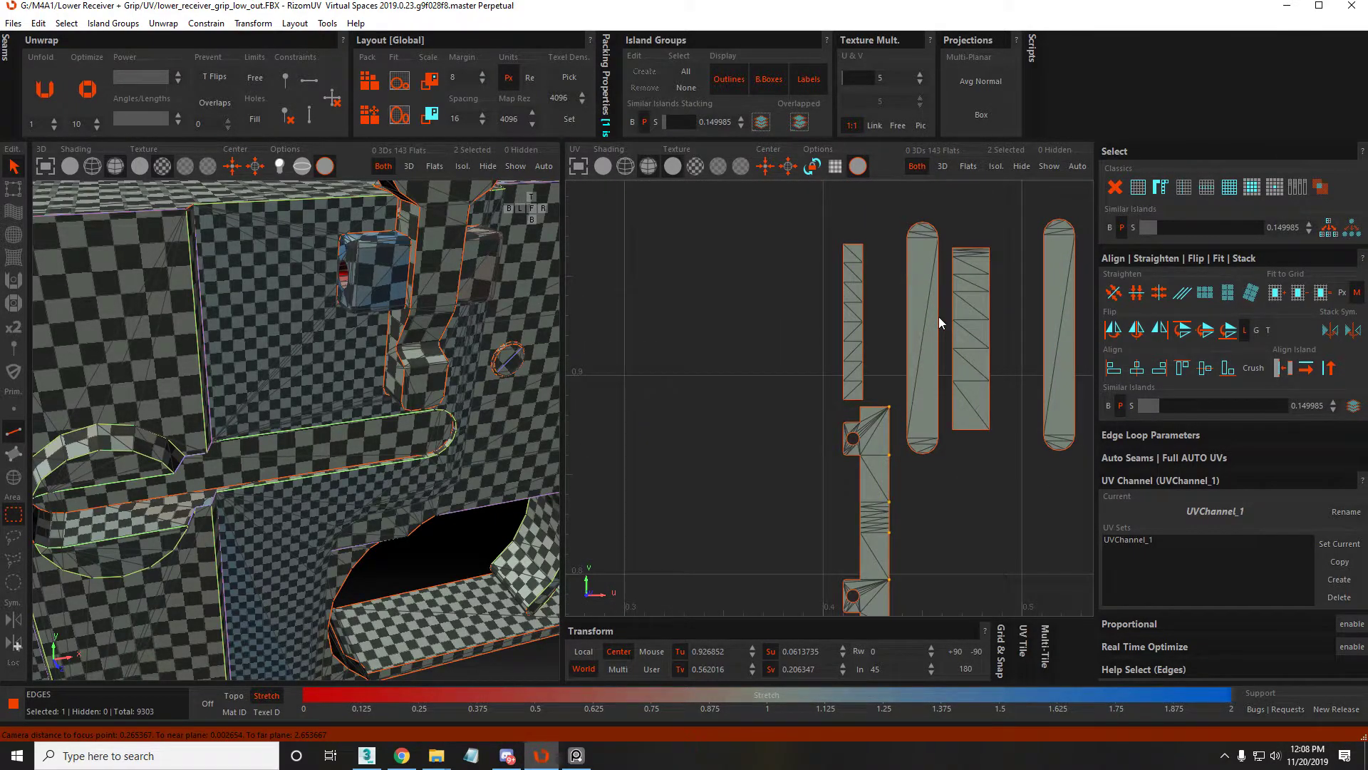
key("F4")
scroll(853, 289, "up", 3)
scroll(852, 288, "down", 4)
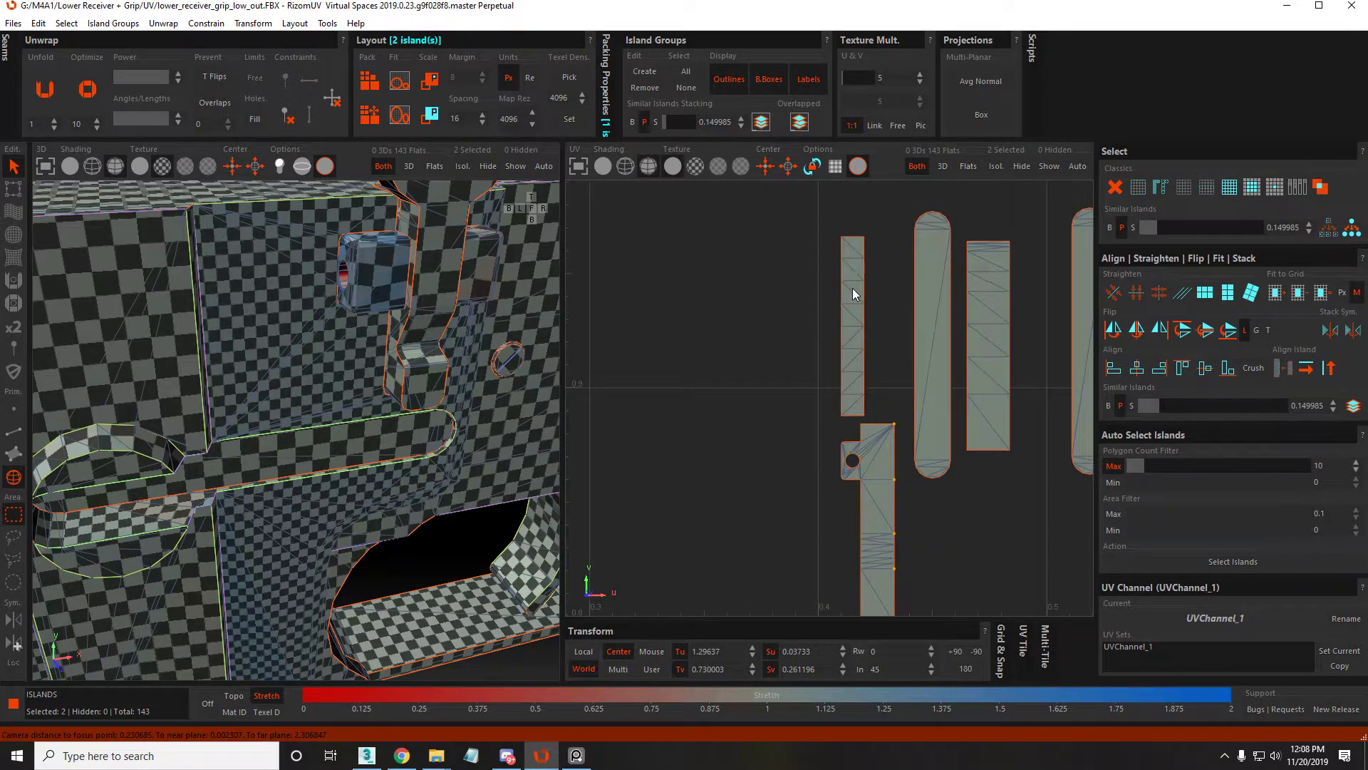
key("F2")
left_click(842, 297)
scroll(842, 302, "down", 3)
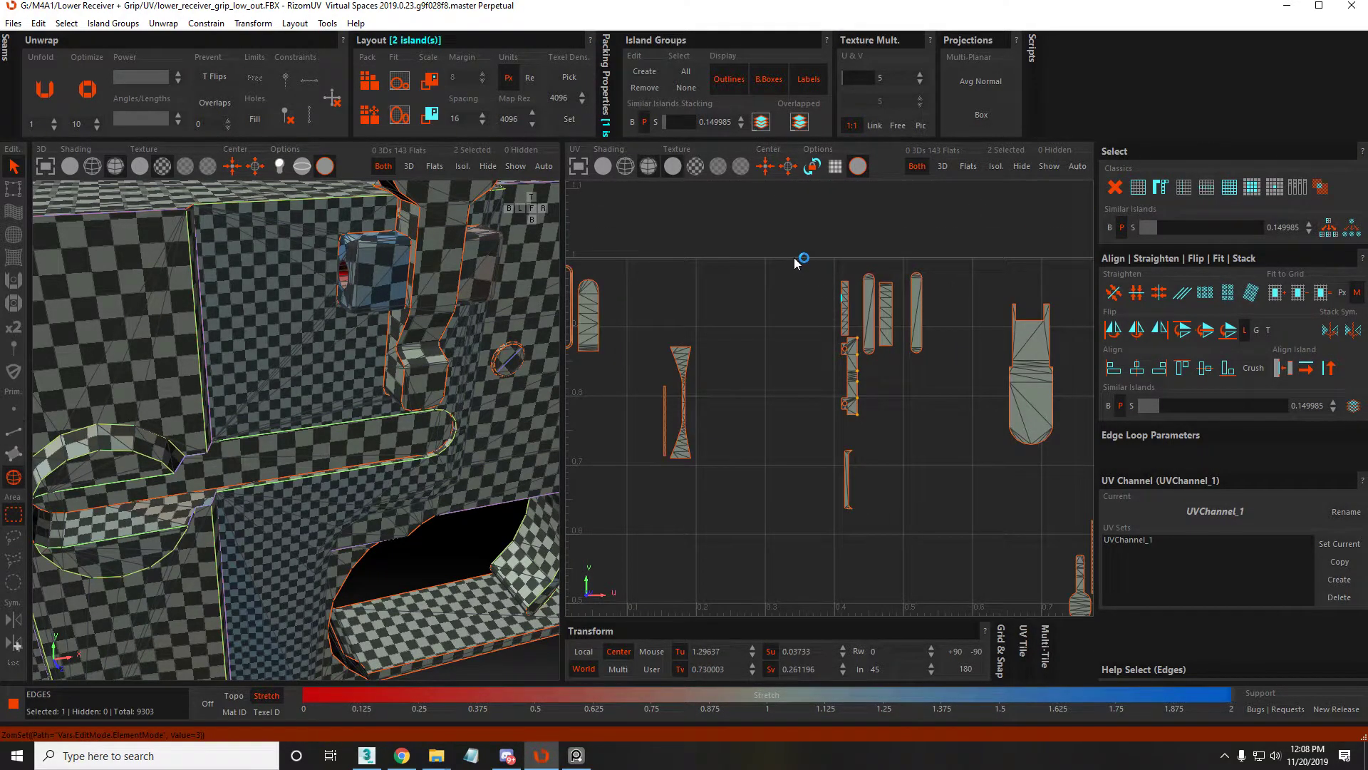
Select the group of six strip-shaped islands in the upper middle of the tile and move them above the UV tile
key("F4")
left_click_drag(797, 248, 939, 558)
scroll(849, 492, "up", 4)
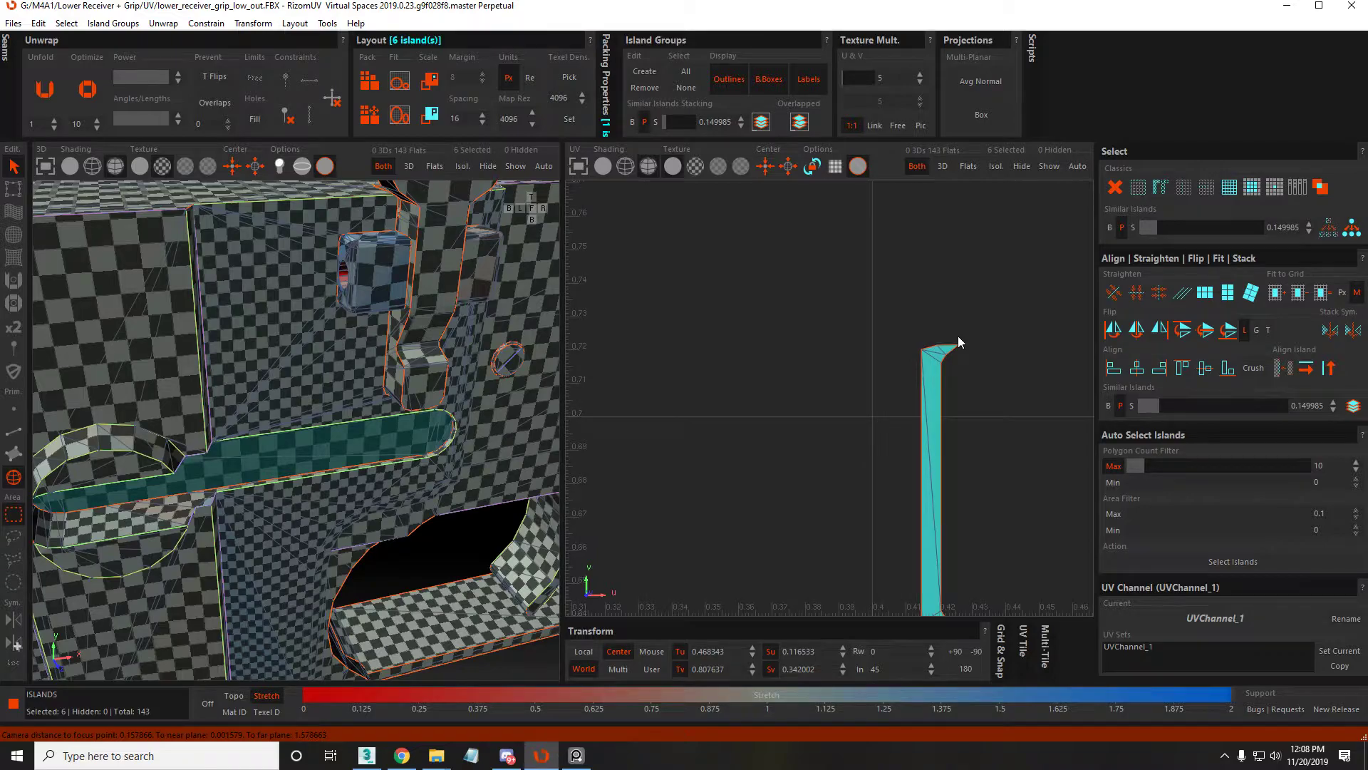
scroll(957, 336, "down", 6)
middle_click_drag(970, 421, 895, 207)
scroll(860, 275, "up", 6)
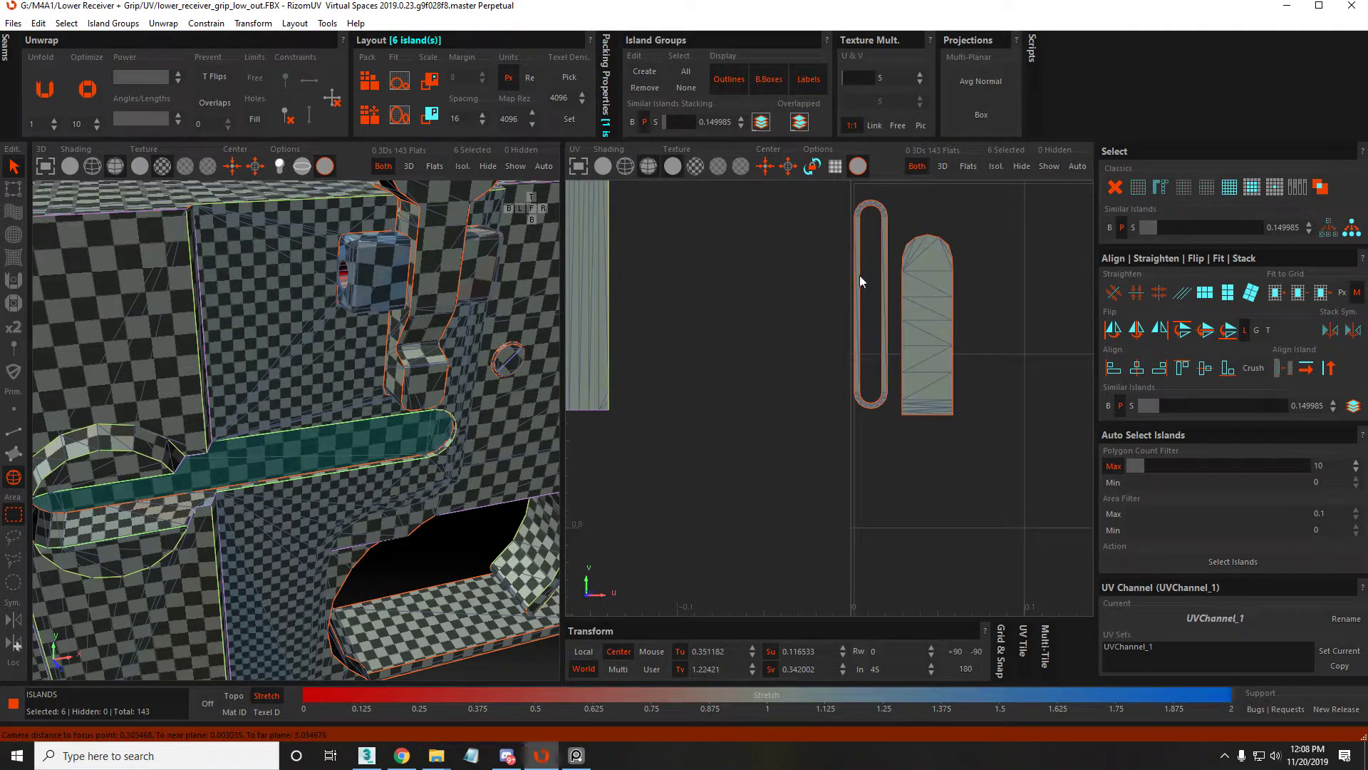
Select the thin slot-shaped ring island and isolate it on the 3D model around its rounded end
left_click(914, 288)
scroll(313, 383, "up", 5)
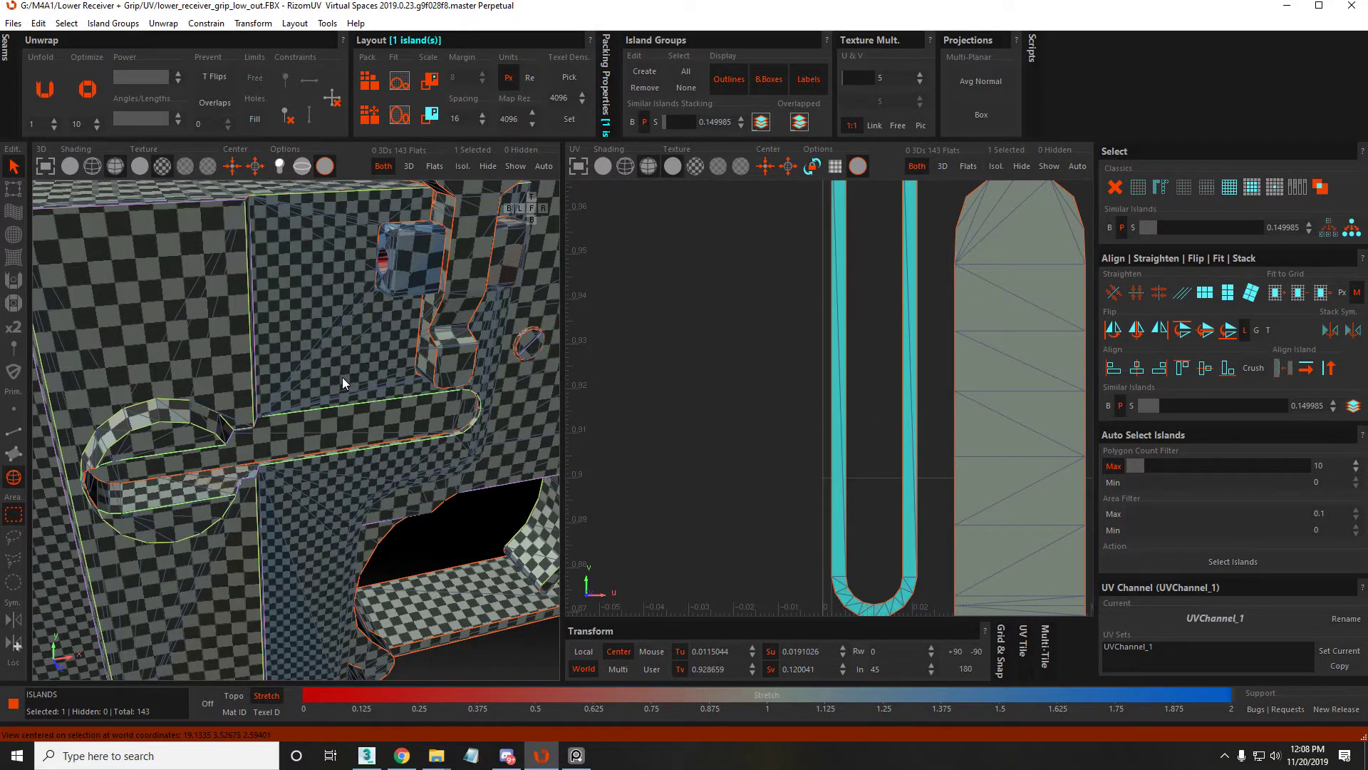
scroll(255, 401, "up", 3)
key("i")
middle_click_drag(286, 373, 502, 431)
scroll(422, 387, "up", 8)
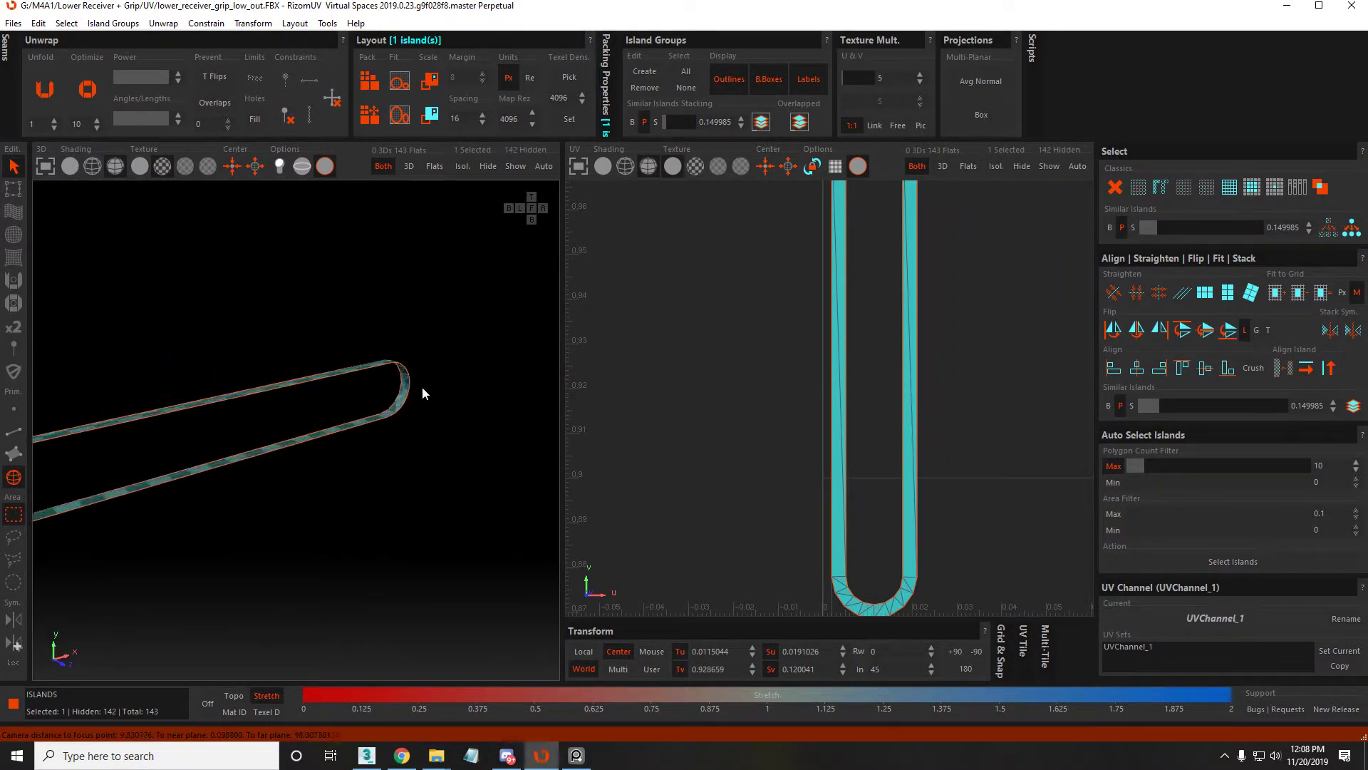
Cut the thin ring across one edge at its rounded end and unfold it into a straight strip
key("F2")
left_click(397, 438)
key("c")
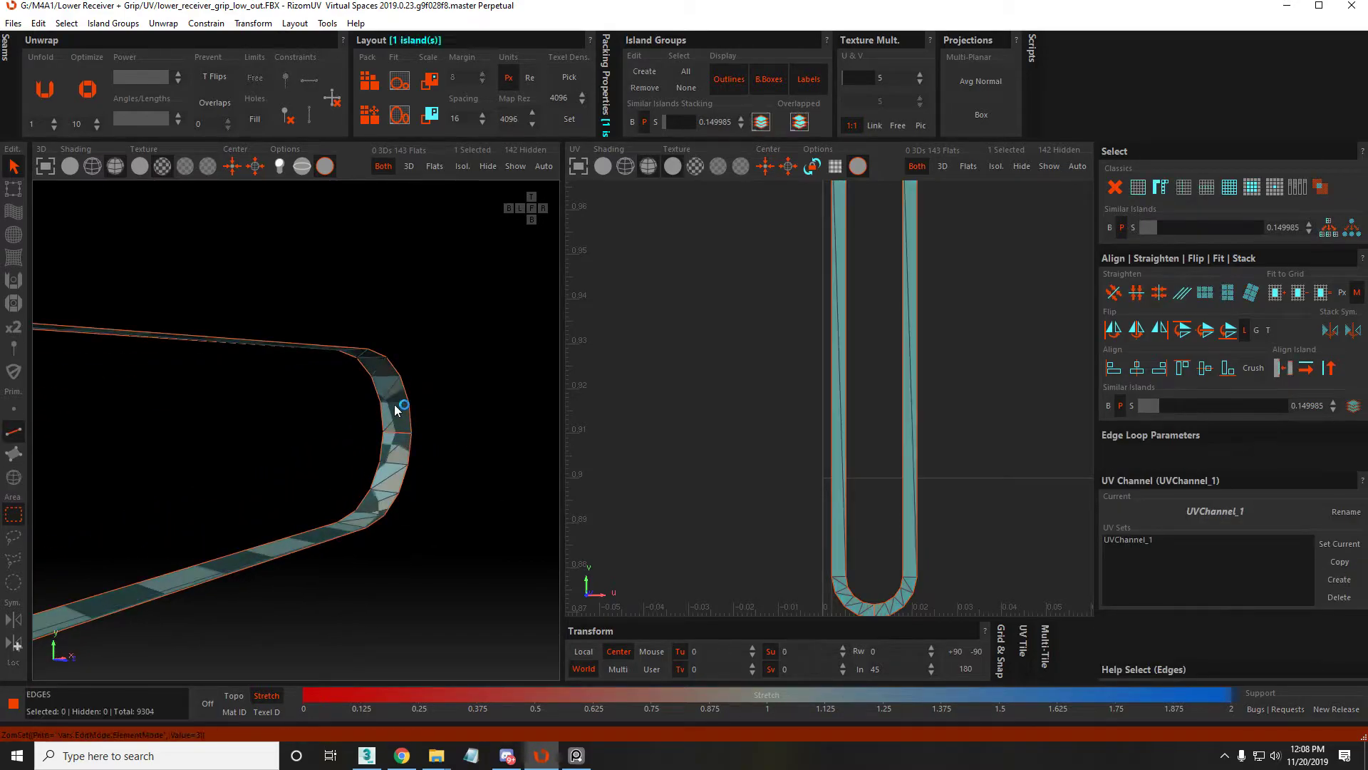
key("u")
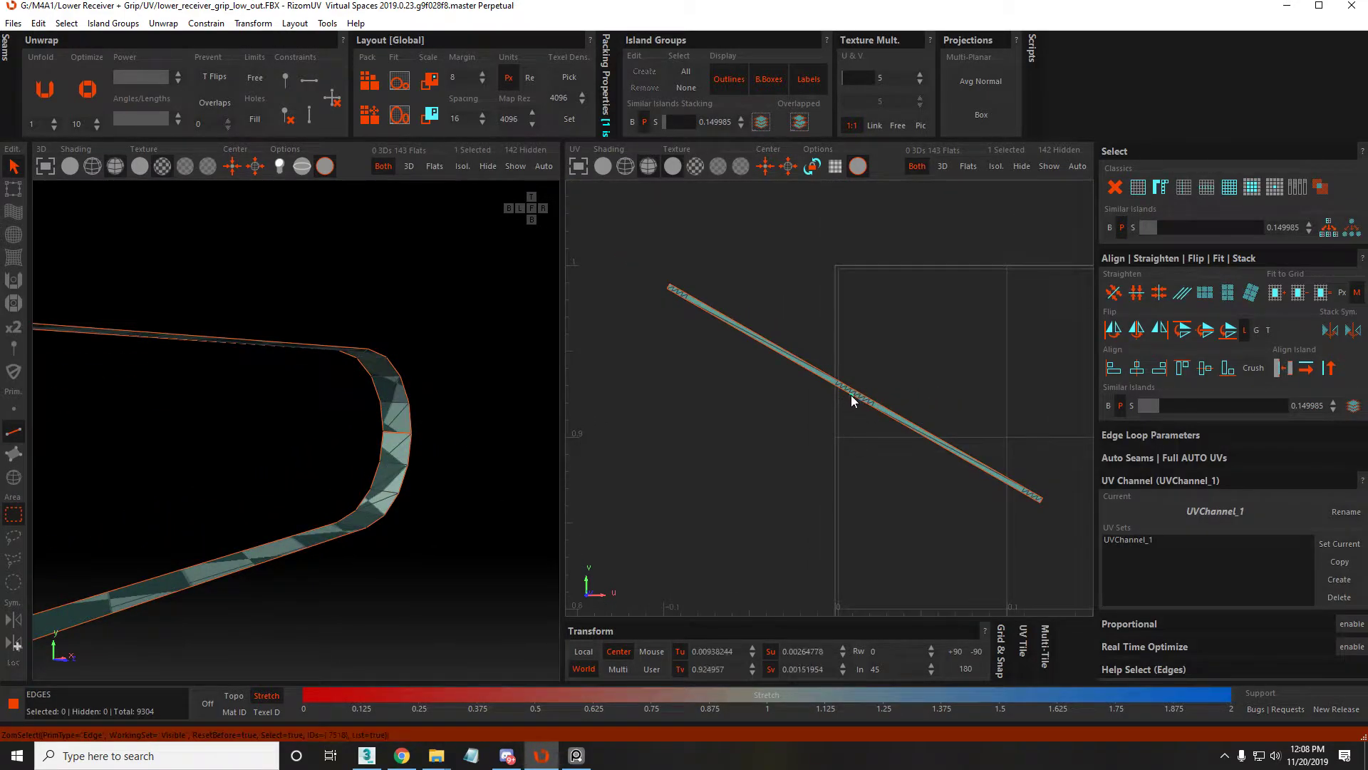
Orient the unfolded strip vertically and show the hidden islands again
key("F4")
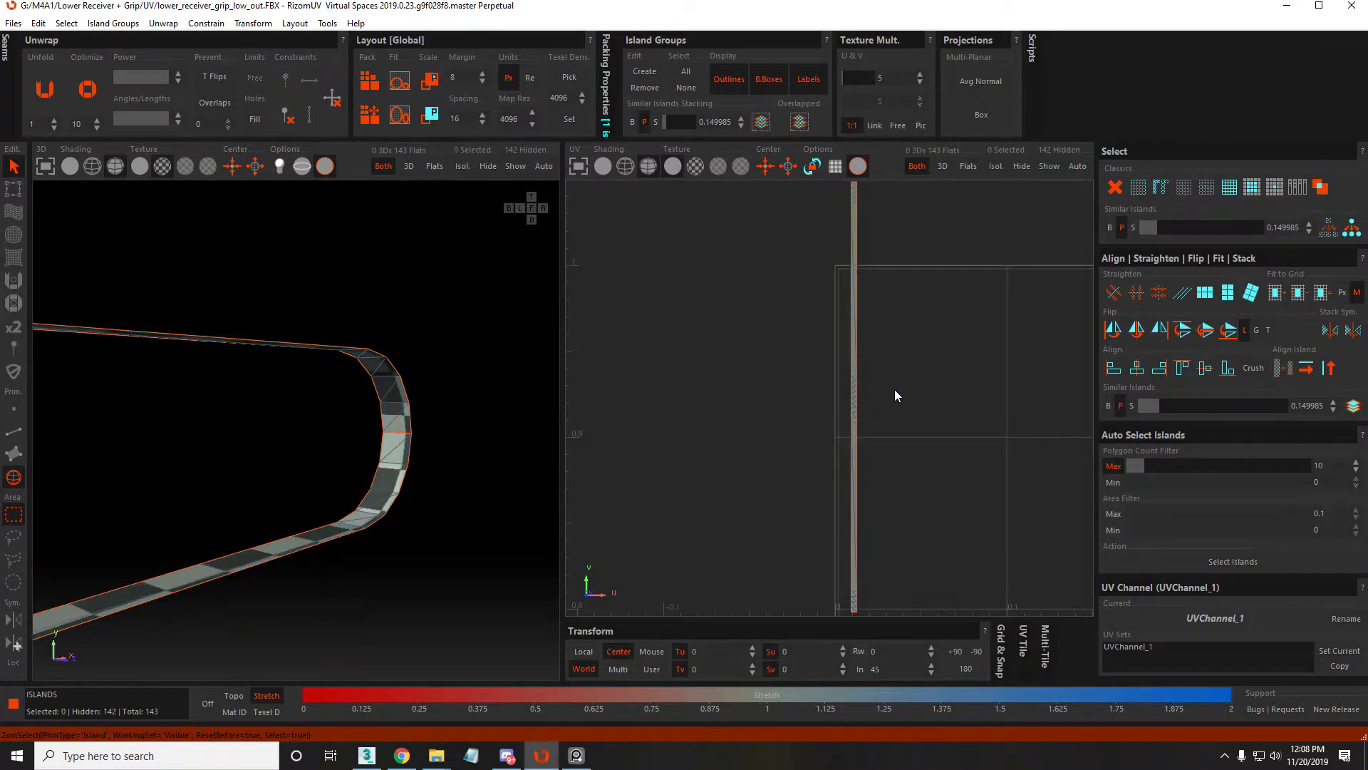
key("shift+h")
left_click(895, 390)
scroll(897, 385, "down", 3)
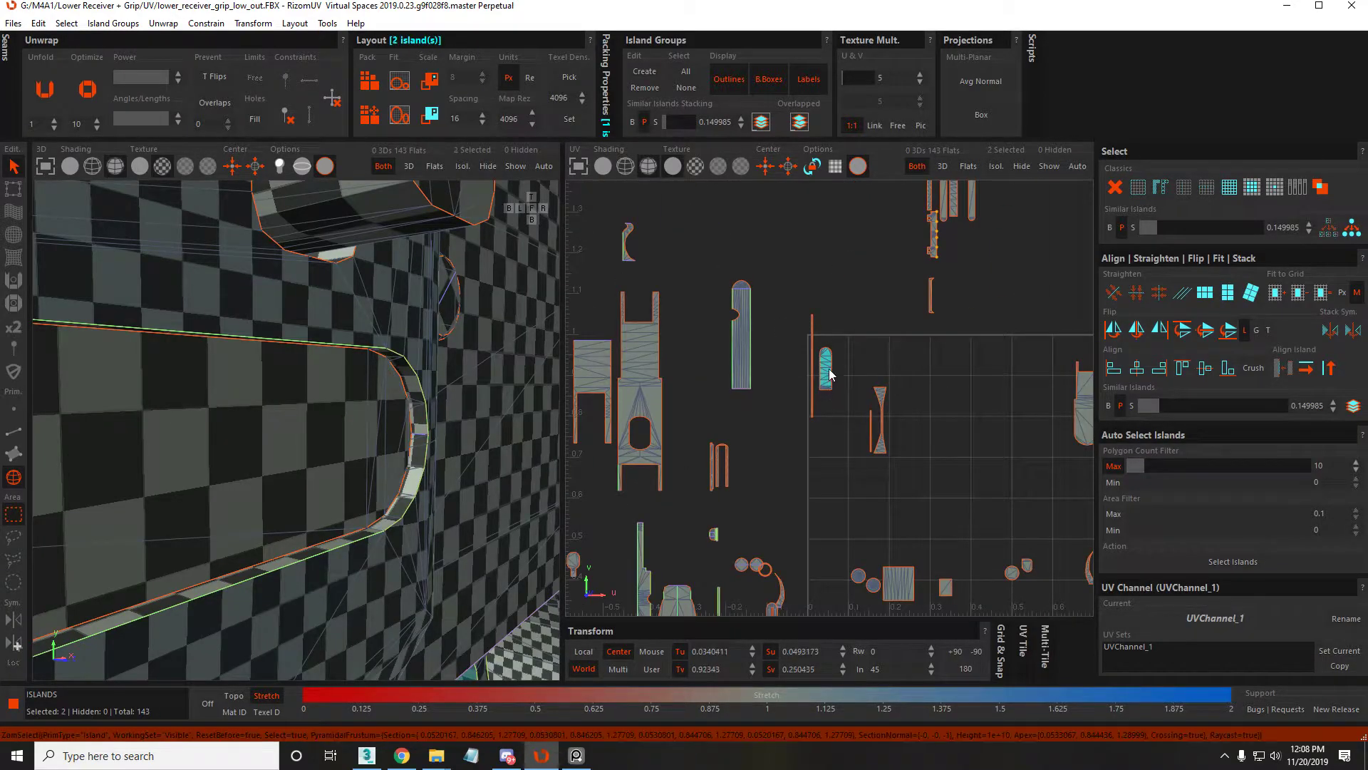
Move the slot-shaped island and its unfolded strip outside the tile, and select the hourglass-shaped island and frame it in both views
scroll(884, 434, "up", 5)
left_click(911, 485)
key("f")
middle_click_drag(219, 379, 356, 364)
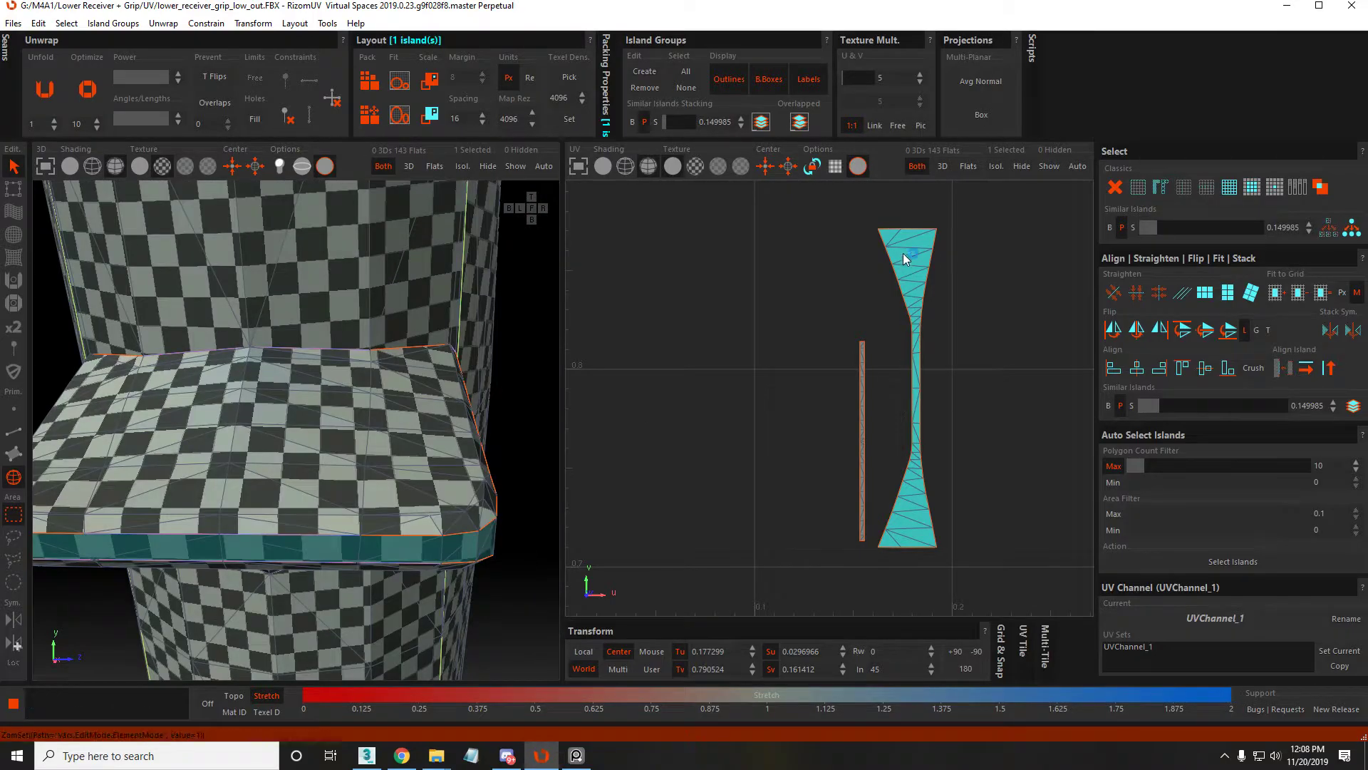
Straighten the two short end edges of the hourglass-shaped island
key("F2")
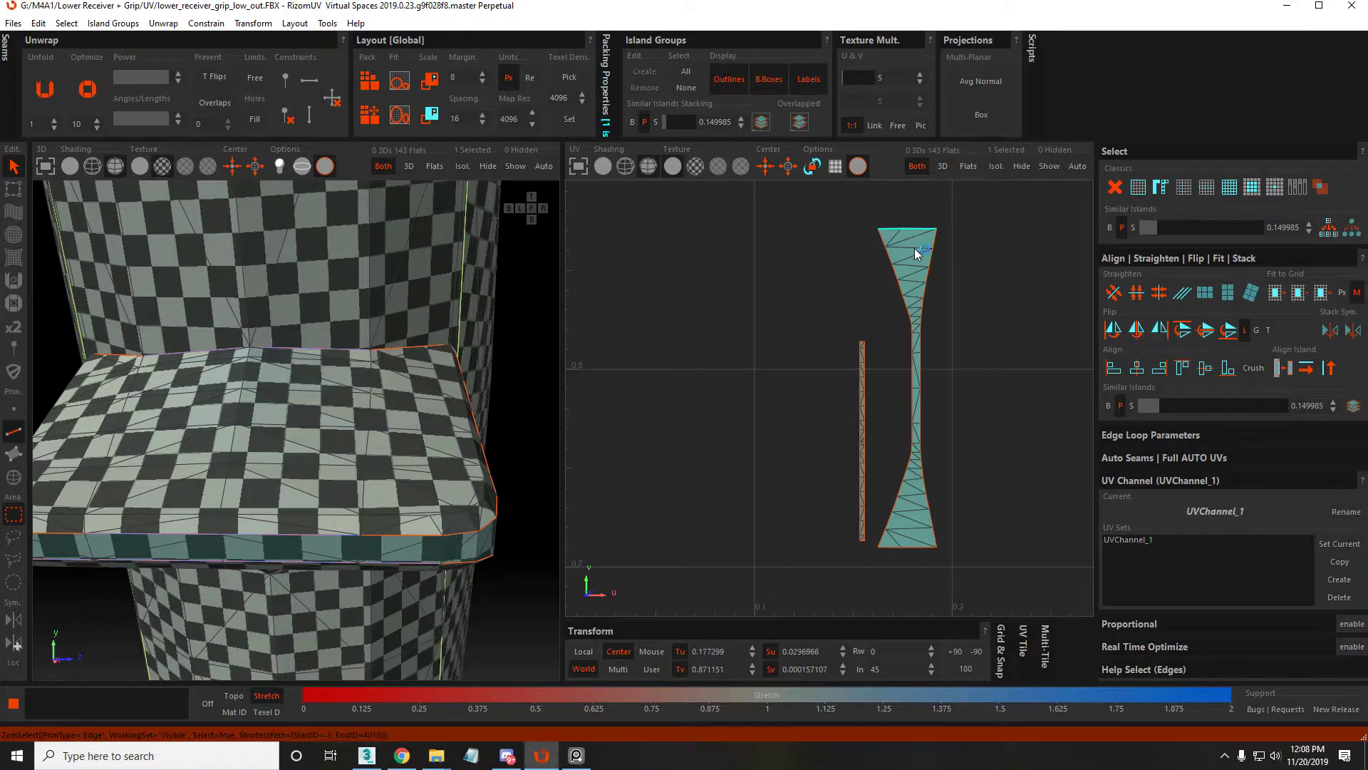
left_click(895, 549)
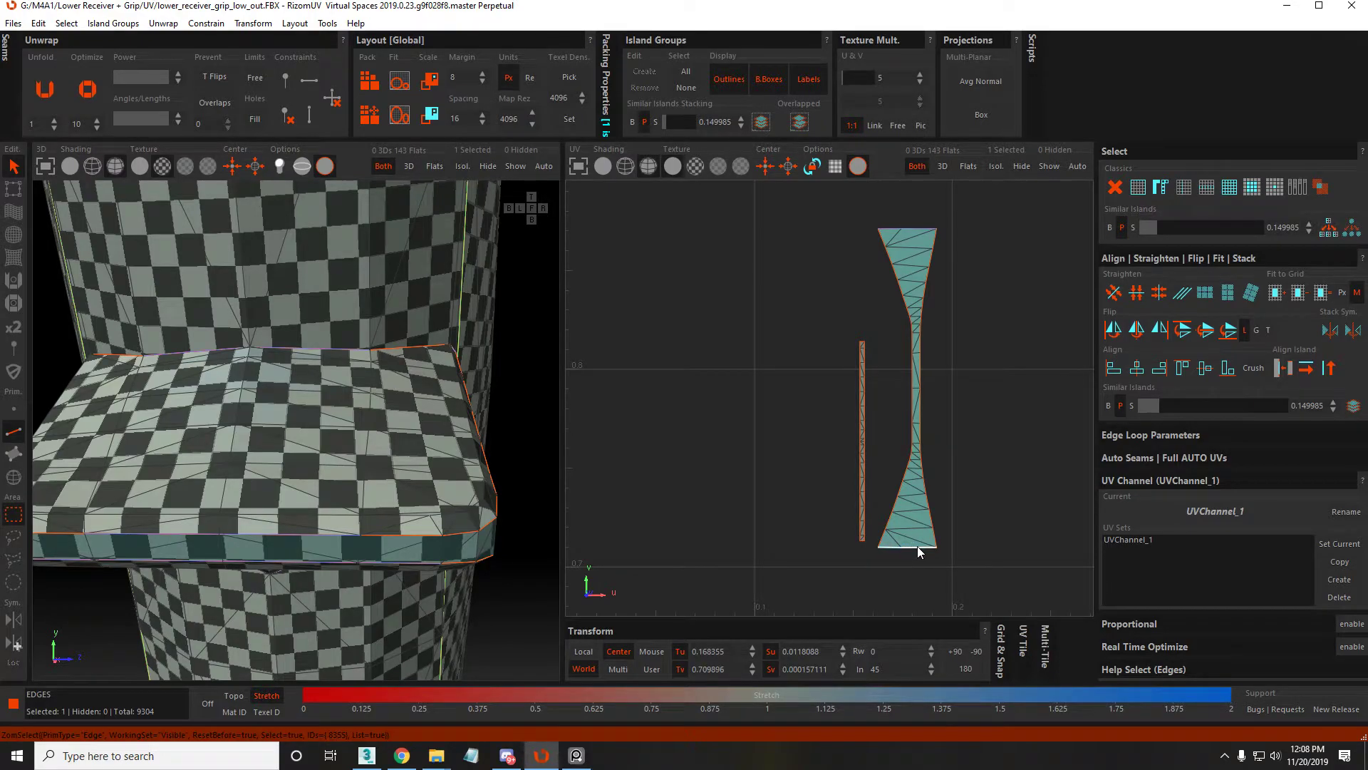
left_click(922, 548, "shift")
key("F4")
left_click(933, 330)
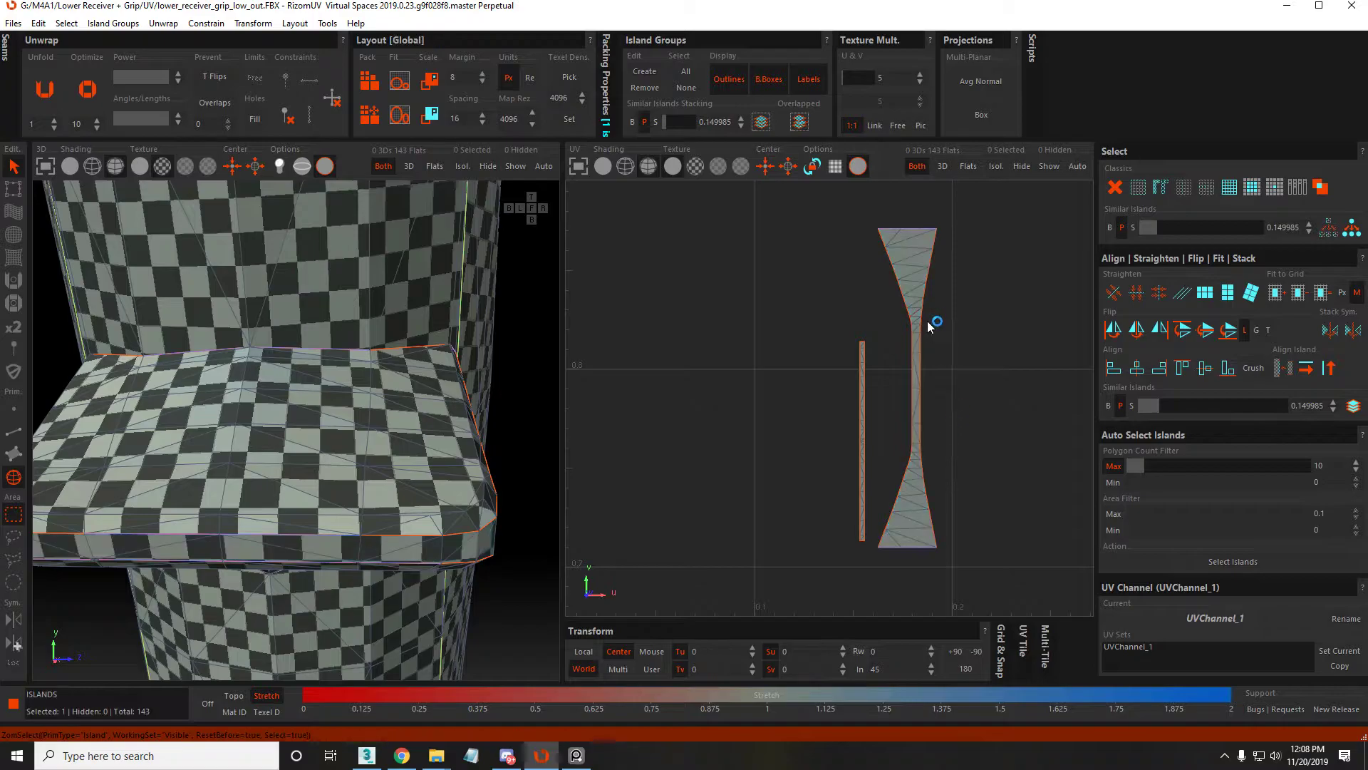
Select the hourglass-shaped island with the thin strip beside it and move both outside the tile, up and to its left
key("F2")
scroll(932, 527, "down", 3)
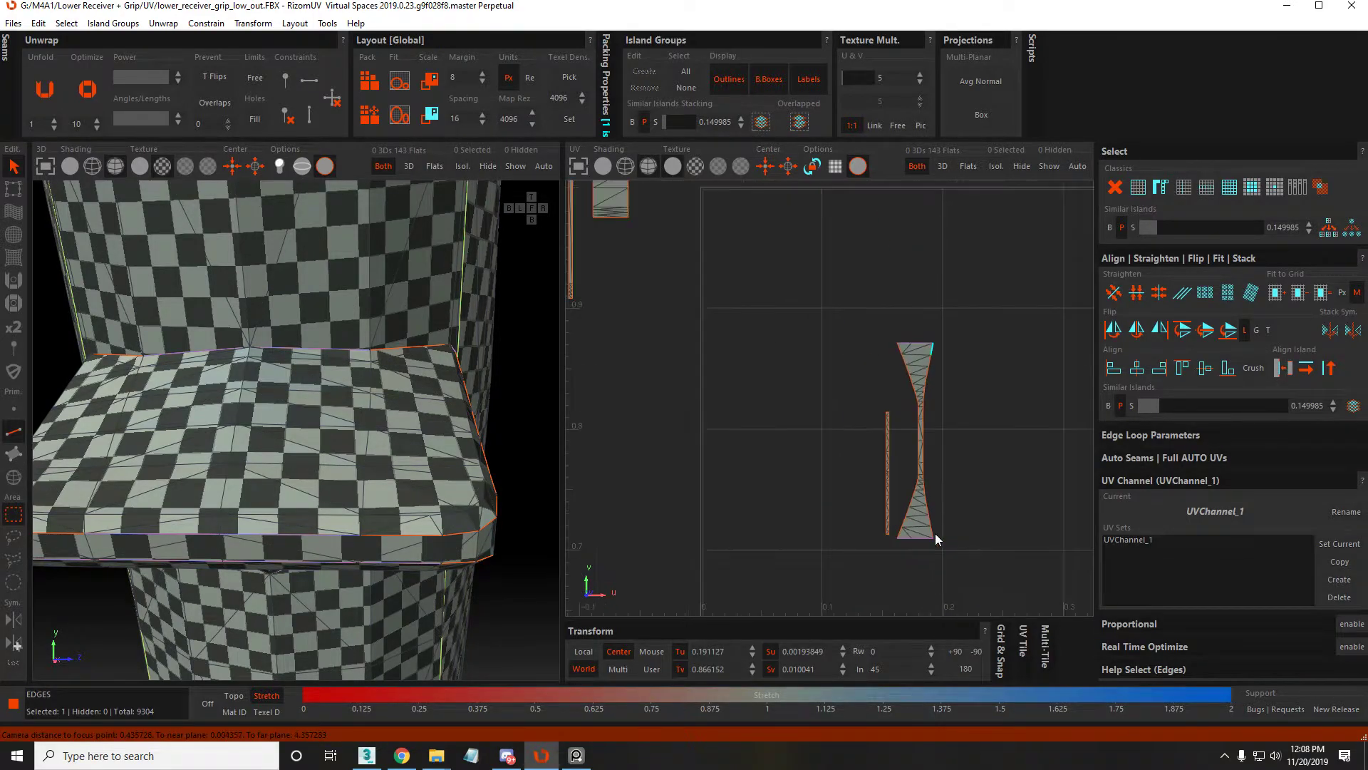
key("F4")
scroll(913, 490, "down", 3)
left_click(913, 490)
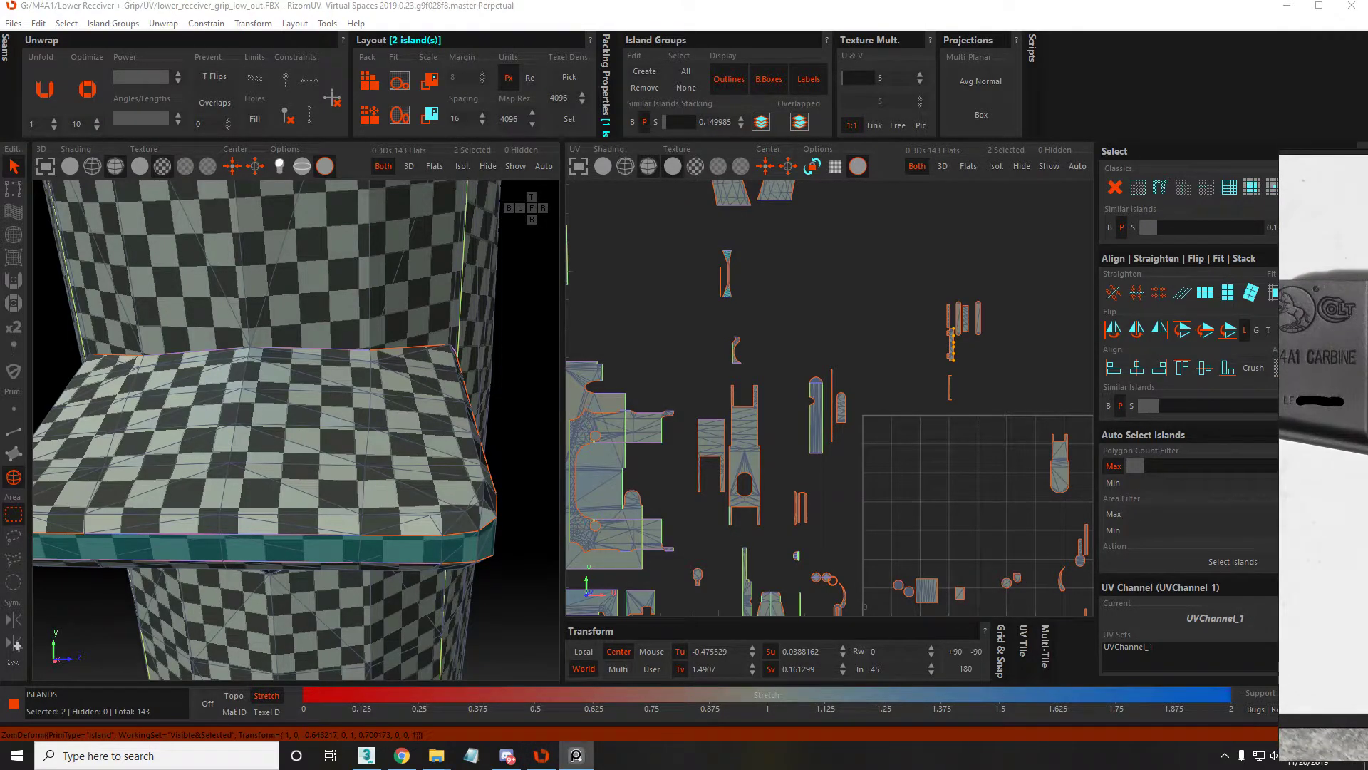
Straighten the short end edge of the crescent-shaped island and move the island above the UV tile
middle_click_drag(845, 332, 832, 305)
scroll(948, 441, "up", 6)
scroll(914, 462, "down", 2)
scroll(886, 363, "down", 4)
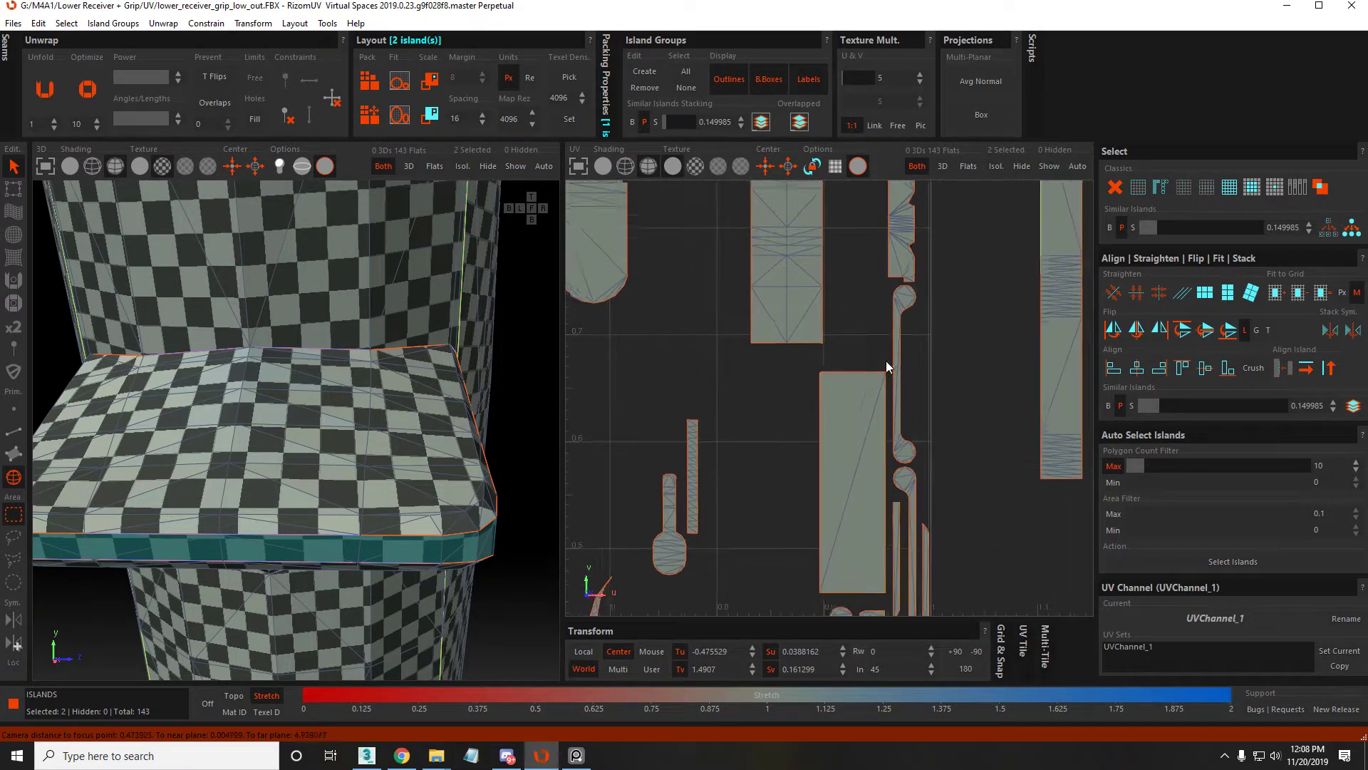
scroll(704, 531, "up", 6)
key("F2")
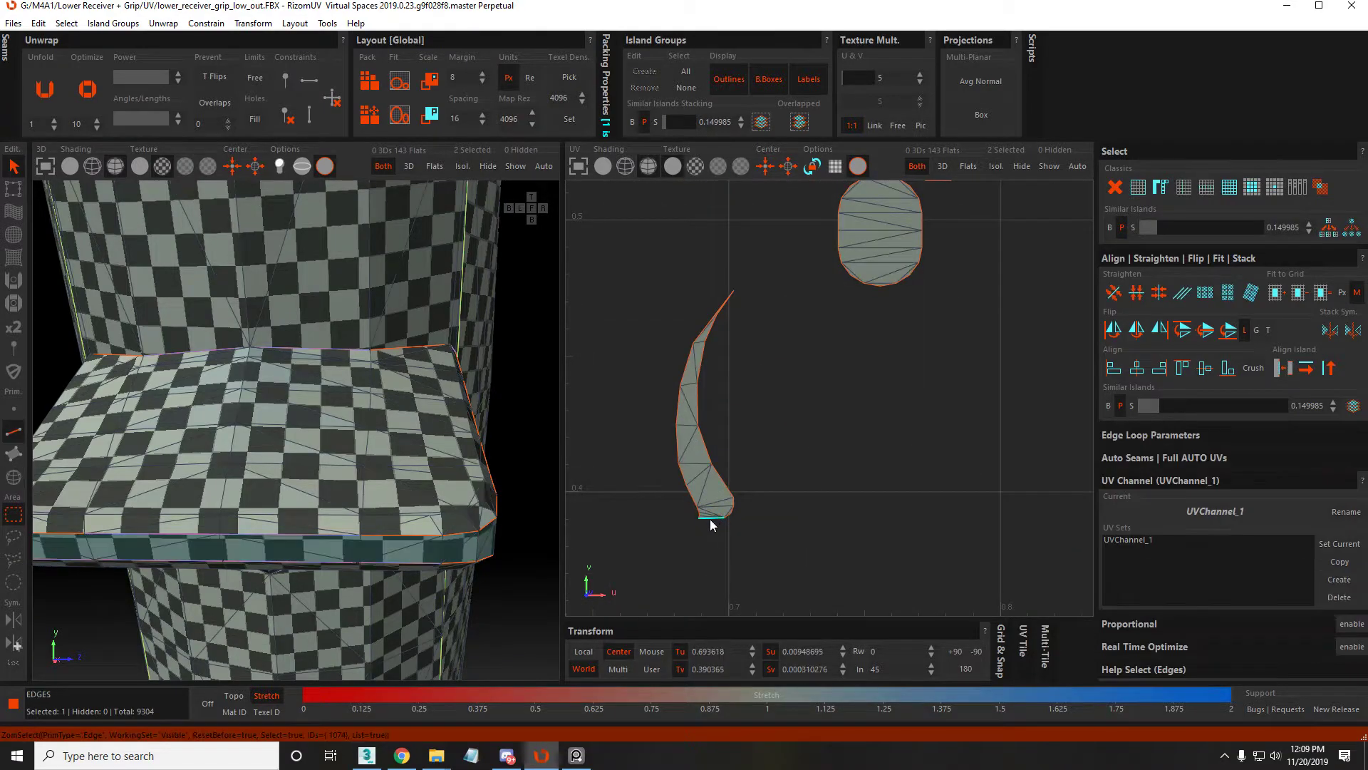
key("F4")
scroll(732, 484, "down", 8)
scroll(713, 324, "up", 3)
scroll(754, 395, "down", 2)
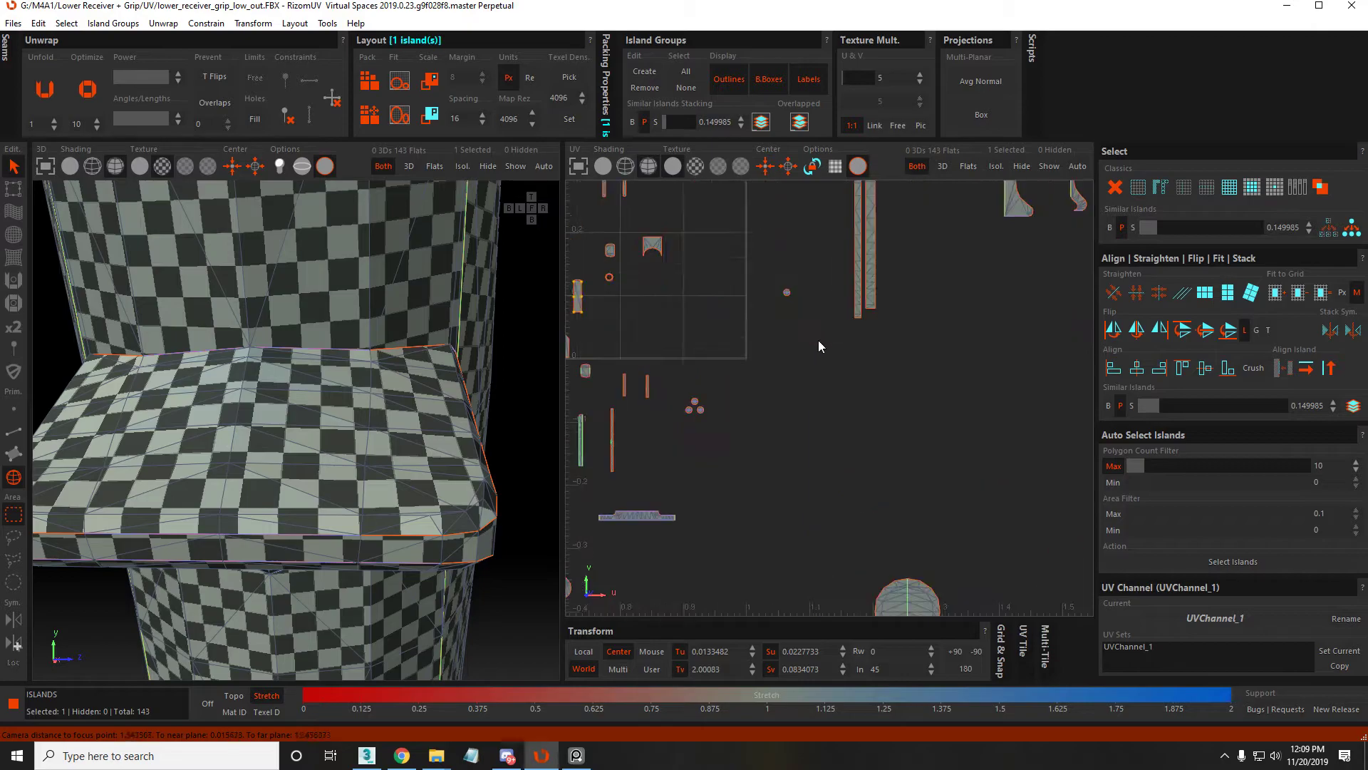
Straighten the base edge and the long side edges of the small arched island with the slanted corner near the tile's lower border
scroll(657, 415, "up", 8)
scroll(743, 433, "up", 5)
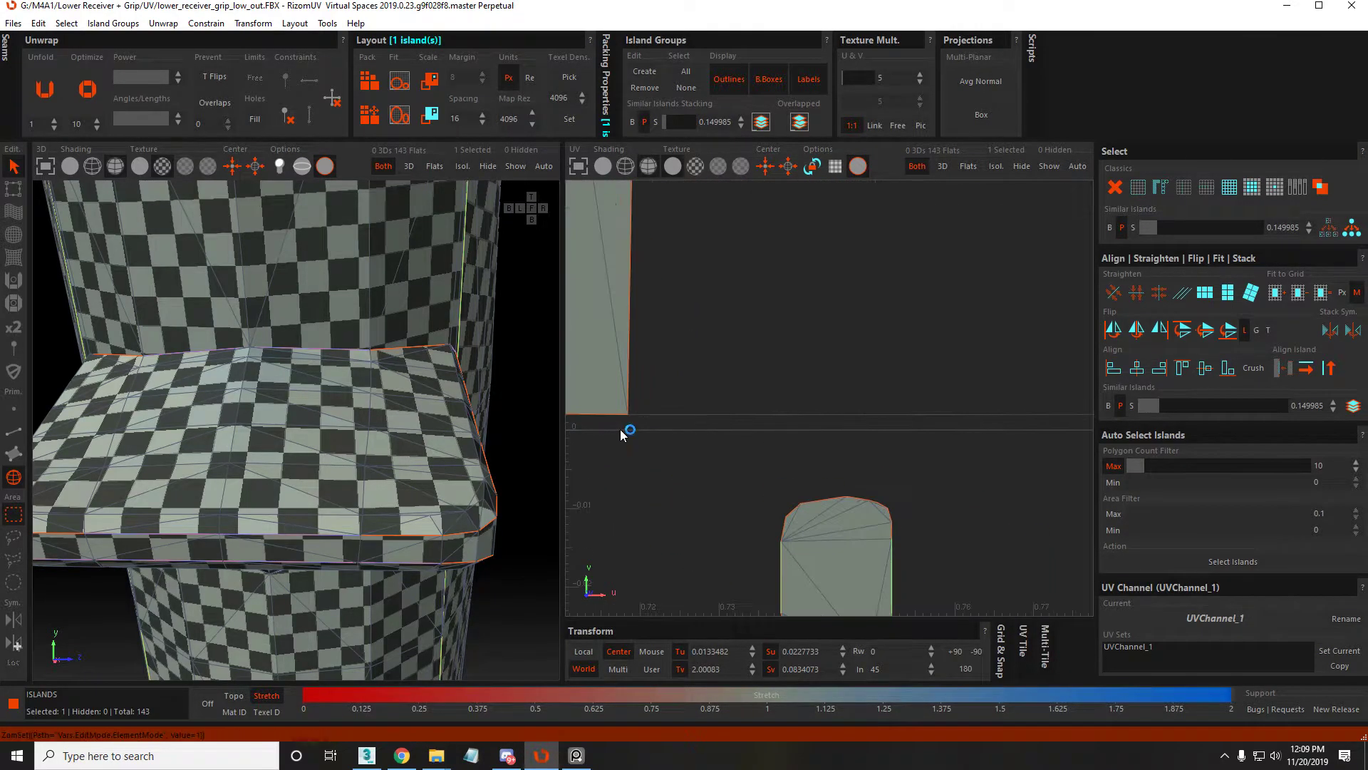
key("F2")
left_click(746, 419)
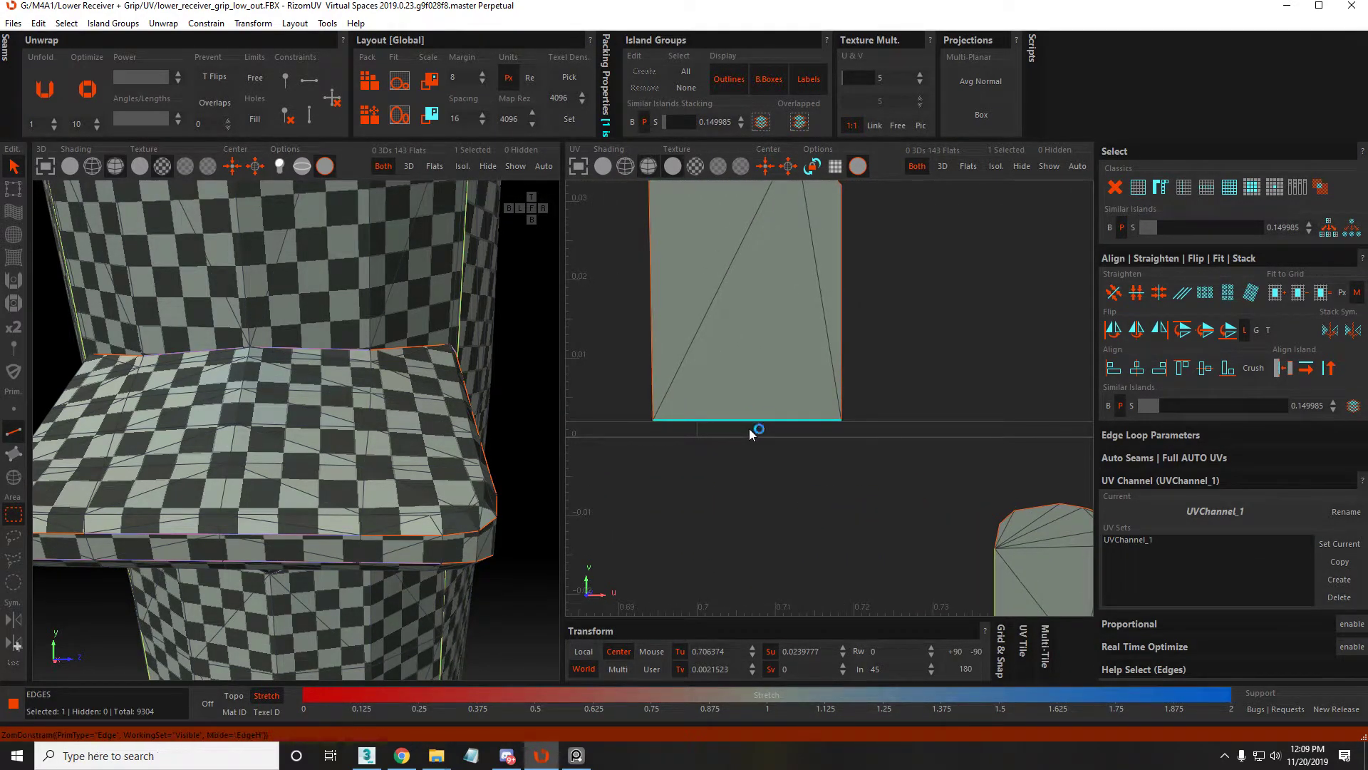
scroll(752, 429, "down", 5)
left_click(718, 372)
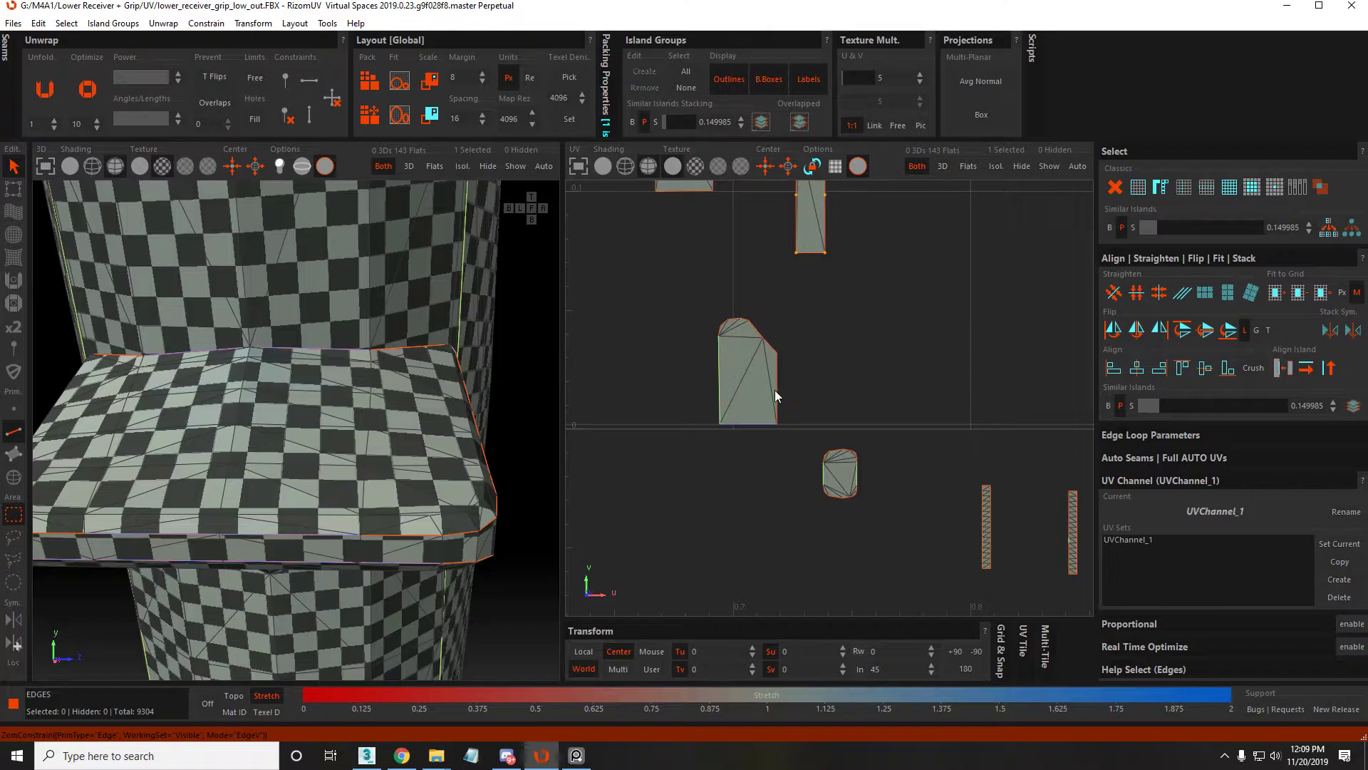
Optimize the small arched island with the slanted corner and move it below the UV tile
key("F4")
left_click(741, 376)
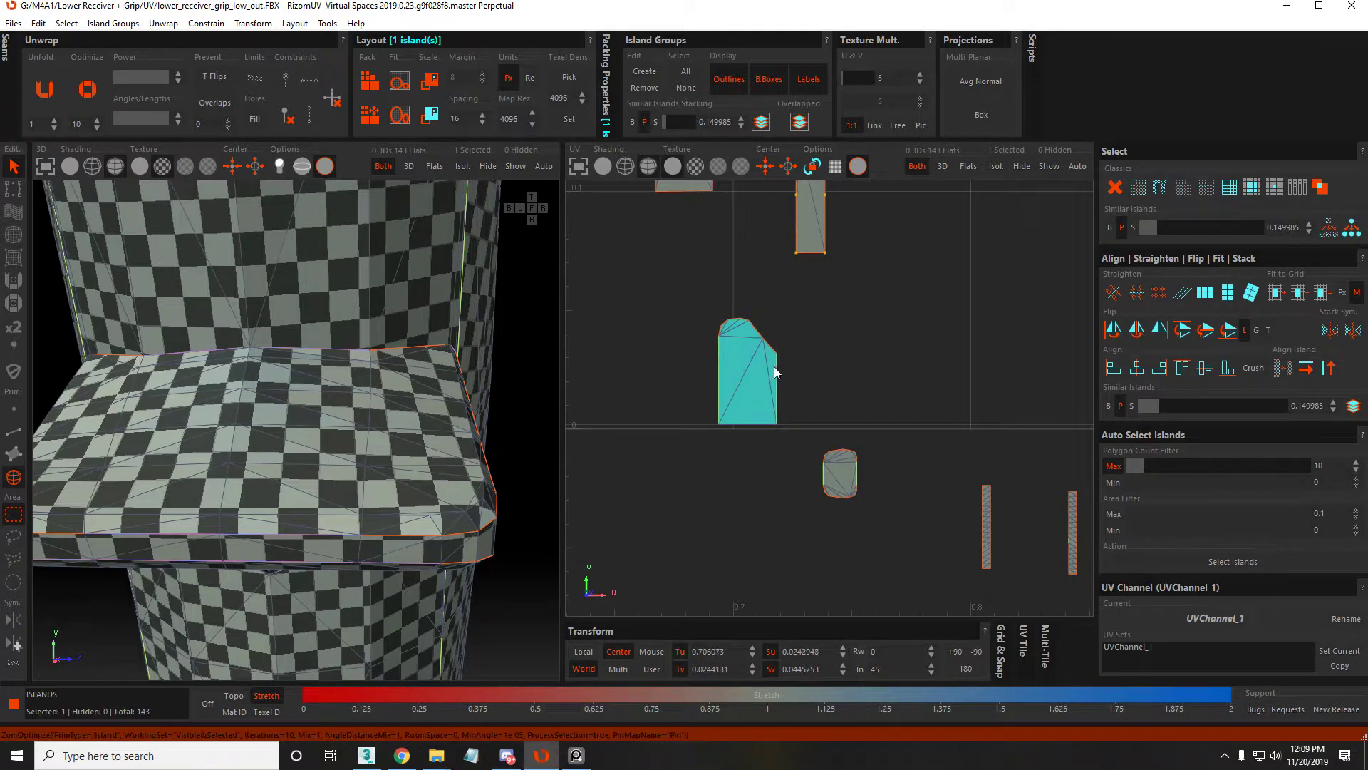
left_click(678, 379)
left_click(746, 380)
Straighten the sides and base of the mirrored arched island below the triangulated ring
scroll(749, 378, "down", 5)
scroll(716, 296, "up", 5)
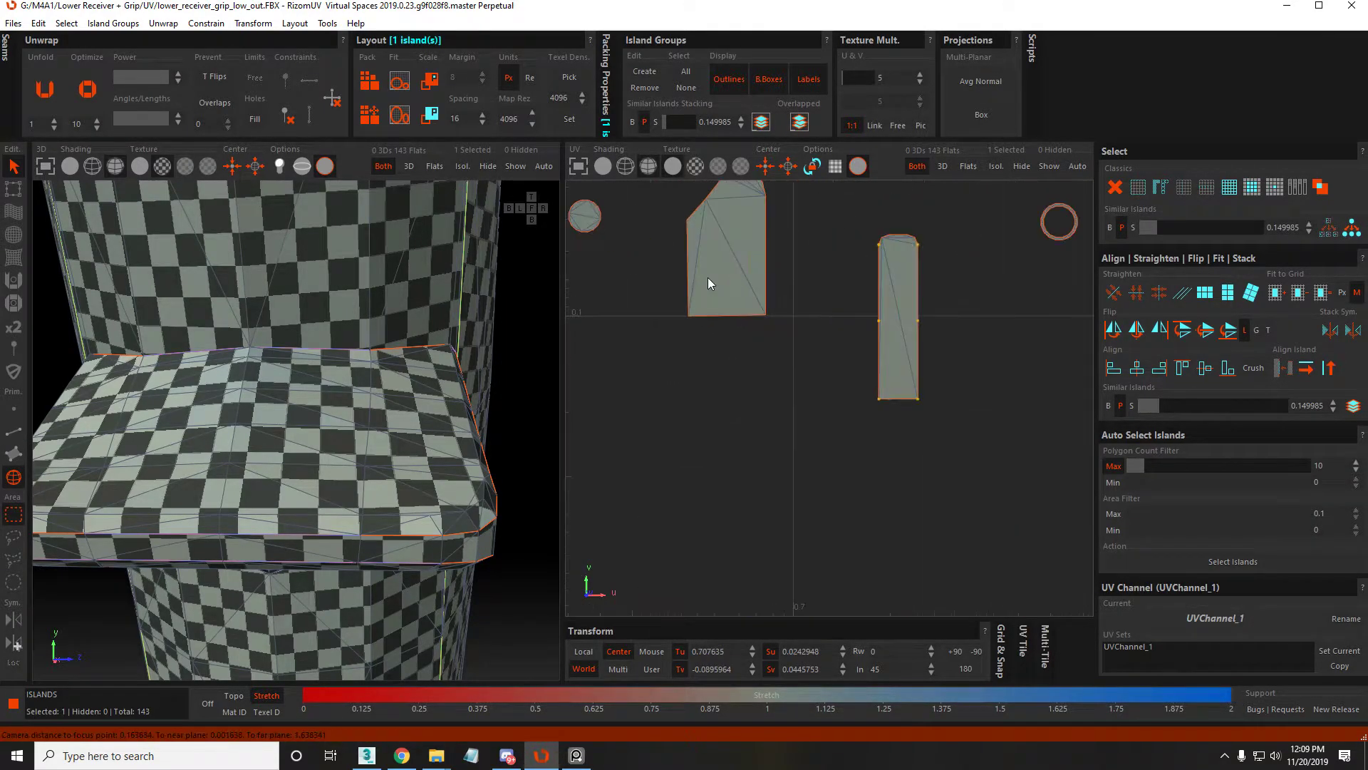
middle_click_drag(707, 284, 672, 382)
key("F2")
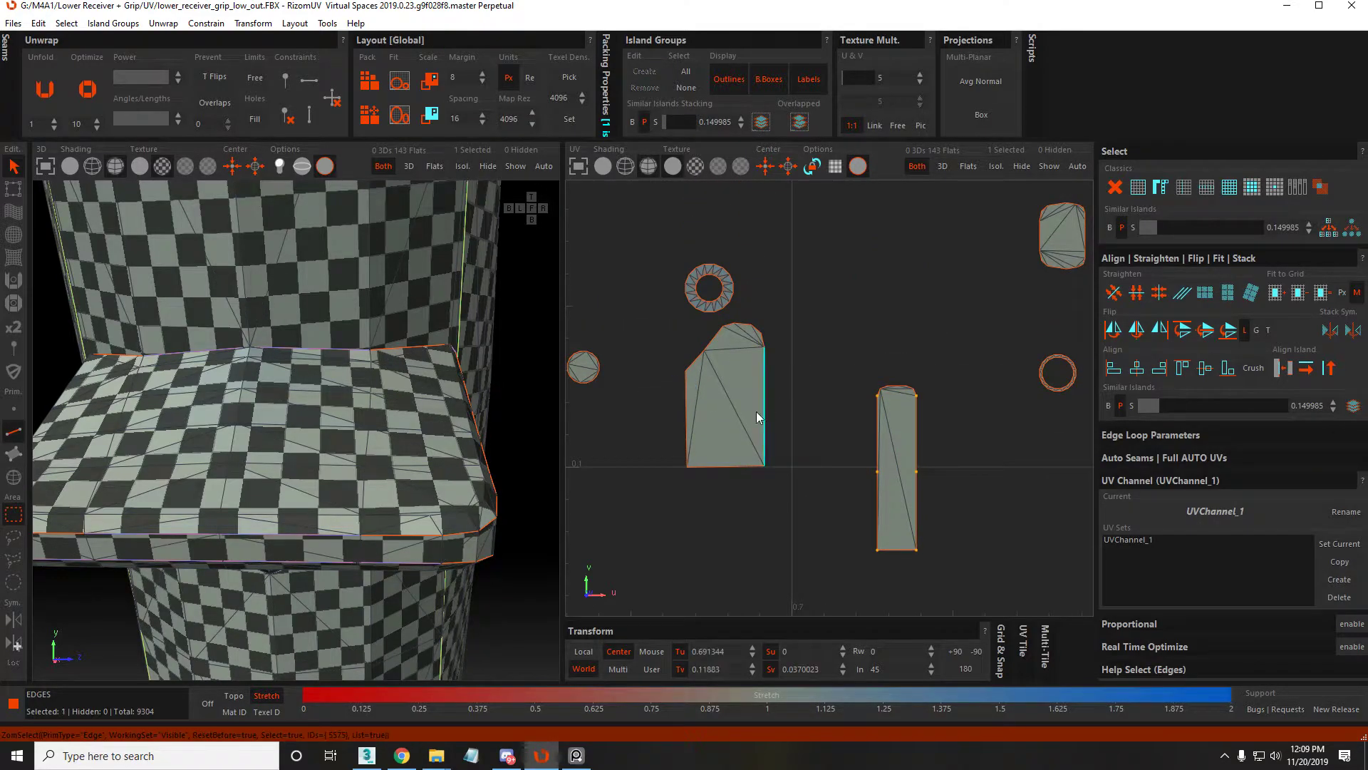
key("v")
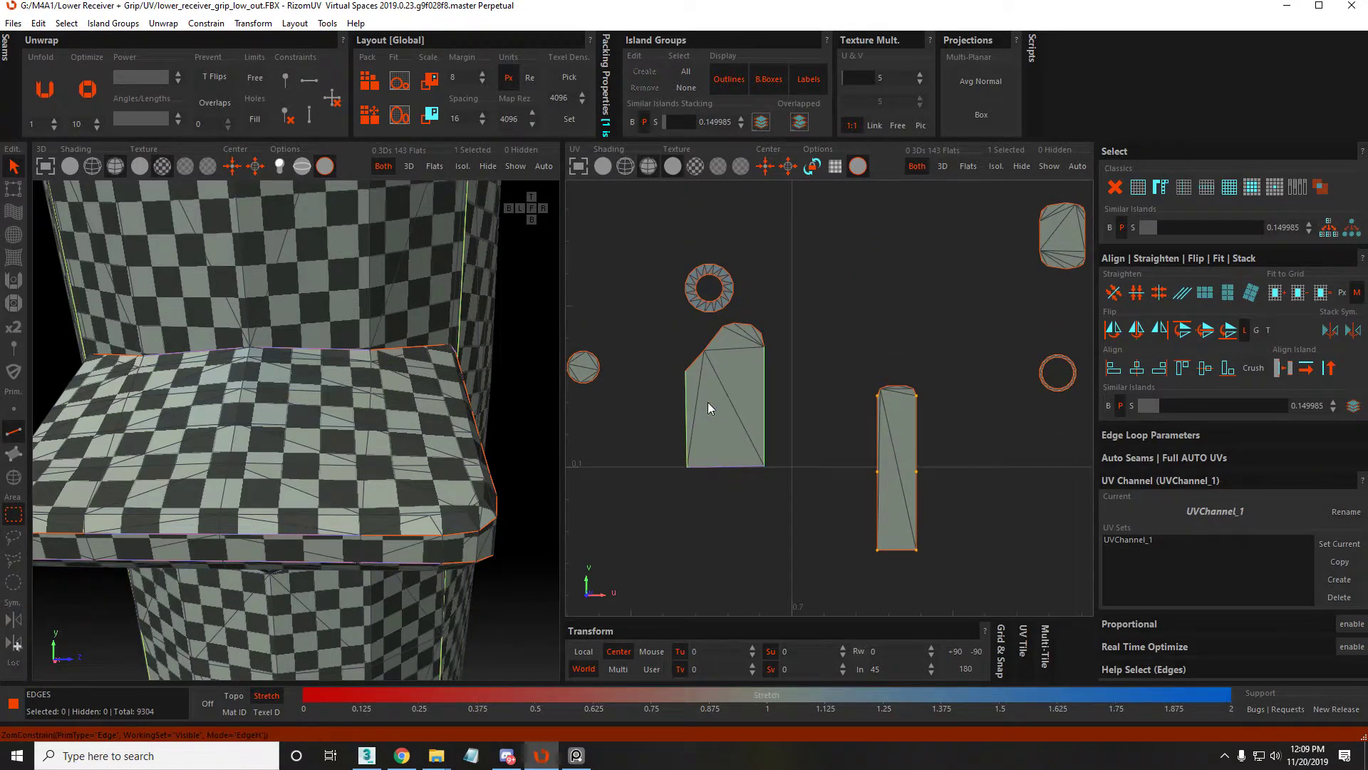
Select the mirrored arched island and move it outside the tile, beyond its lower right corner
key("F4")
left_click(729, 417)
scroll(728, 418, "down", 5)
scroll(728, 421, "down", 3)
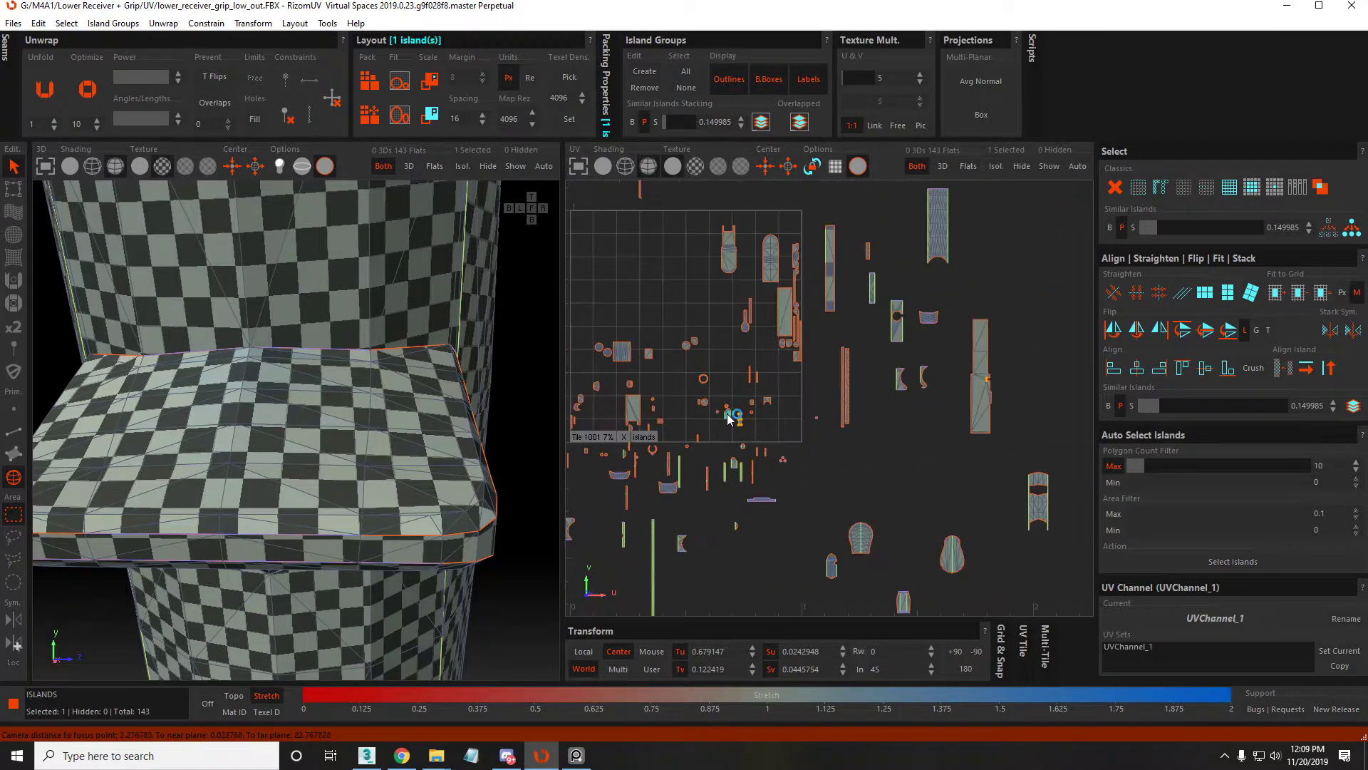
scroll(786, 464, "up", 6)
scroll(772, 285, "up", 4)
Isolate the thin round ring island and examine its shape on the 3D model
scroll(756, 332, "down", 3)
scroll(721, 352, "up", 3)
scroll(742, 399, "down", 1)
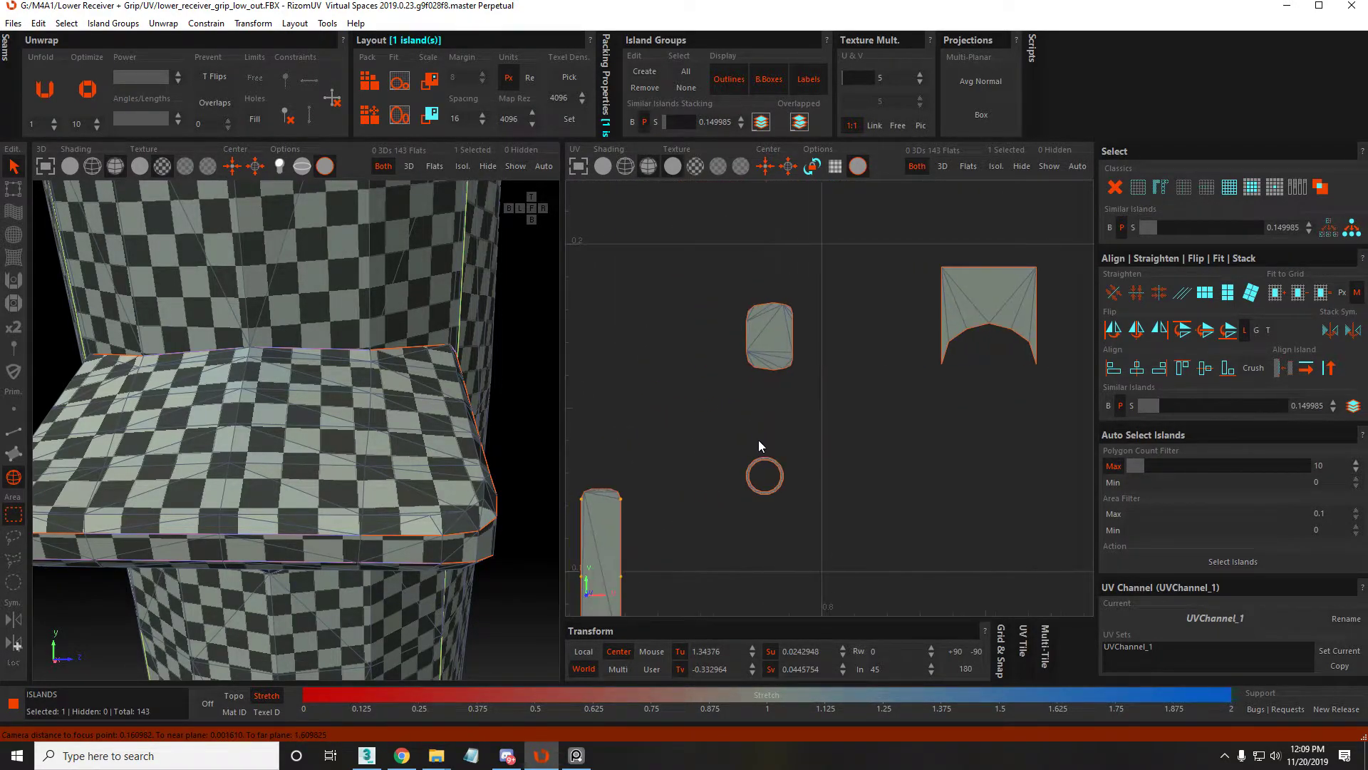
scroll(774, 452, "up", 5)
left_click(796, 476)
key("f")
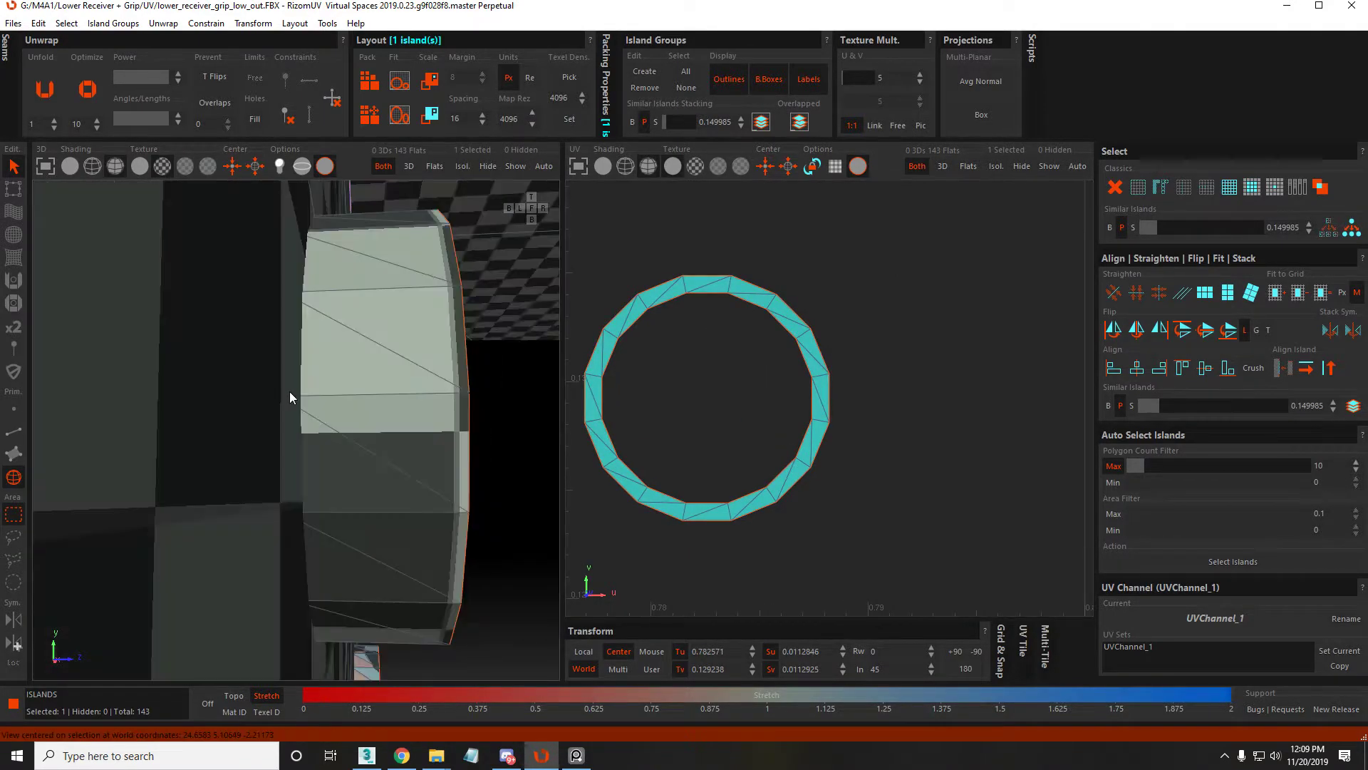
key("f")
key("u")
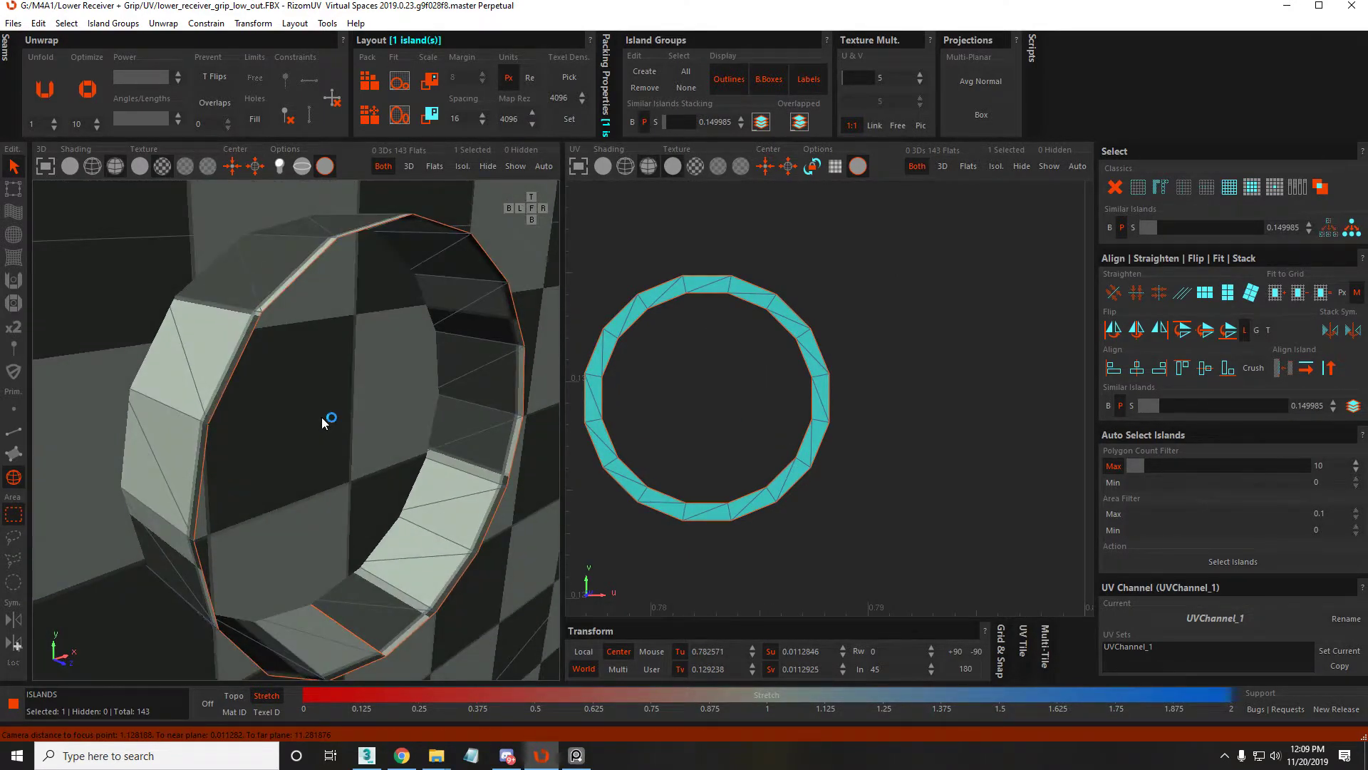
key("i")
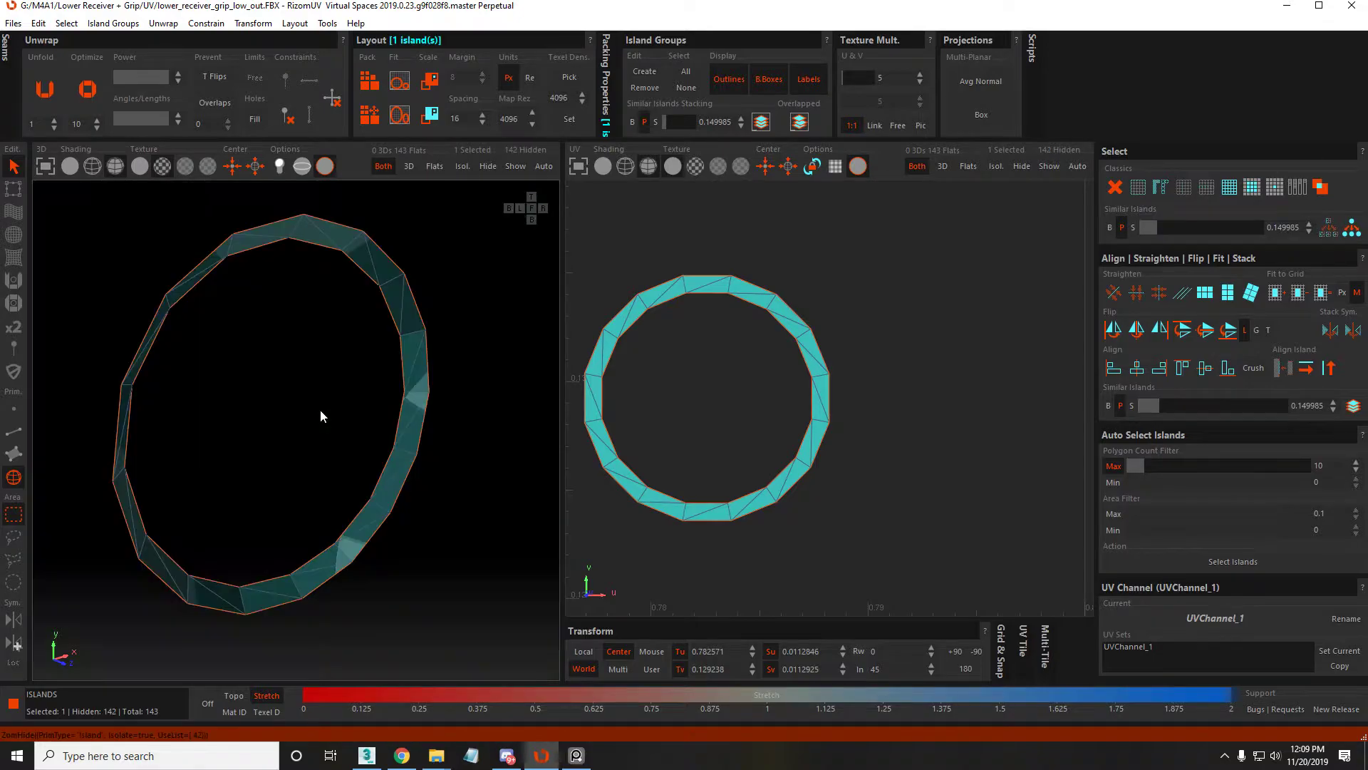
left_click_drag(295, 442, 467, 452, "alt")
Show the hidden islands again and move the thin round ring below the UV tile
key("i")
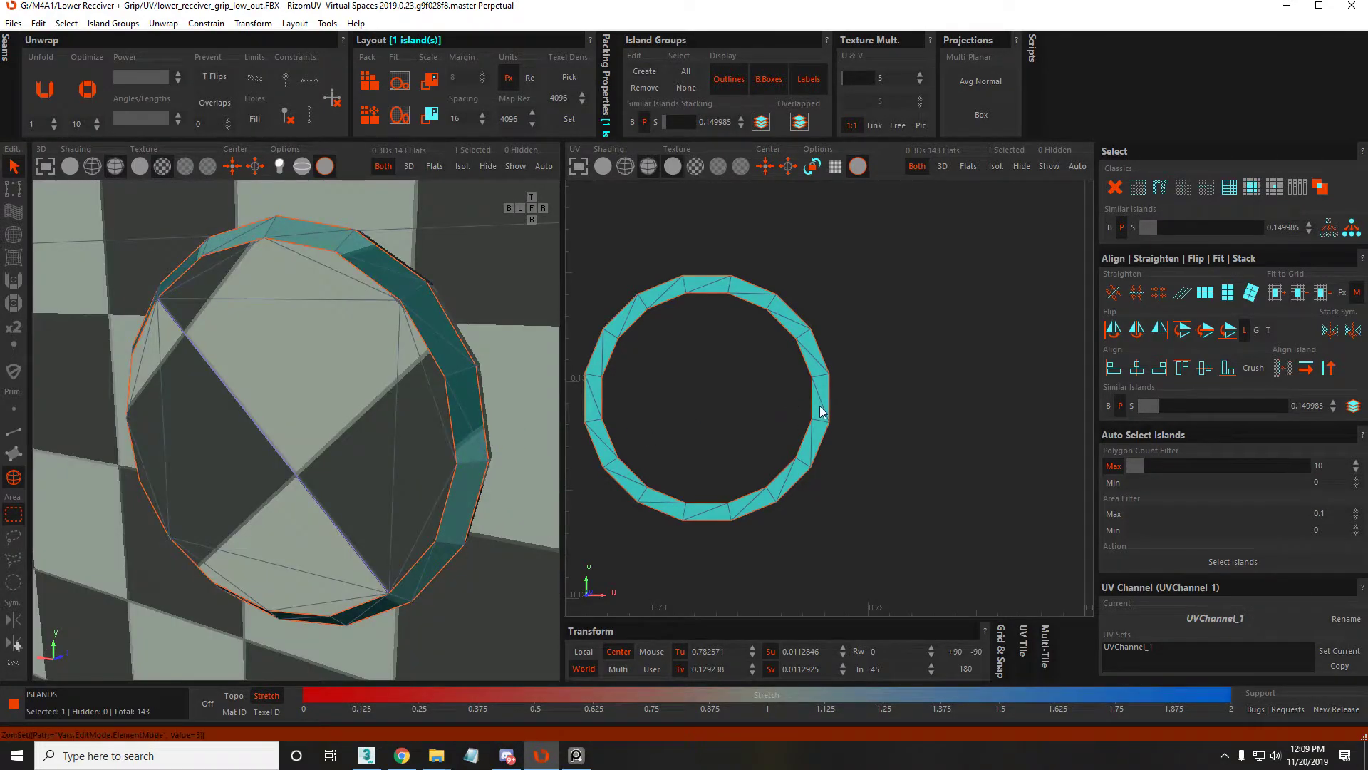
key("i")
scroll(791, 369, "up", 5)
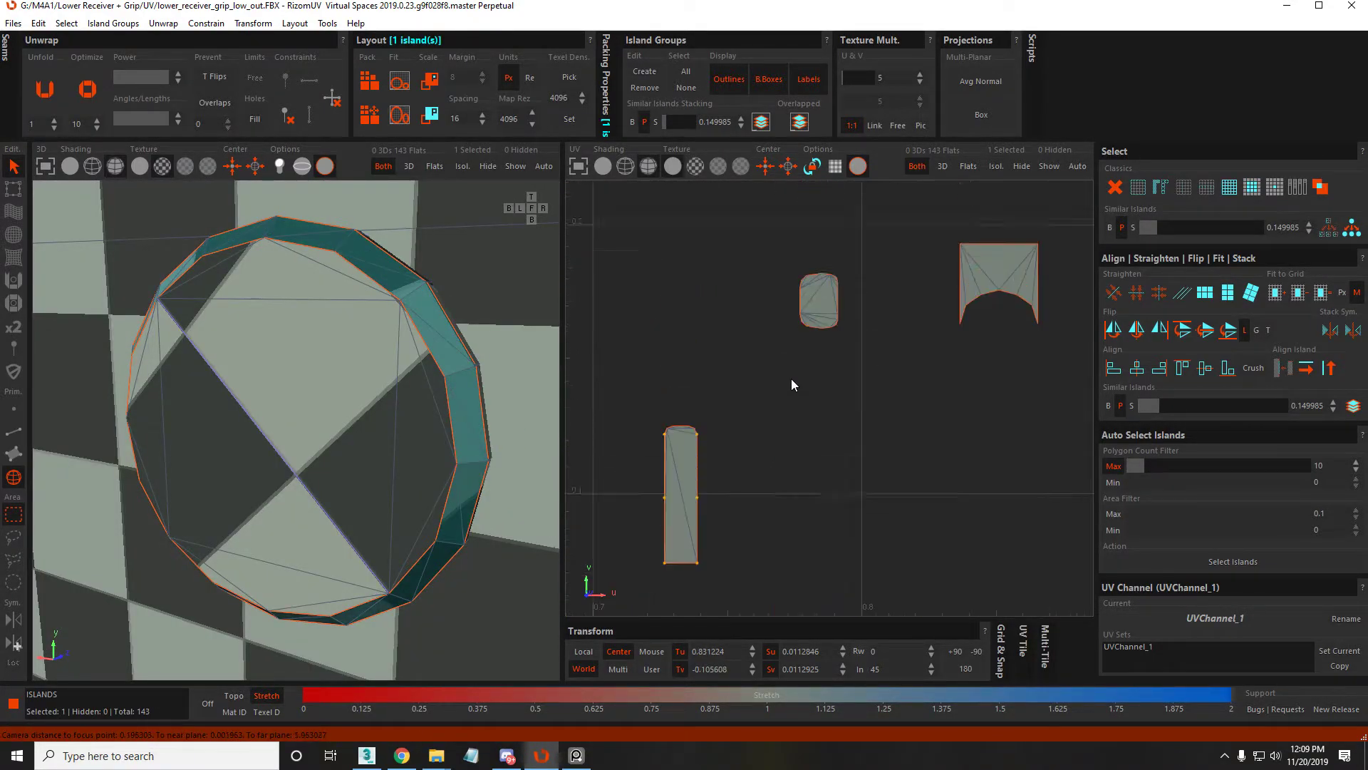
Straighten the flat edge of the square island with the arched cutout and move the island outside the tile's lower right corner
scroll(878, 382, "down", 3)
scroll(890, 361, "up", 5)
key("F2")
left_click(875, 318)
key("F4")
scroll(873, 342, "down", 8)
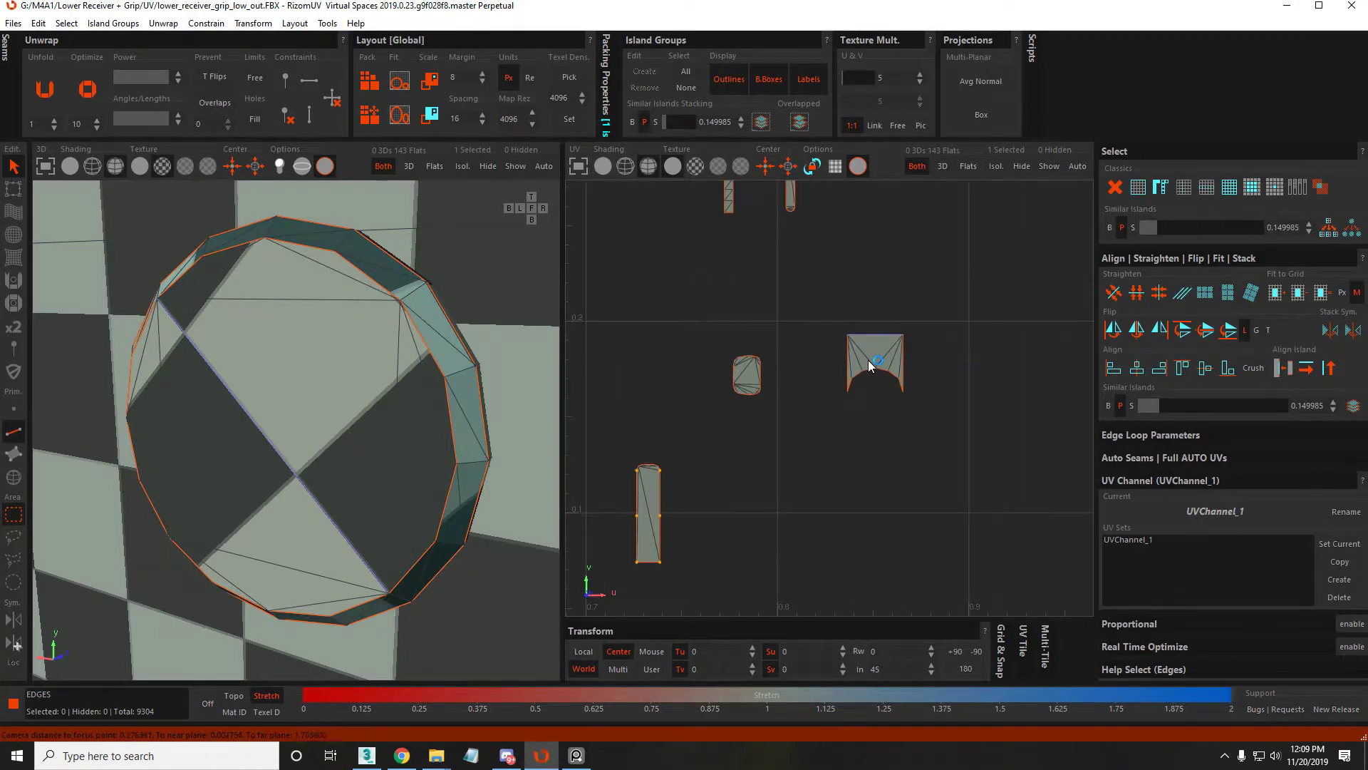
scroll(876, 379, "up", 10)
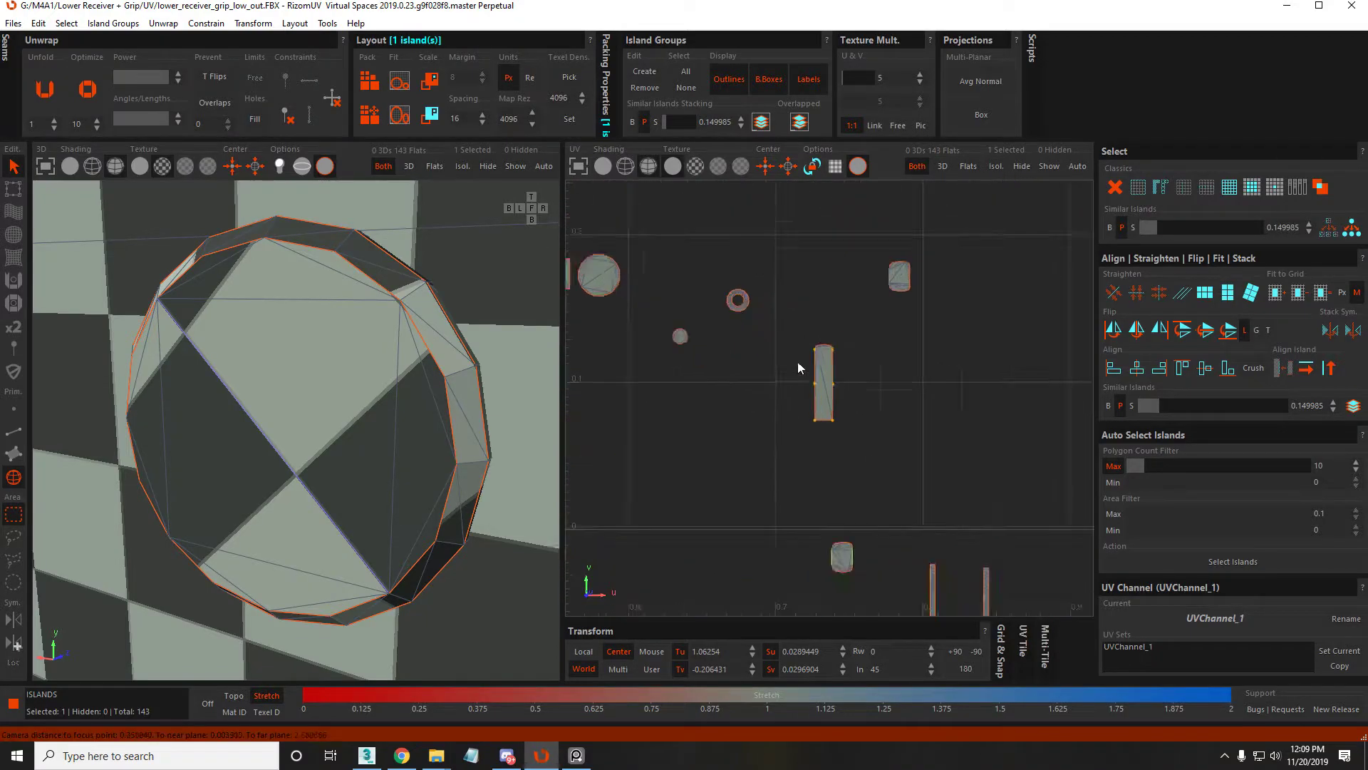
Select the small thick ring island and isolate it on the 3D model, turned to show its inner faces
scroll(713, 278, "up", 2)
left_click(702, 250)
left_click_drag(399, 299, 286, 494, "alt")
key("i")
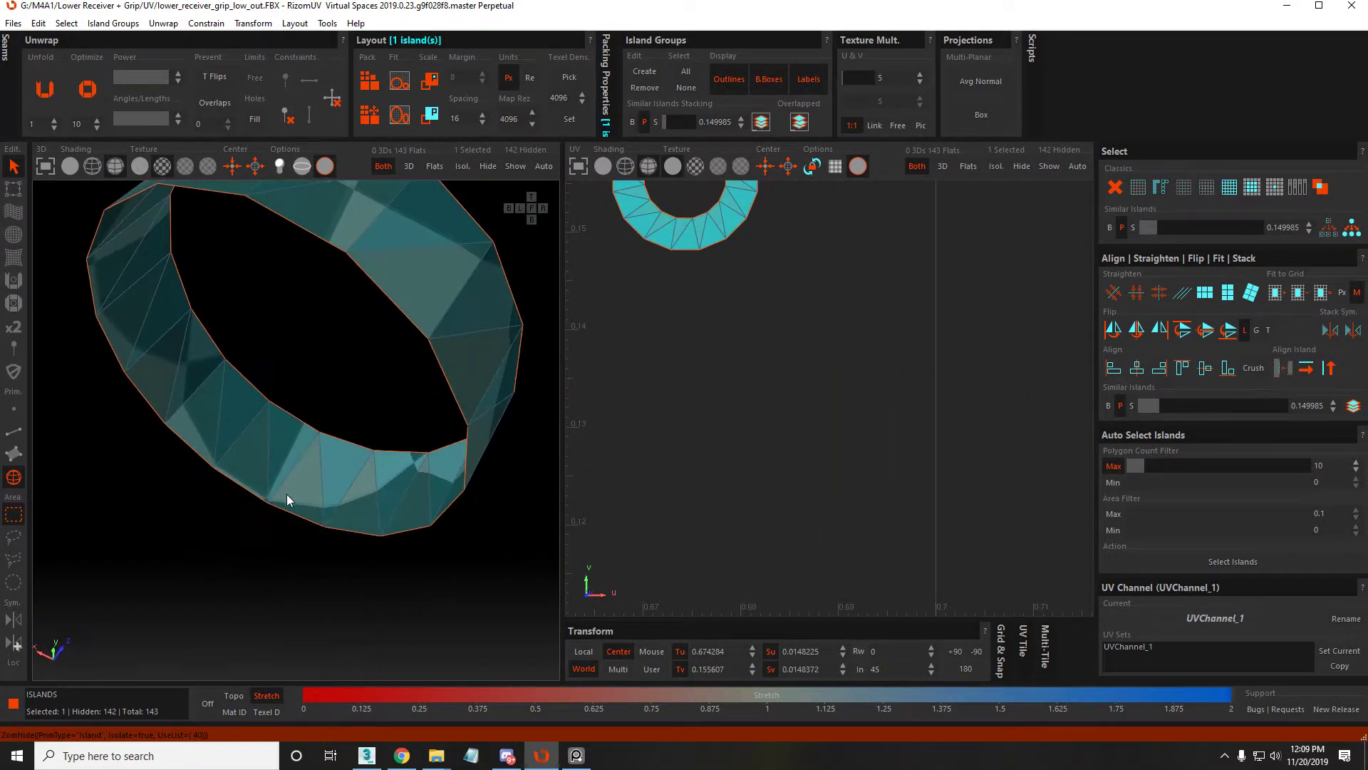
Cut the thick ring across one edge and unfold it into a straight strip
key("F2")
key("F4")
key("f")
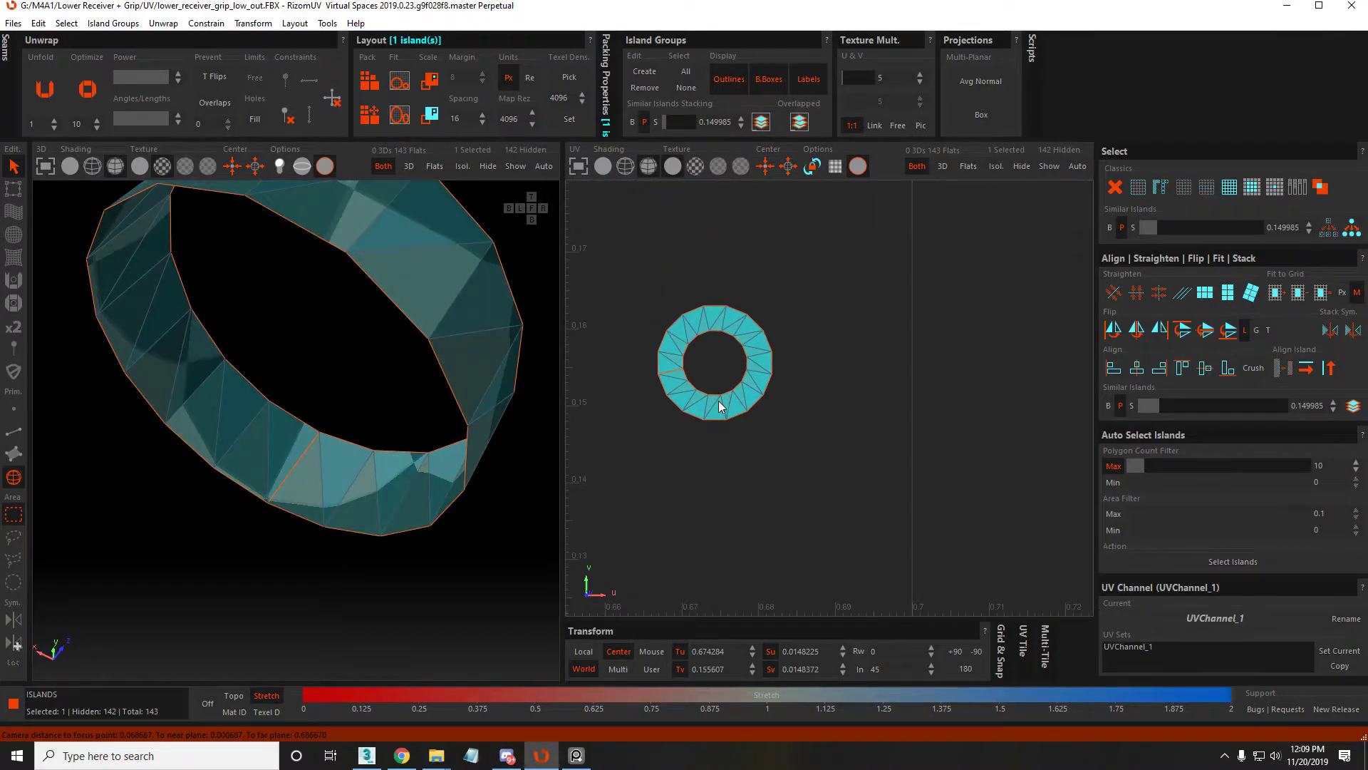
key("u")
Align the unfolded ring strip vertically and straighten its long side and end edges
key("F2")
left_click(706, 349)
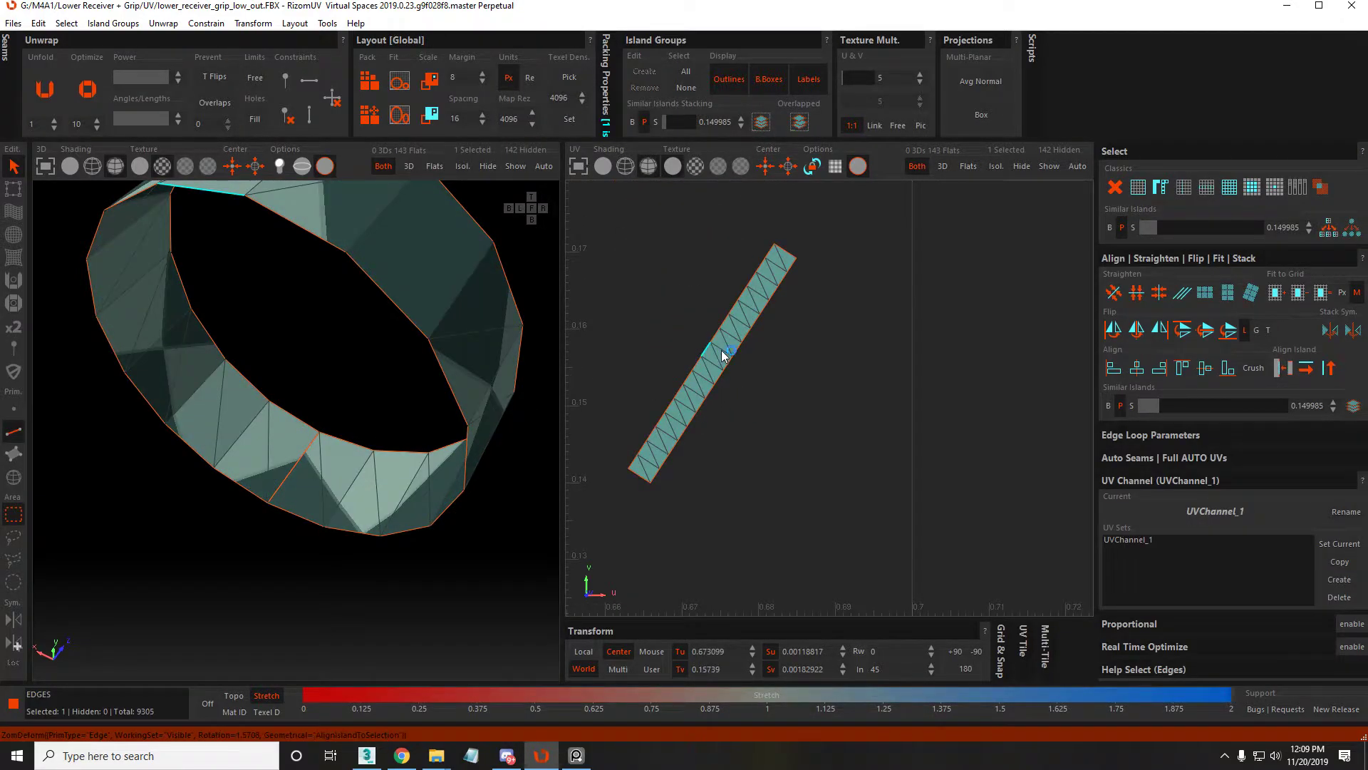
left_click(713, 246)
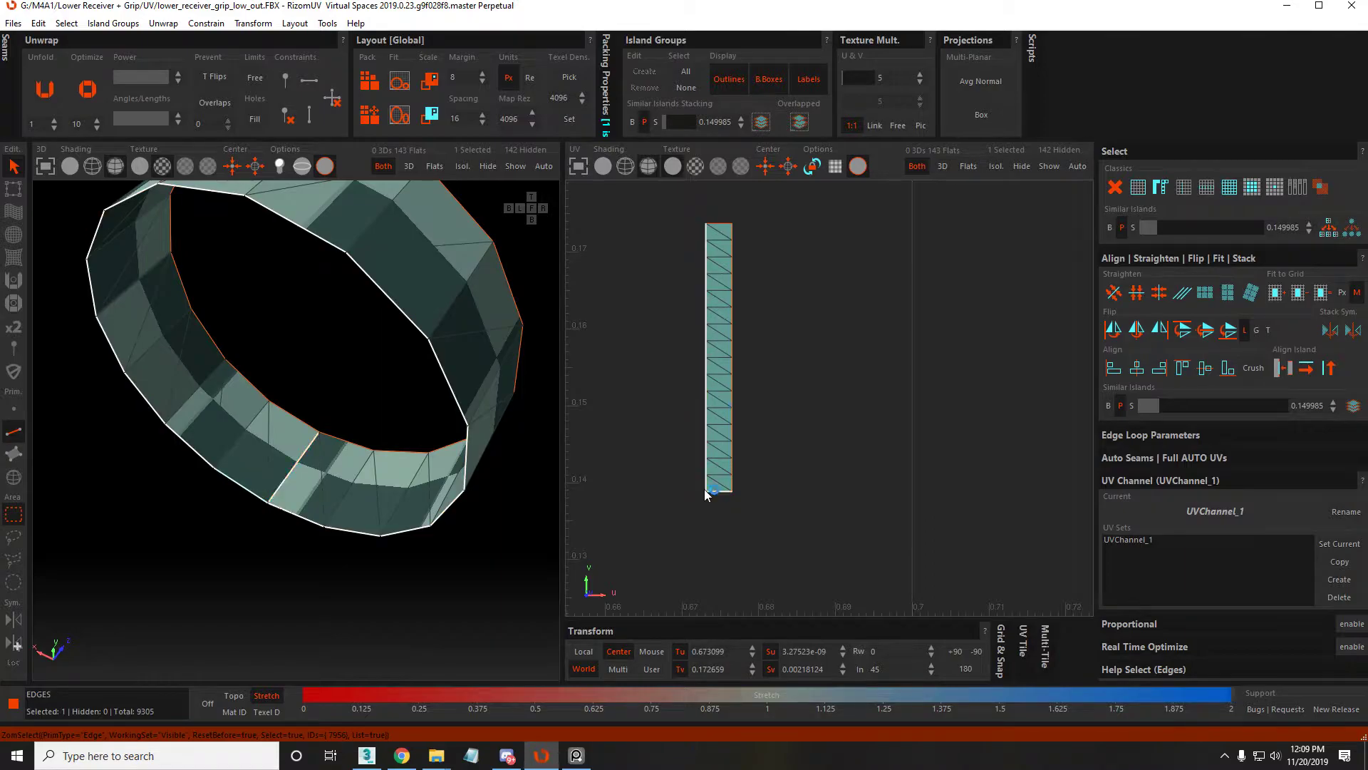
Move the straightened ring strip below the UV tile and show the hidden islands again
key("F4")
scroll(715, 387, "down", 5)
left_click_drag(715, 399, 792, 722)
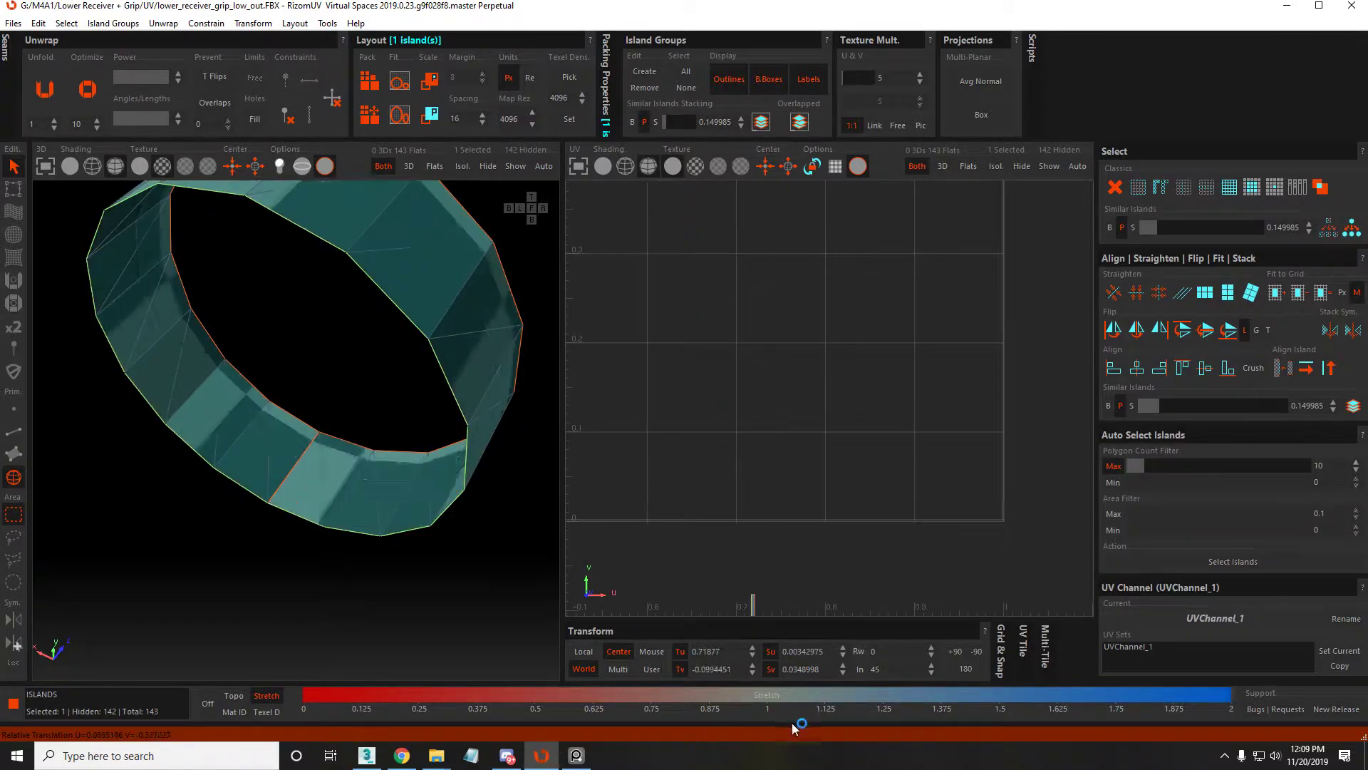
left_click(737, 323)
key("shift+h")
Select the larger ring island with the pointed notch and isolate it on the 3D model
scroll(802, 344, "up", 5)
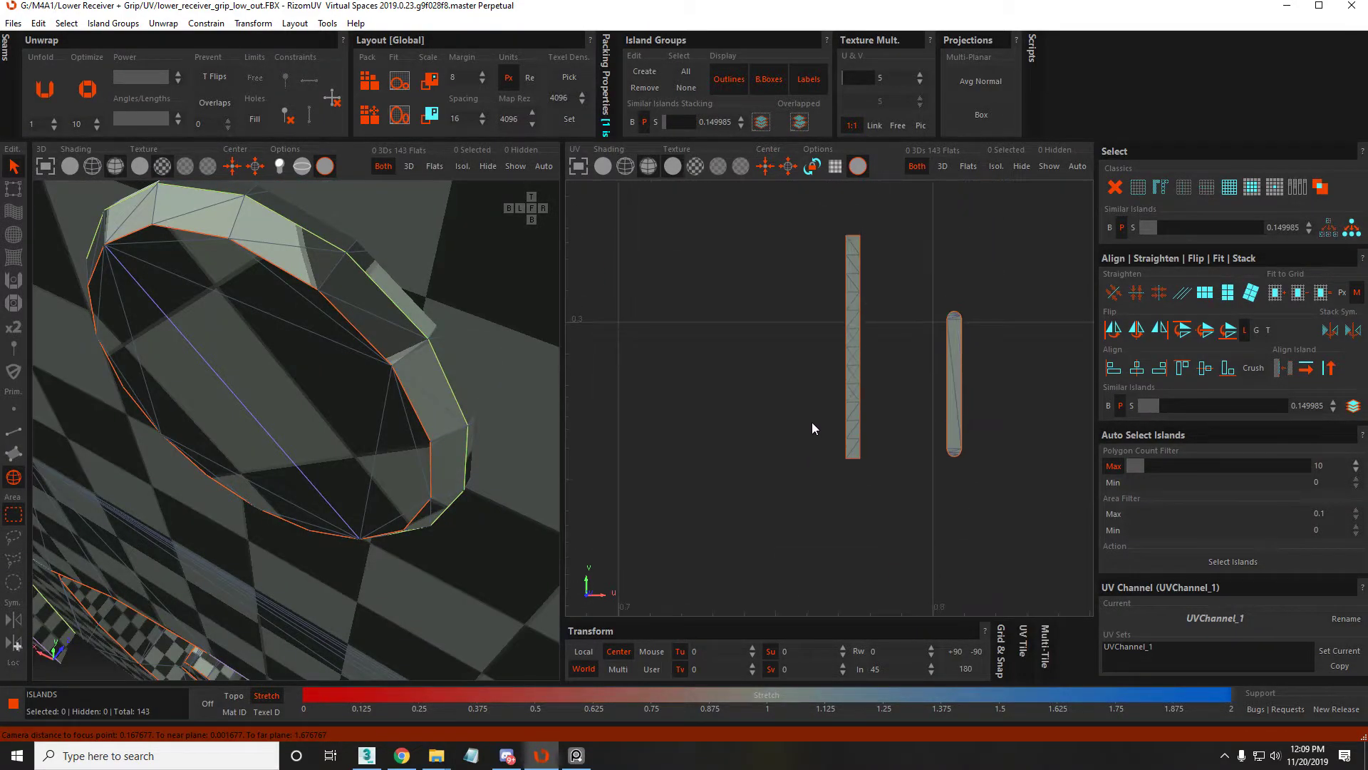
scroll(776, 426, "down", 3)
scroll(736, 417, "up", 5)
left_click(690, 364)
scroll(272, 361, "up", 5)
left_click_drag(272, 361, 204, 322, "alt")
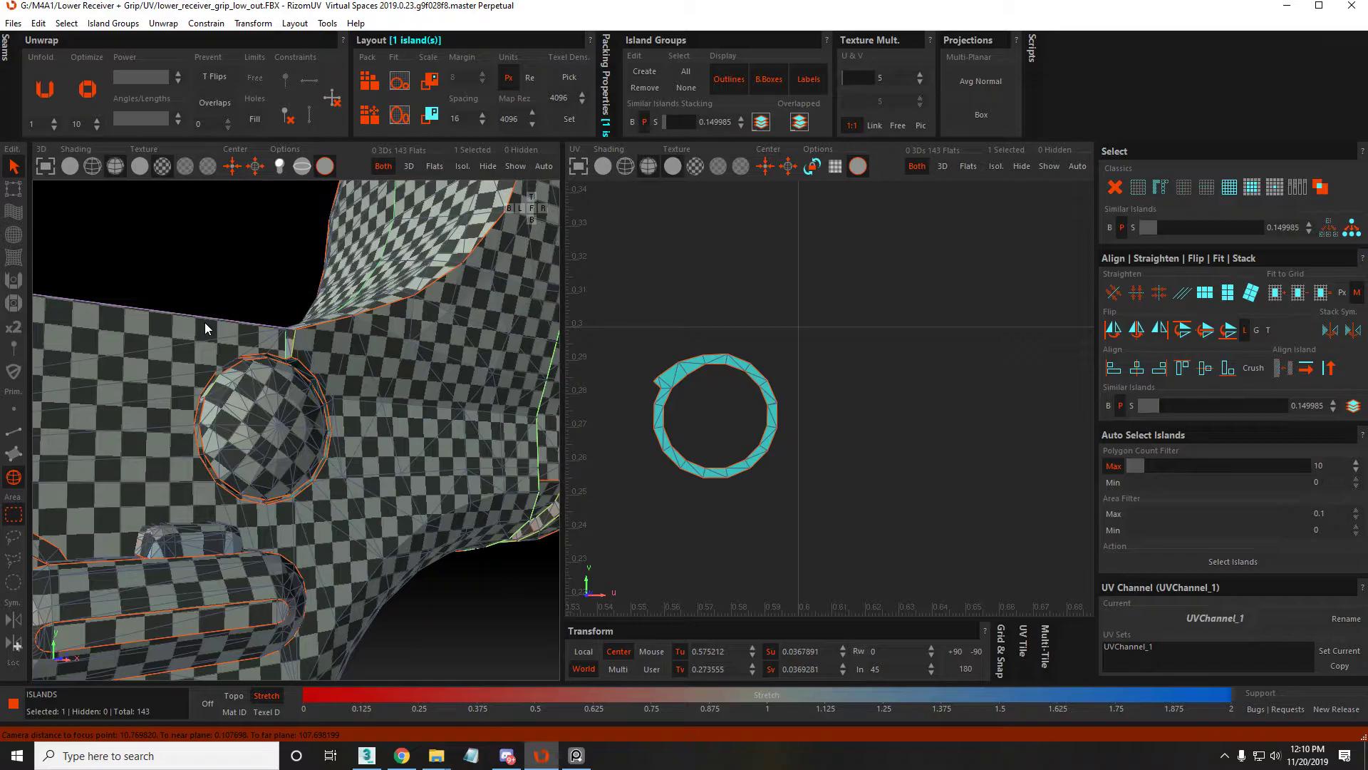
key("i")
Cut the notched ring island across one edge opposite the notch and unfold it into a straight strip
scroll(264, 368, "up", 10)
key("F2")
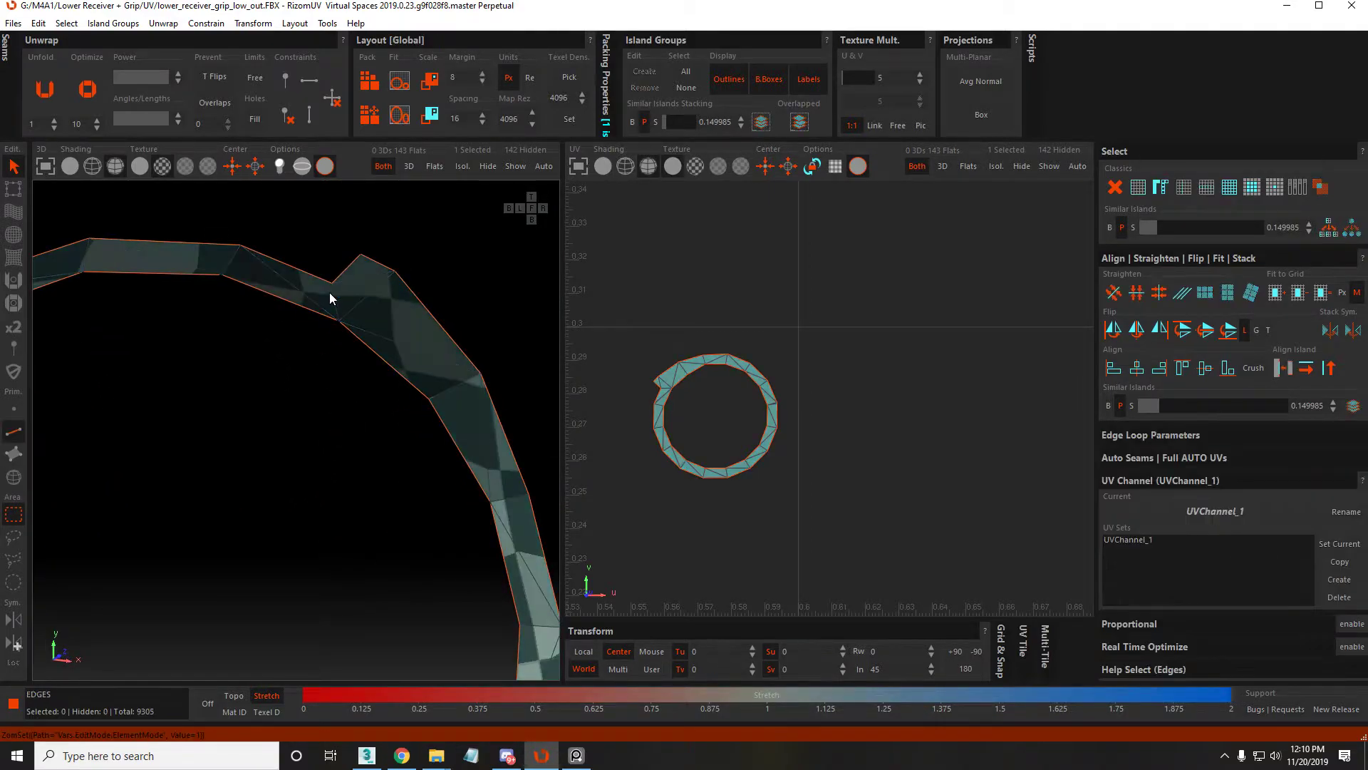
scroll(313, 403, "down", 10)
left_click_drag(314, 404, 251, 592, "alt")
left_click(251, 593)
scroll(254, 590, "up", 5)
key("c")
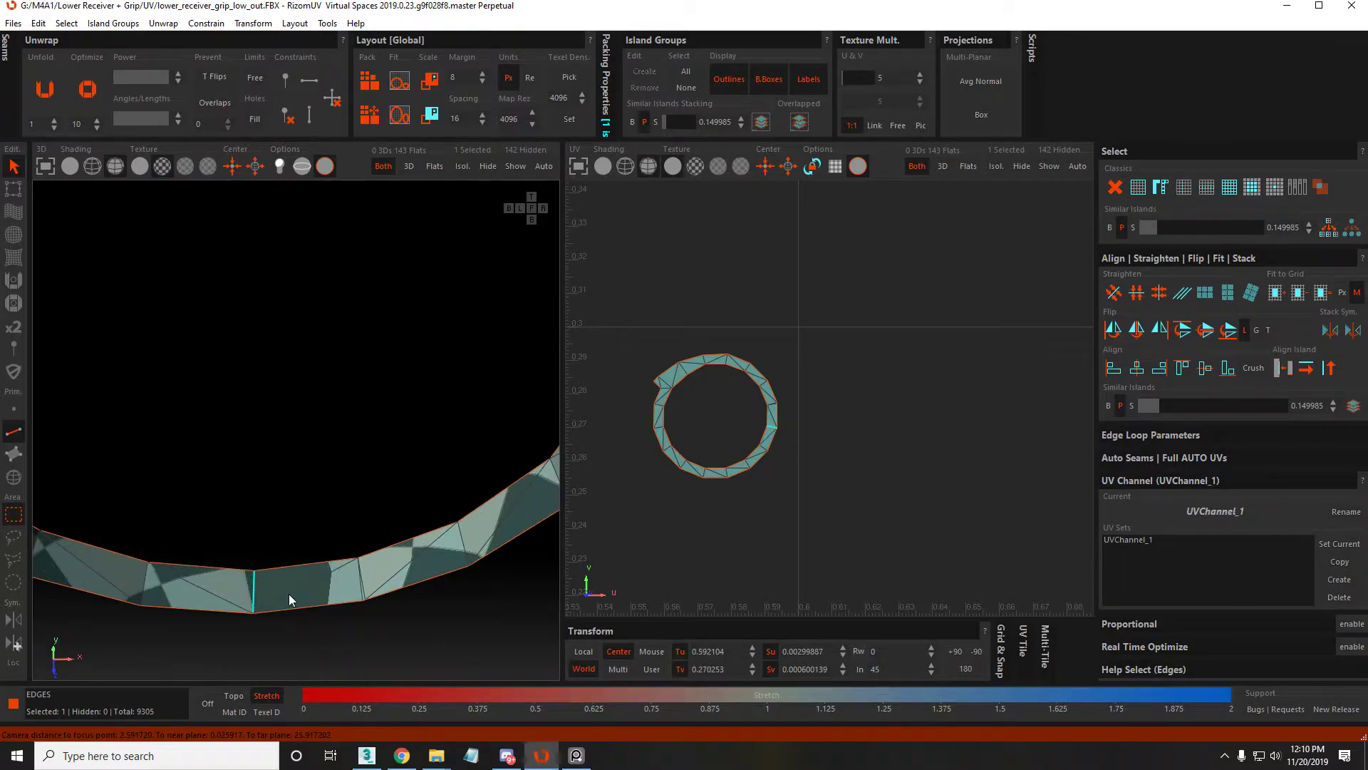
key("F4")
left_click(342, 583)
scroll(387, 585, "up", 3)
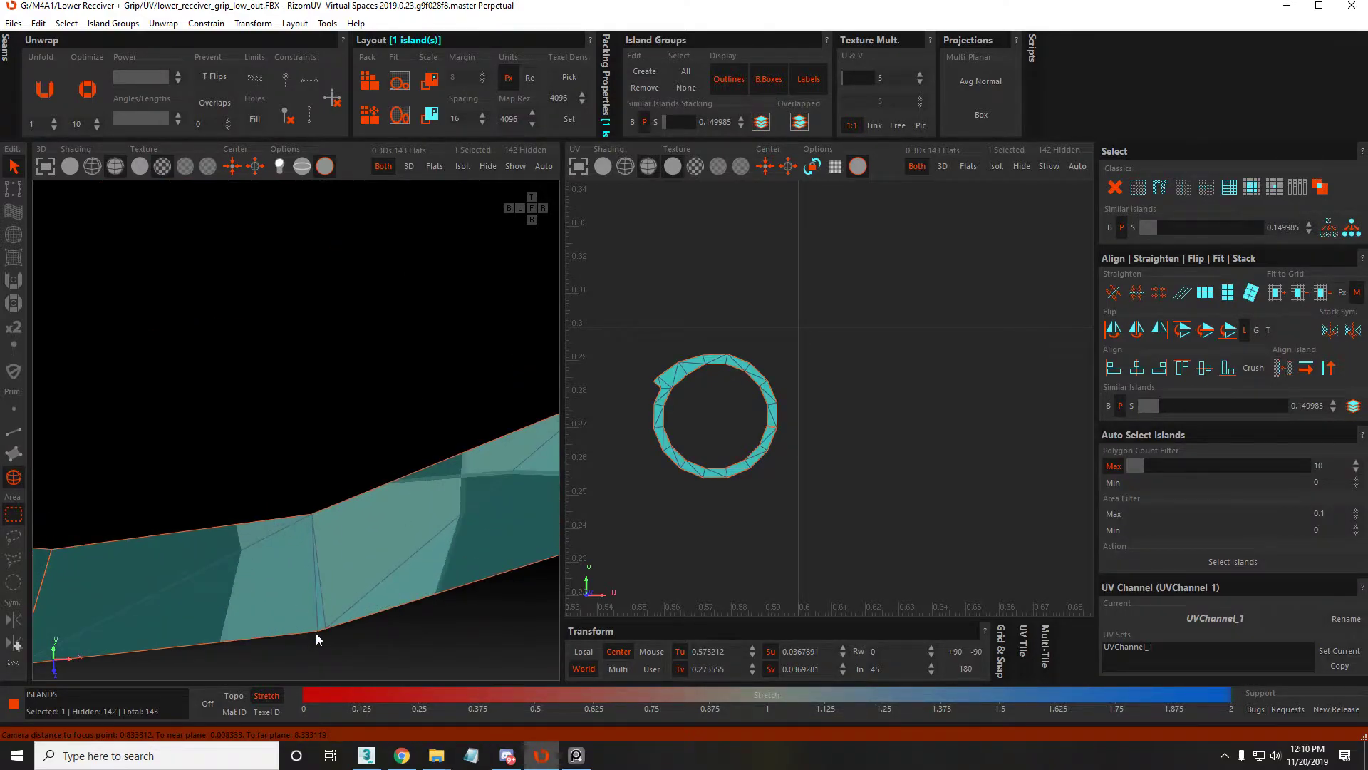
scroll(320, 630, "down", 6)
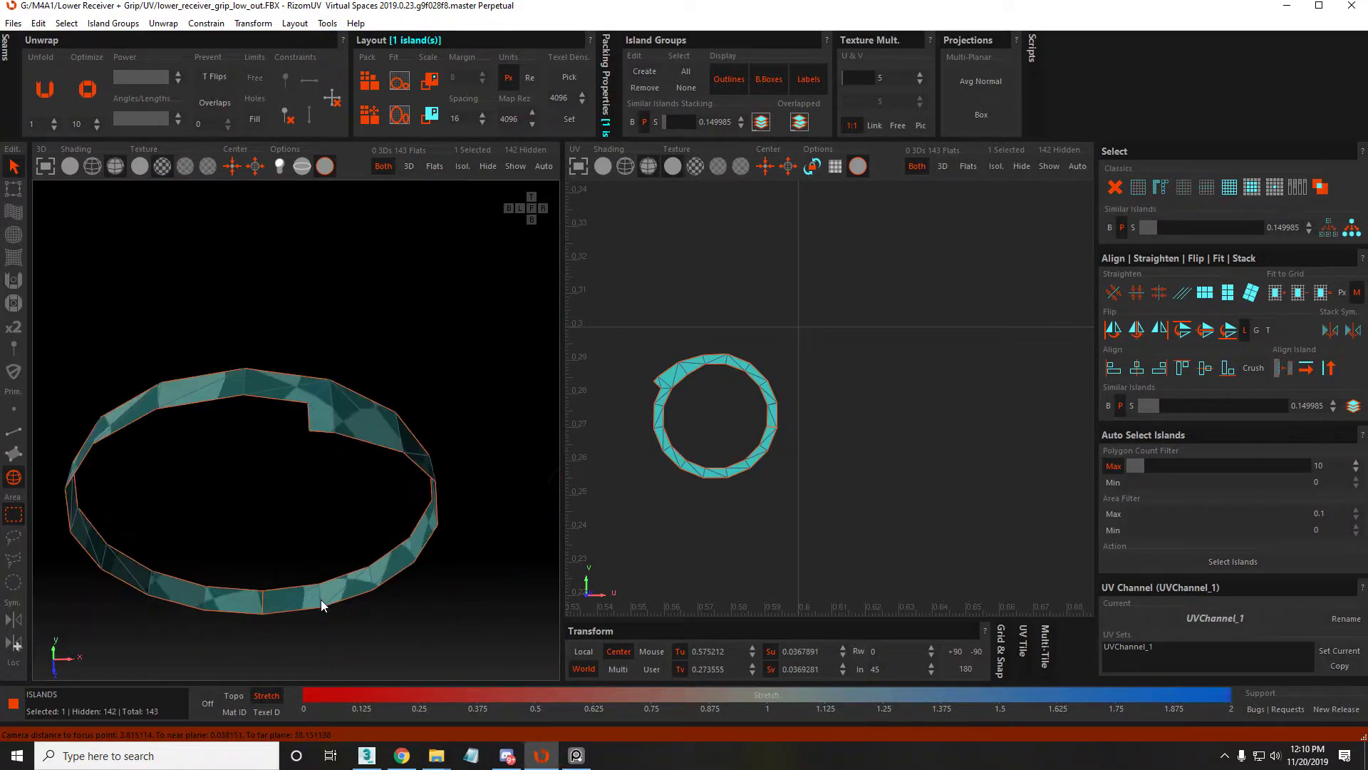
key("u")
Align the unfolded notched strip vertically along one of its edges
key("F2")
left_click(806, 281)
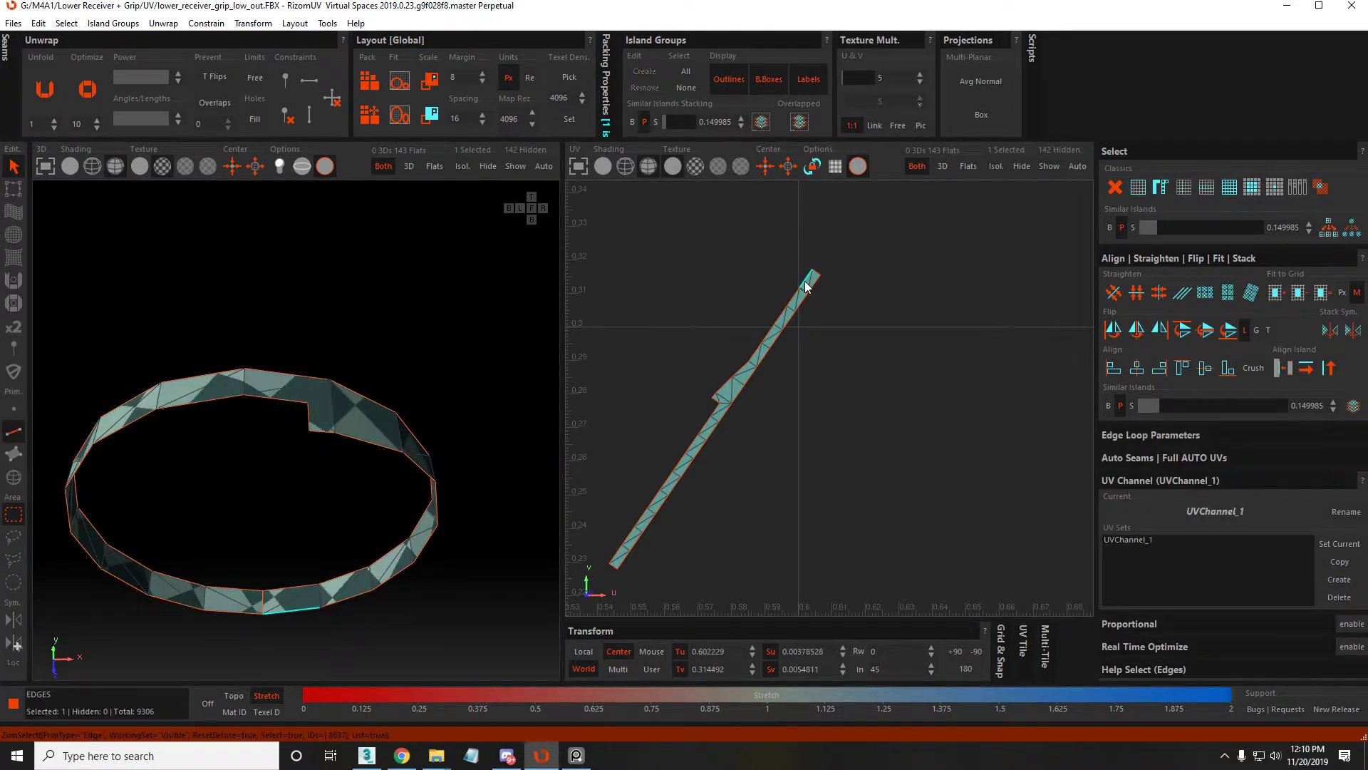
key("a")
key("F4")
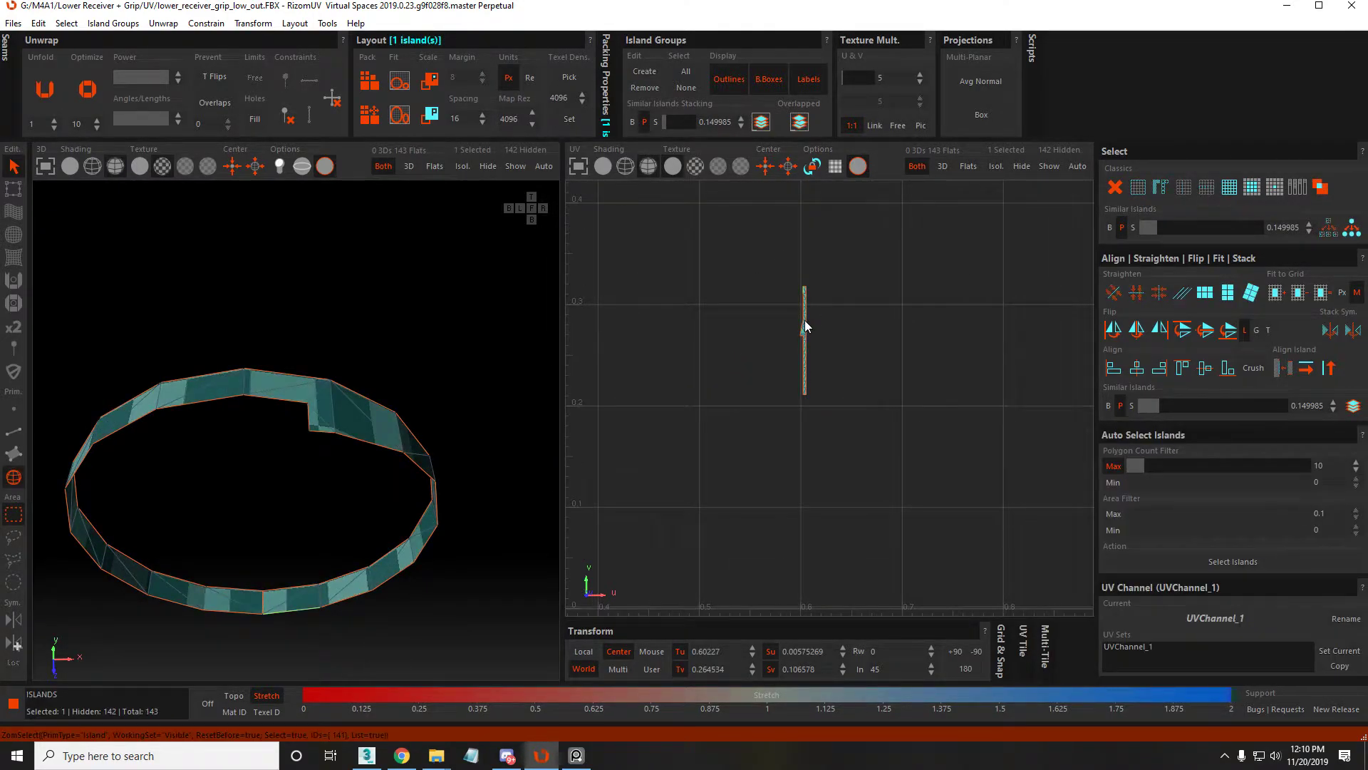
Straighten the strip's notch edges and long side edges, and optimize the island
left_click(805, 320)
scroll(796, 330, "up", 2)
key("F2")
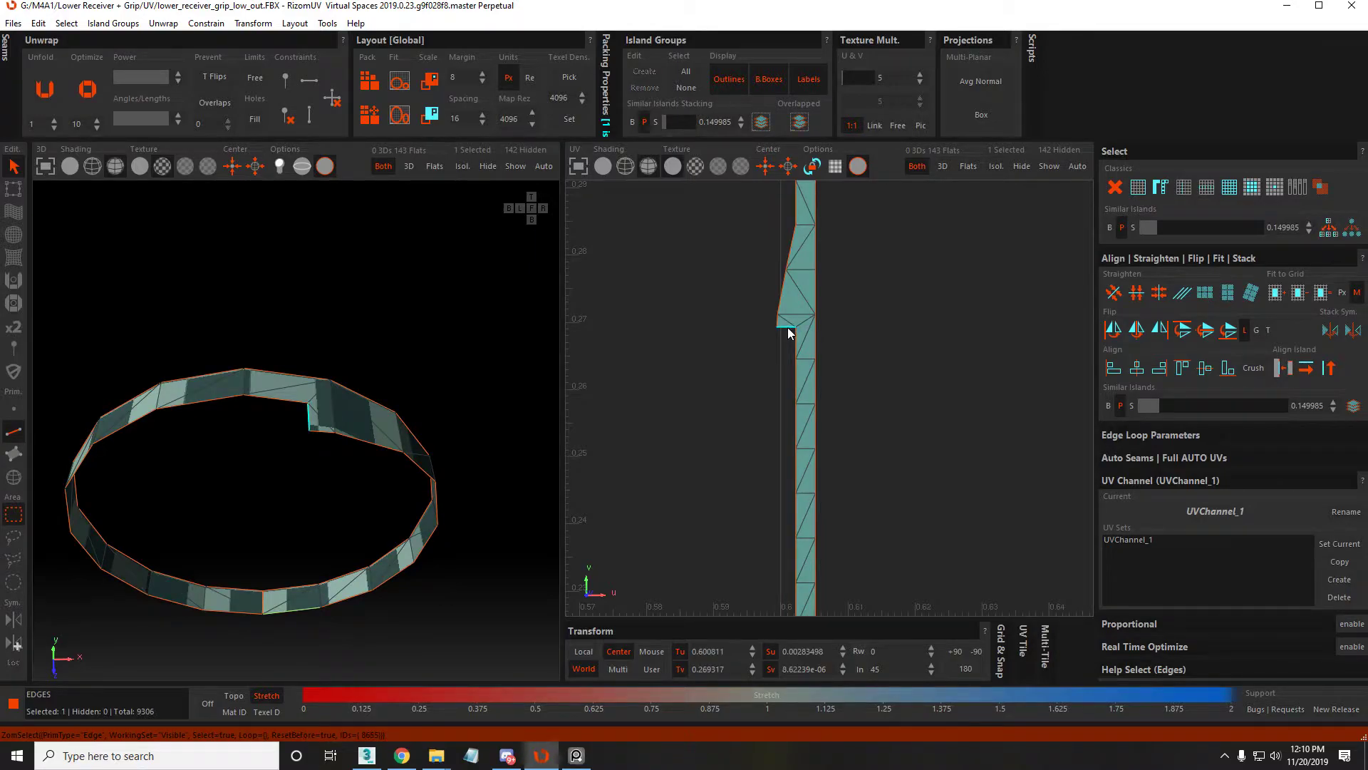
scroll(777, 323, "down", 2)
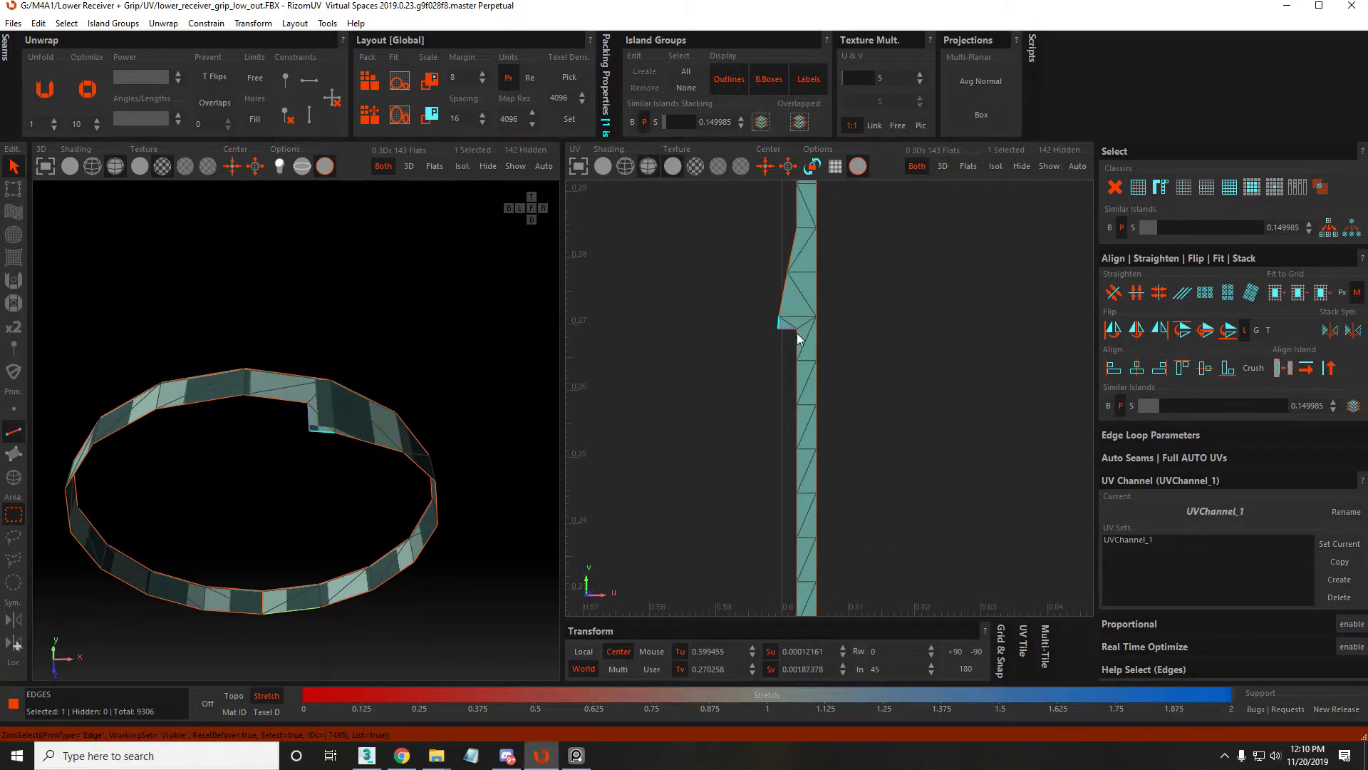
scroll(802, 457, "down", 1)
scroll(802, 460, "up", 2)
left_click(793, 443)
middle_click_drag(777, 418, 774, 620)
scroll(769, 385, "down", 1)
left_click(769, 368, "shift")
scroll(784, 435, "down", 1)
middle_click_drag(779, 520, 759, 402)
left_click(764, 431)
key("F4")
left_click(758, 481)
key("o")
Move the straightened strip to the right of the UV tile and show the hidden islands again
scroll(773, 449, "down", 5)
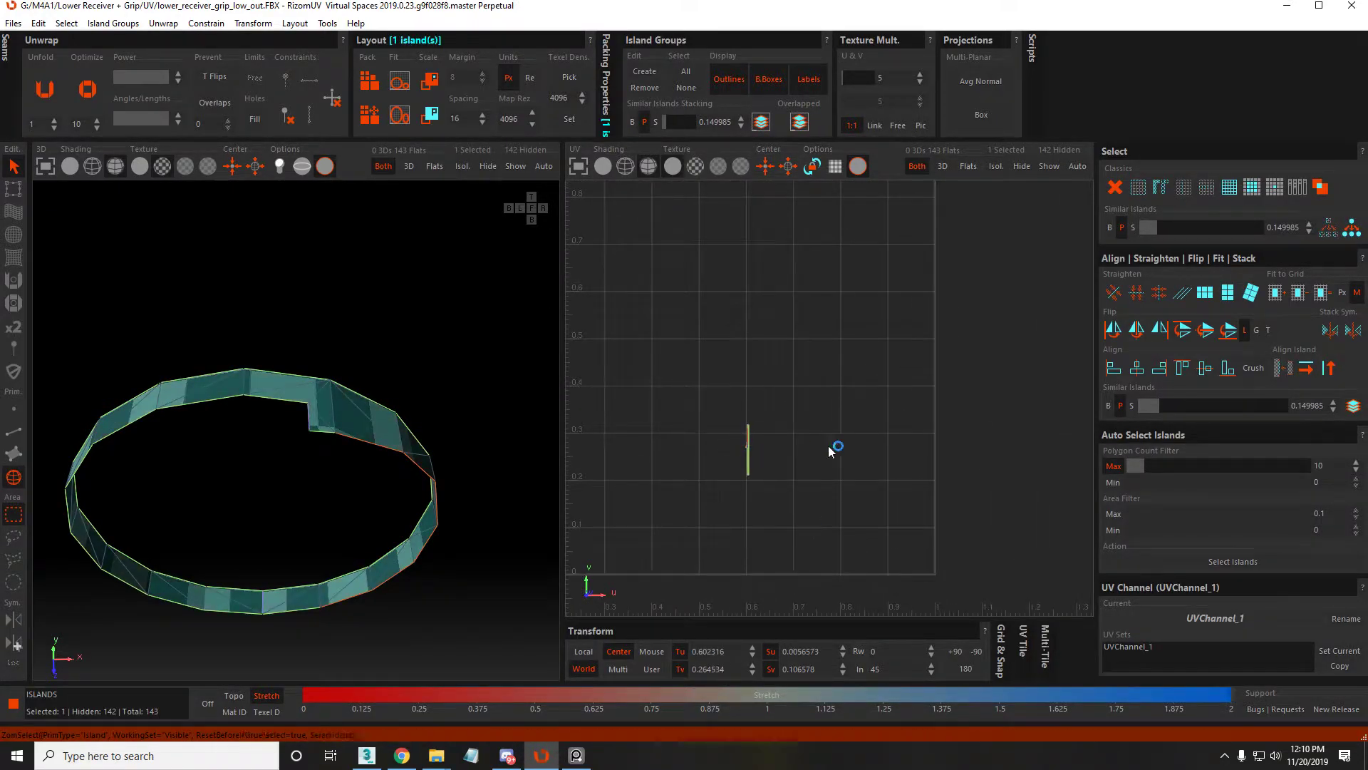
key("shift+h")
scroll(776, 370, "up", 5)
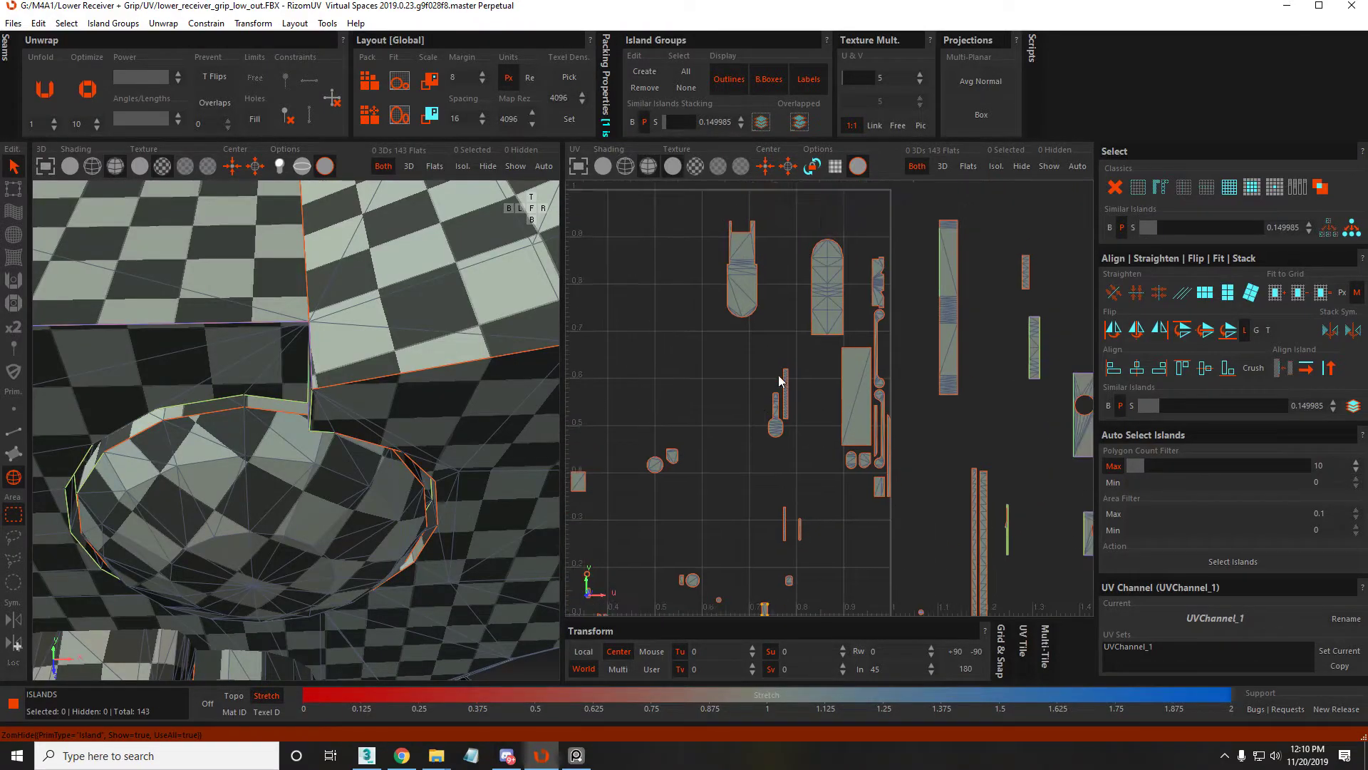
Select the keyhole-shaped island and the thin strip beside it, and move both outside the UV tile
scroll(748, 481, "up", 4)
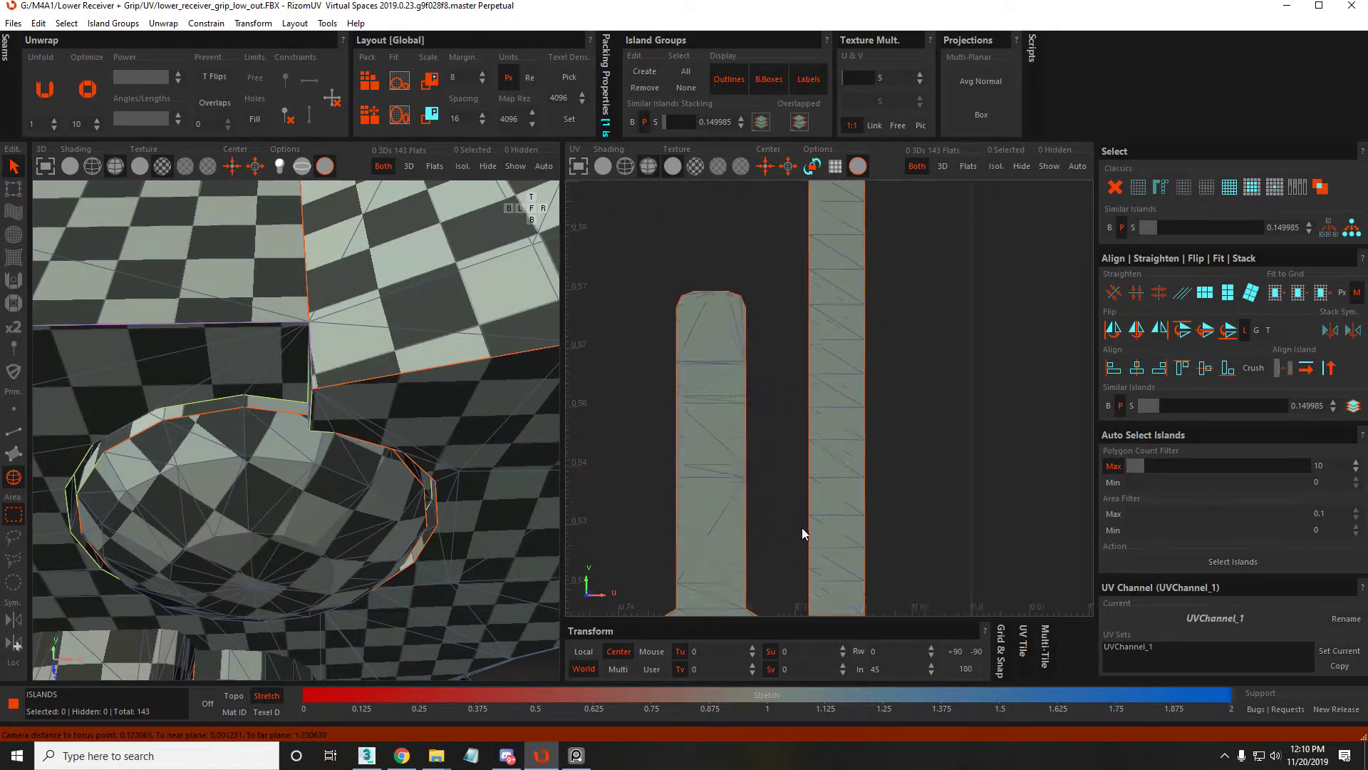
scroll(801, 528, "down", 2)
scroll(799, 526, "down", 3)
left_click(876, 552)
key("f")
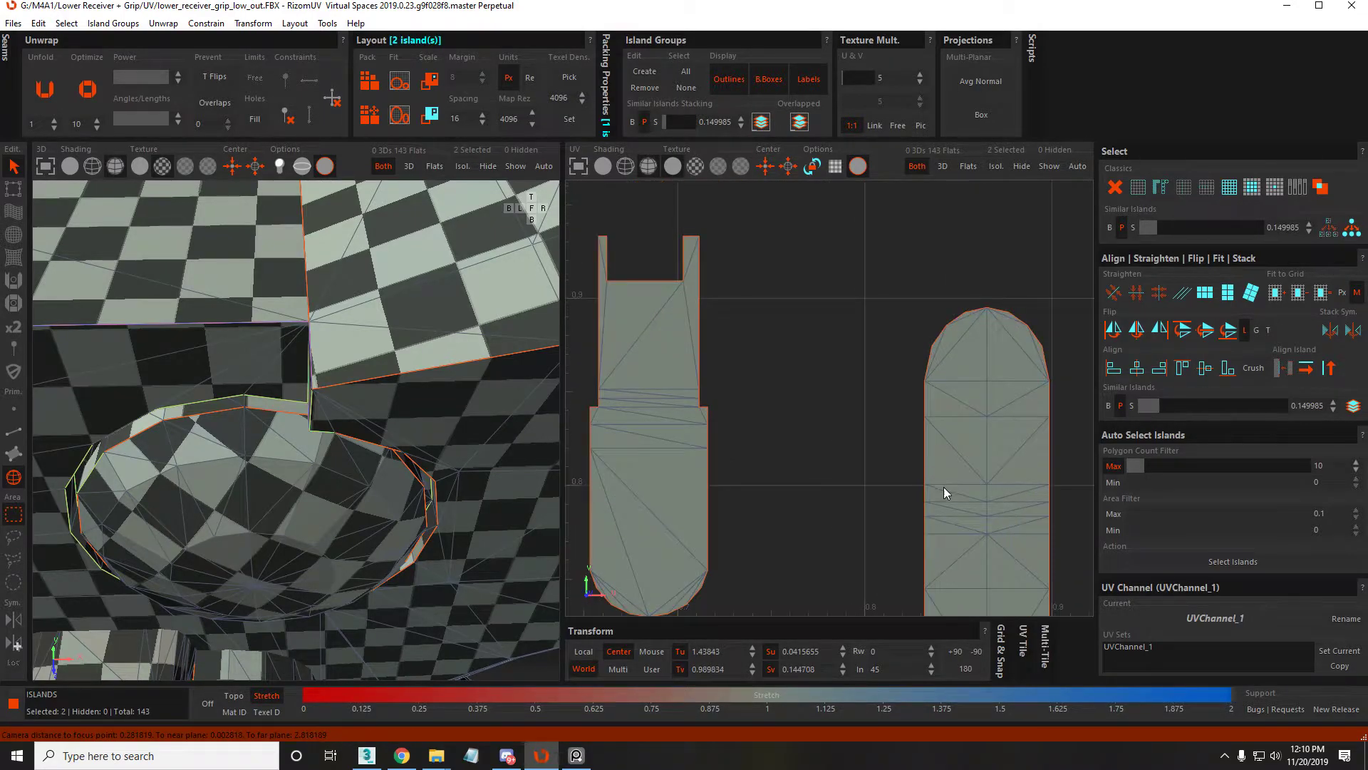
Select the eleven islands near the tile's upper right corner and move them above the UV tile
scroll(922, 468, "down", 3)
scroll(925, 479, "up", 5)
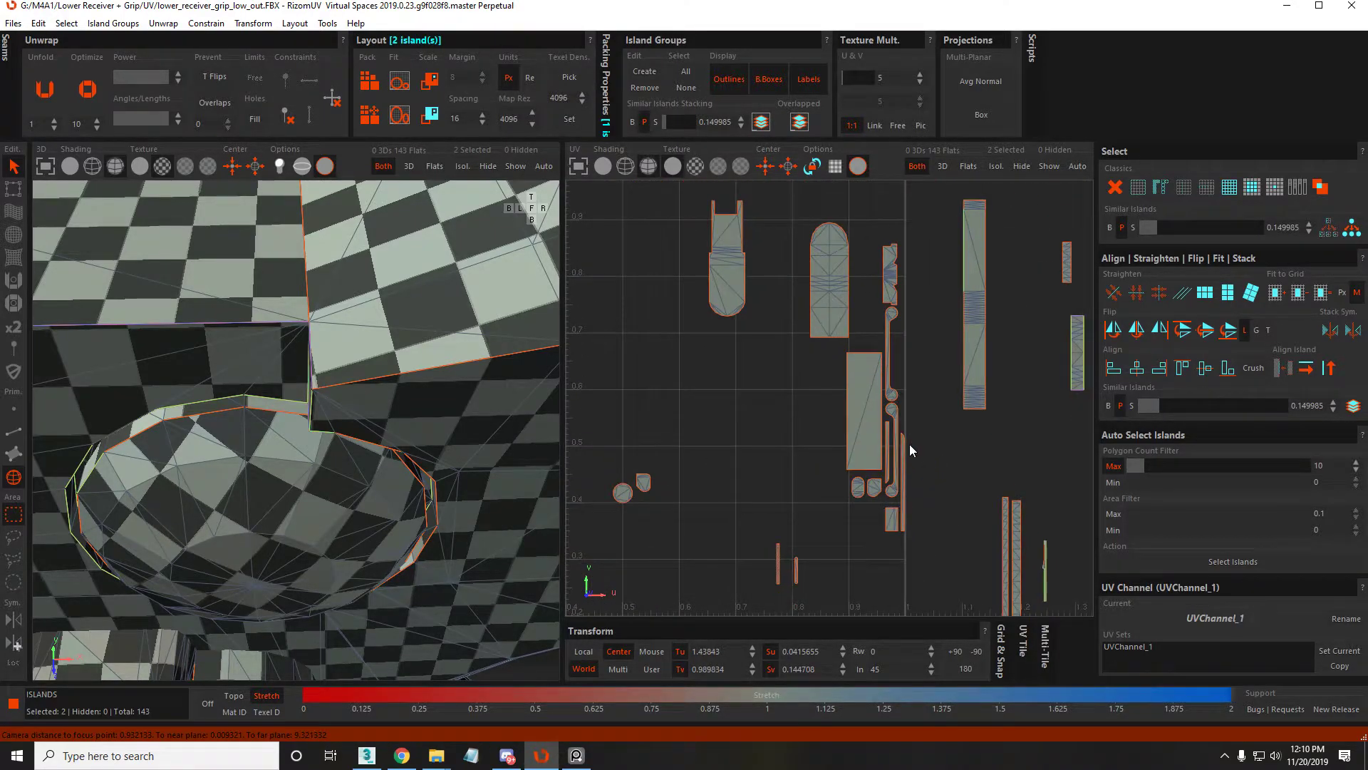
middle_click_drag(892, 467, 874, 398)
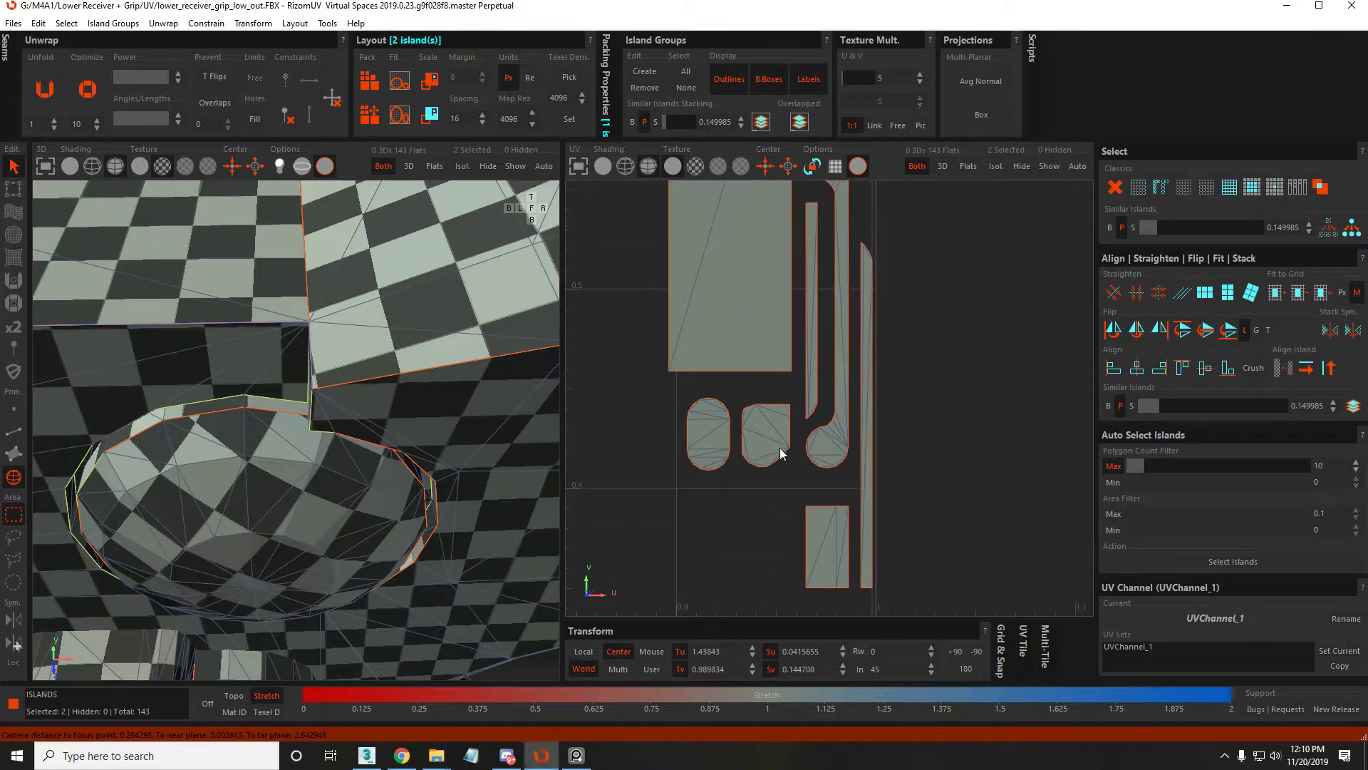
scroll(812, 446, "down", 3)
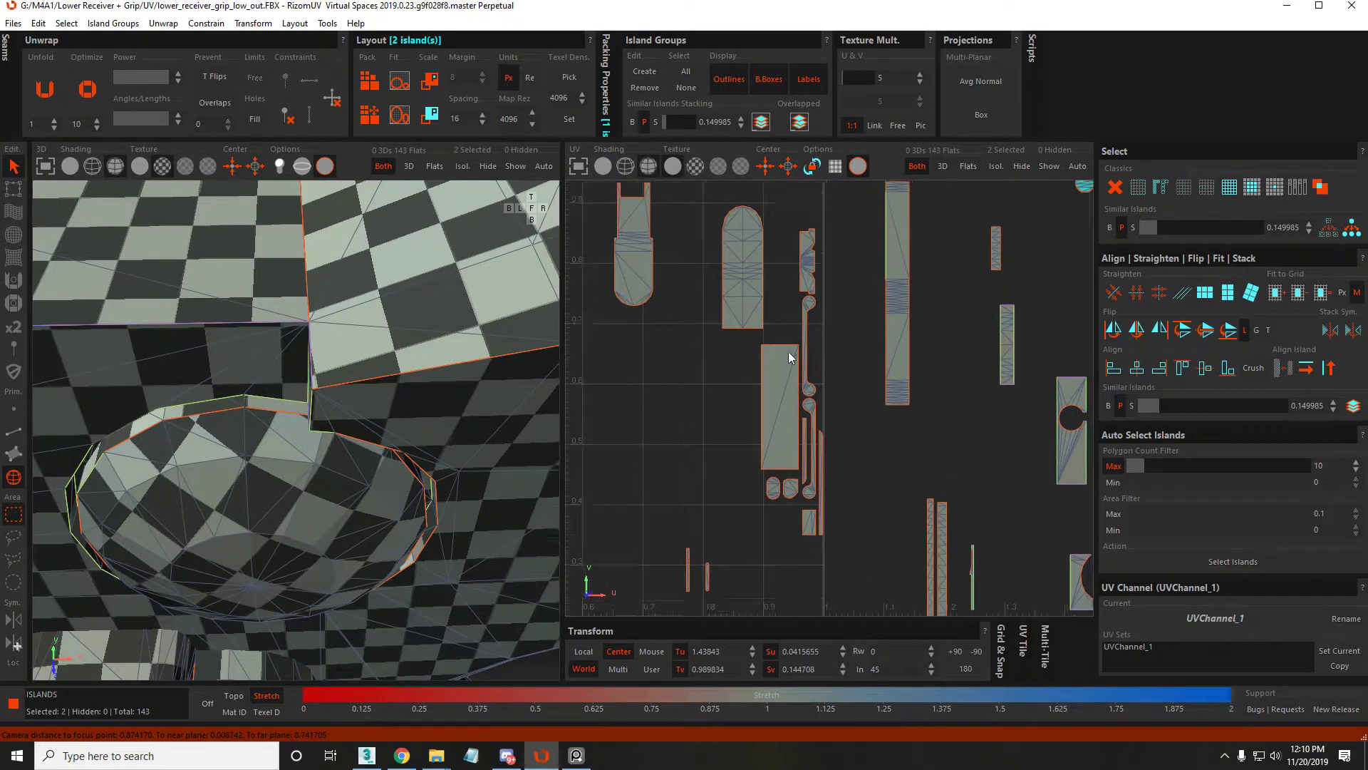
scroll(622, 252, "up", 4)
scroll(621, 252, "down", 3)
left_click_drag(580, 213, 861, 602)
scroll(821, 489, "down", 3)
scroll(803, 437, "up", 3)
scroll(802, 437, "down", 3)
scroll(836, 403, "up", 4)
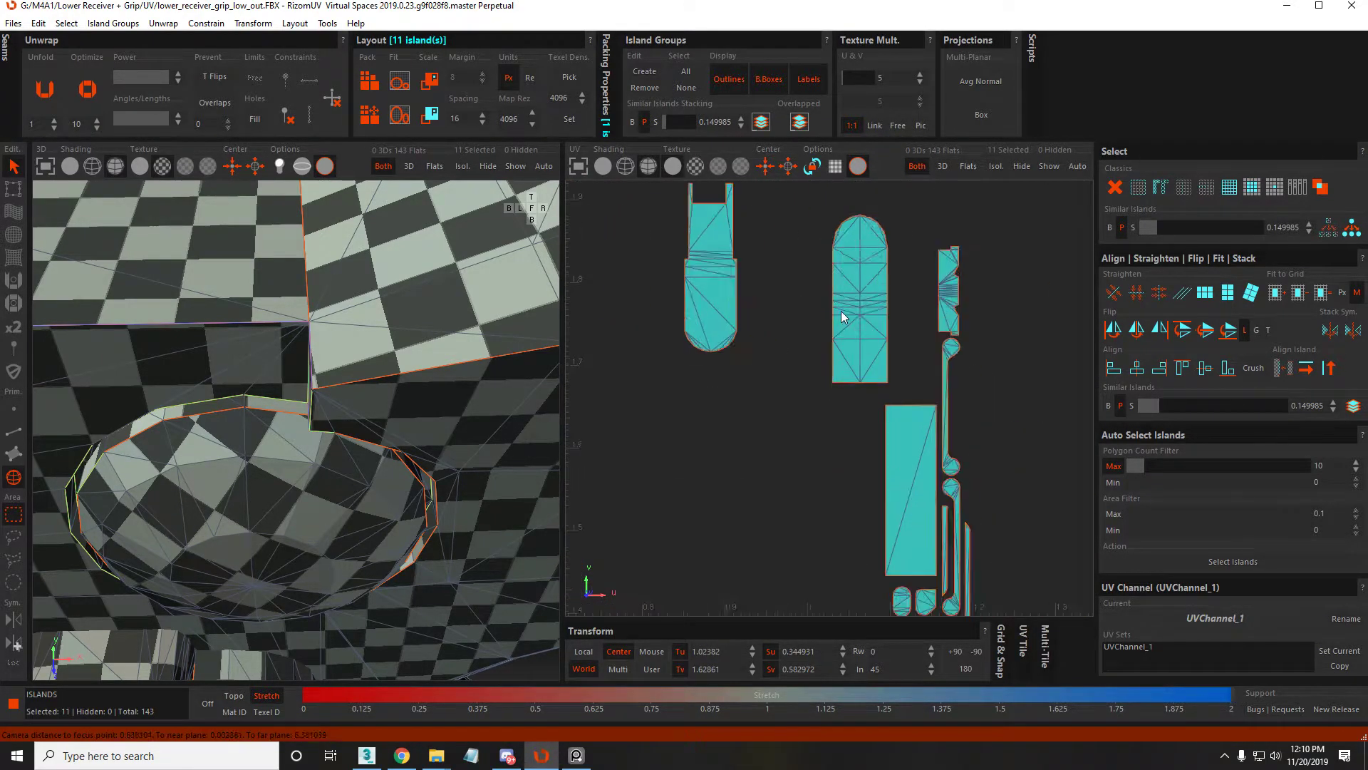
Select the two spoked circular islands, the striped rectangle beside them and the small plain rectangle
scroll(841, 314, "up", 4)
scroll(660, 348, "down", 3)
scroll(758, 429, "up", 1)
scroll(759, 429, "down", 6)
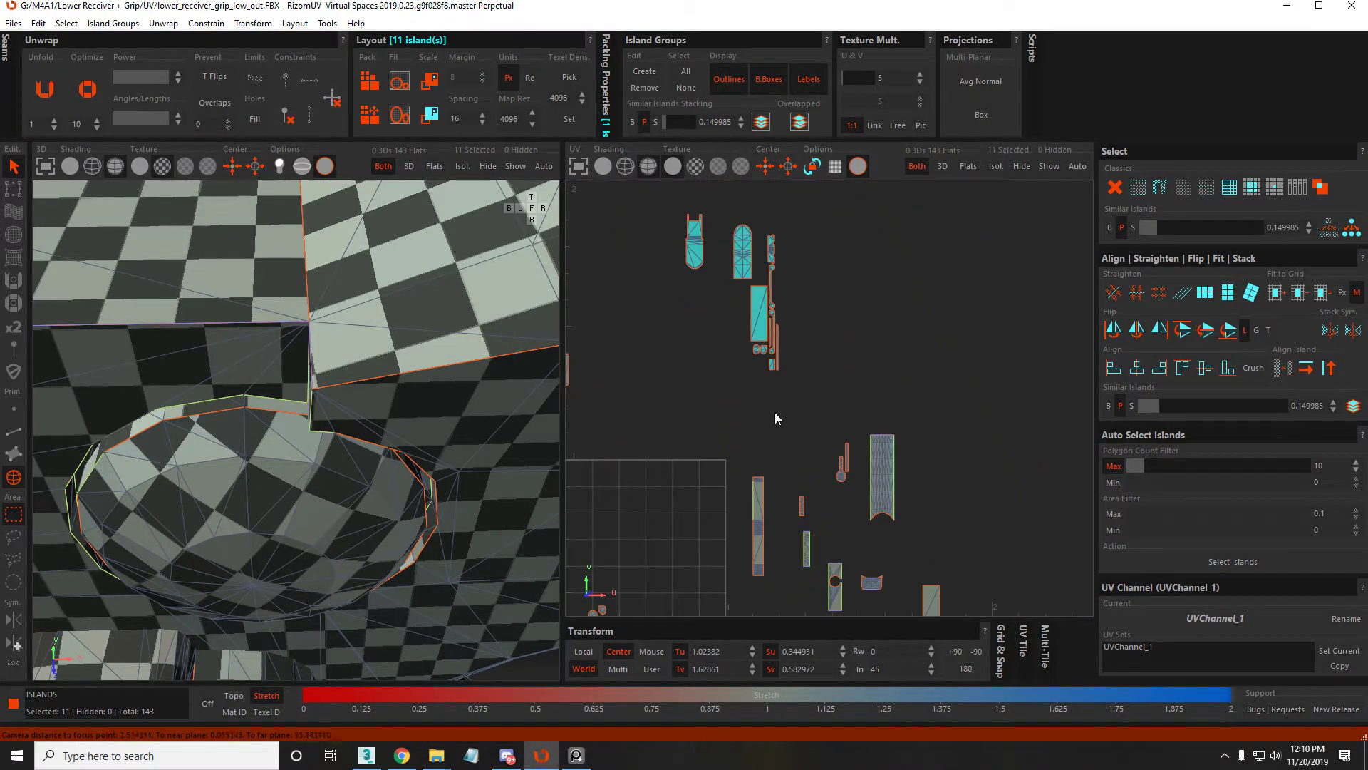
scroll(776, 412, "down", 2)
scroll(844, 429, "up", 8)
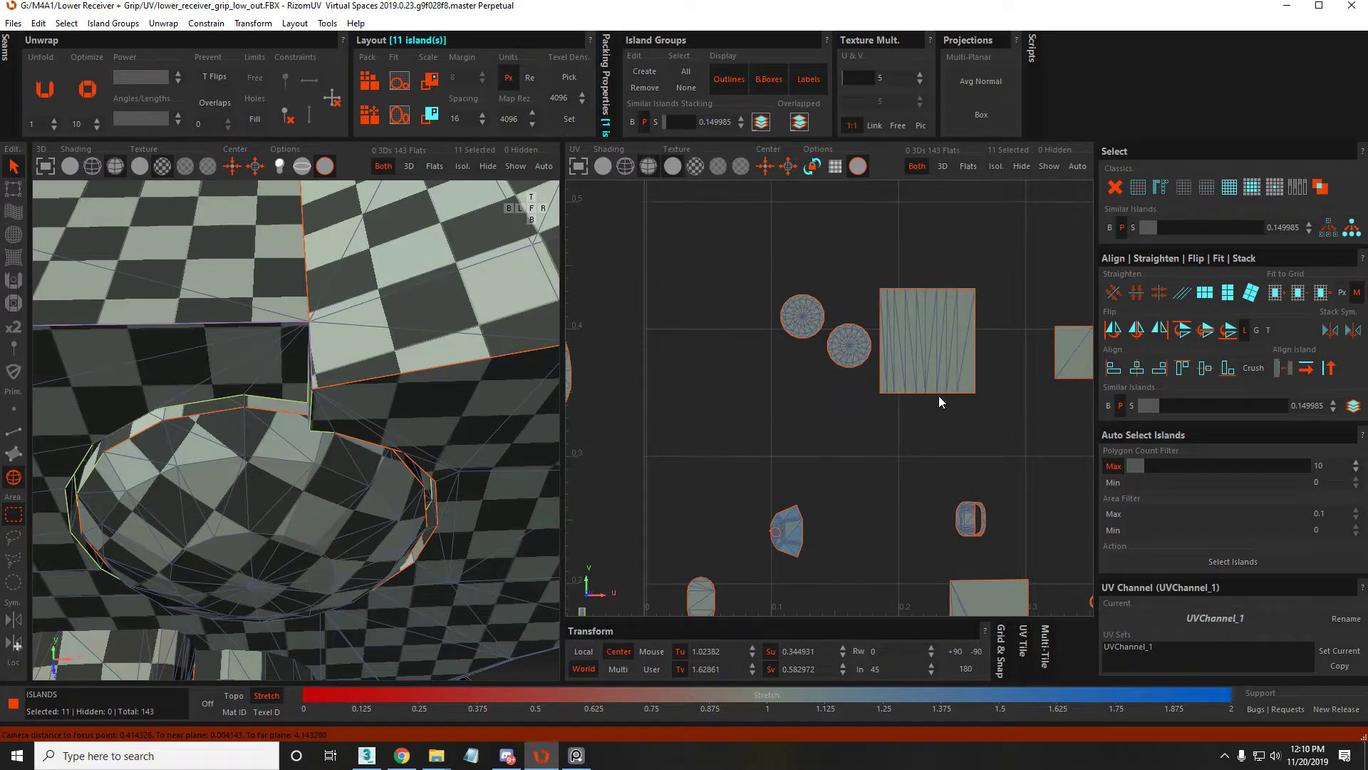
scroll(837, 317, "down", 1)
scroll(668, 238, "down", 2)
left_click_drag(653, 226, 738, 287)
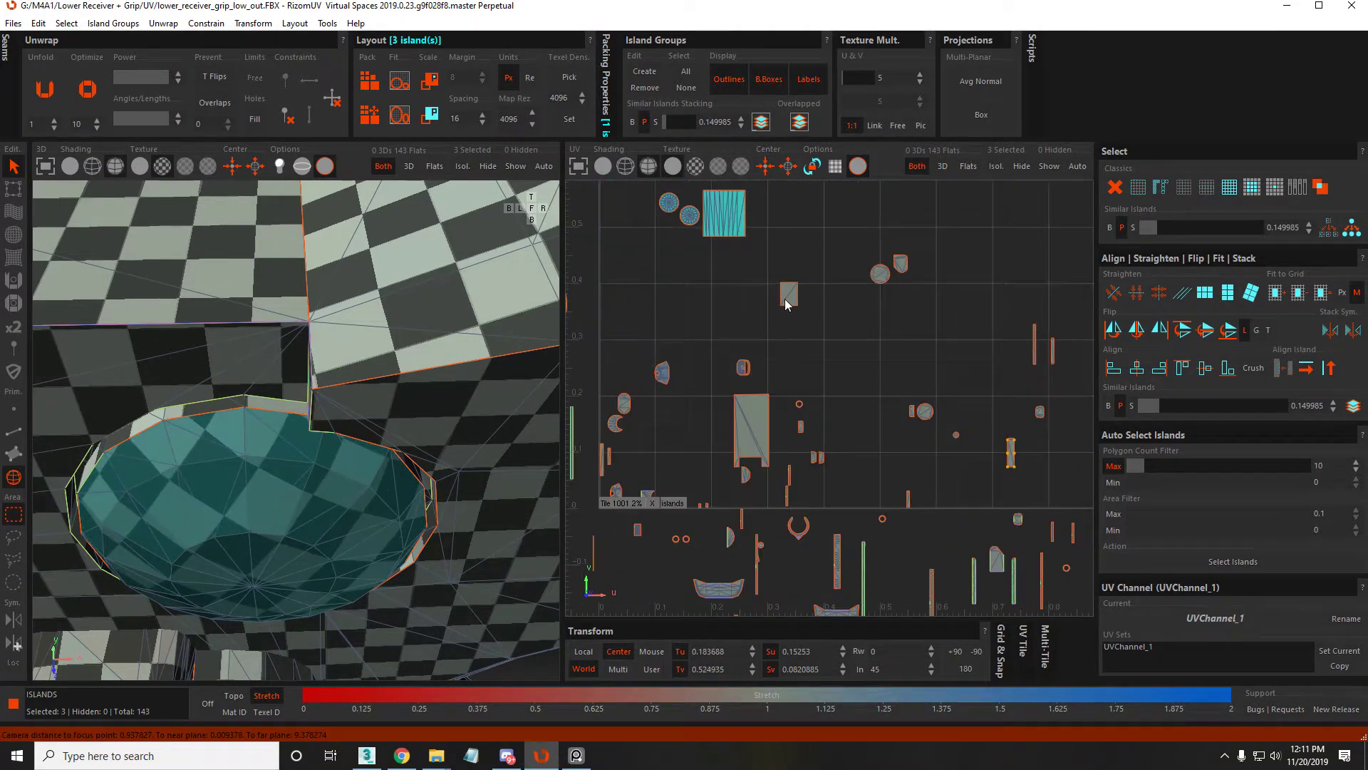
scroll(755, 285, "up", 5)
scroll(935, 309, "down", 1)
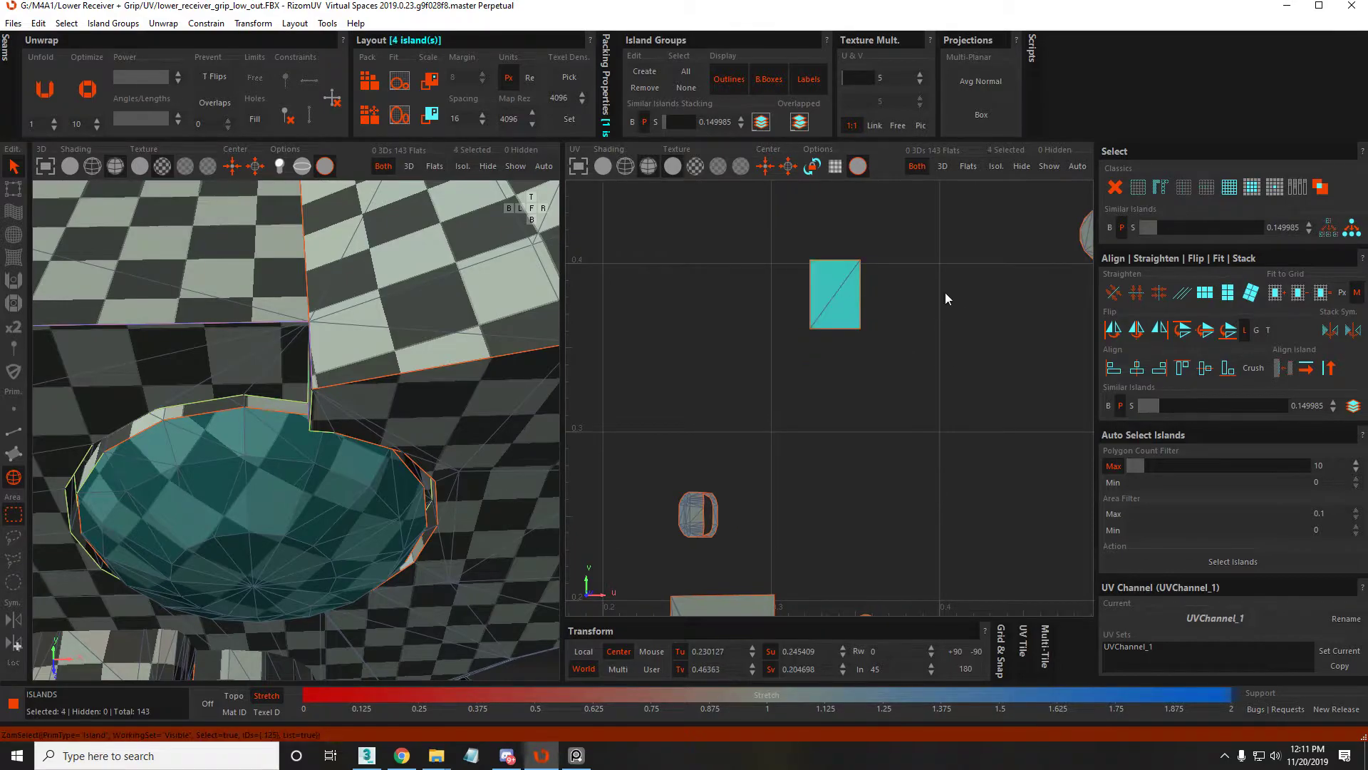
Add the circular island and its rounded neighbour to the selection and move all six islands below and left of the UV tile
middle_click_drag(945, 292, 841, 345)
left_click(773, 388, "shift")
left_click(777, 384, "ctrl")
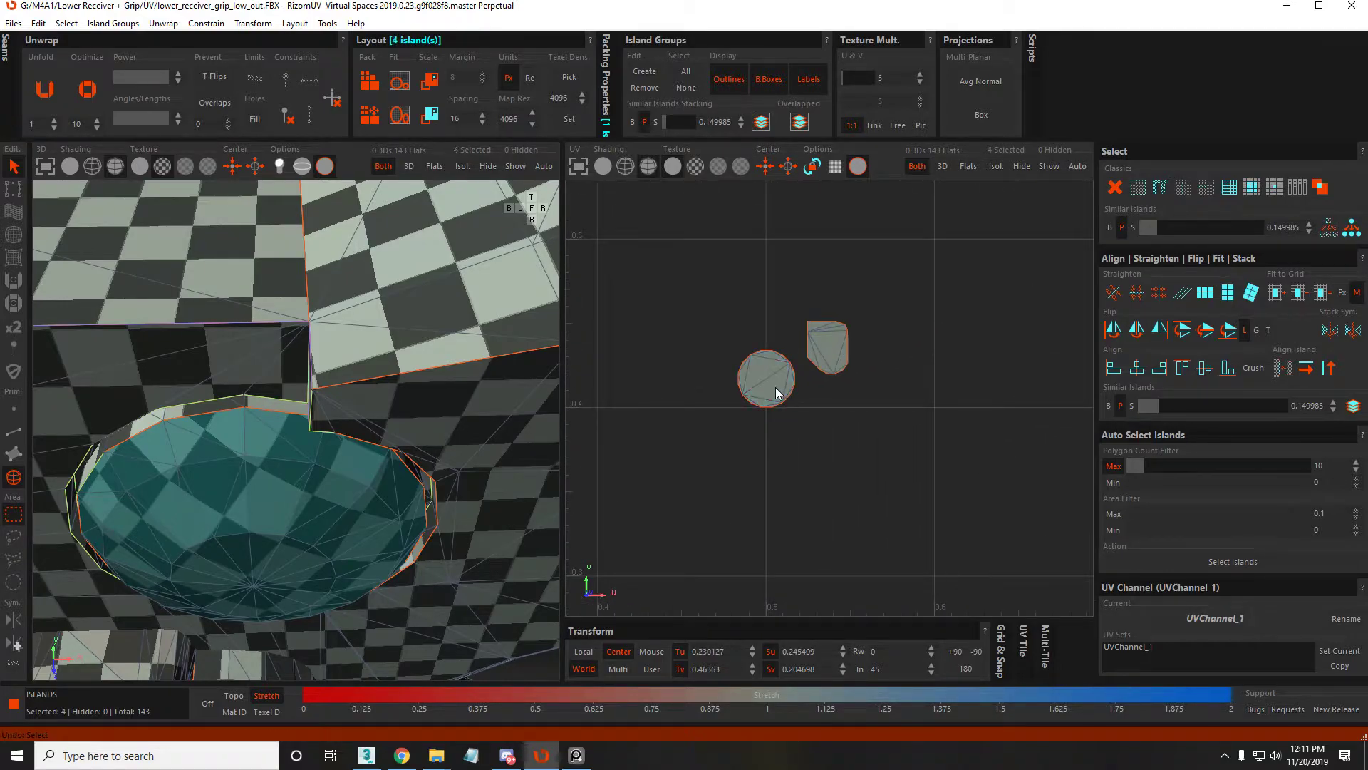
left_click(781, 375, "shift")
left_click(827, 349, "shift")
scroll(828, 353, "down", 3)
scroll(826, 351, "down", 2)
left_click_drag(827, 351, 720, 549)
Align the moved circular island along one of its inner edges
scroll(719, 549, "up", 4)
key("F2")
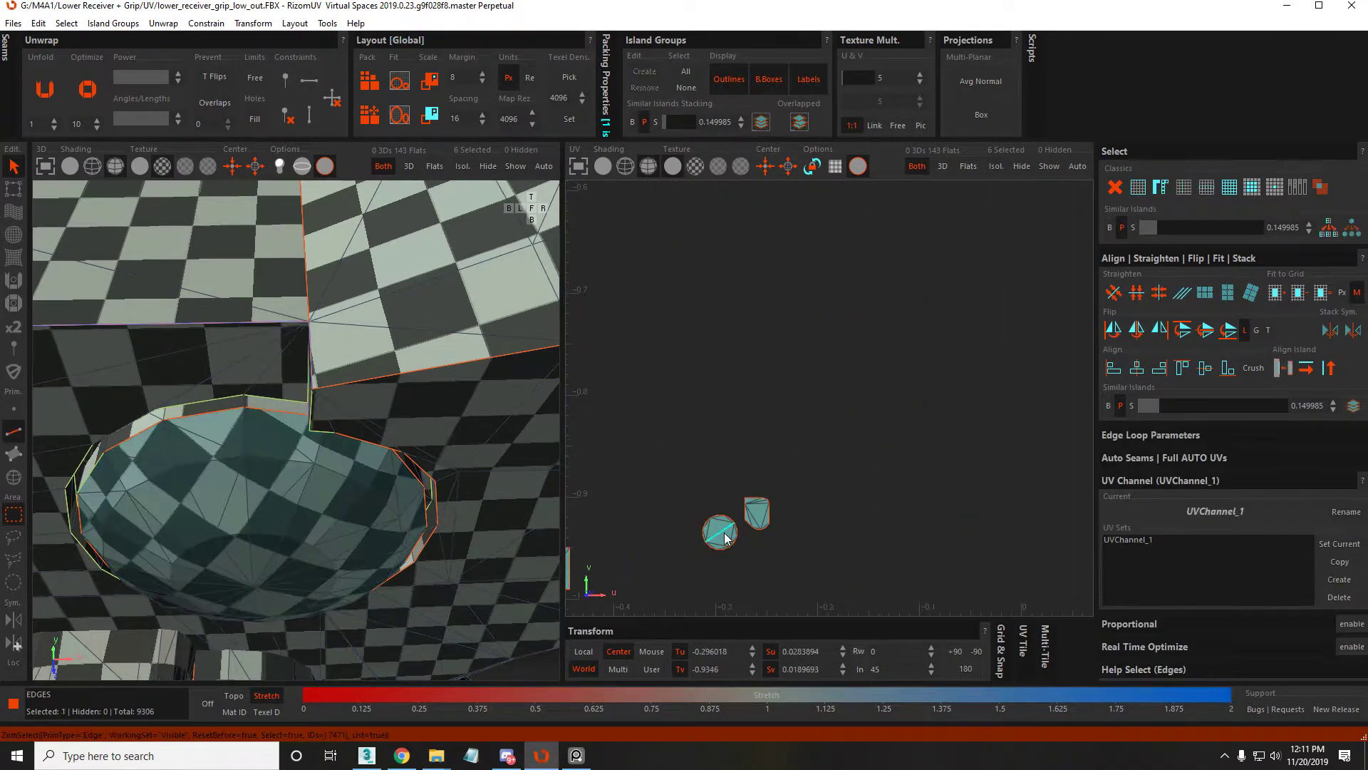
scroll(795, 460, "down", 3)
scroll(795, 459, "up", 5)
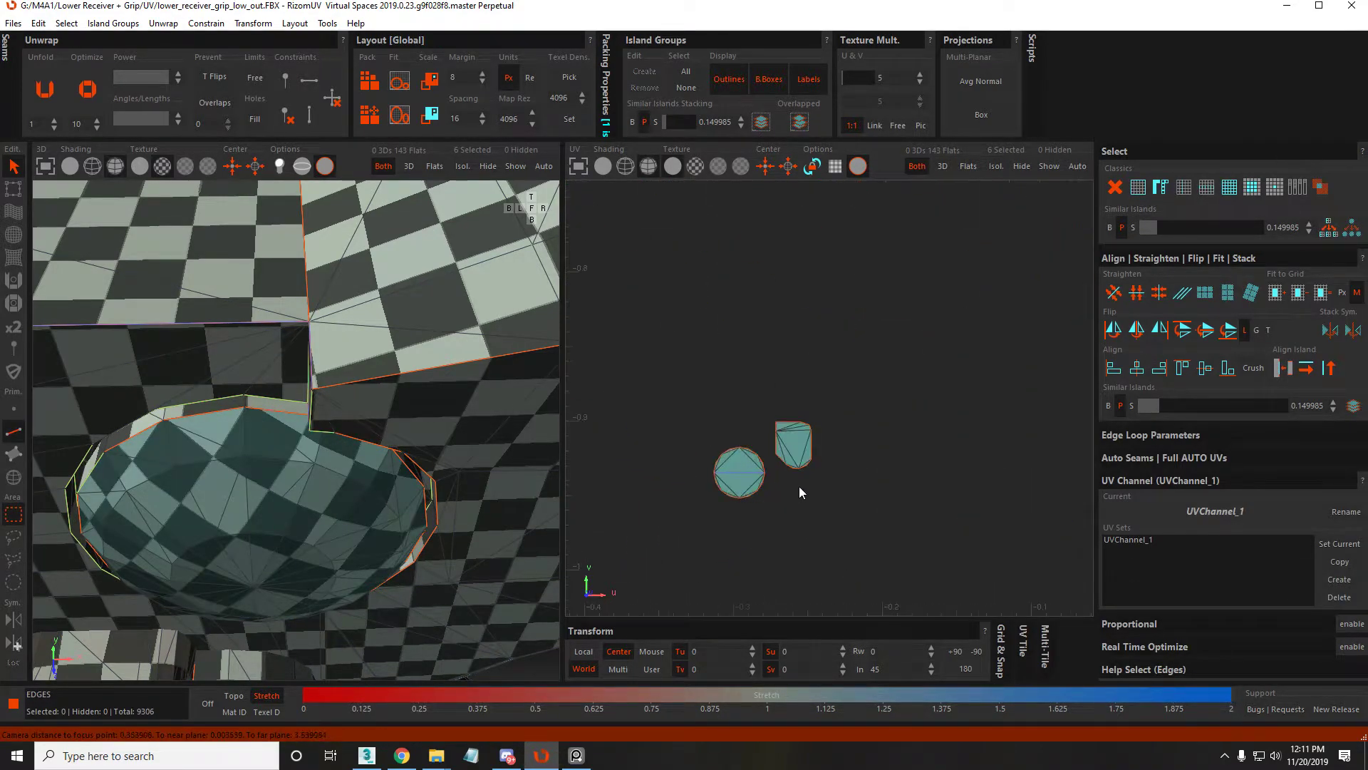
Select the small ring island at the tile's origin, frame it on the model and move it outside the tile's lower left corner
scroll(807, 434, "down", 5)
middle_click_drag(807, 434, 883, 283)
scroll(839, 413, "up", 8)
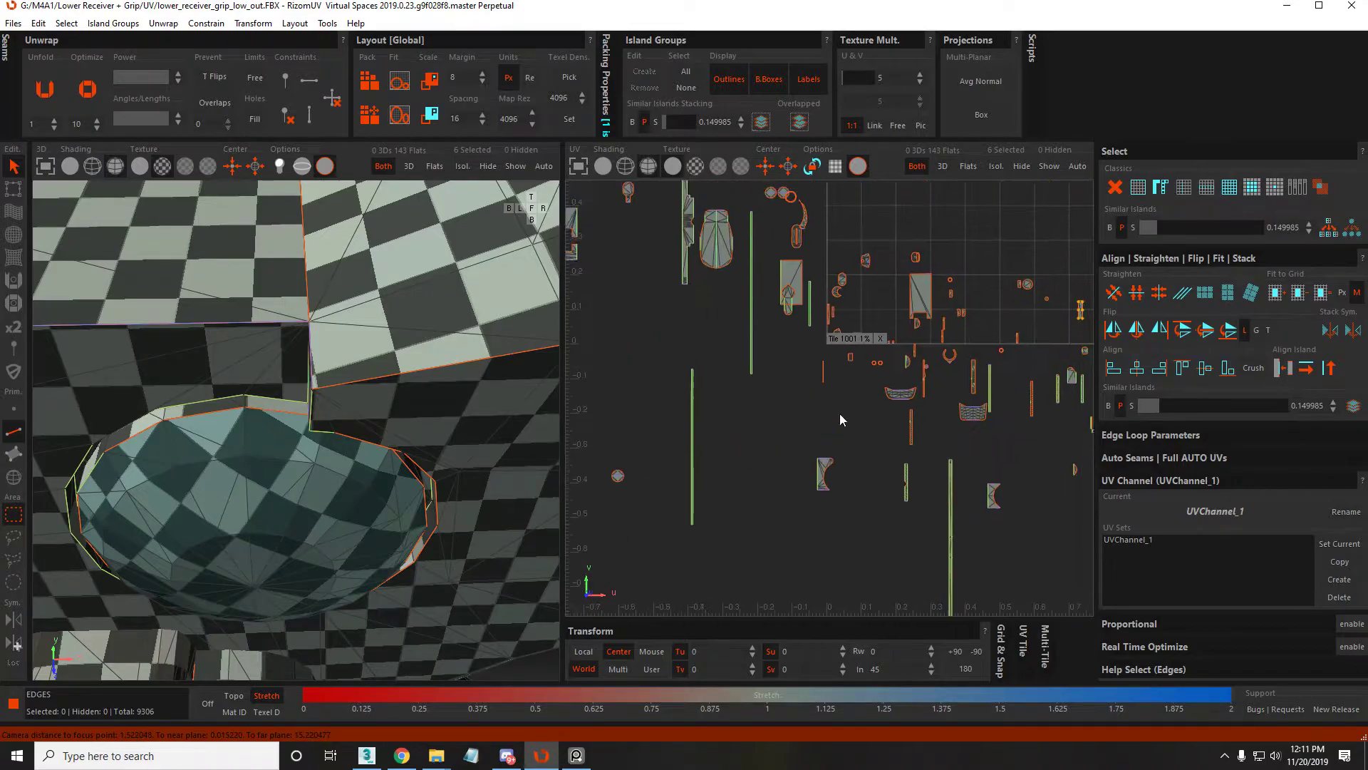
scroll(734, 389, "up", 3)
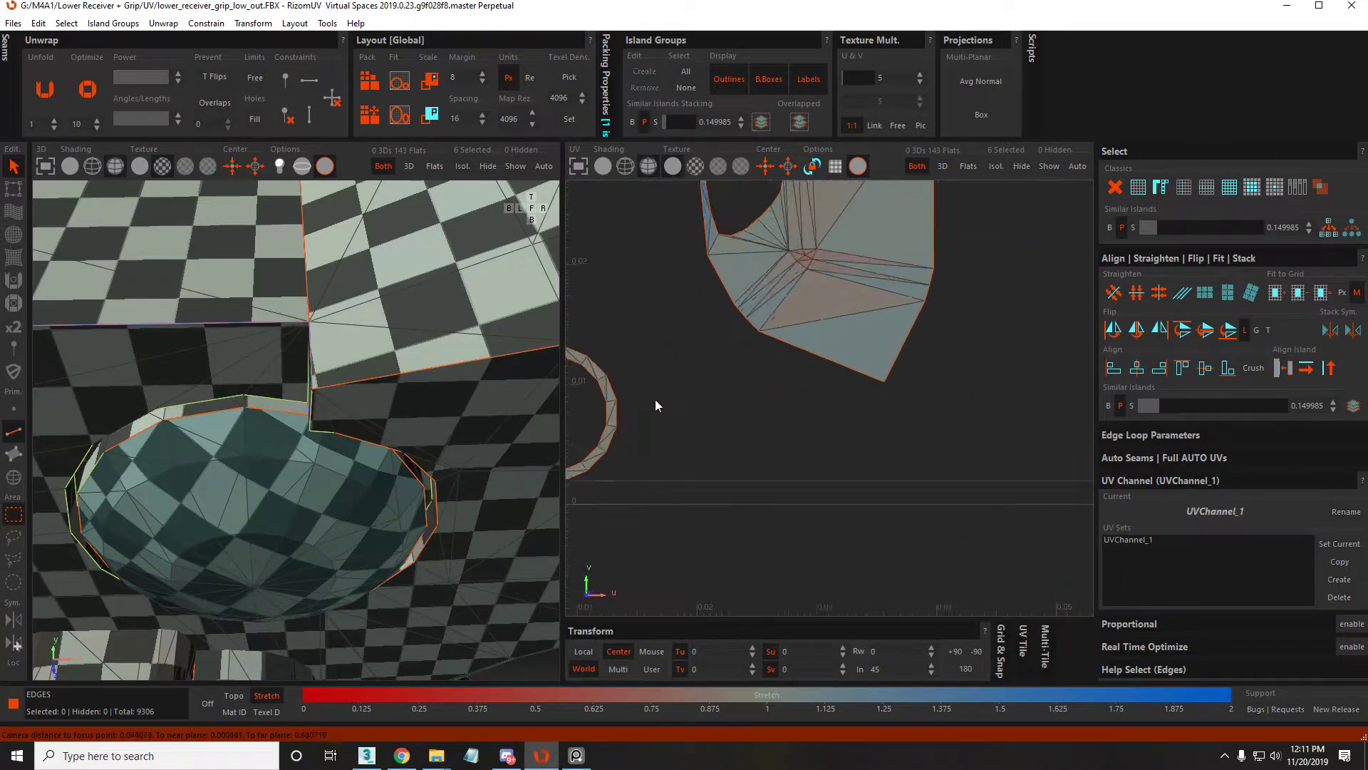
middle_click_drag(656, 399, 780, 392)
key("F4")
left_click(840, 387)
key("f")
key("f")
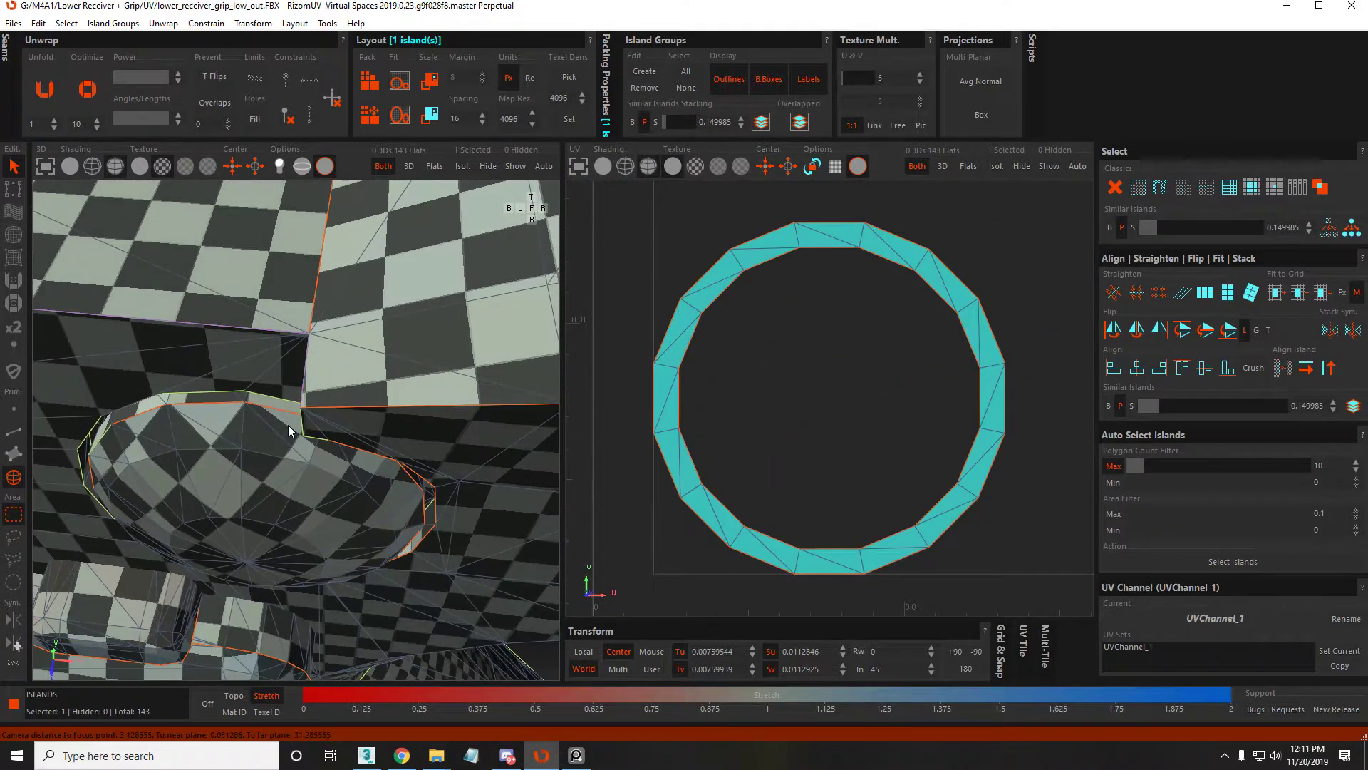
scroll(914, 361, "down", 5)
middle_click_drag(914, 362, 814, 403)
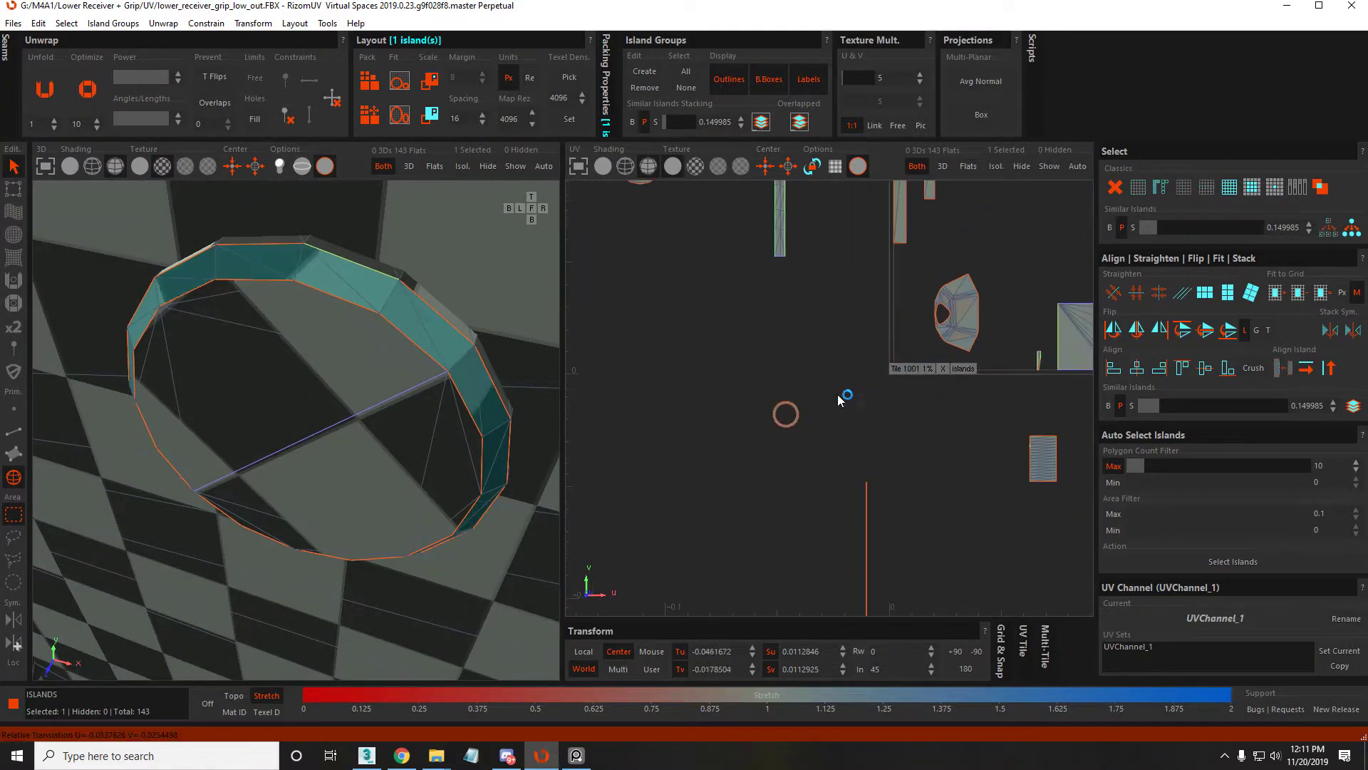
scroll(905, 384, "down", 3)
Select the crescent-shaped island and move it outside the UV tile's lower left corner
scroll(840, 384, "up", 4)
left_click(784, 408)
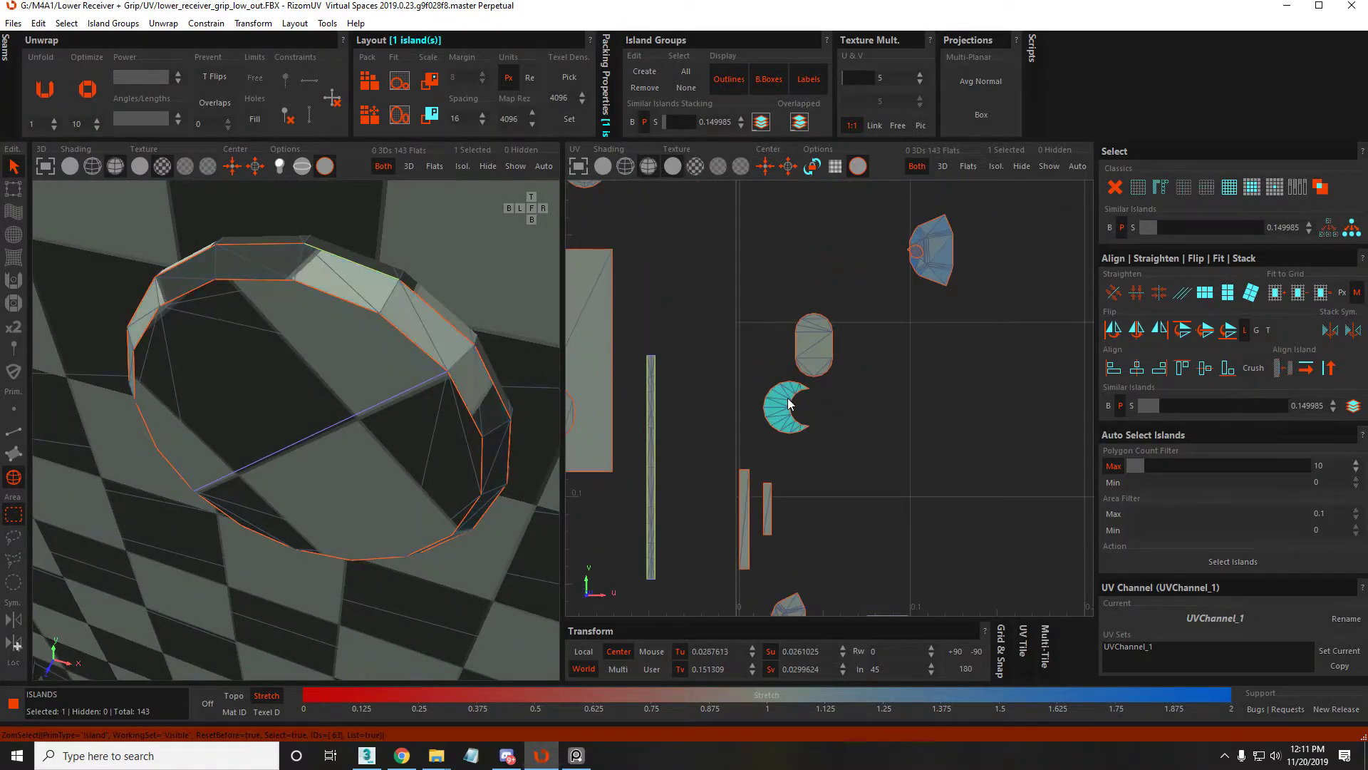
key("F2")
left_click(776, 413)
key("F4")
scroll(776, 413, "down", 3)
scroll(858, 413, "up", 5)
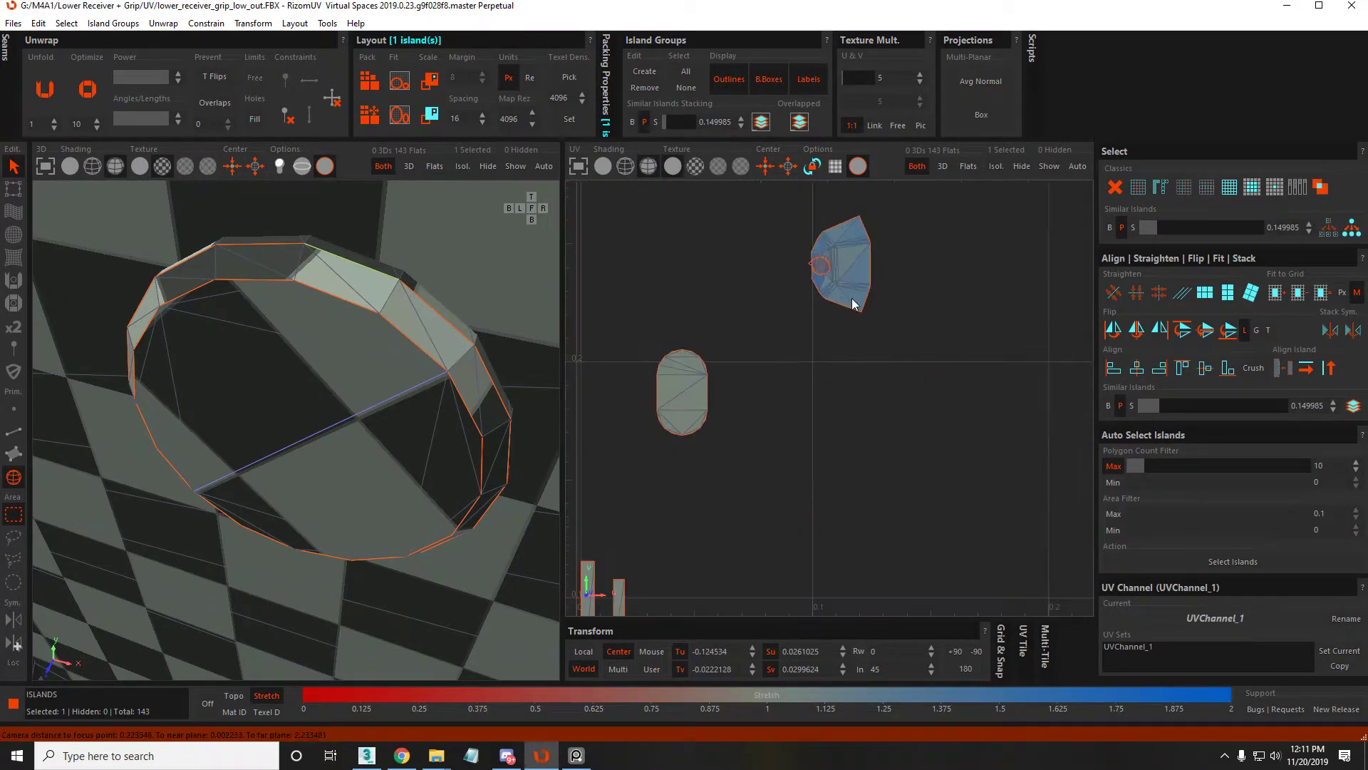
Select the pill-shaped island and move it just left of the UV tile
scroll(696, 408, "down", 3)
left_click(739, 369)
scroll(739, 372, "up", 3)
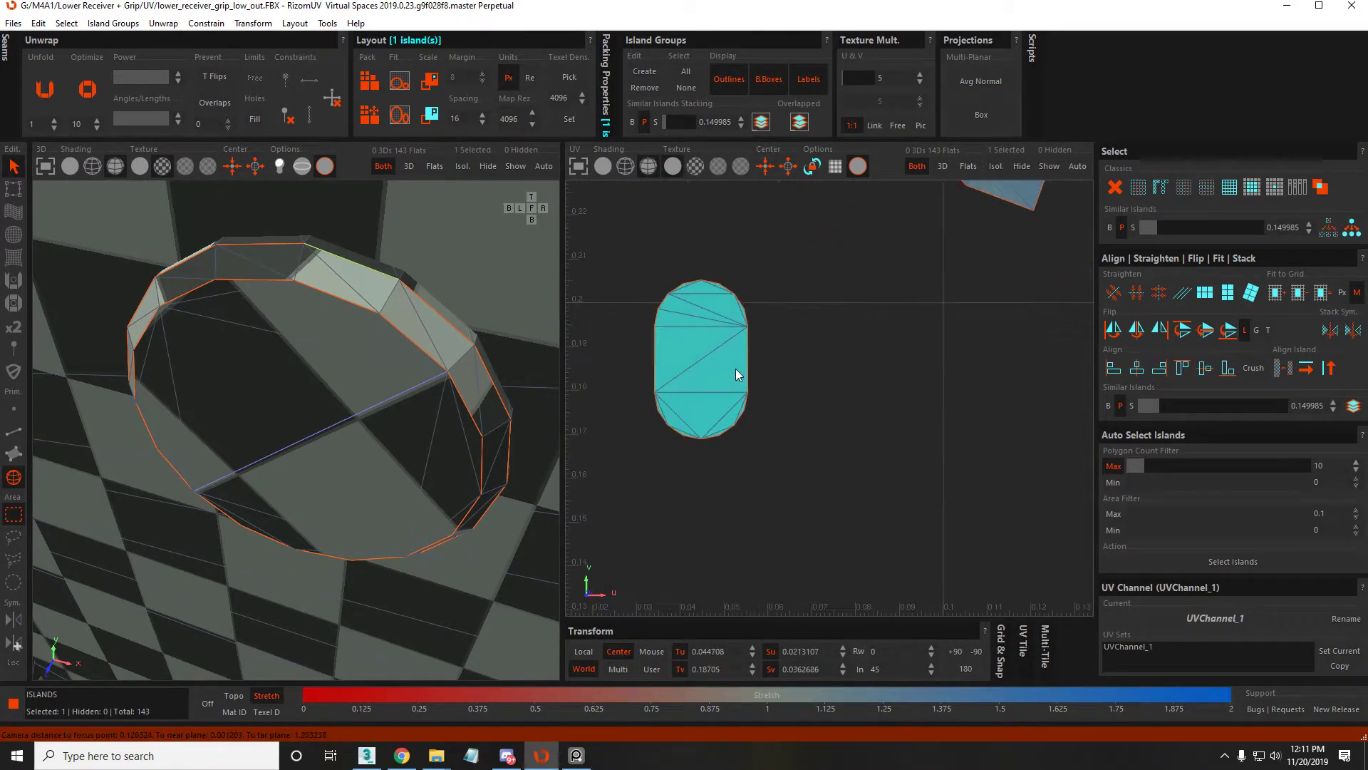
scroll(738, 373, "down", 3)
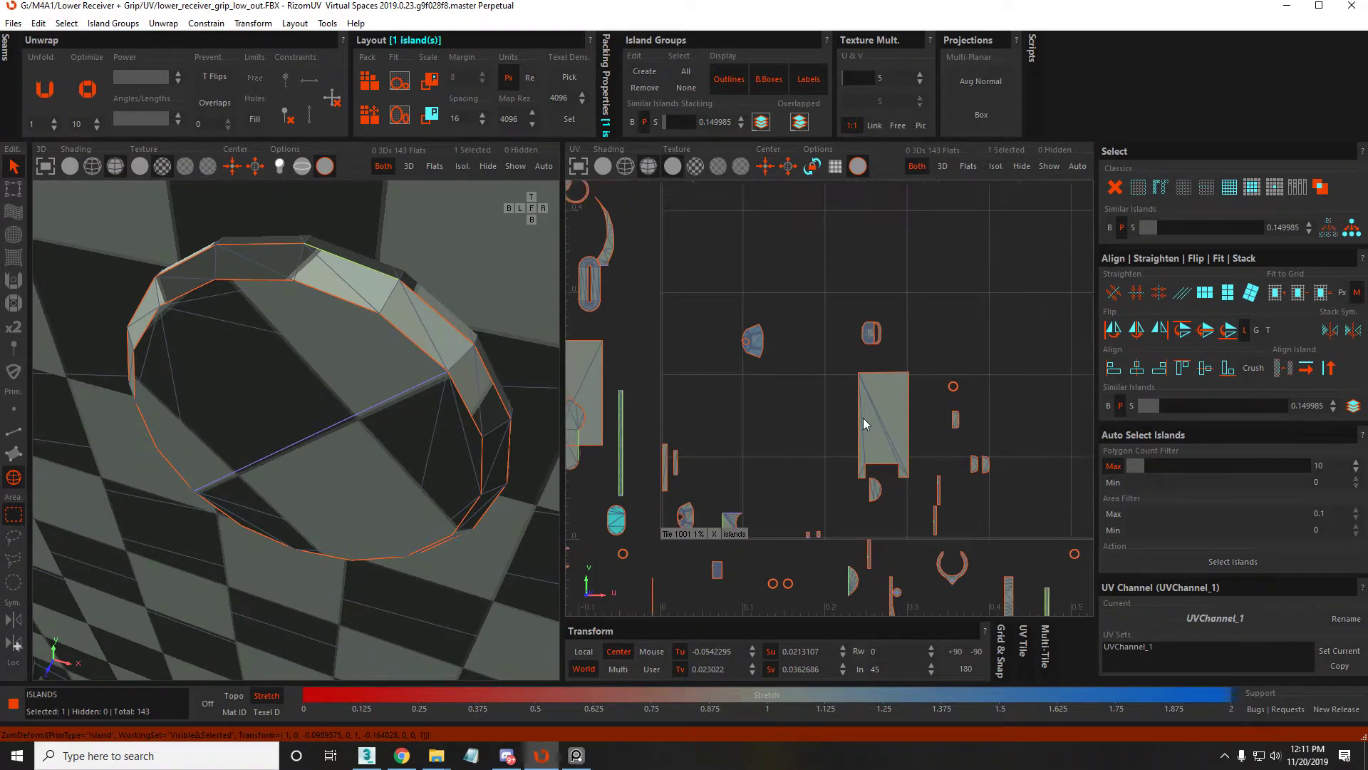
Move the notched rectangular island up into an empty area of the UV tile
left_click(863, 417)
scroll(894, 365, "up", 5)
scroll(891, 399, "down", 5)
left_click_drag(888, 433, 947, 275)
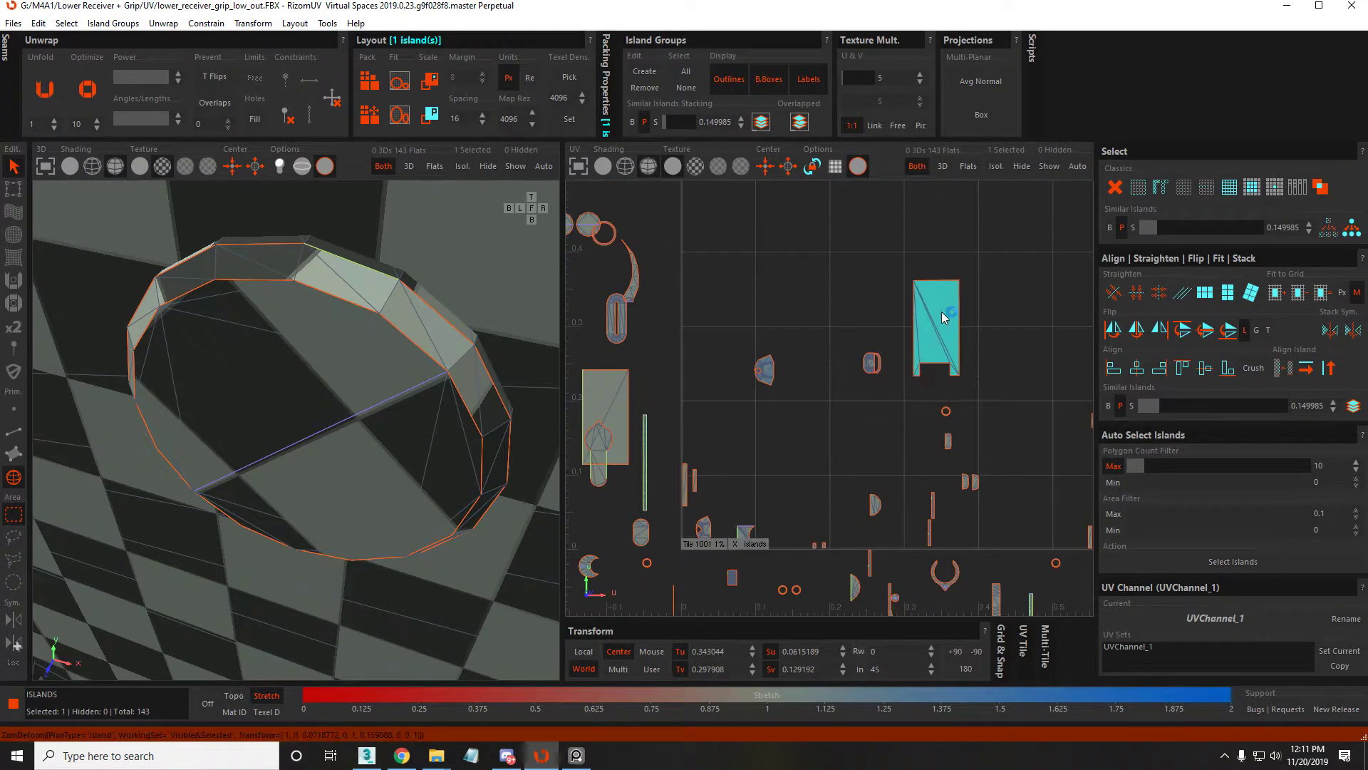
Straighten the notched rectangle's outer sides and notch sides vertically and its lower edges horizontally
scroll(927, 270, "up", 5)
key("F2")
left_click(875, 225)
left_click(802, 281)
left_click(962, 385, "shift")
key("v")
left_click(948, 562)
left_click(895, 519, "shift")
key("h")
left_click(821, 546)
left_click(930, 540, "shift")
key("v")
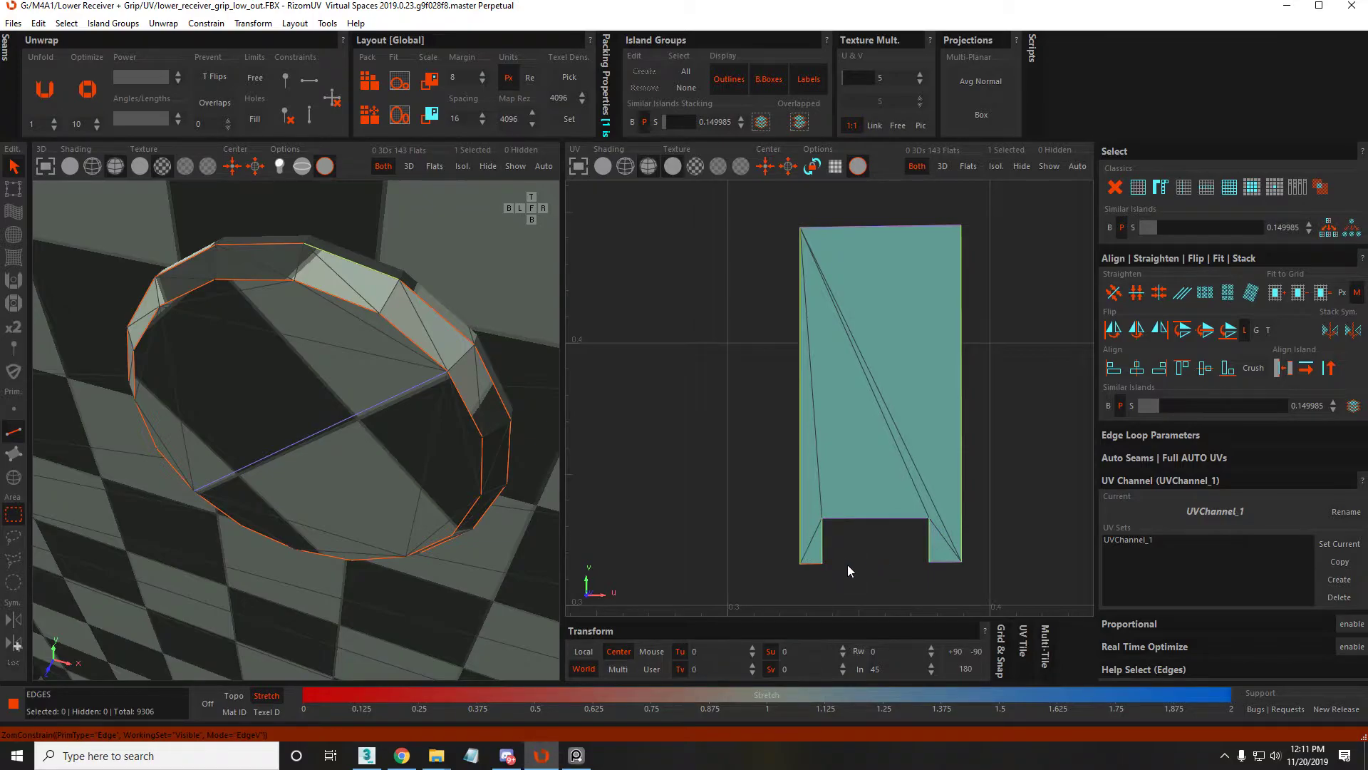
Select the straightened notched rectangular island and optimize it
key("F4")
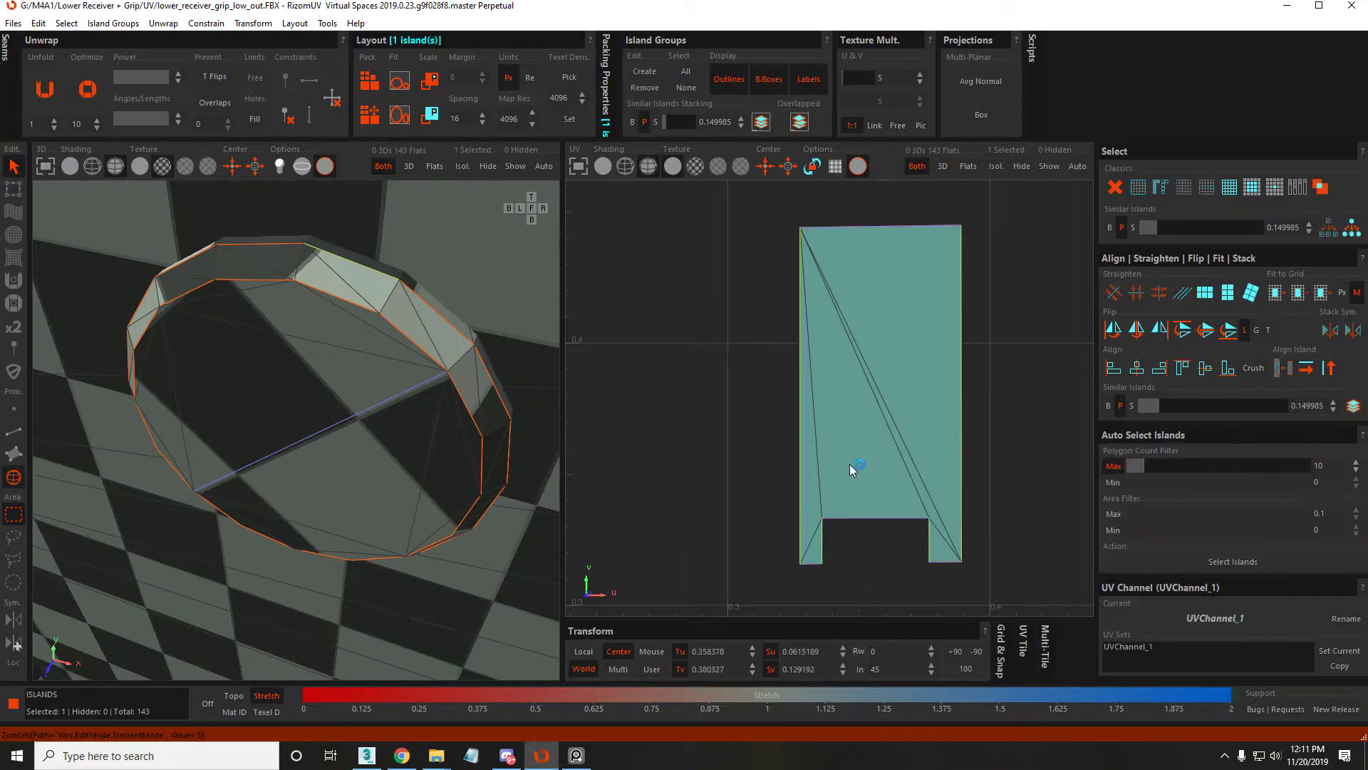
left_click(849, 464)
key("o")
scroll(913, 406, "down", 10)
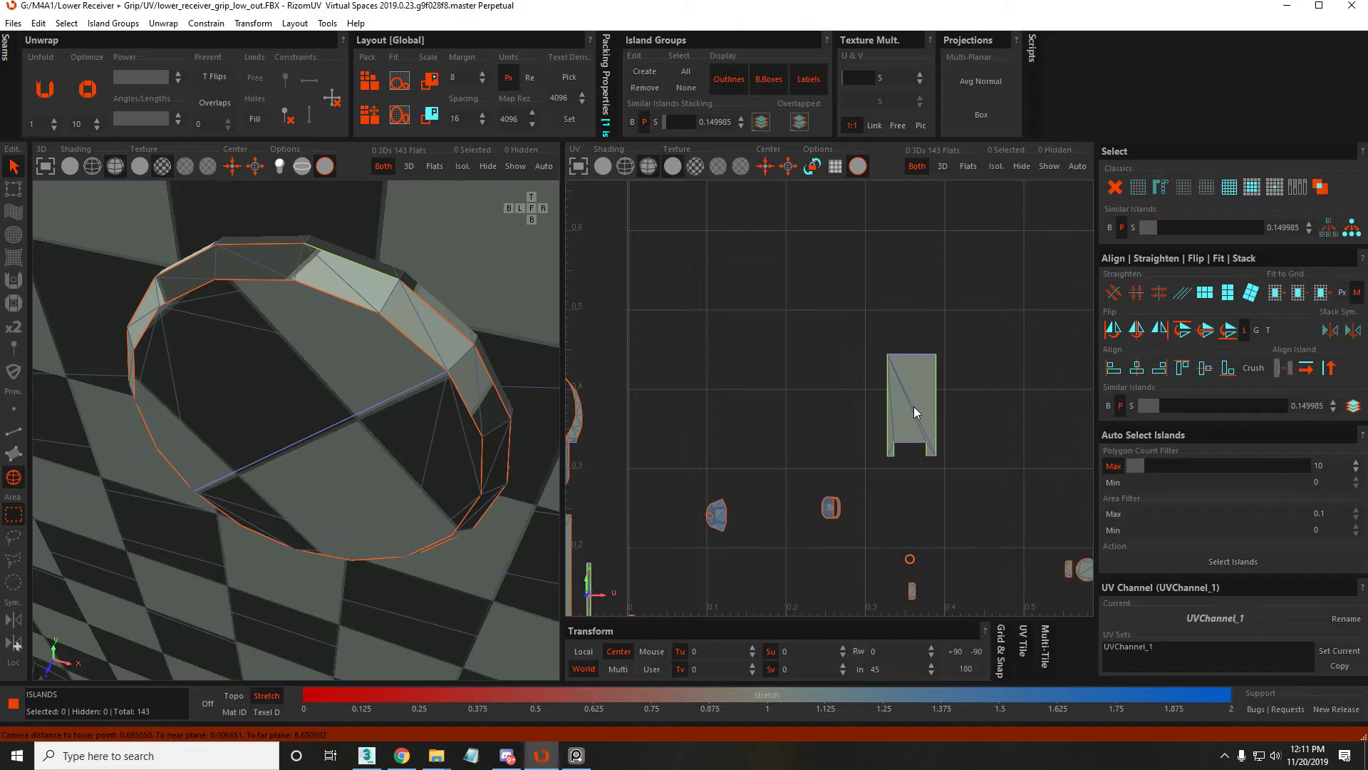
Move the straightened notched rectangular island far outside the UV tile on its left side
scroll(905, 413, "up", 10)
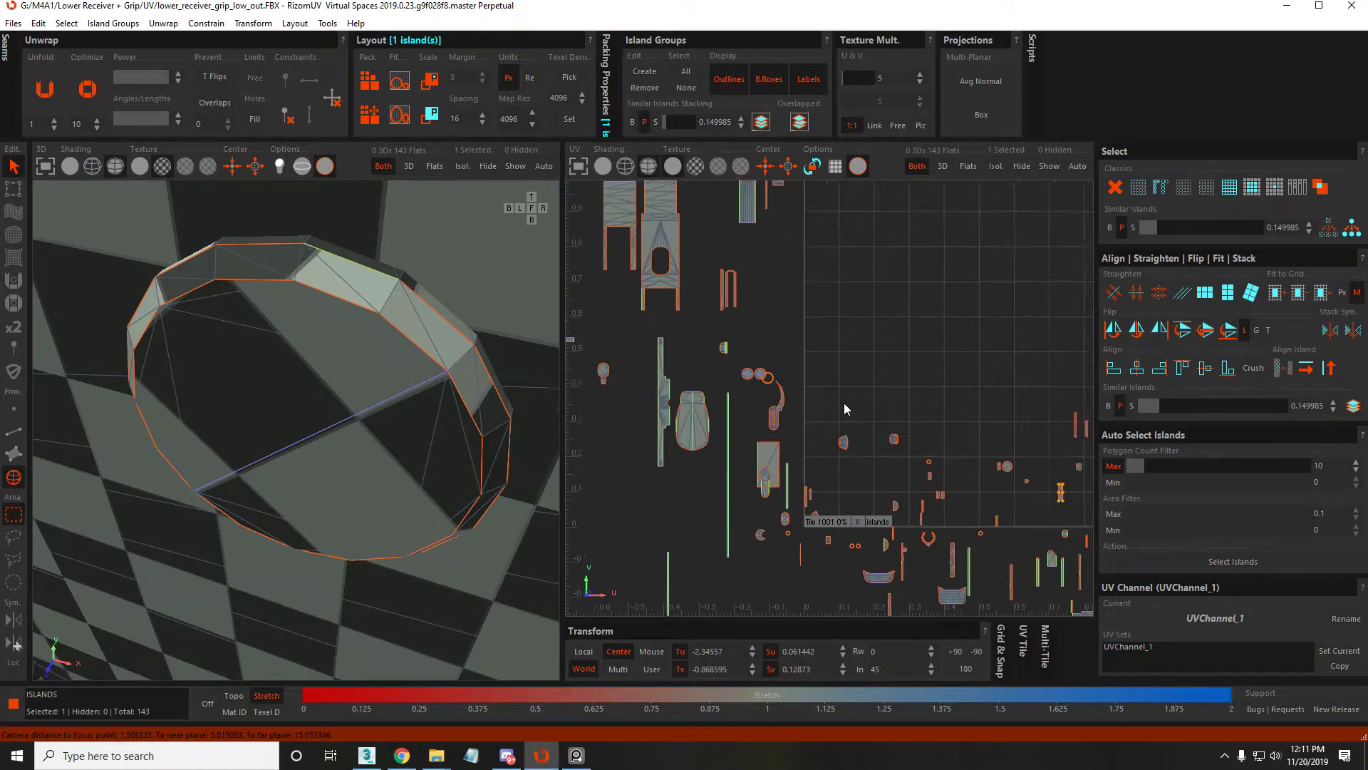
scroll(808, 452, "up", 5)
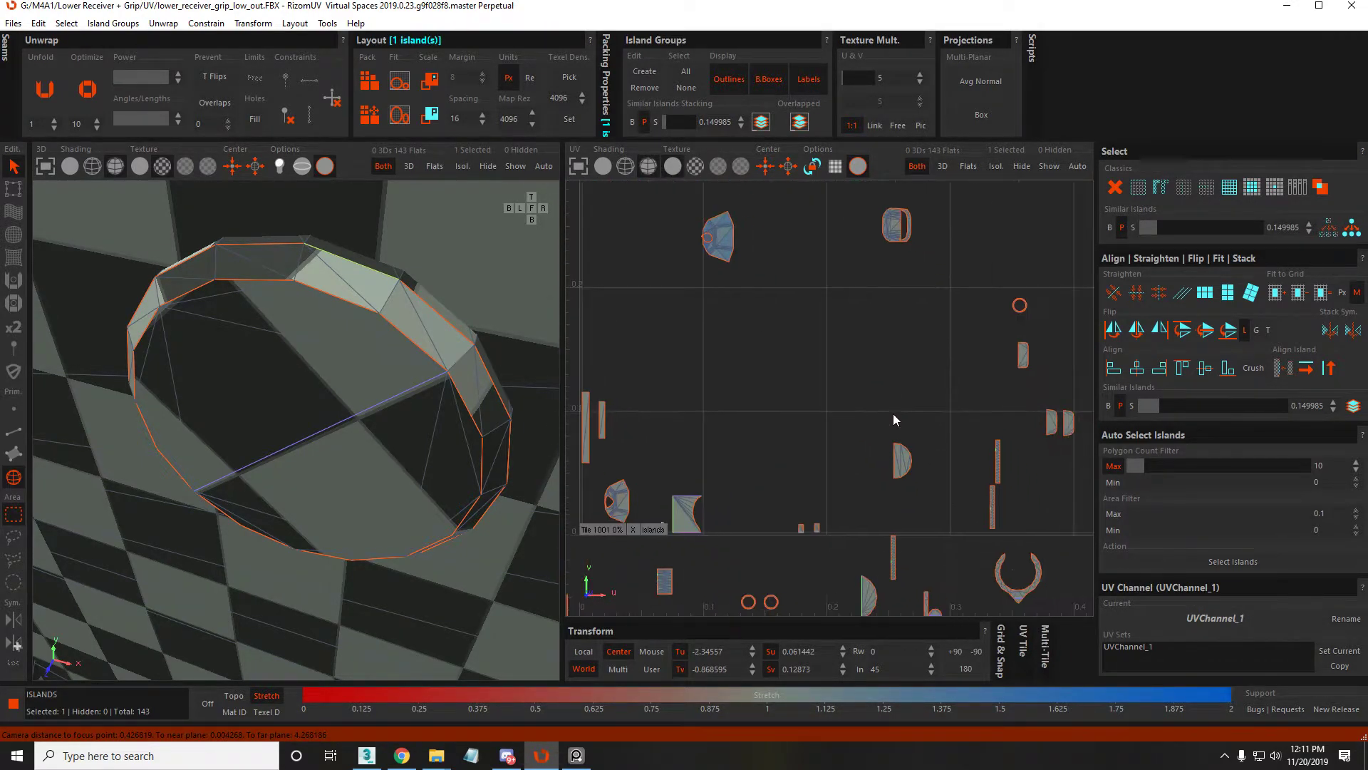
scroll(931, 383, "up", 10)
Select the small ring island inside the UV tile, check its place on the model, and move it below the tile
left_click(824, 453)
scroll(163, 412, "up", 2)
key("i")
key("i")
scroll(783, 452, "down", 20)
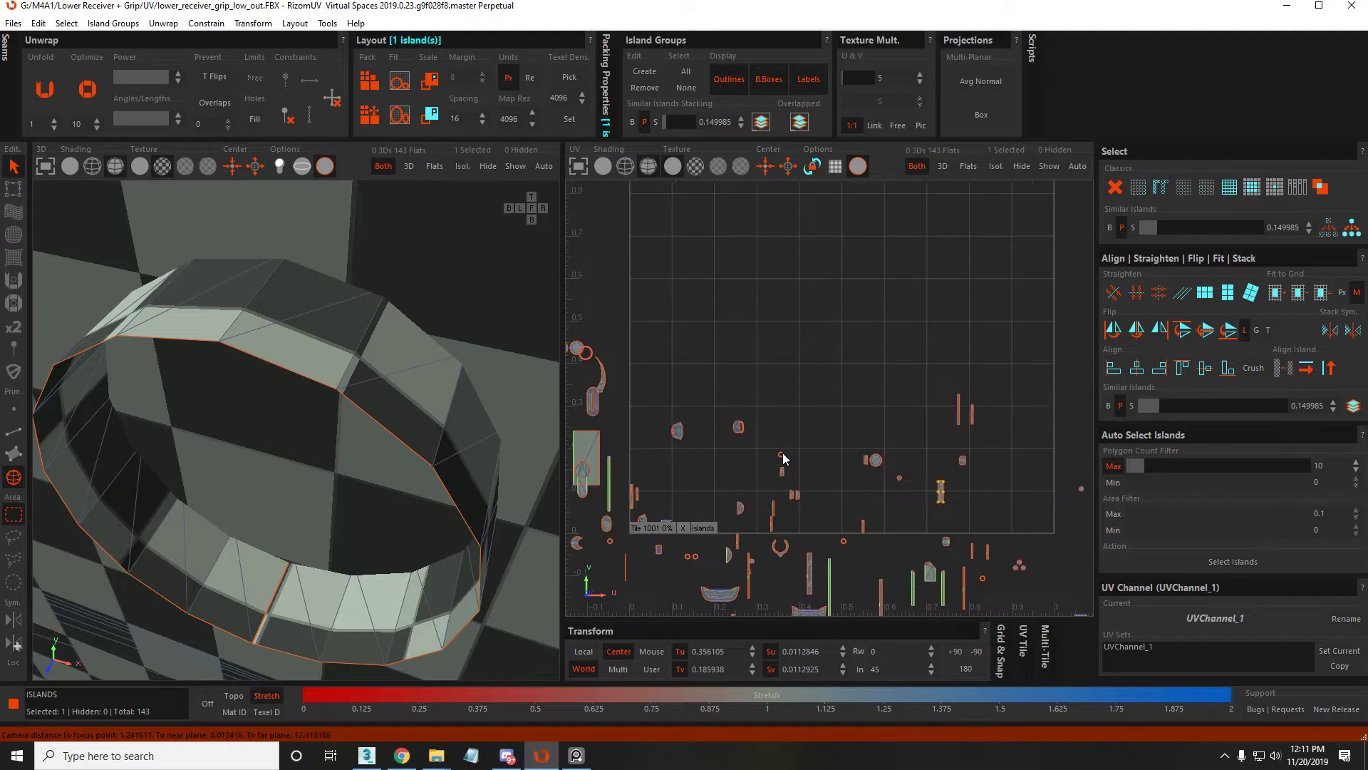
scroll(772, 413, "up", 10)
scroll(798, 429, "down", 3)
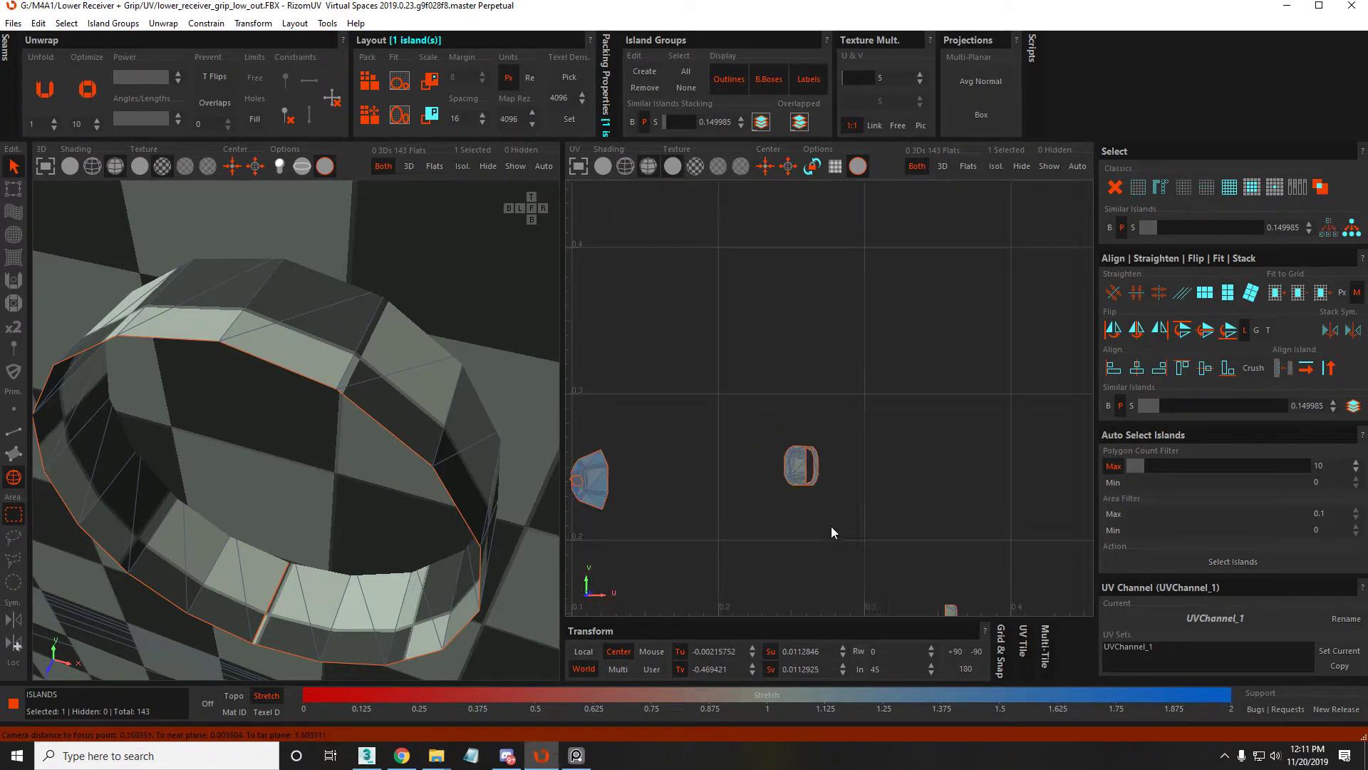
Select the two matching islands with one flat side and beveled corners and move them just below the UV tile
middle_click_drag(873, 474, 843, 400)
scroll(843, 400, "up", 8)
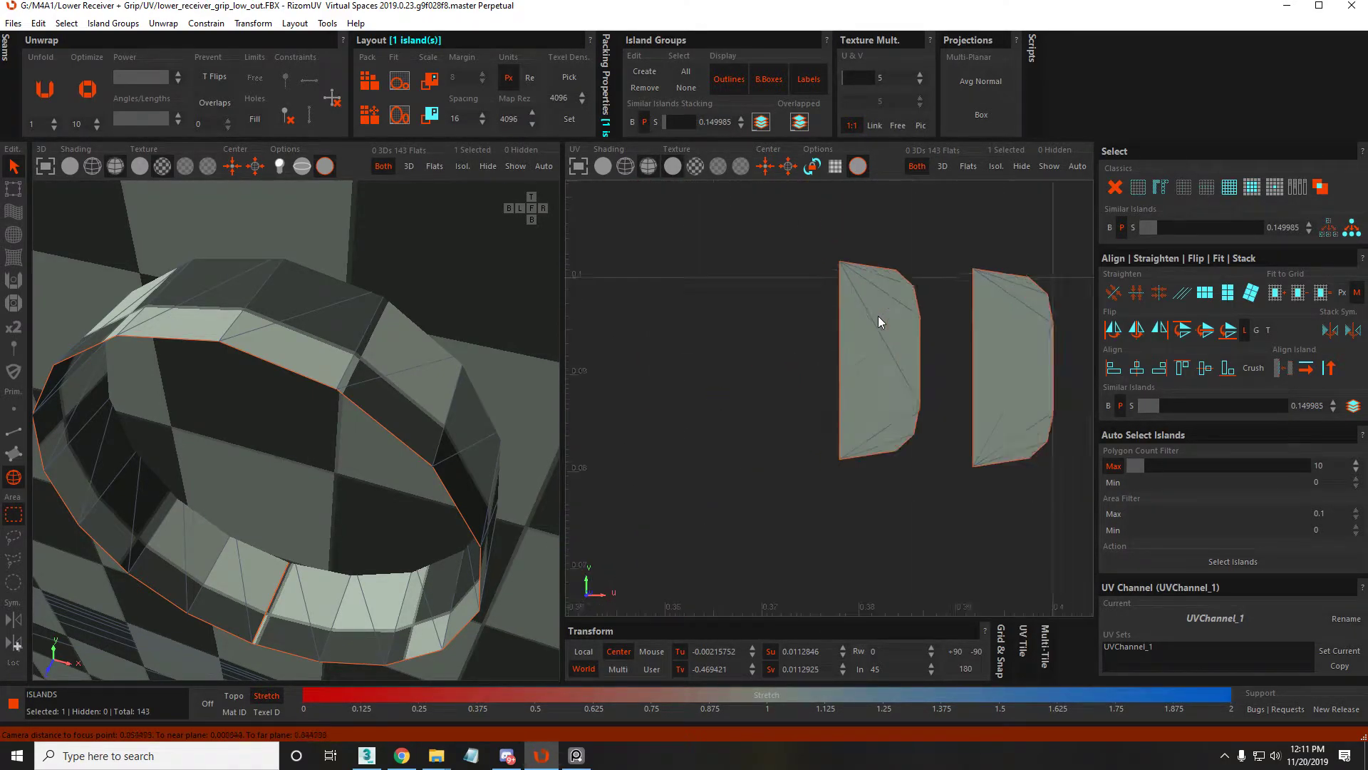
scroll(825, 366, "down", 4)
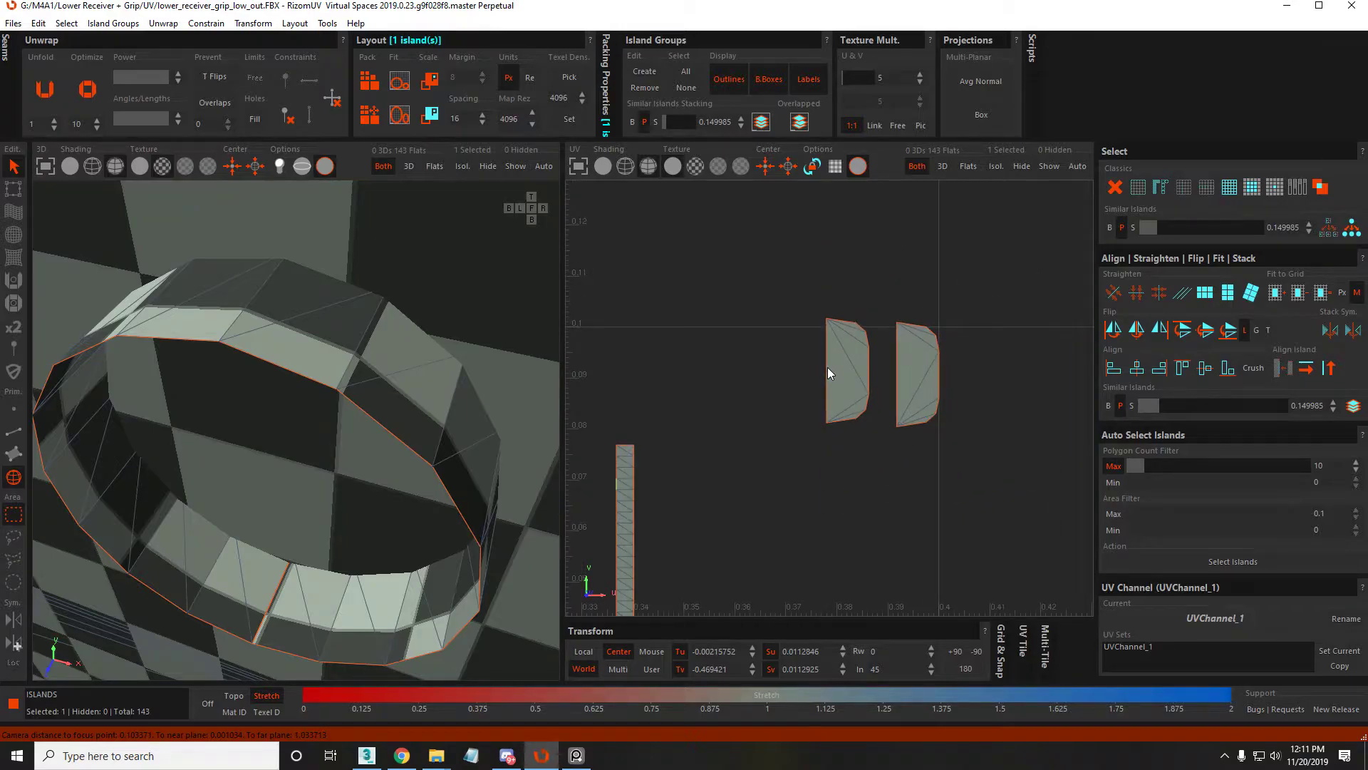
scroll(825, 365, "down", 2)
scroll(823, 362, "down", 3)
left_click(852, 385)
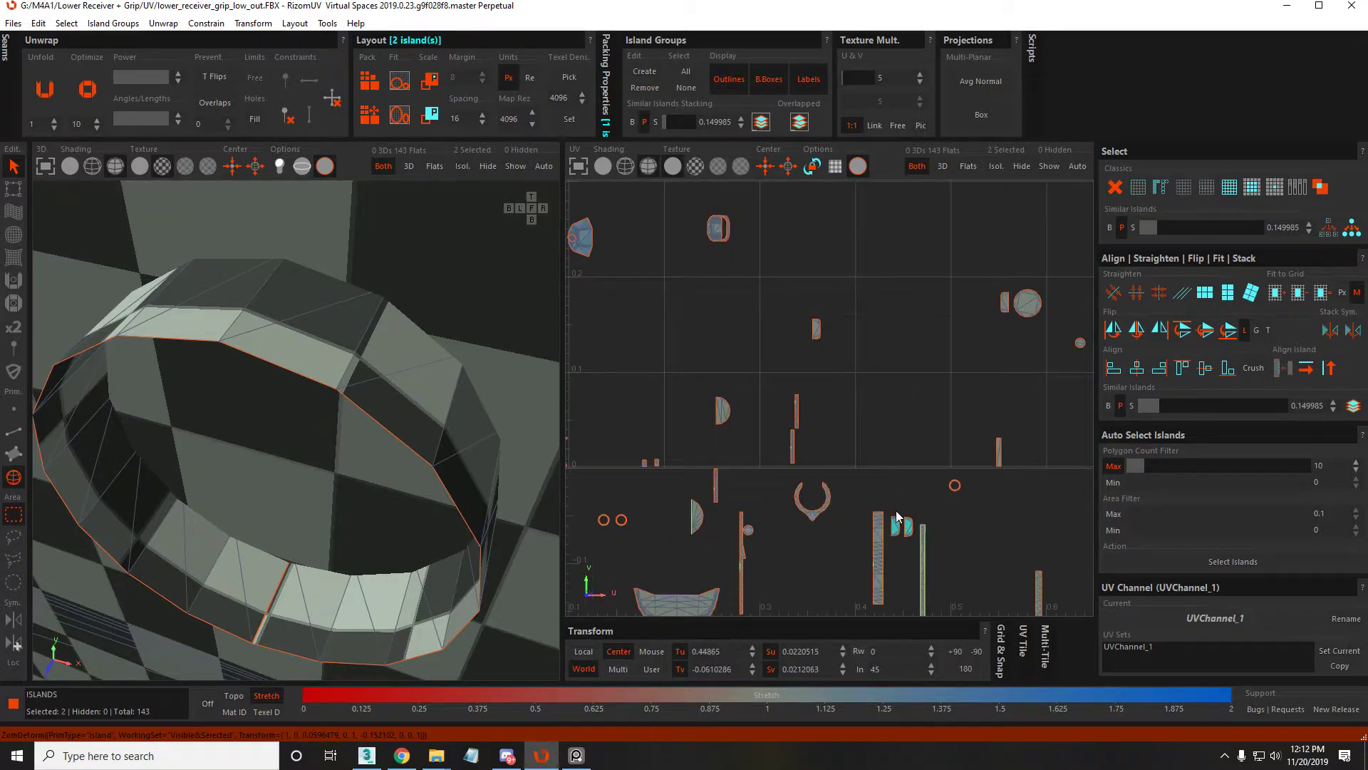
Move the two thin vertical strips and the half-disc island below the UV tile
scroll(778, 444, "up", 3)
scroll(778, 445, "up", 2)
scroll(802, 465, "down", 3)
scroll(690, 439, "up", 5)
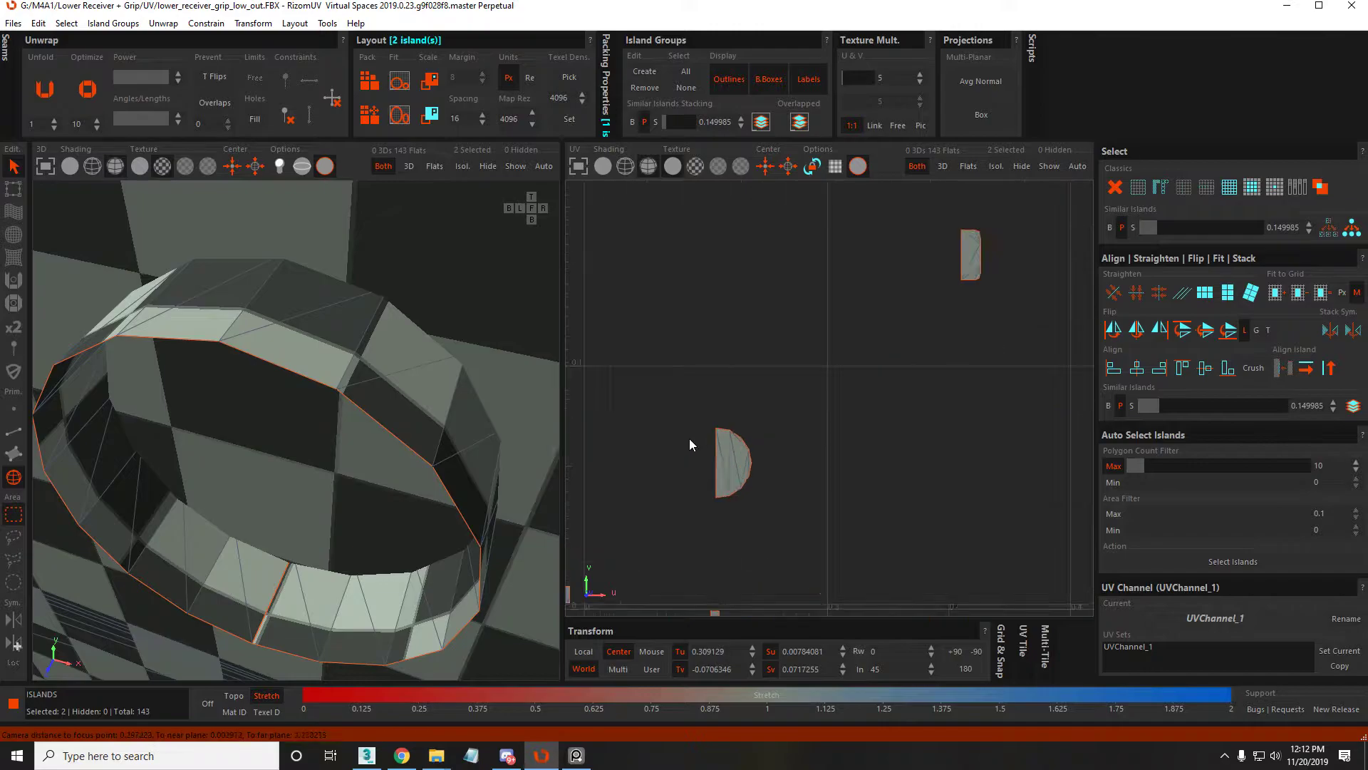
scroll(722, 471, "down", 3)
left_click(827, 491)
scroll(763, 469, "up", 4)
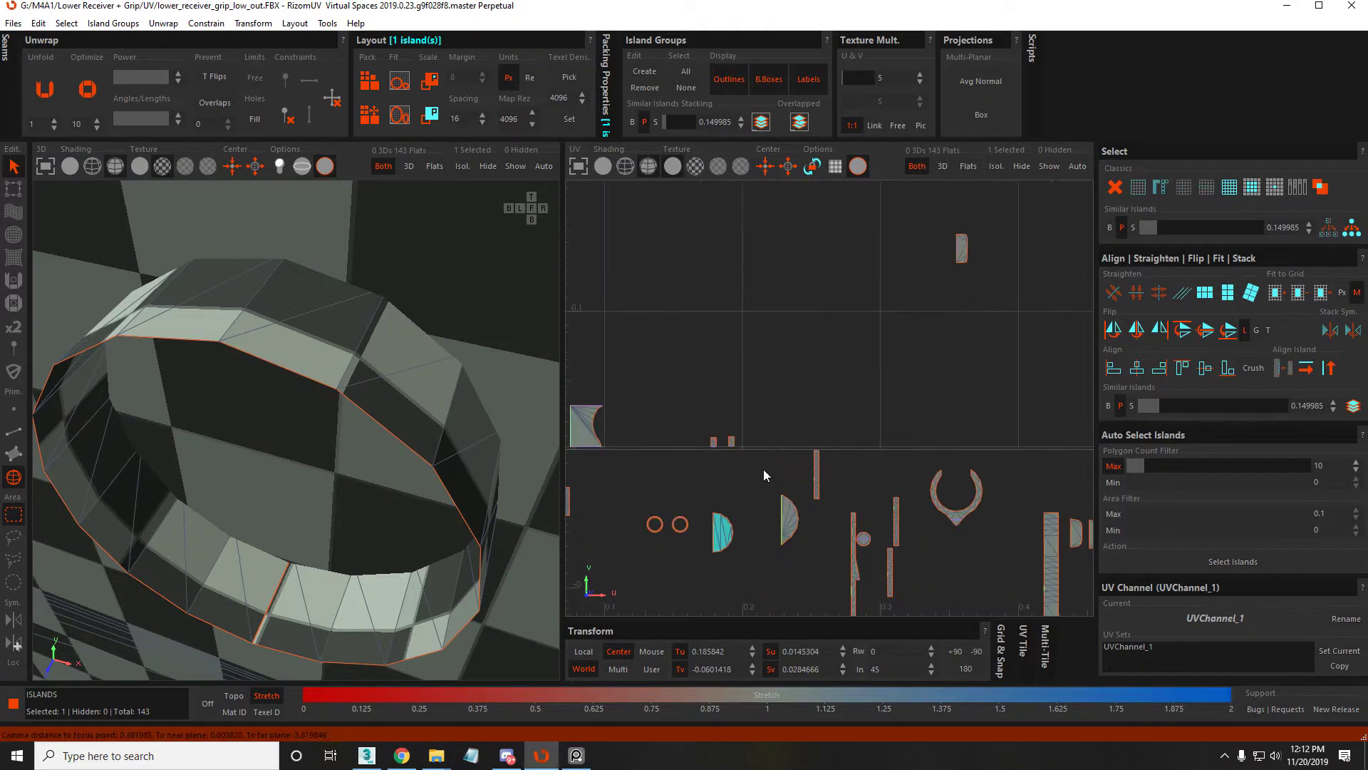
Select the two small rectangular islands at the tile's lower edge and move them below the tile
left_click(690, 398, "shift")
scroll(651, 406, "up", 3)
scroll(709, 415, "down", 5)
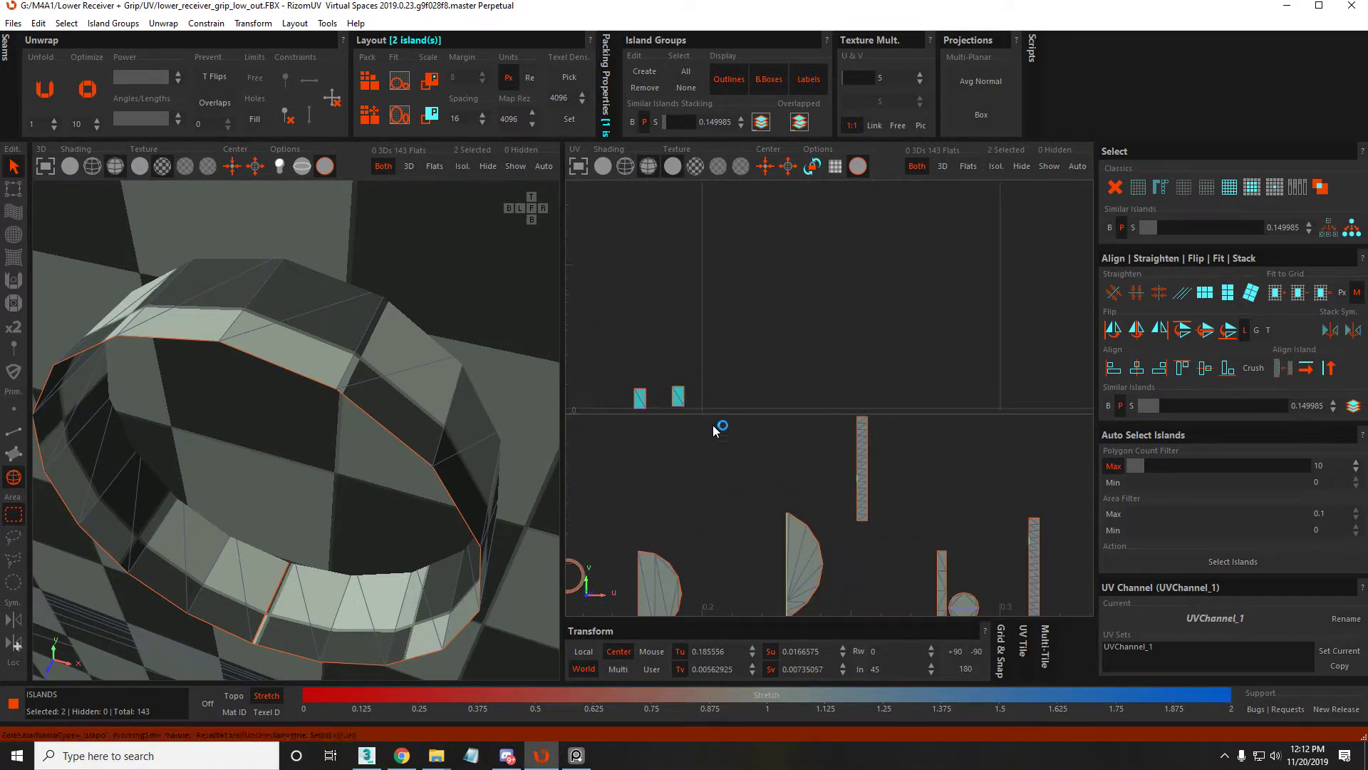
scroll(831, 517, "up", 4)
Select the lone small island with one flat side and rounded corners and move it down out of the UV tile
left_click(844, 406)
scroll(855, 421, "up", 5)
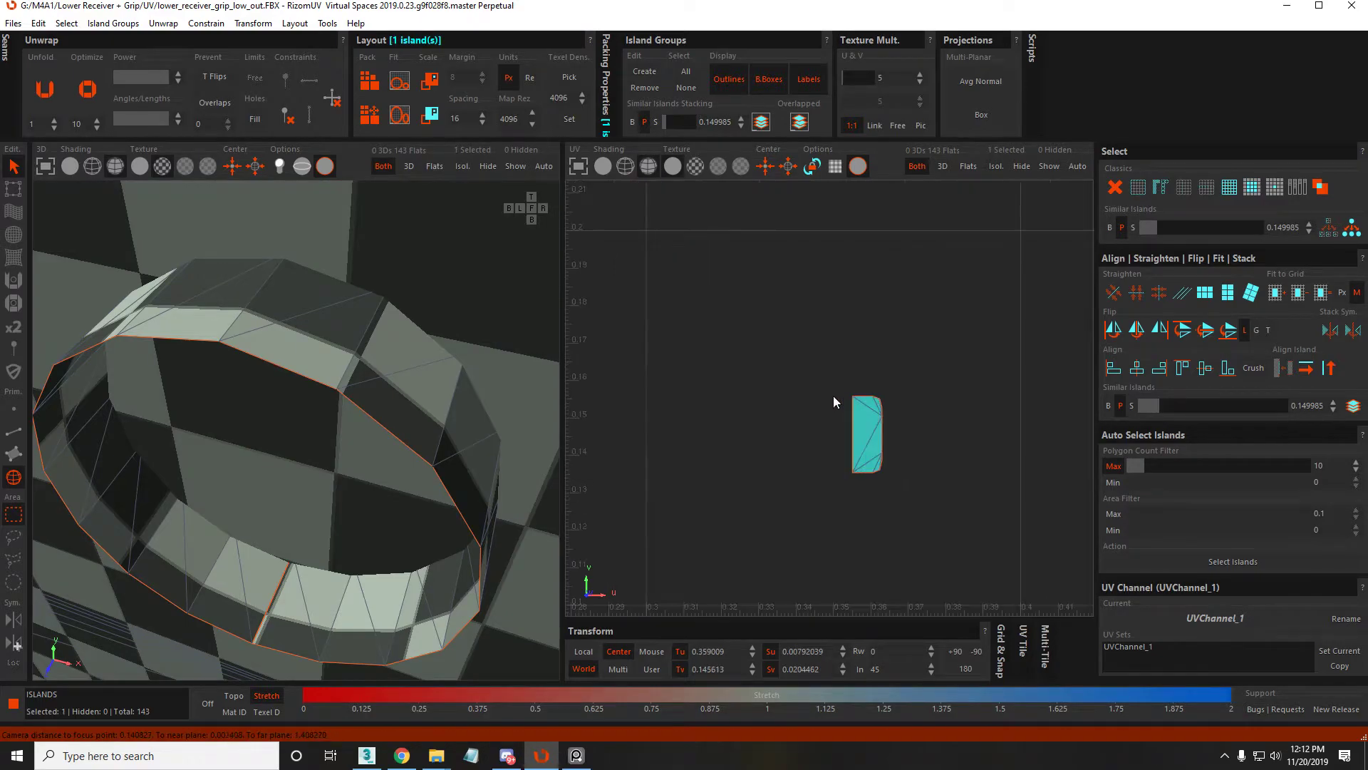
scroll(898, 451, "down", 10)
left_click_drag(900, 458, 908, 515)
scroll(902, 511, "up", 6)
key("F2")
left_click(817, 451)
key("F4")
scroll(840, 449, "down", 10)
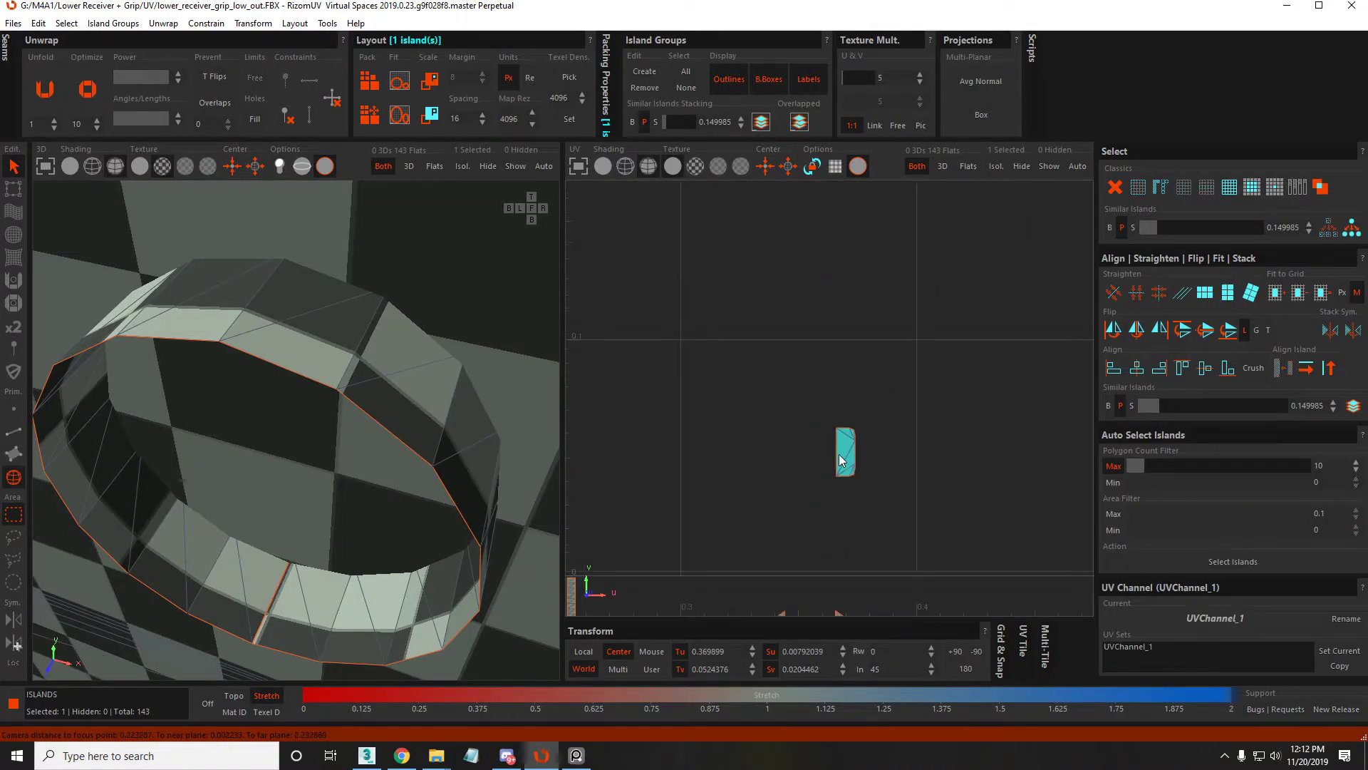
Rotate the large disc island so its central edge is horizontal and select the island
scroll(930, 434, "up", 8)
key("F2")
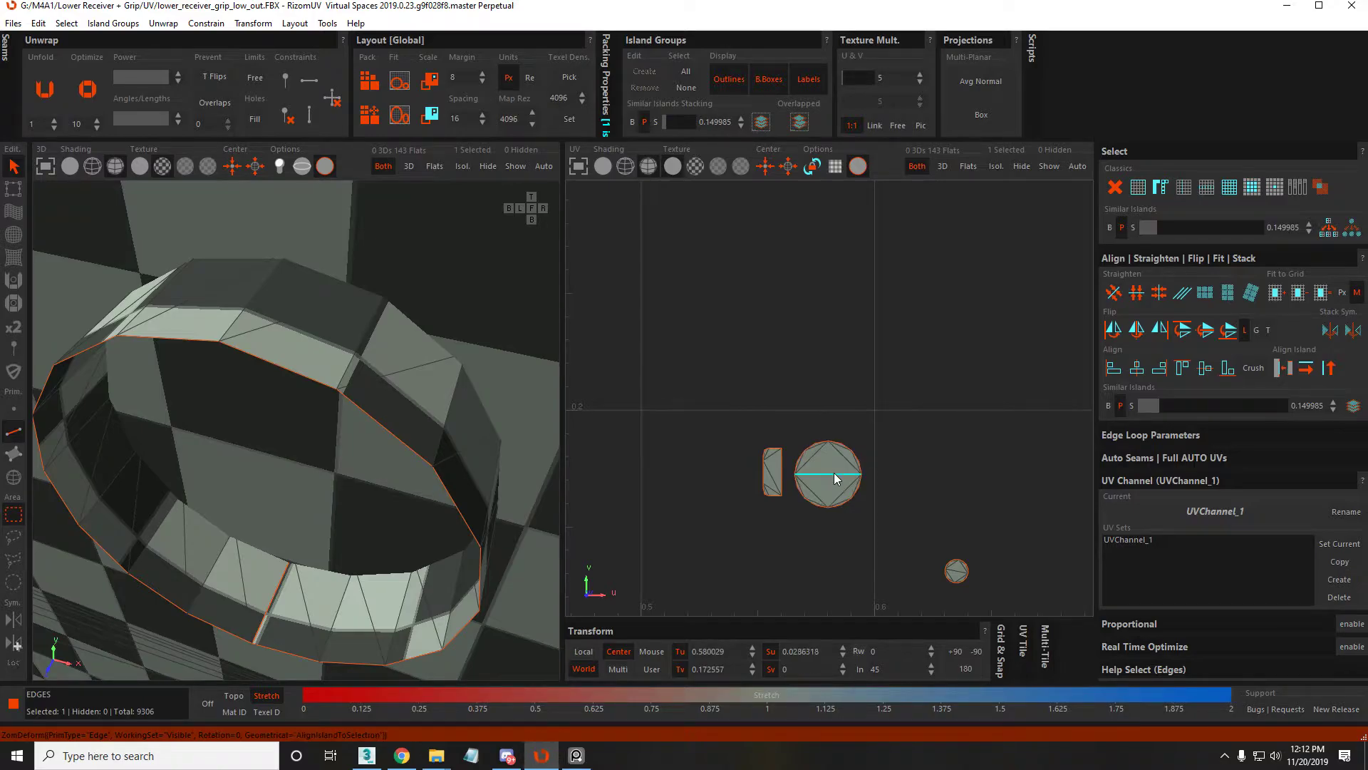
key("F4")
left_click(837, 478)
scroll(806, 472, "up", 6)
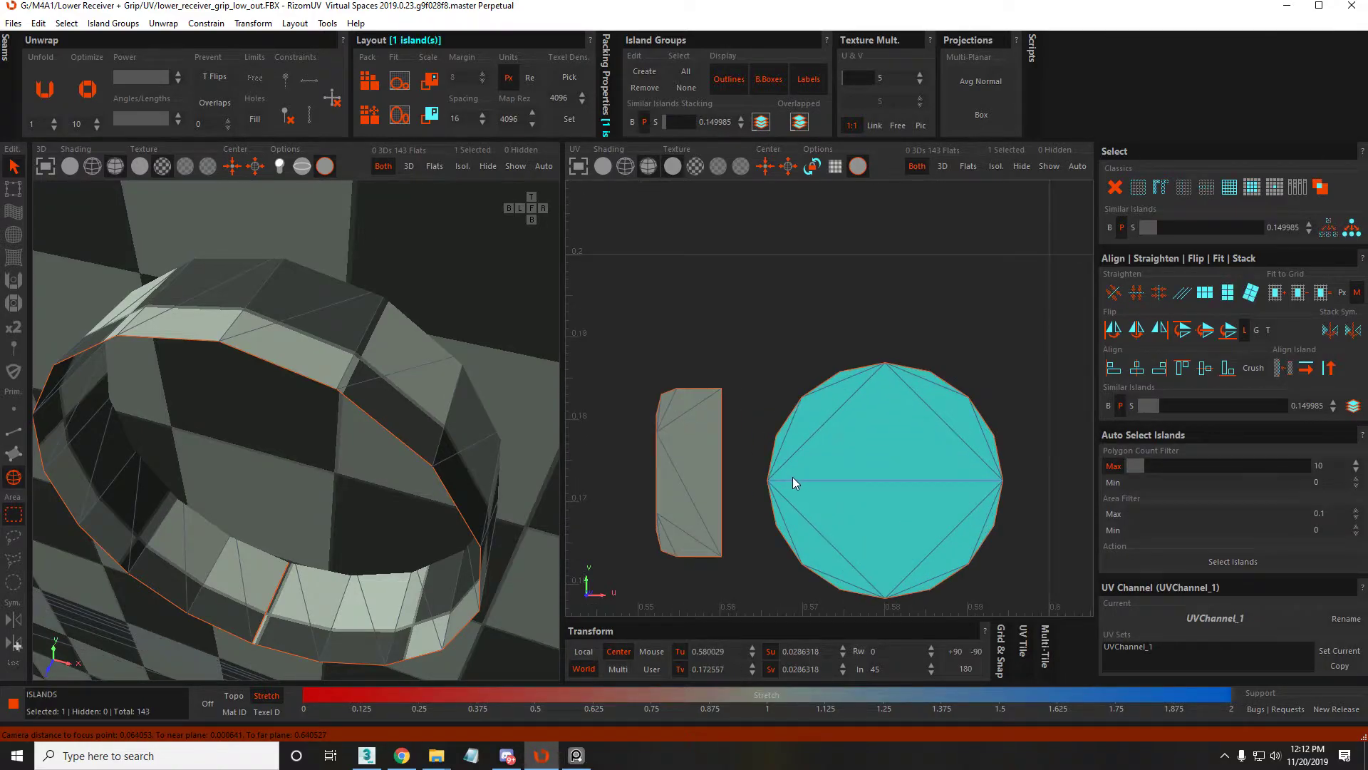
Rotate the small disc island so its slanted central edge is horizontal
scroll(856, 499, "down", 5)
scroll(905, 553, "up", 2)
scroll(905, 558, "up", 3)
key("F2")
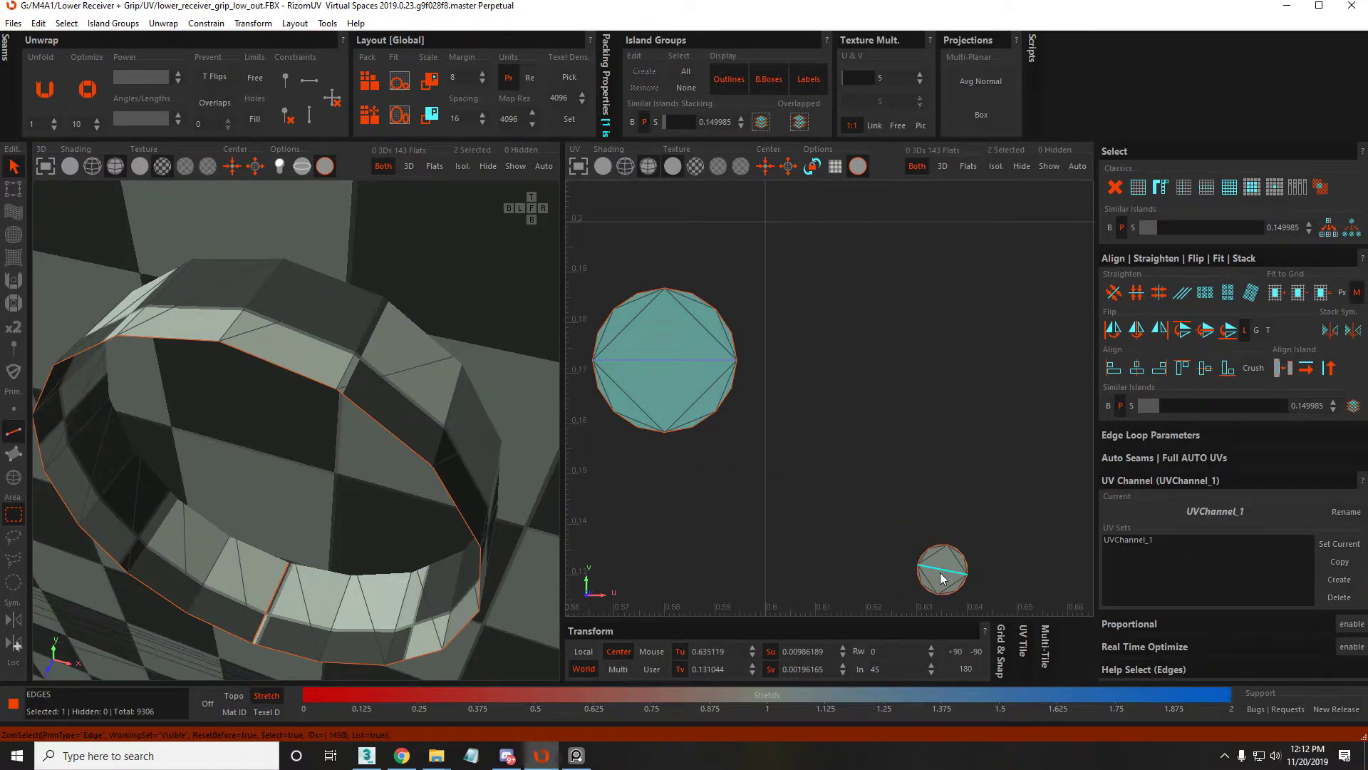
left_click(942, 576)
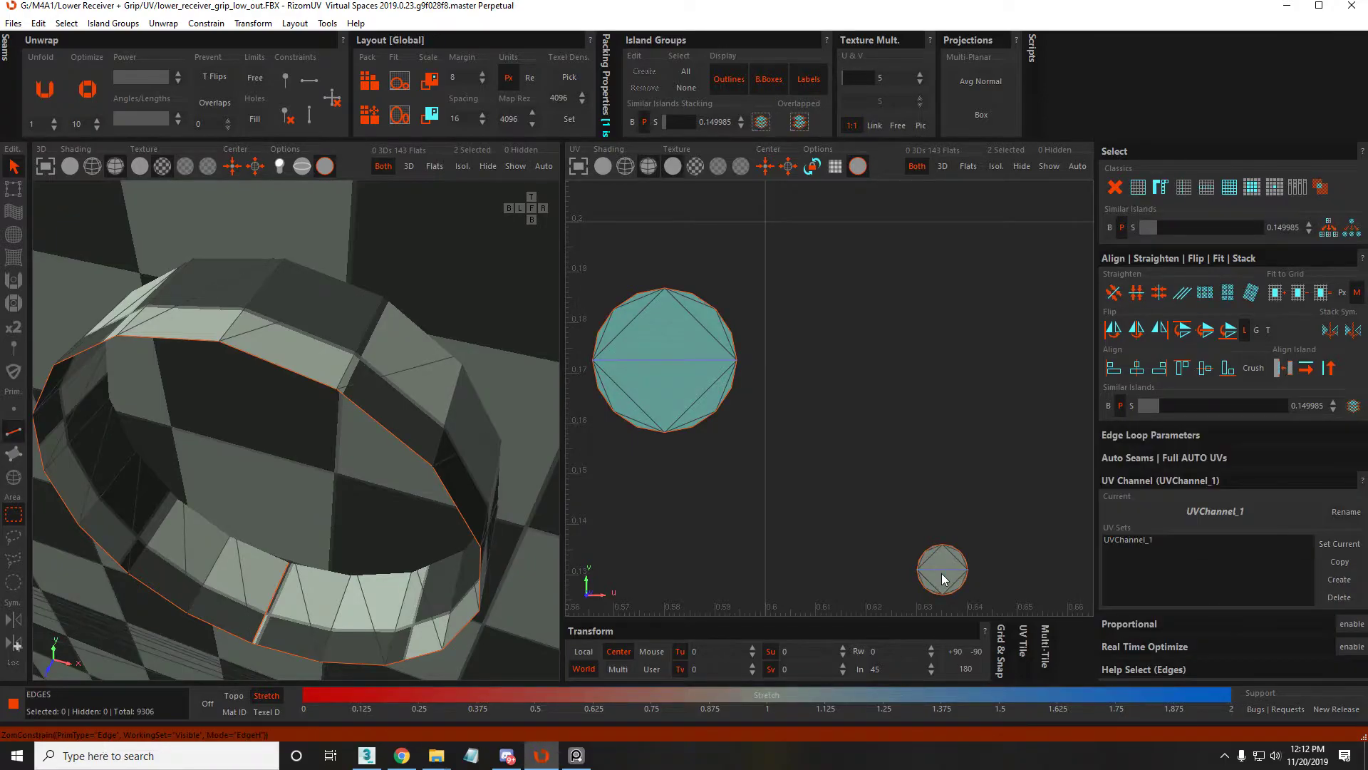
Move the large disc, the small disc and the flat-sided island beside them together below the UV tile
scroll(925, 562, "down", 5)
scroll(926, 528, "up", 3)
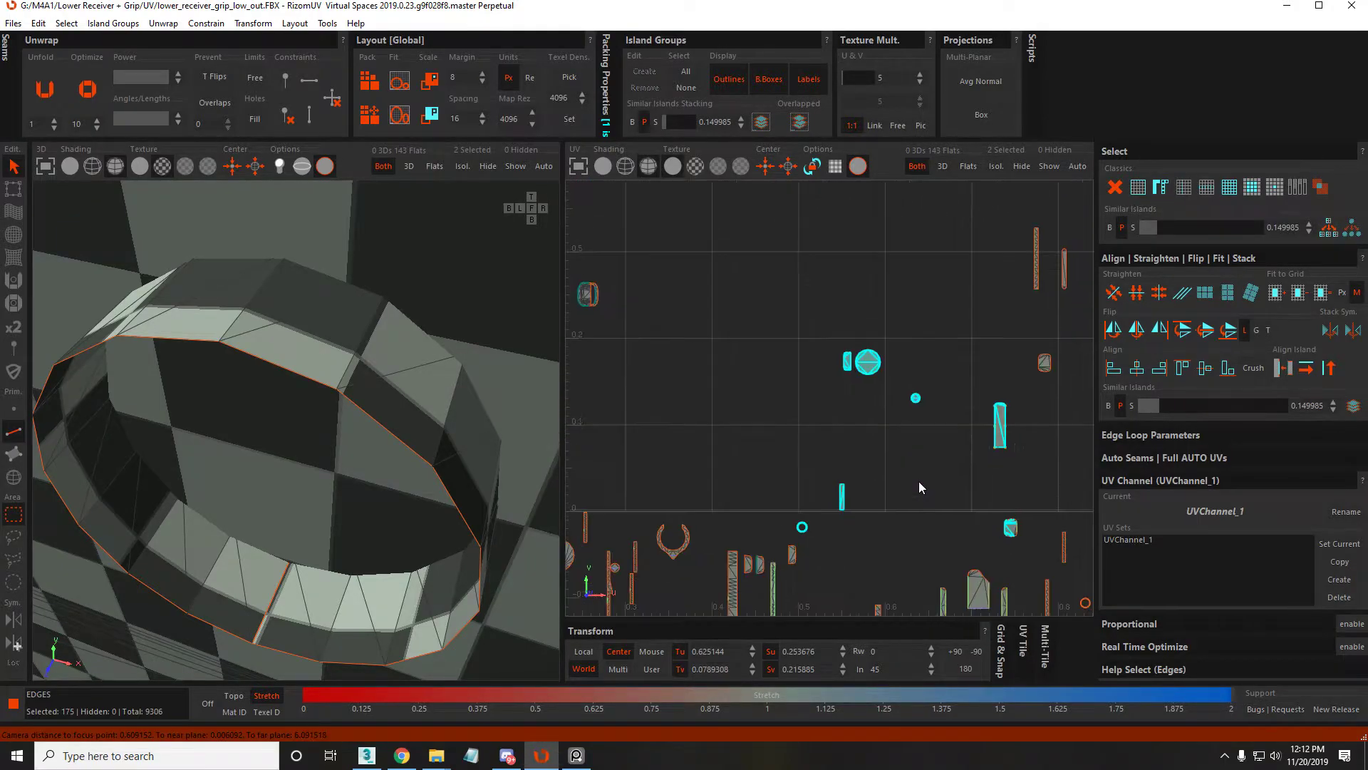
key("F4")
scroll(912, 470, "down", 2)
scroll(980, 412, "up", 4)
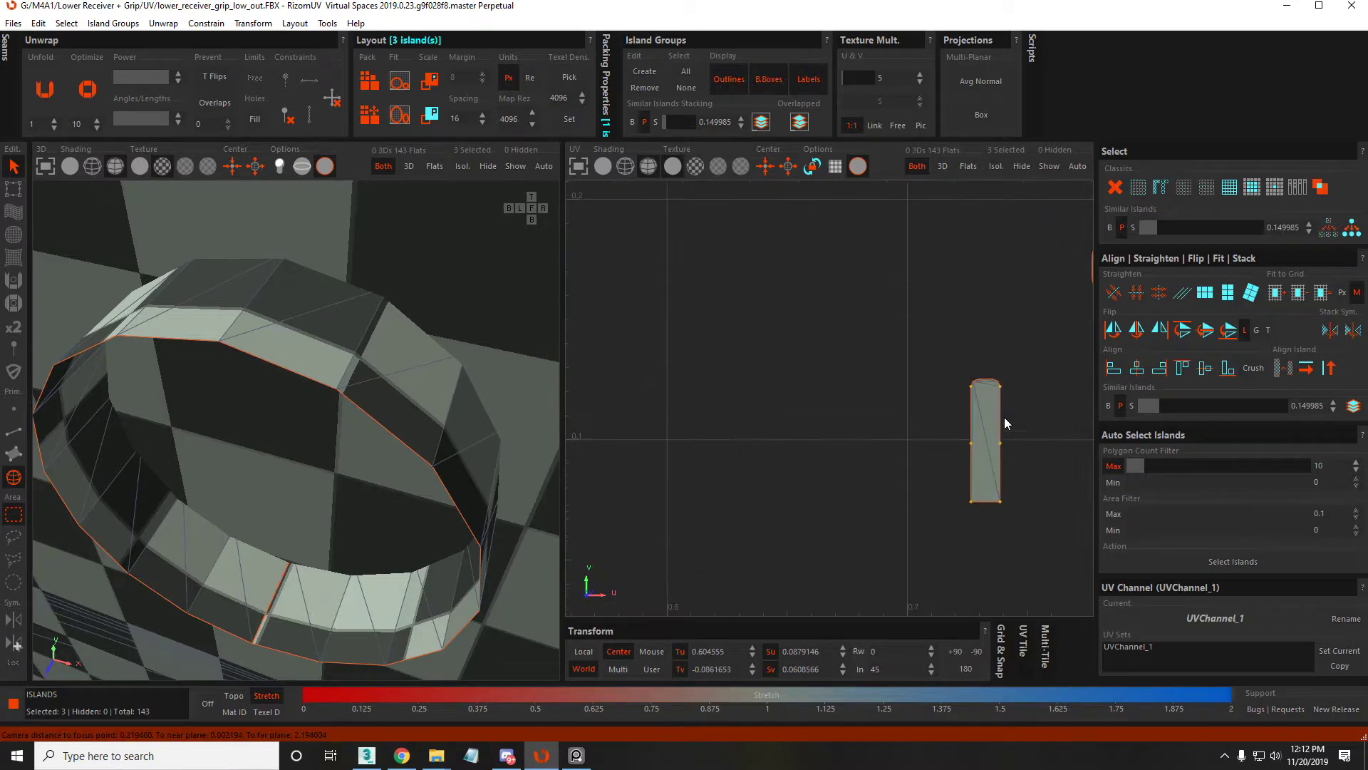
Select the rounded rectangle, the tall narrow rectangle and the two strips above them and move them outside the tile, to its lower right
scroll(758, 495, "down", 3)
scroll(845, 396, "up", 6)
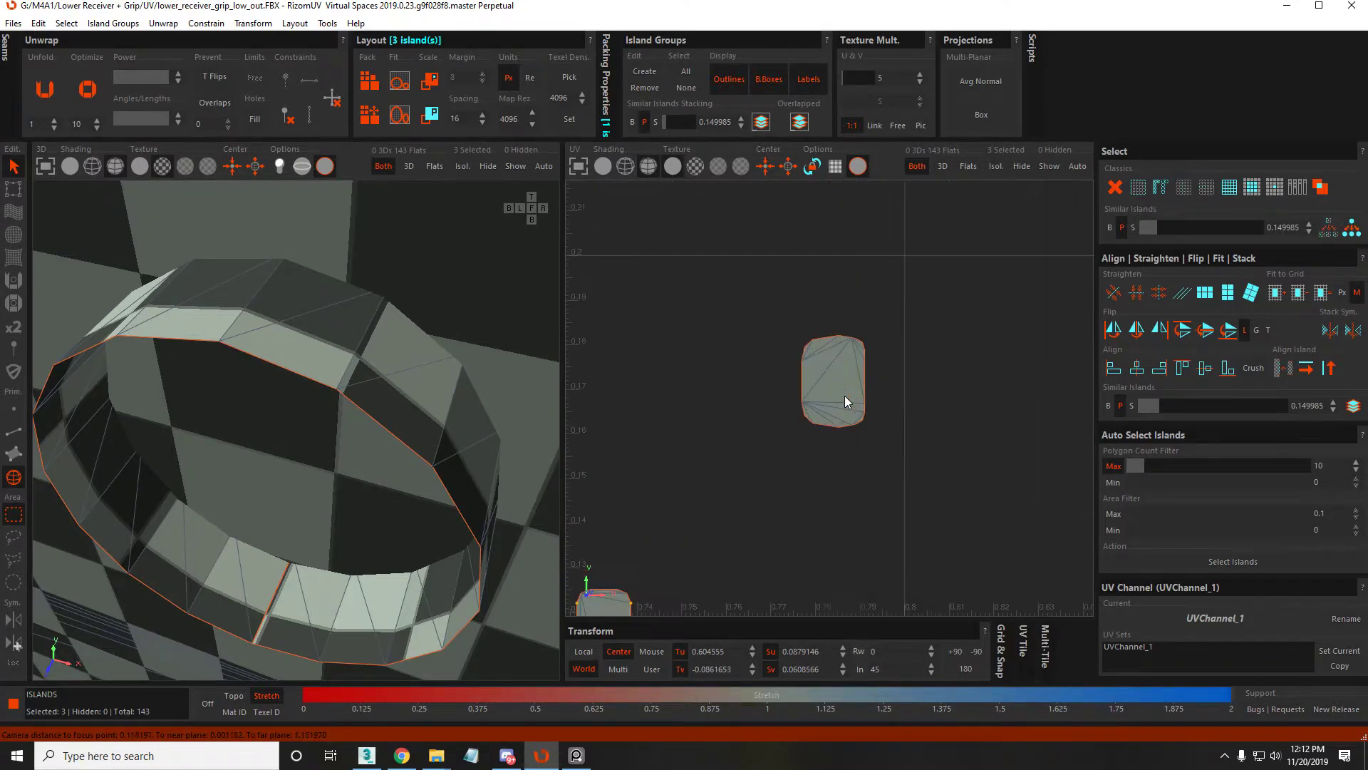
scroll(844, 395, "down", 8)
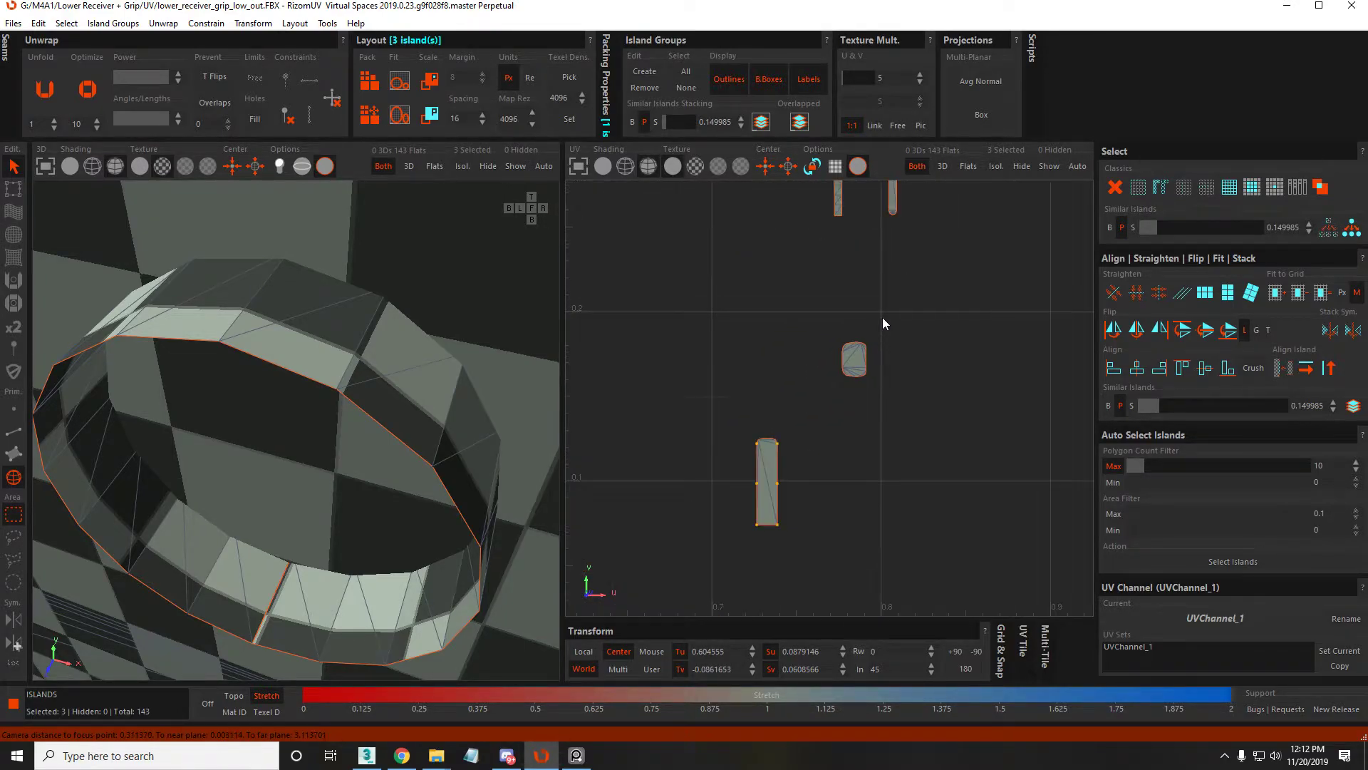
scroll(858, 364, "up", 5)
scroll(858, 363, "down", 5)
left_click_drag(757, 300, 899, 509)
scroll(875, 477, "down", 5)
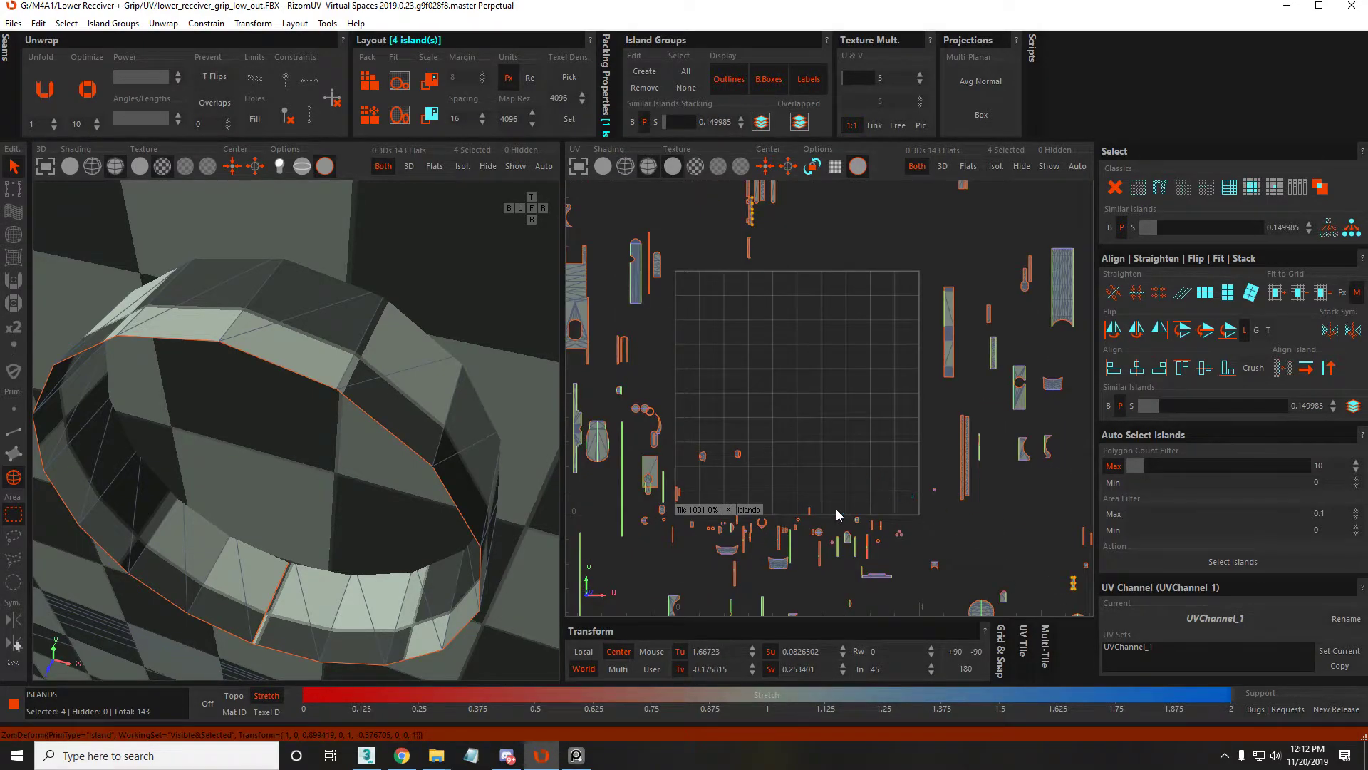
scroll(771, 455, "up", 8)
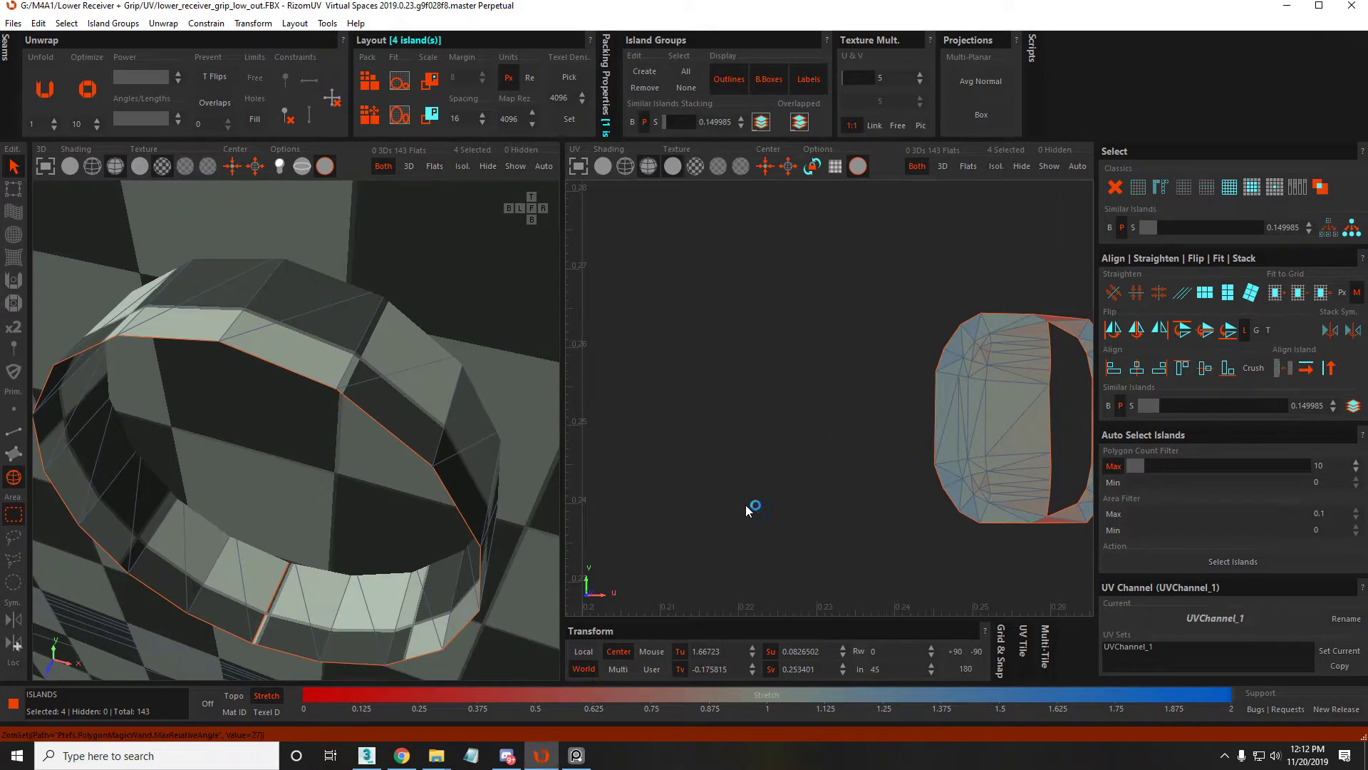
scroll(809, 438, "down", 1)
scroll(712, 486, "down", 4)
scroll(803, 451, "up", 8)
scroll(802, 451, "down", 8)
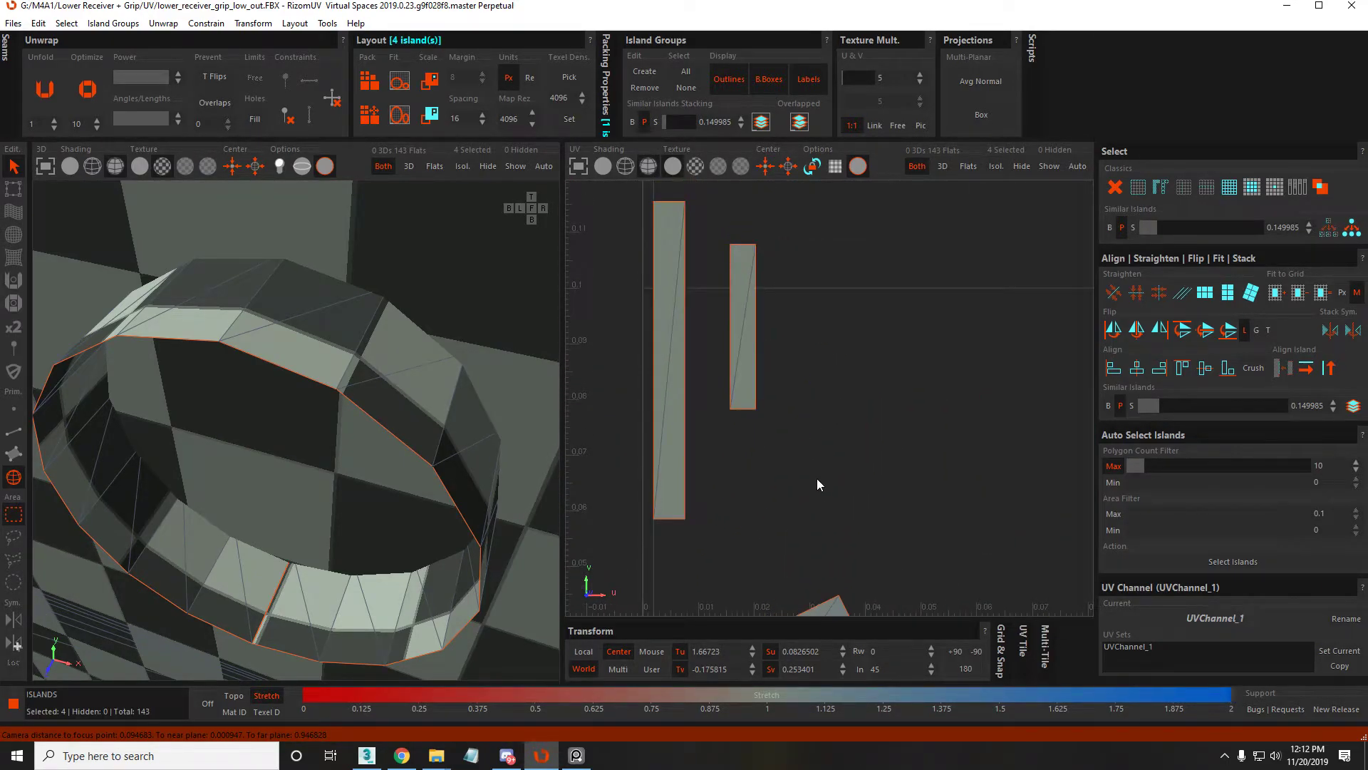
left_click_drag(723, 372, 990, 572)
key("f")
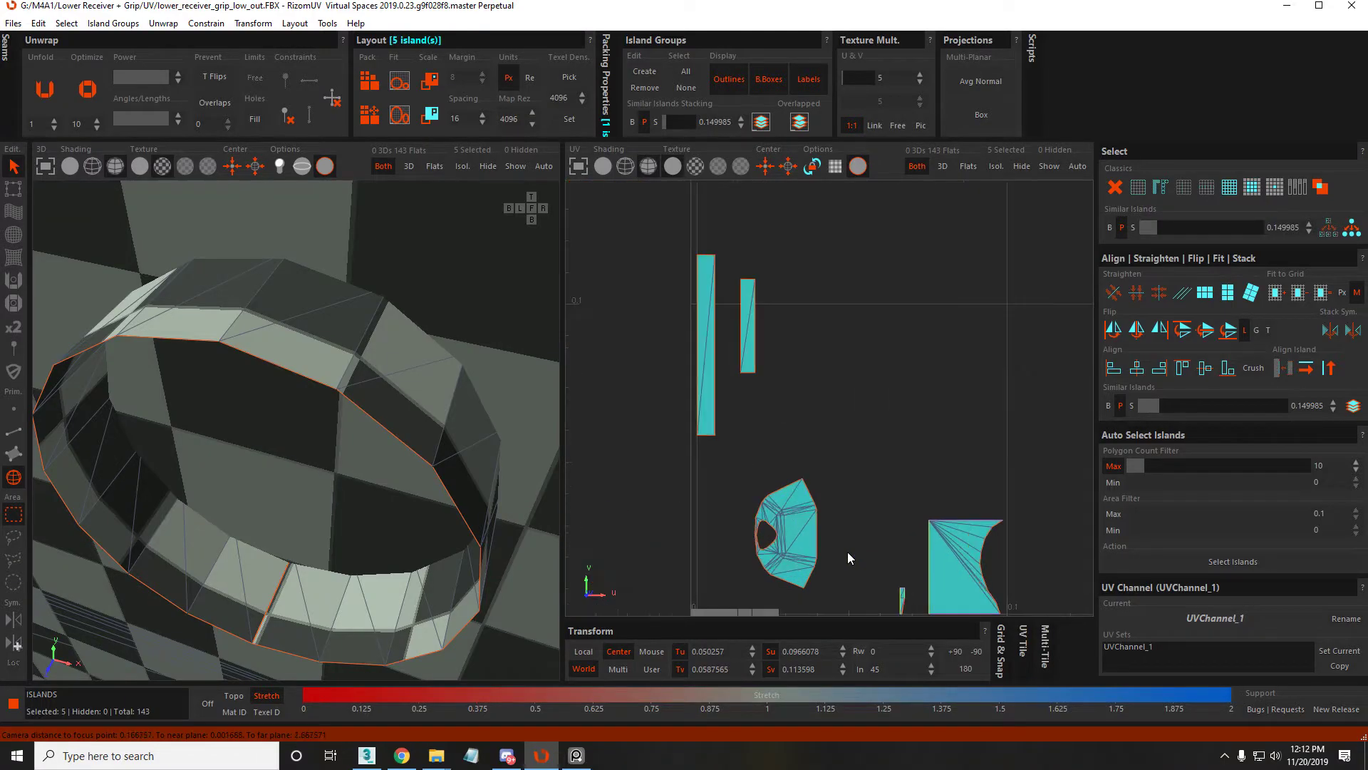
left_click(837, 552)
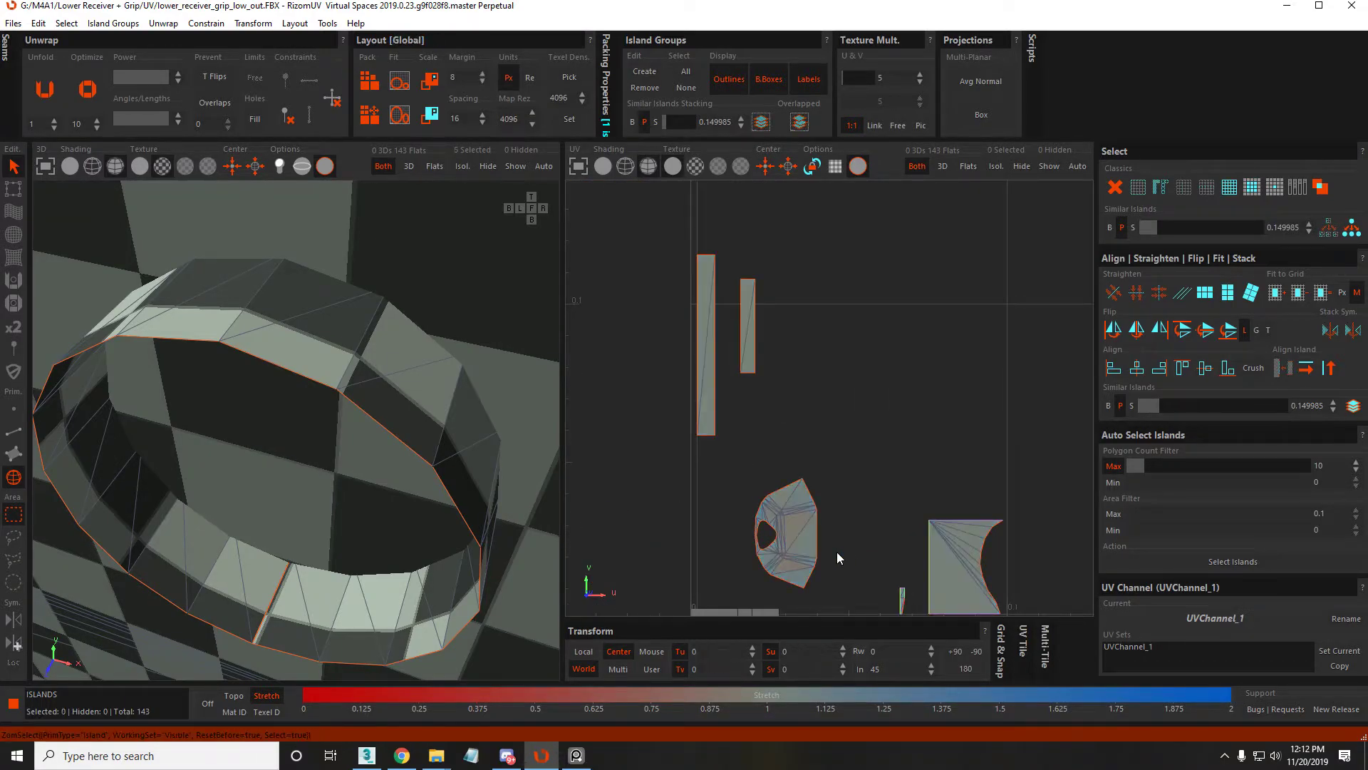
Move the faceted island with the round hole away from the tile's corner, up beside the other unfinished islands
left_click(802, 546)
scroll(799, 546, "up", 3)
scroll(782, 545, "down", 5)
left_click_drag(784, 545, 962, 352)
scroll(863, 441, "down", 3)
scroll(866, 525, "up", 5)
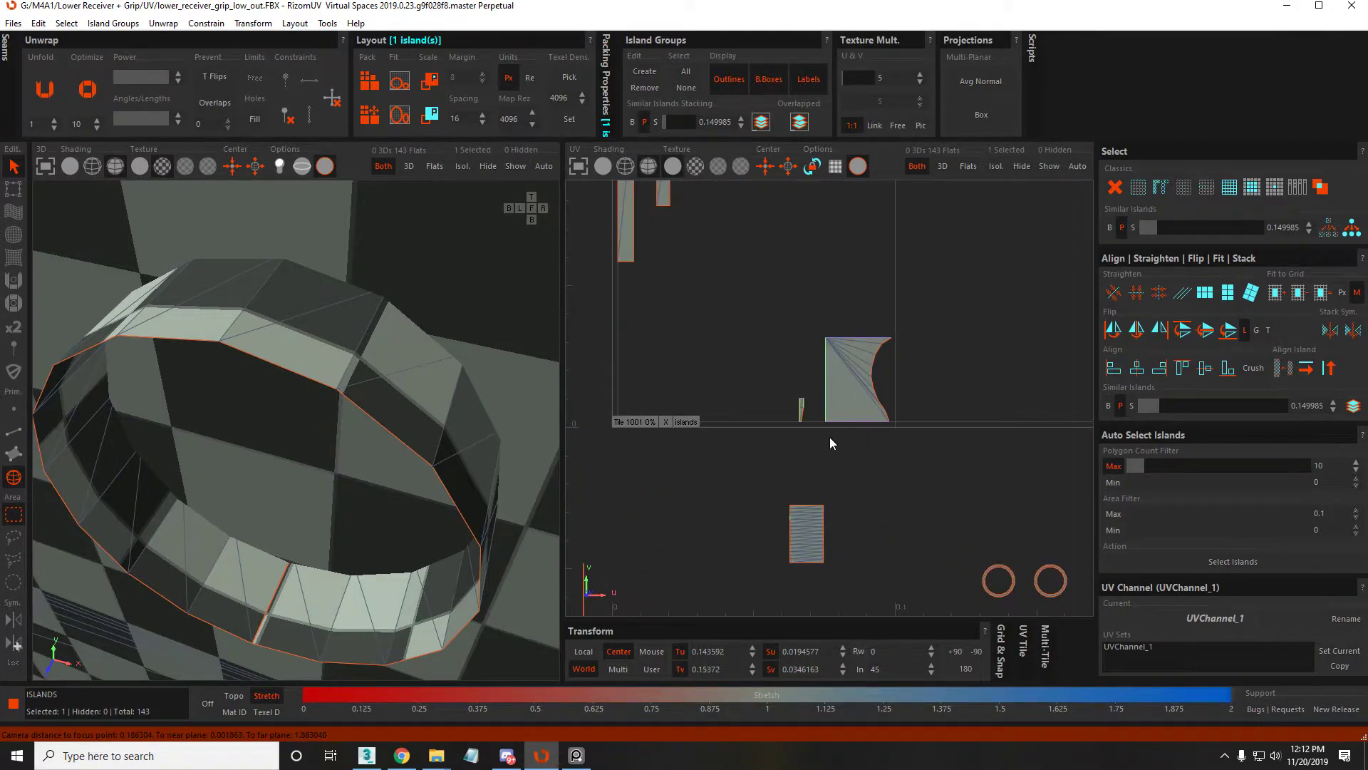
Select the two strips, the small sliver and the curved-side rectangle in the tile's corner and move them outside to the left
scroll(829, 437, "down", 3)
left_click(902, 447)
scroll(883, 434, "down", 3)
left_click(870, 424)
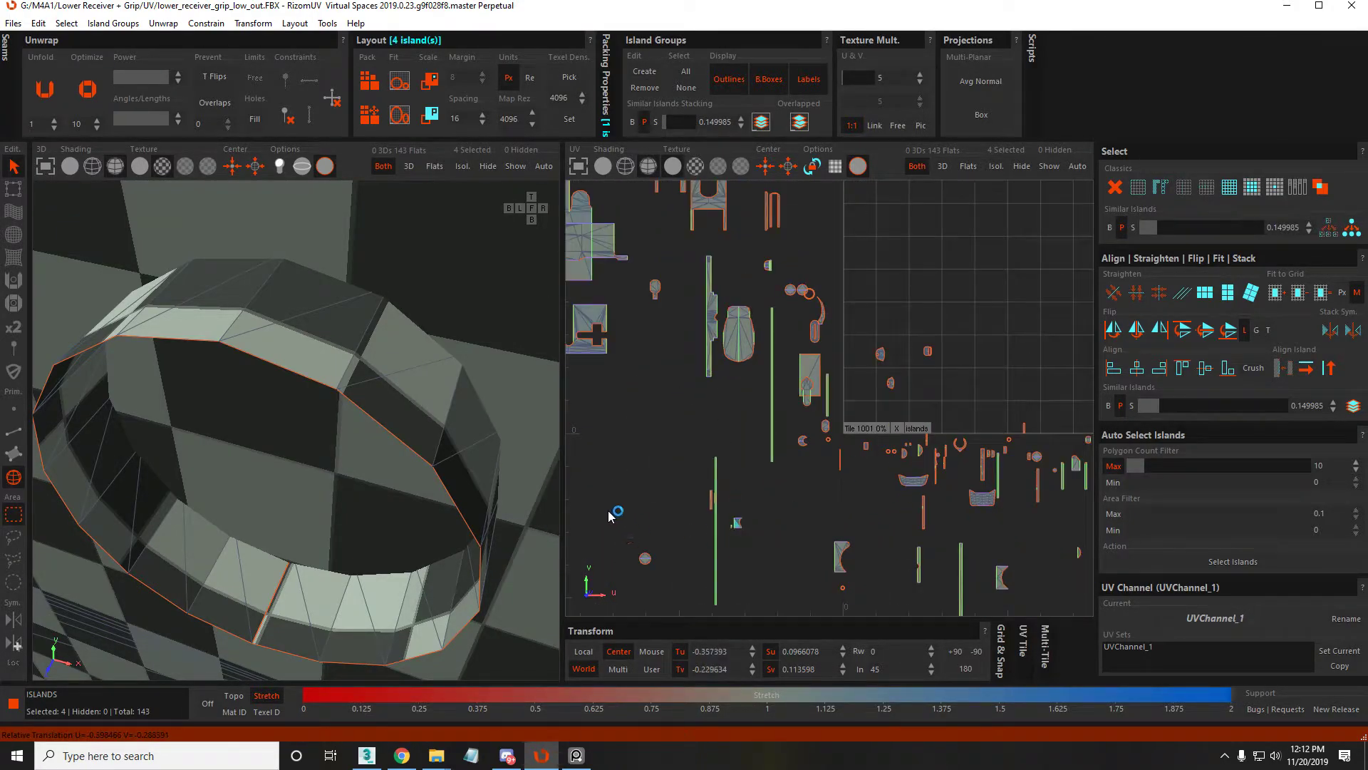
scroll(972, 429, "up", 2)
Select the three remaining islands in the UV tile, isolate them and frame them in the 3D view
scroll(942, 441, "up", 6)
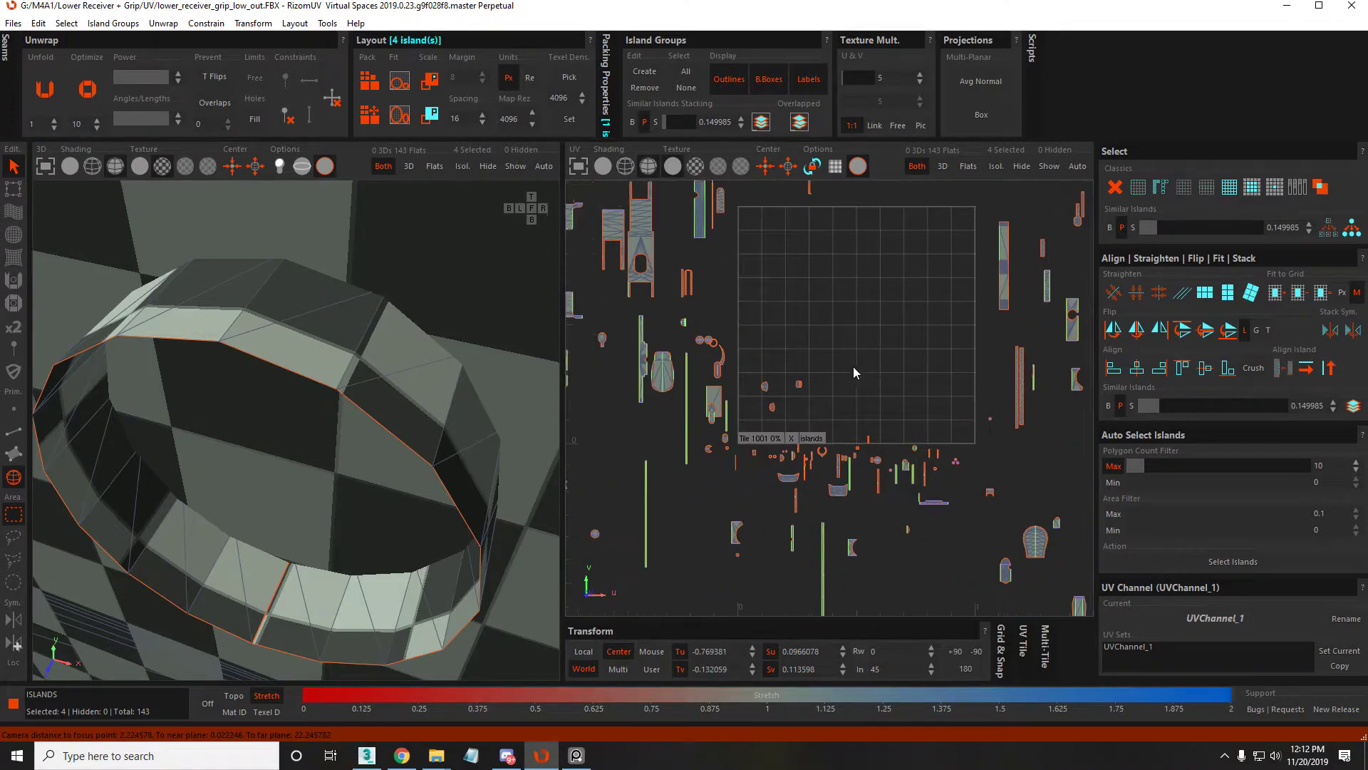
scroll(760, 291, "up", 4)
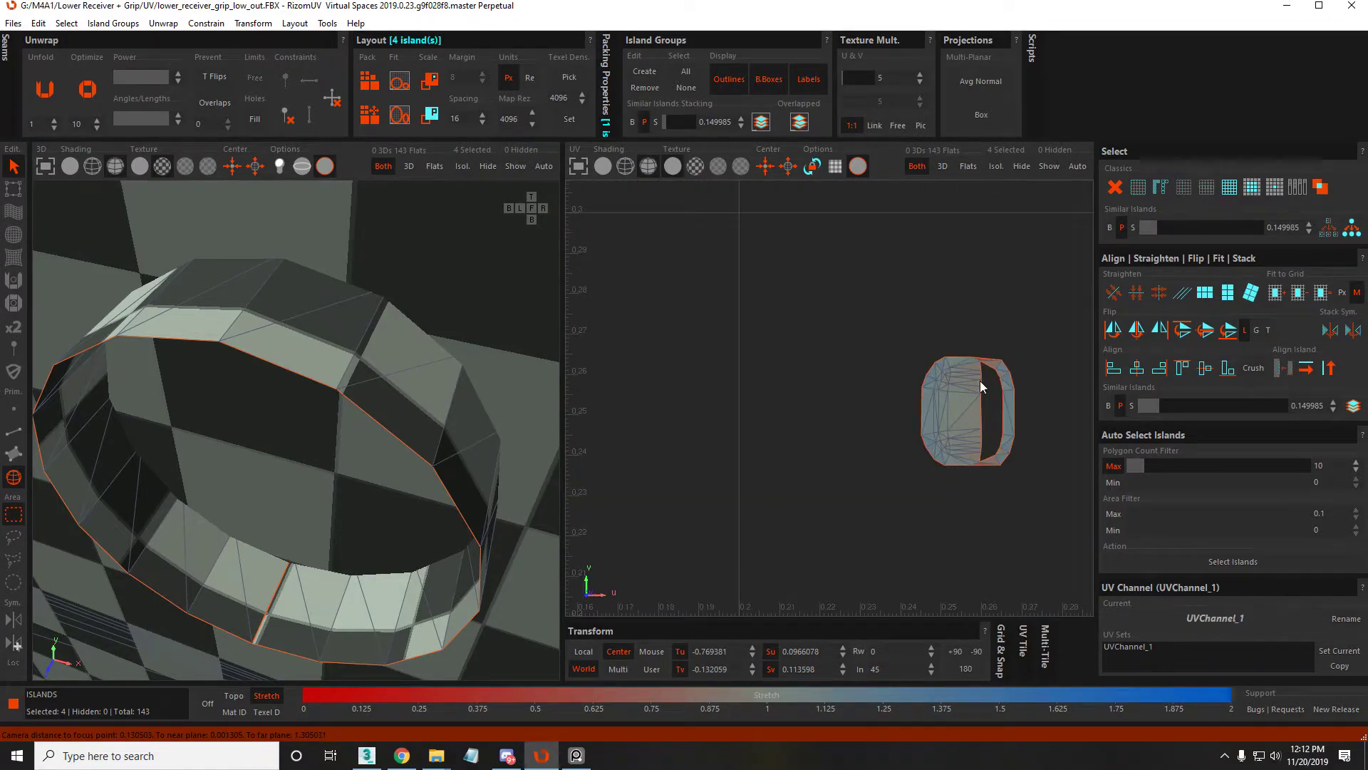
scroll(981, 379, "down", 2)
left_click_drag(633, 305, 973, 554)
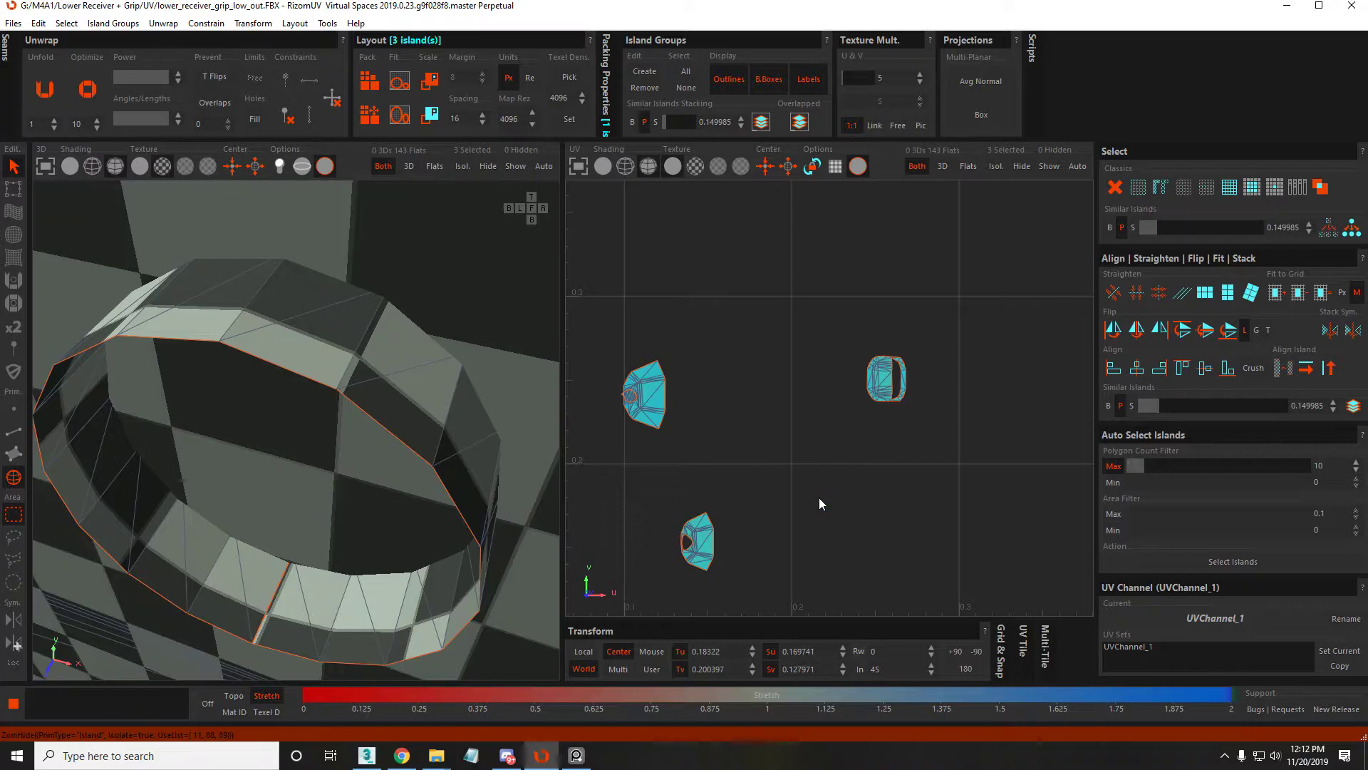
key("i")
key("f")
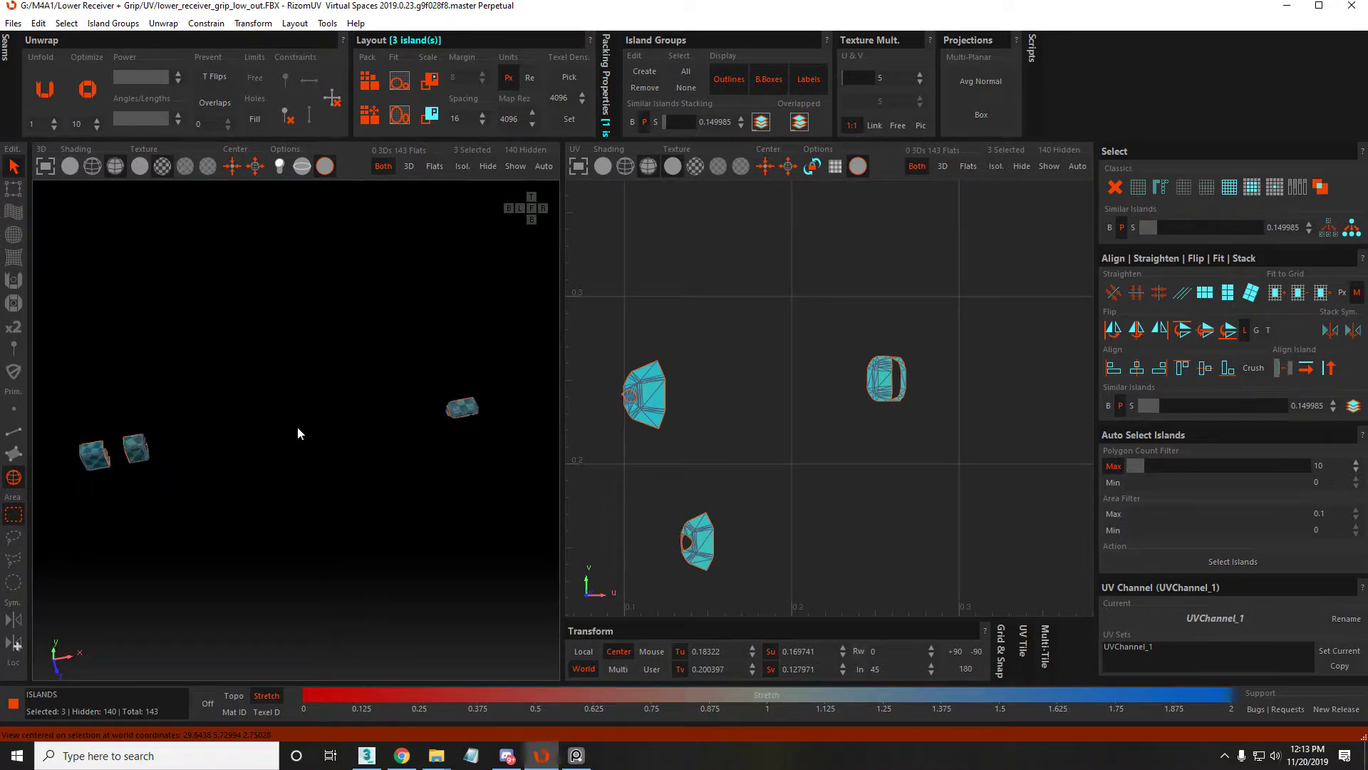
Isolate the larger faceted island with the round hole and frame its block in the 3D view
left_click(666, 397)
key("i")
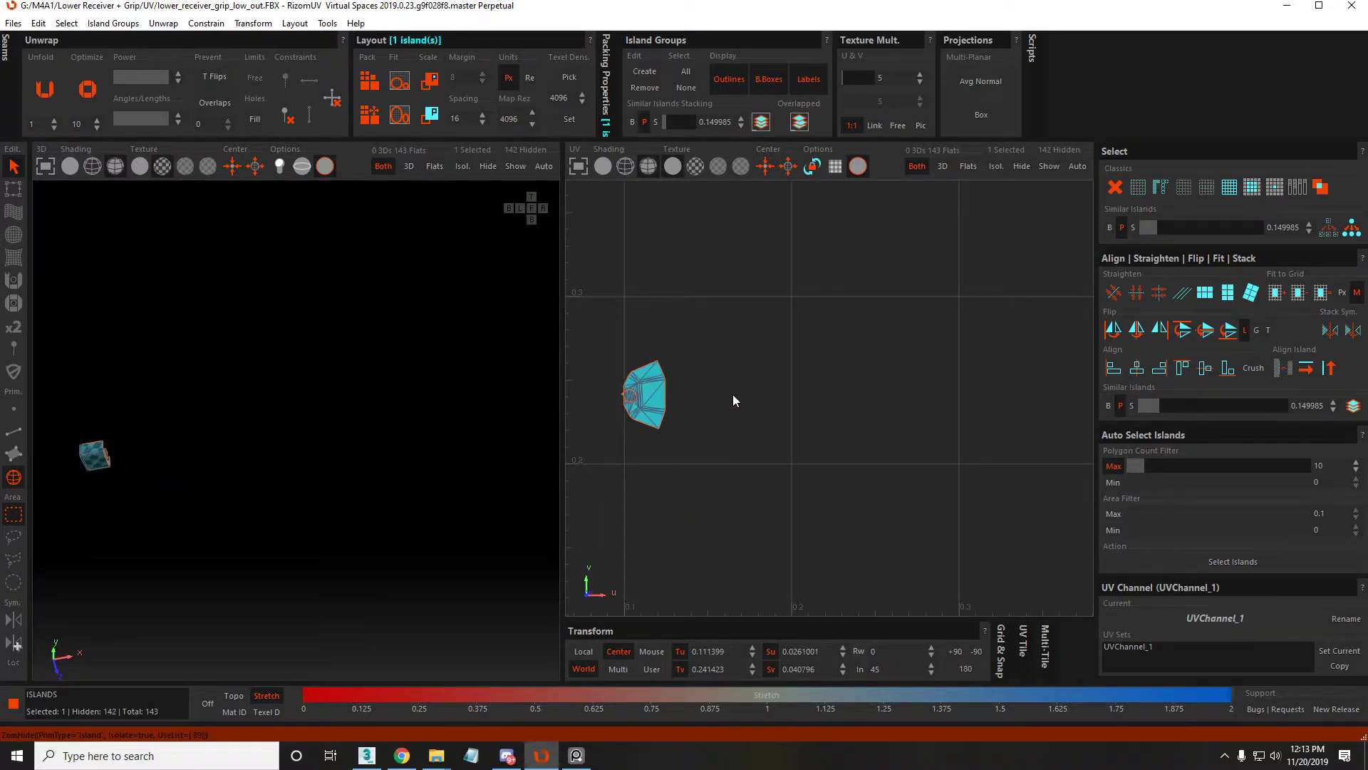
scroll(165, 440, "up", 3)
key("f")
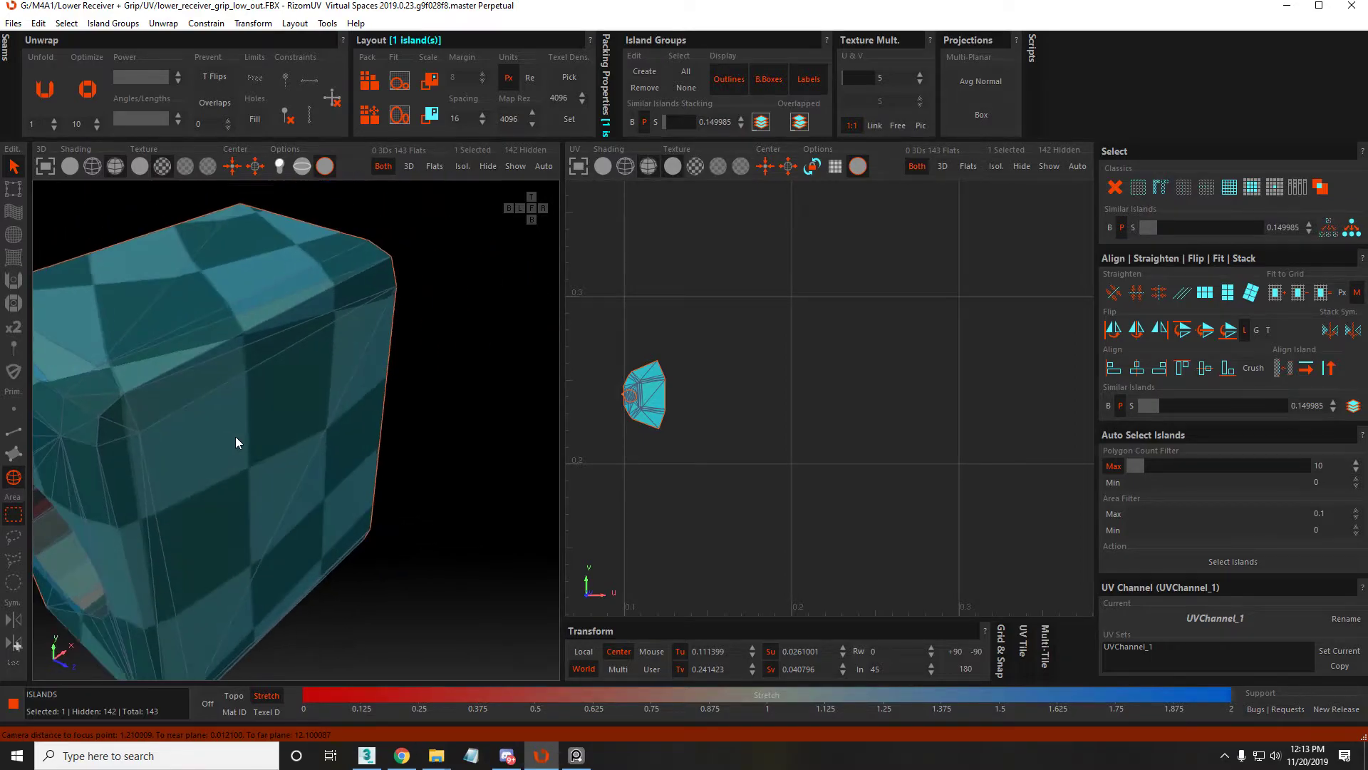
Cut the edge loop around the block just below its beveled top
key("F2")
left_click(143, 432)
left_click_drag(142, 432, 169, 416, "alt")
left_click(169, 415)
key("v")
key("c")
Cut the matching edge loop around the block just above its beveled bottom
left_click_drag(237, 489, 224, 469, "alt")
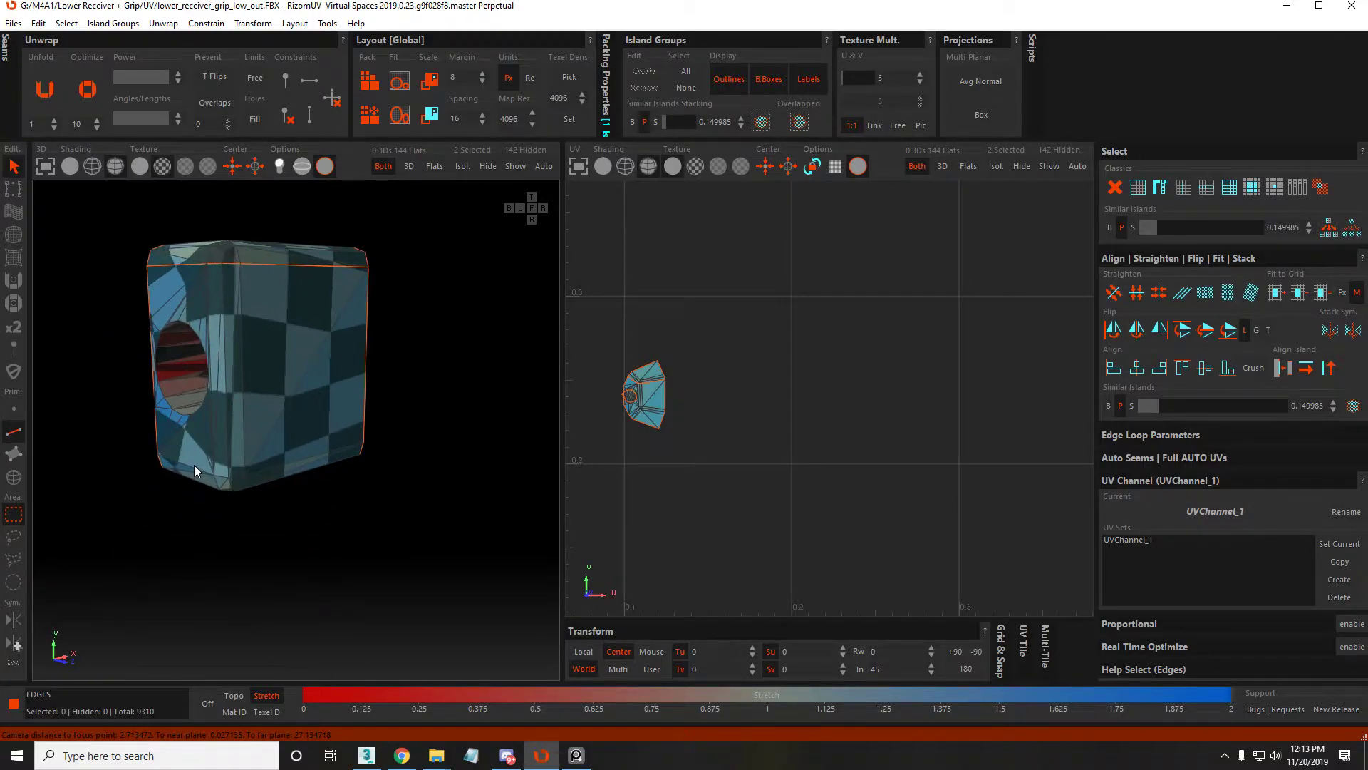
left_click_drag(314, 466, 182, 406, "alt")
left_click(302, 454)
key("c")
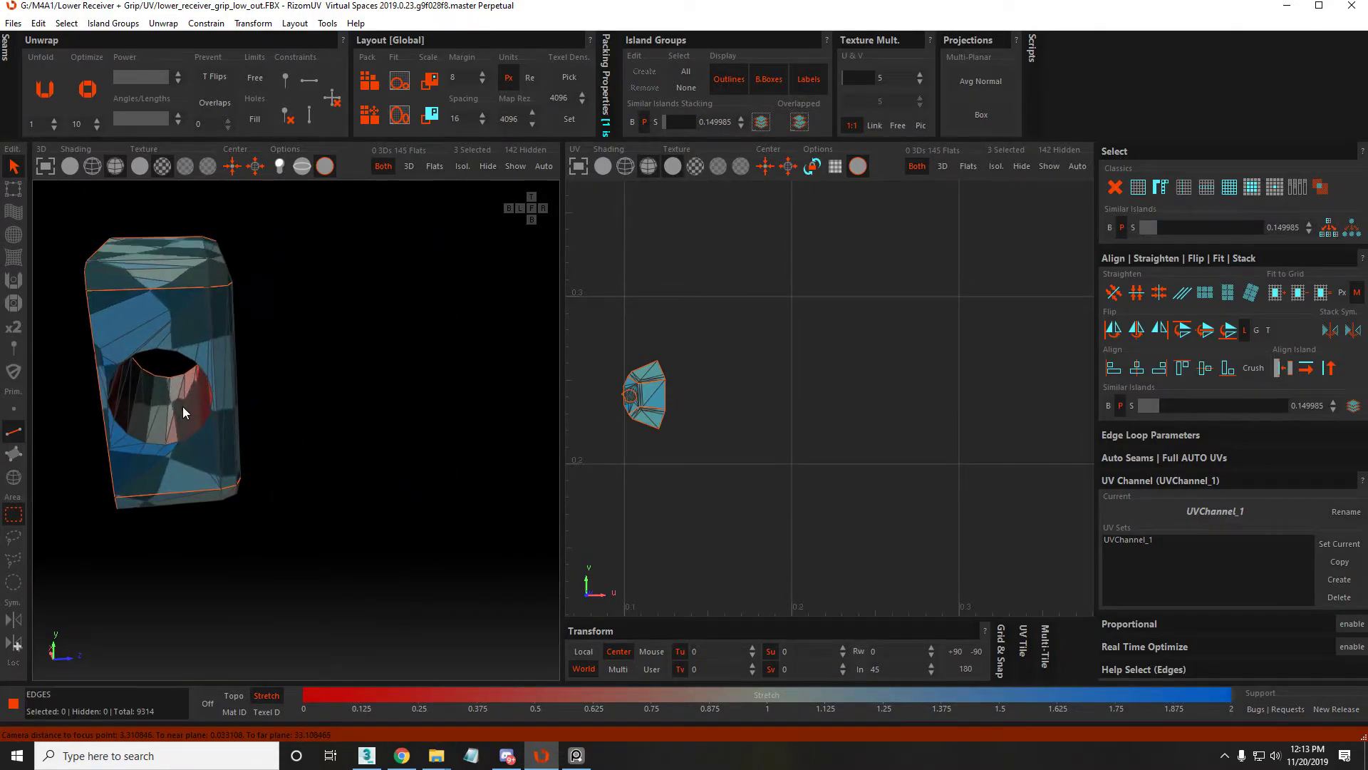
Cut the edge loop around the round hole's rim on the block's face and select the separated inner wall island
key("F4")
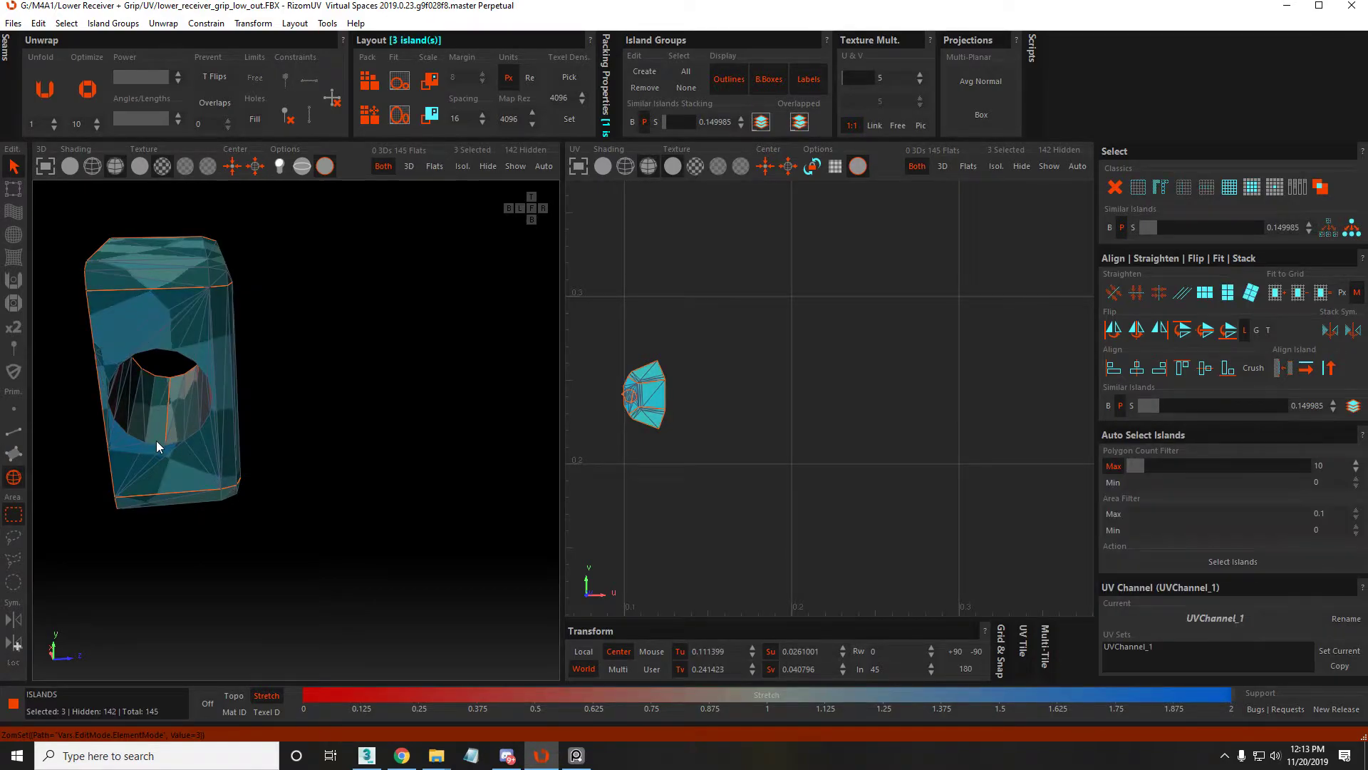
scroll(221, 486, "up", 5)
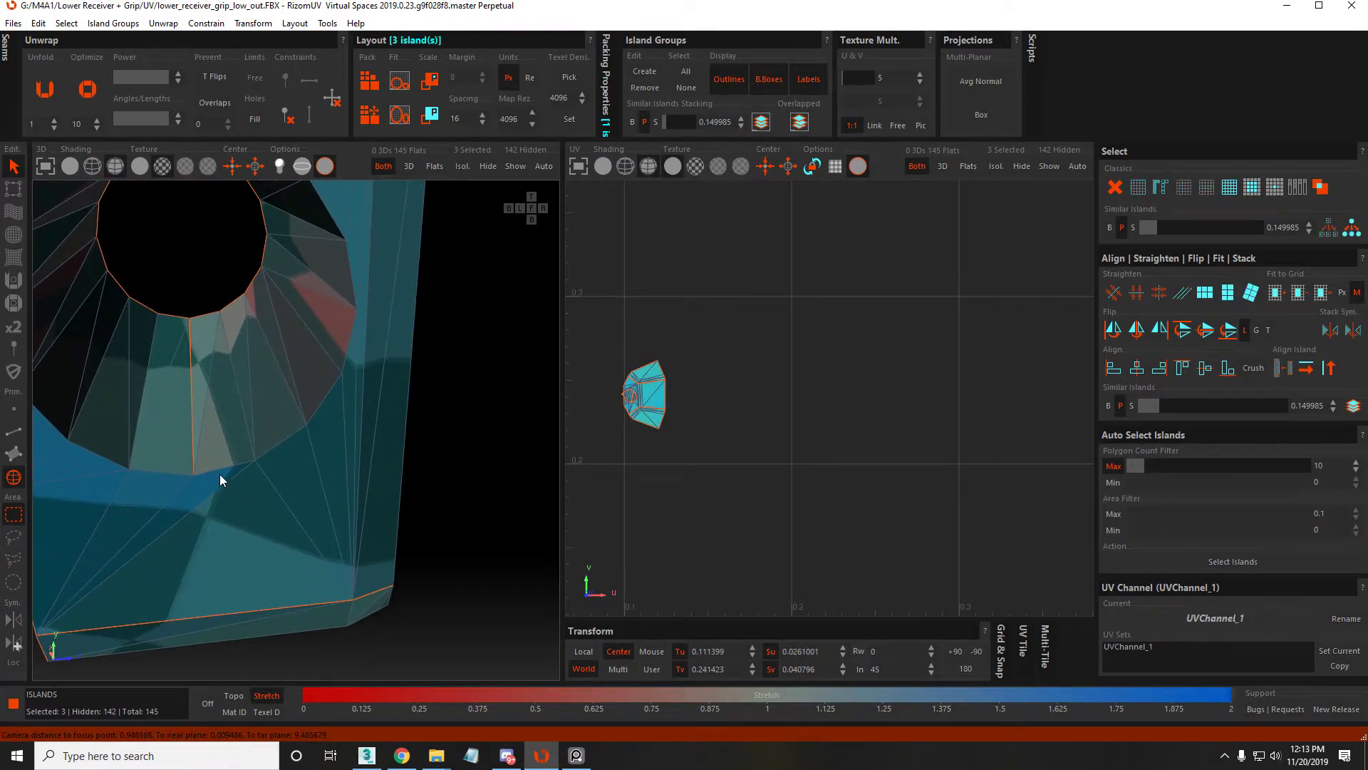
key("F2")
left_click(242, 467)
left_click_drag(243, 468, 160, 441, "alt")
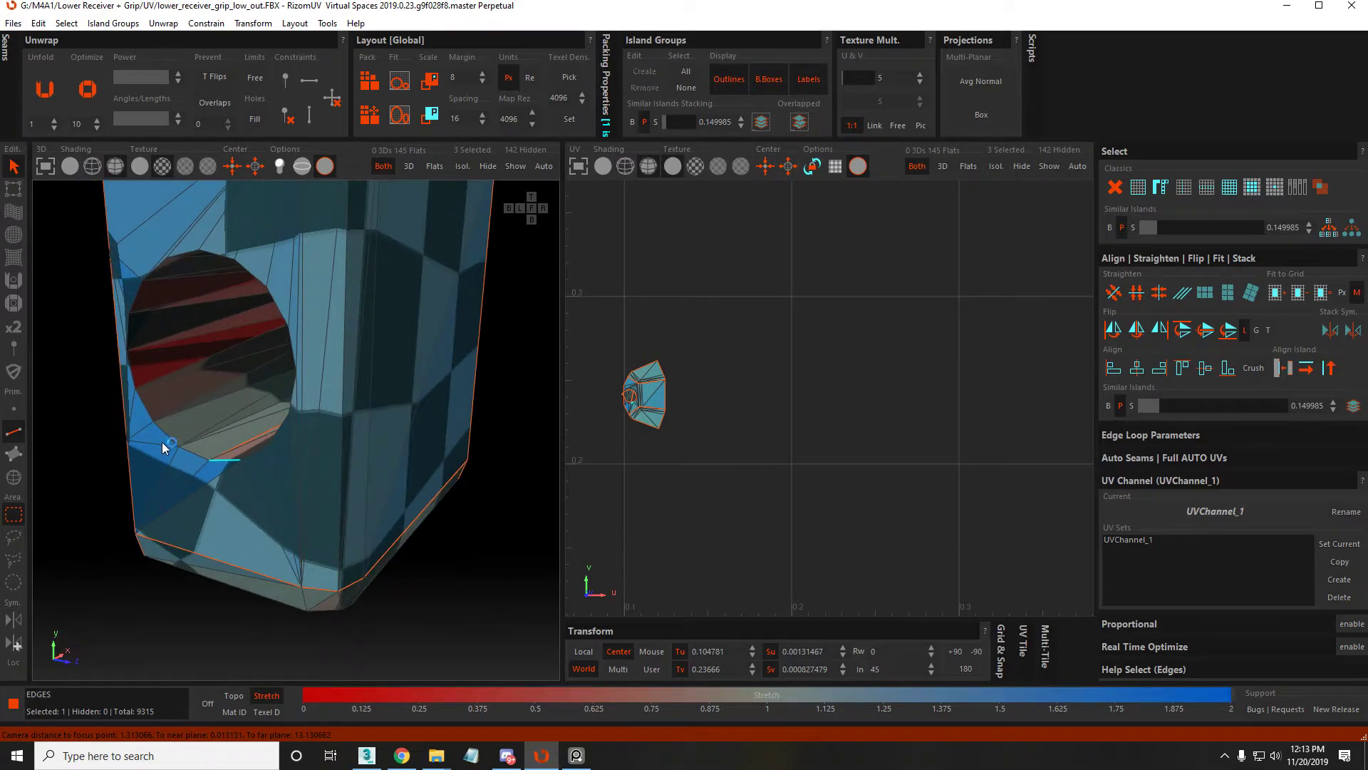
left_click(124, 331, "shift")
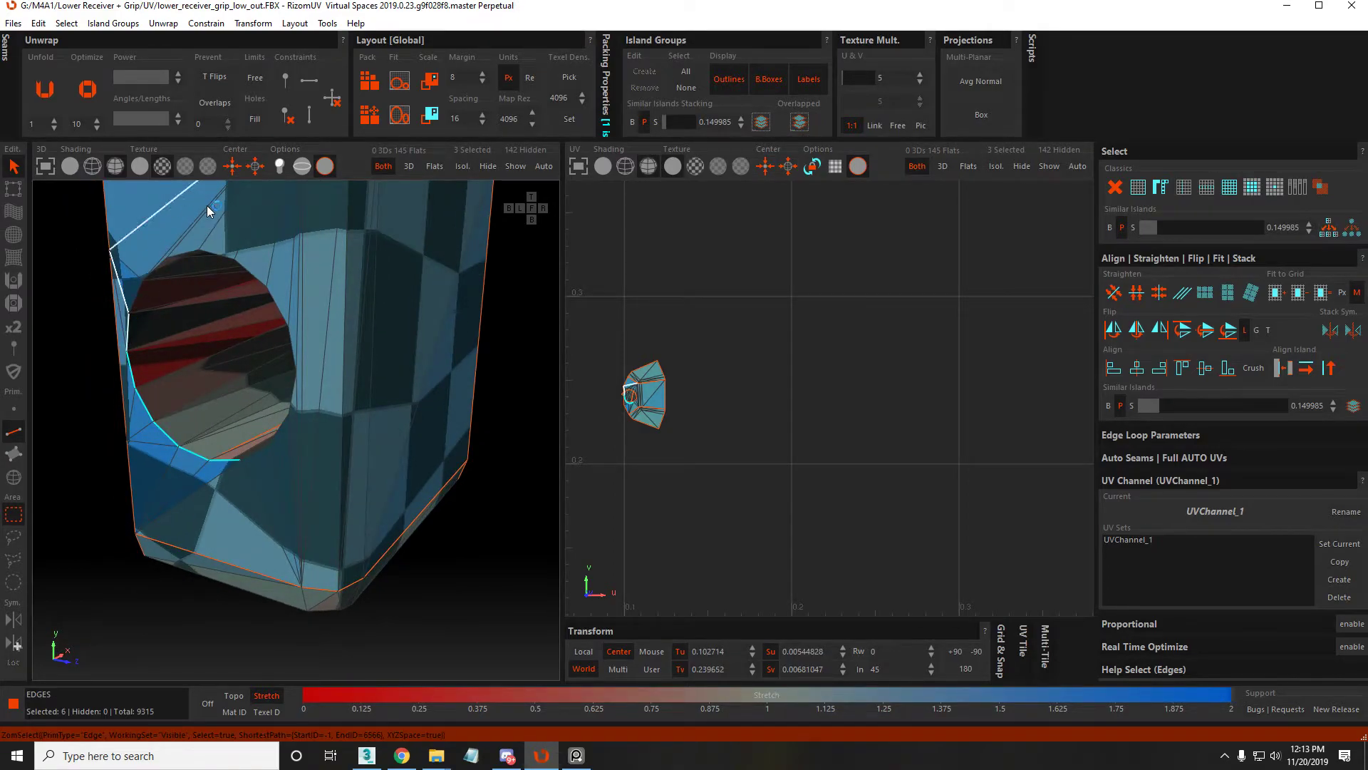
left_click(237, 259, "shift")
left_click(254, 454, "shift")
key("c")
key("F4")
left_click_drag(267, 437, 250, 419, "alt")
left_click(251, 419)
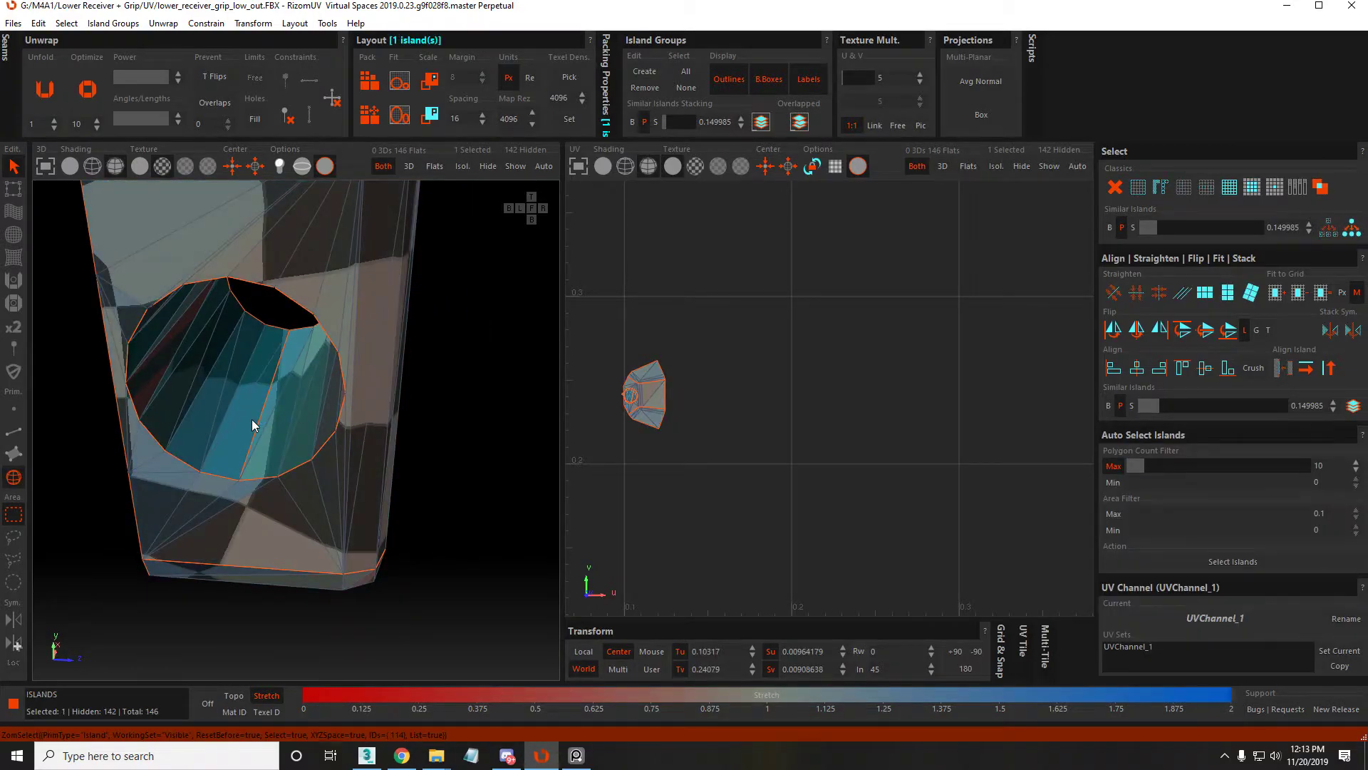
scroll(251, 419, "down", 5)
left_click_drag(175, 273, 313, 428)
left_click_drag(299, 435, 510, 411, "alt")
left_click(430, 412)
key("shift+h")
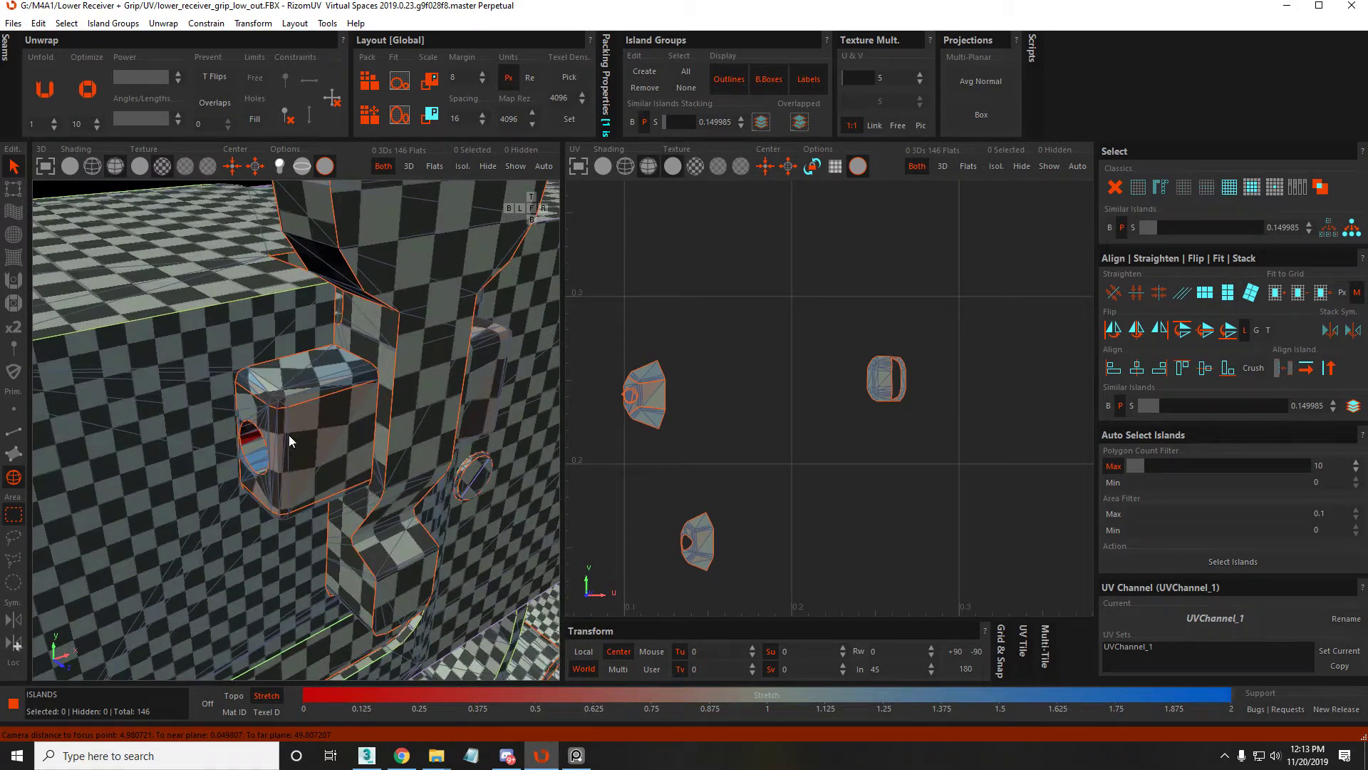
key("ctrl+z")
Unfold all four islands of the isolated block and move the bottom cap island clear of the others
left_click_drag(596, 328, 721, 502)
key("u")
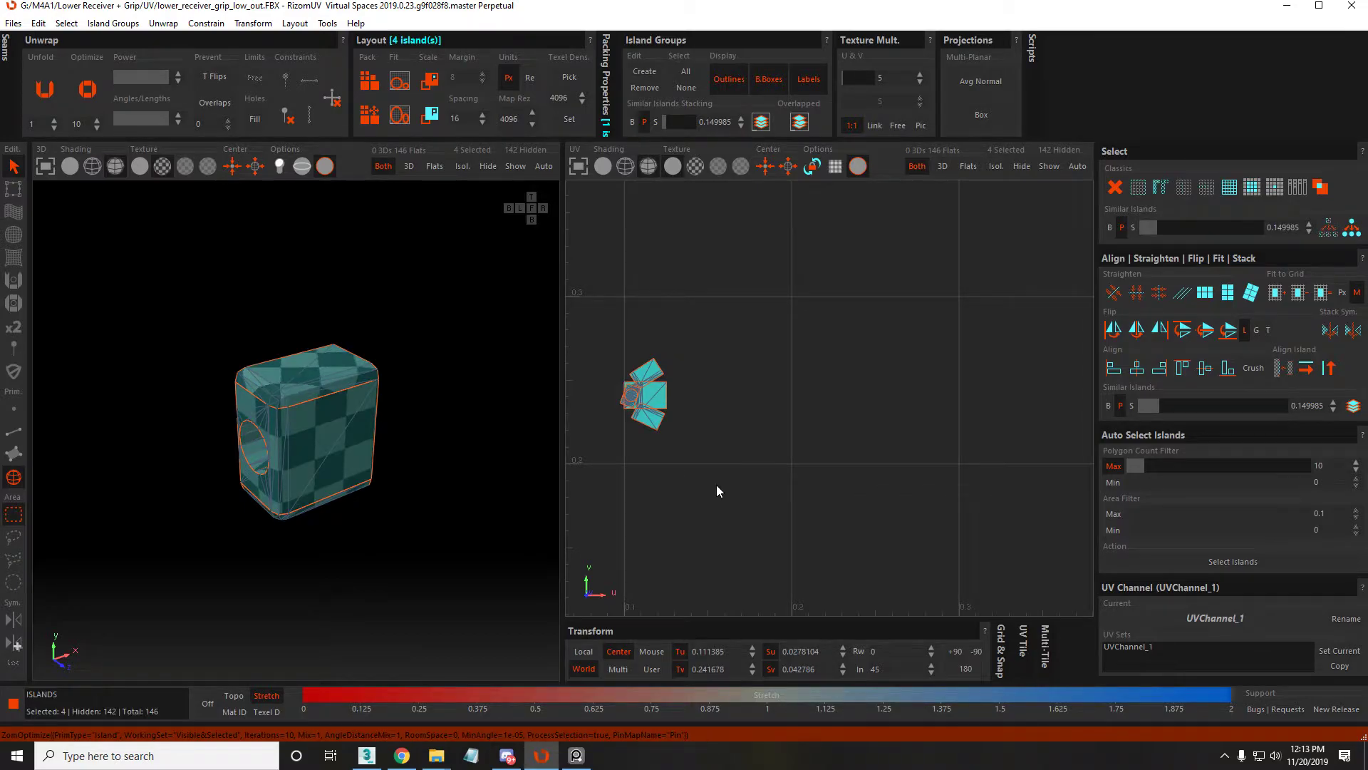
scroll(657, 396, "up", 10)
left_click(627, 454)
scroll(714, 494, "down", 1)
Align the bottom cap island upright to its long straight edge
key("F2")
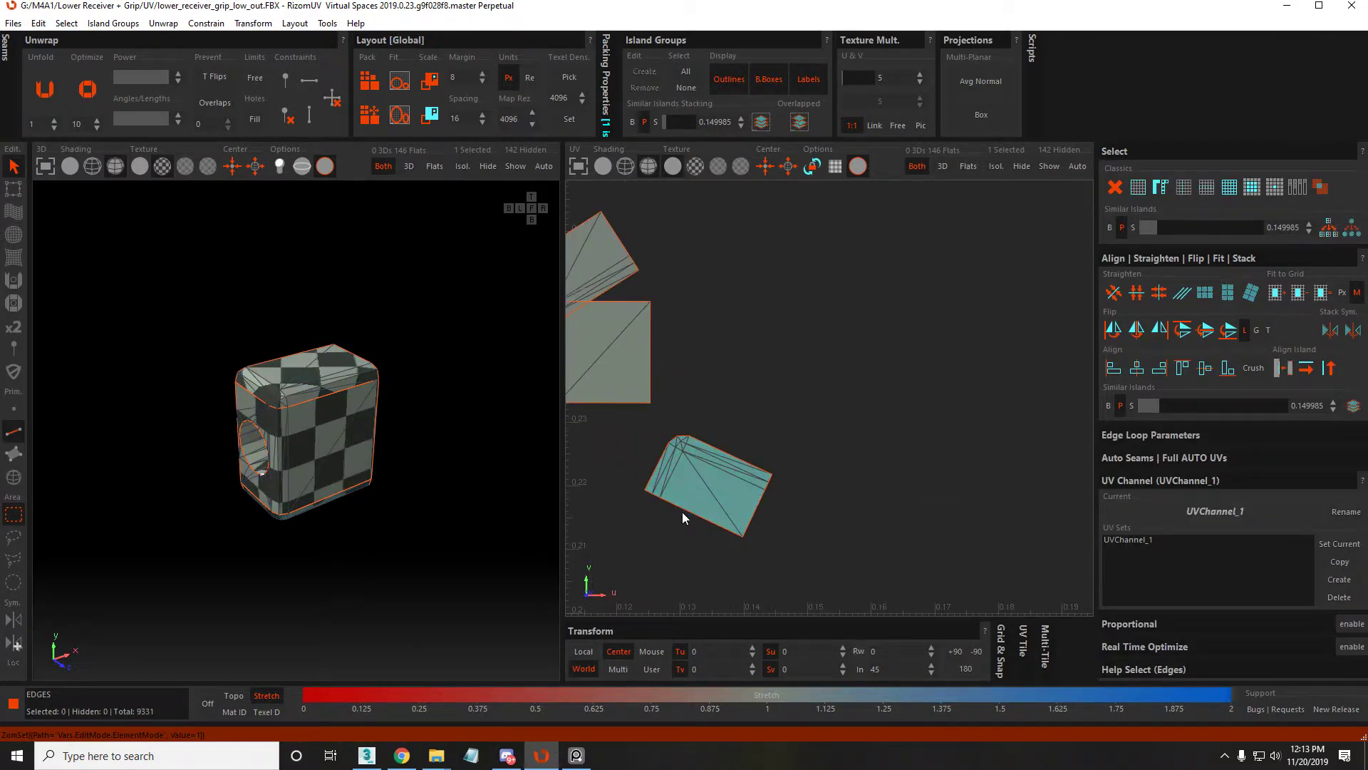
left_click(687, 511)
scroll(709, 495, "up", 2)
scroll(710, 494, "up", 1)
left_click(687, 395)
middle_click_drag(687, 395, 701, 298)
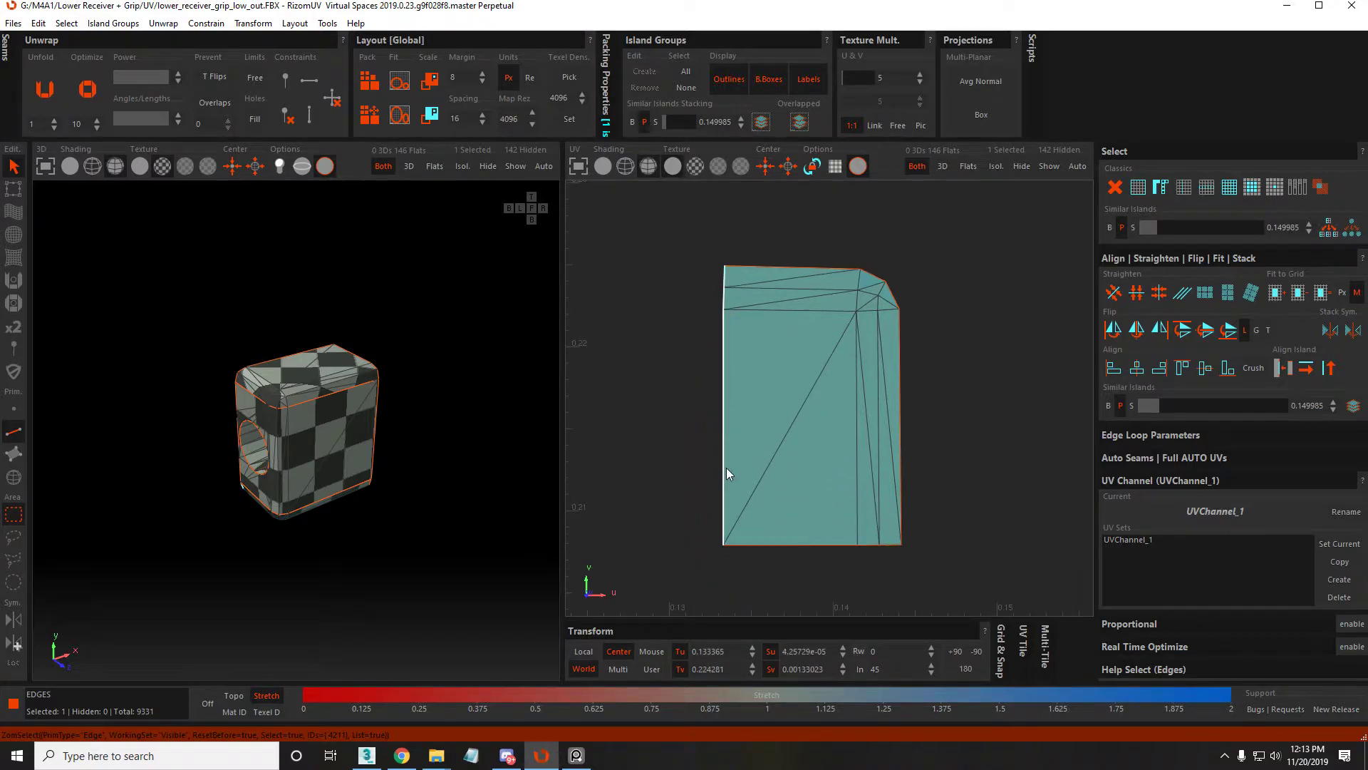
Constrain the bottom cap island's long side edges vertically and its straight end edges horizontally
key("v")
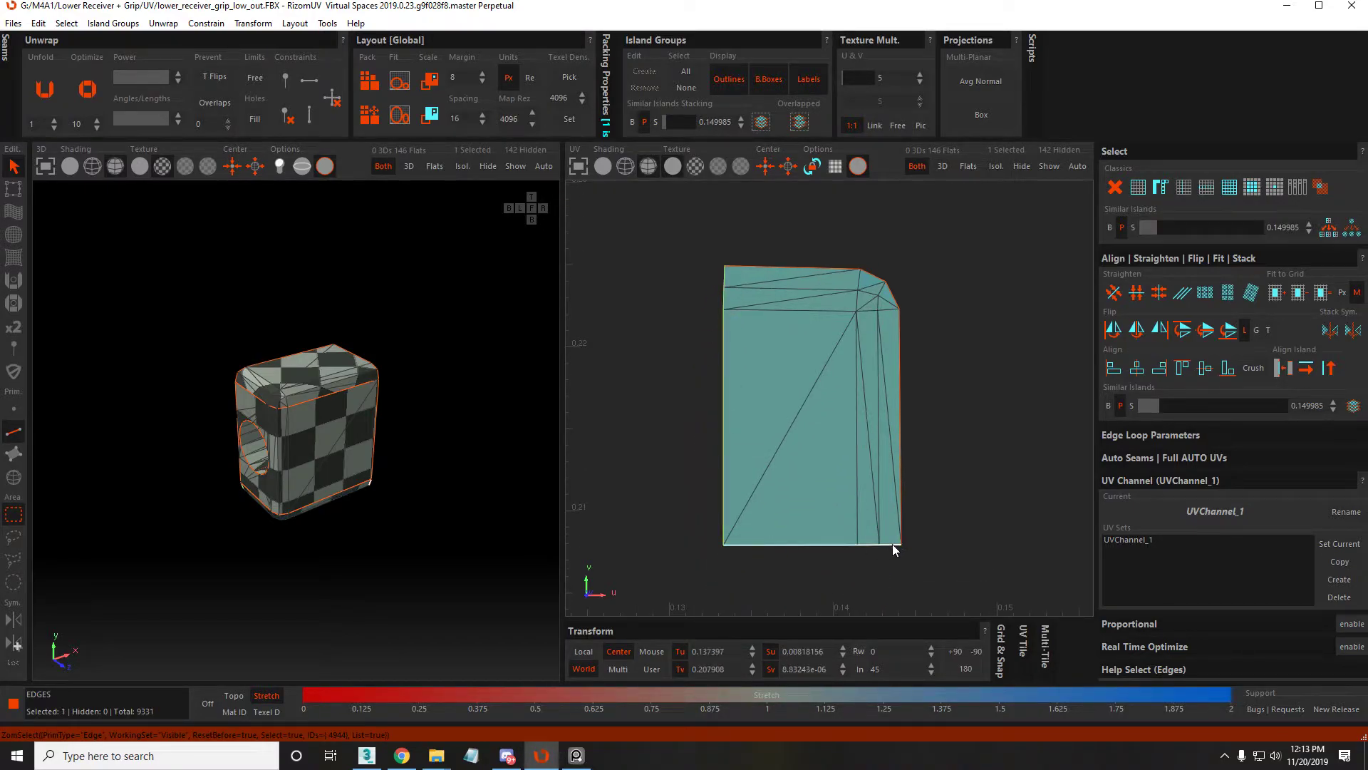
left_click(900, 489)
key("h")
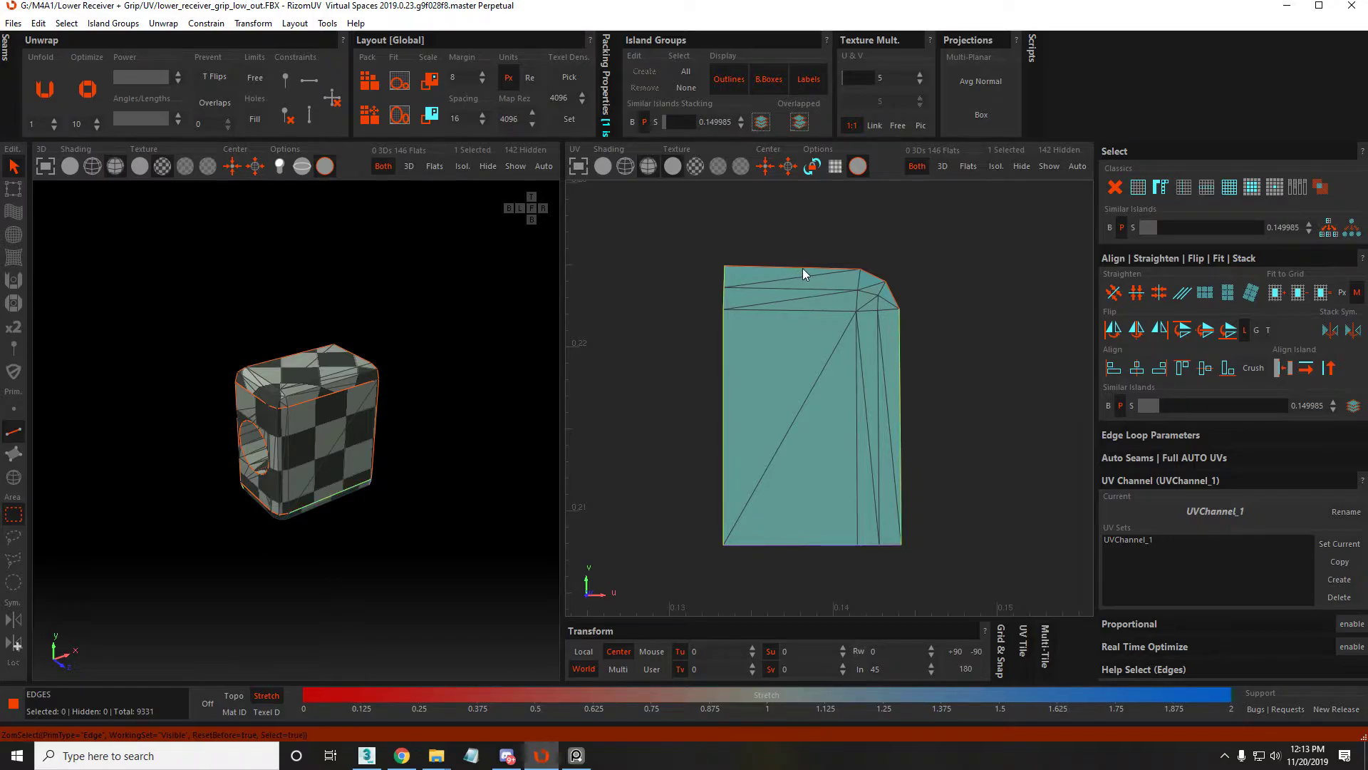
left_click(766, 308)
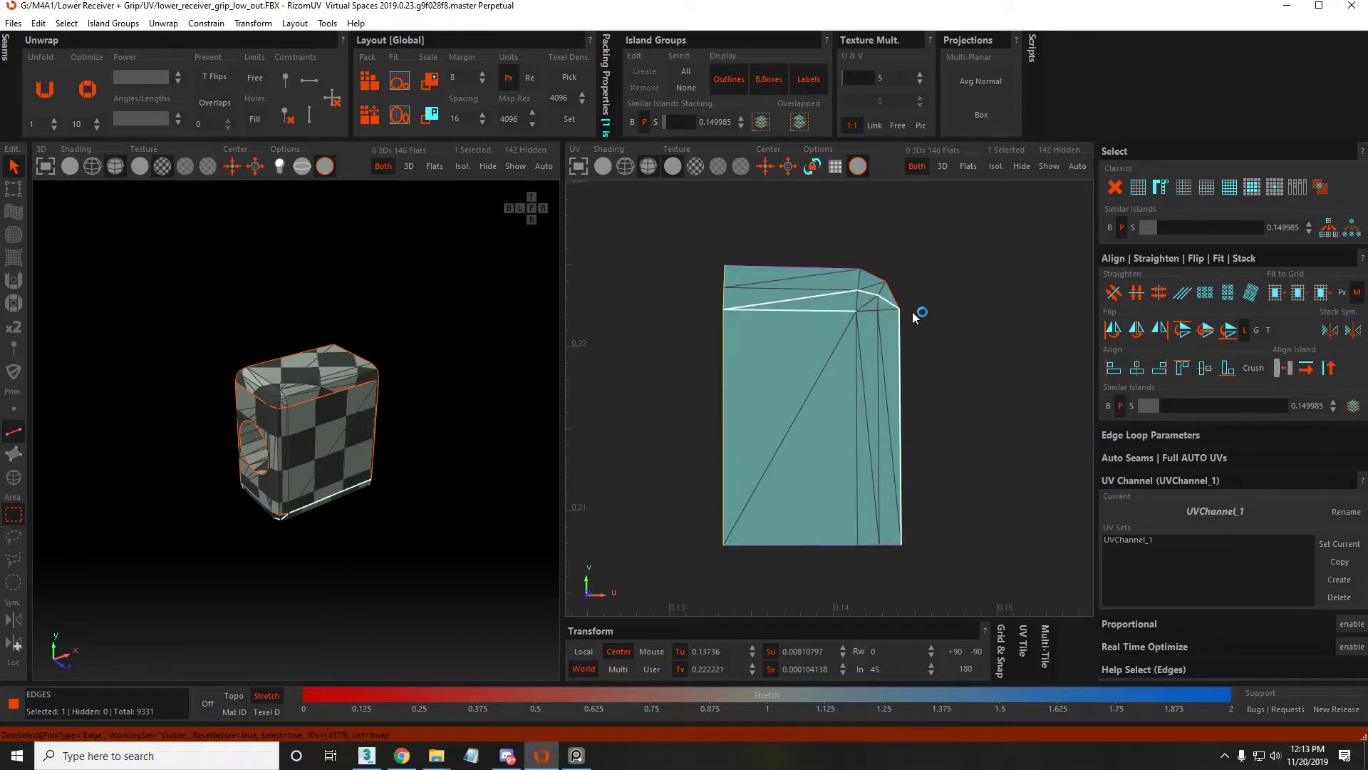
key("F4")
left_click(862, 399)
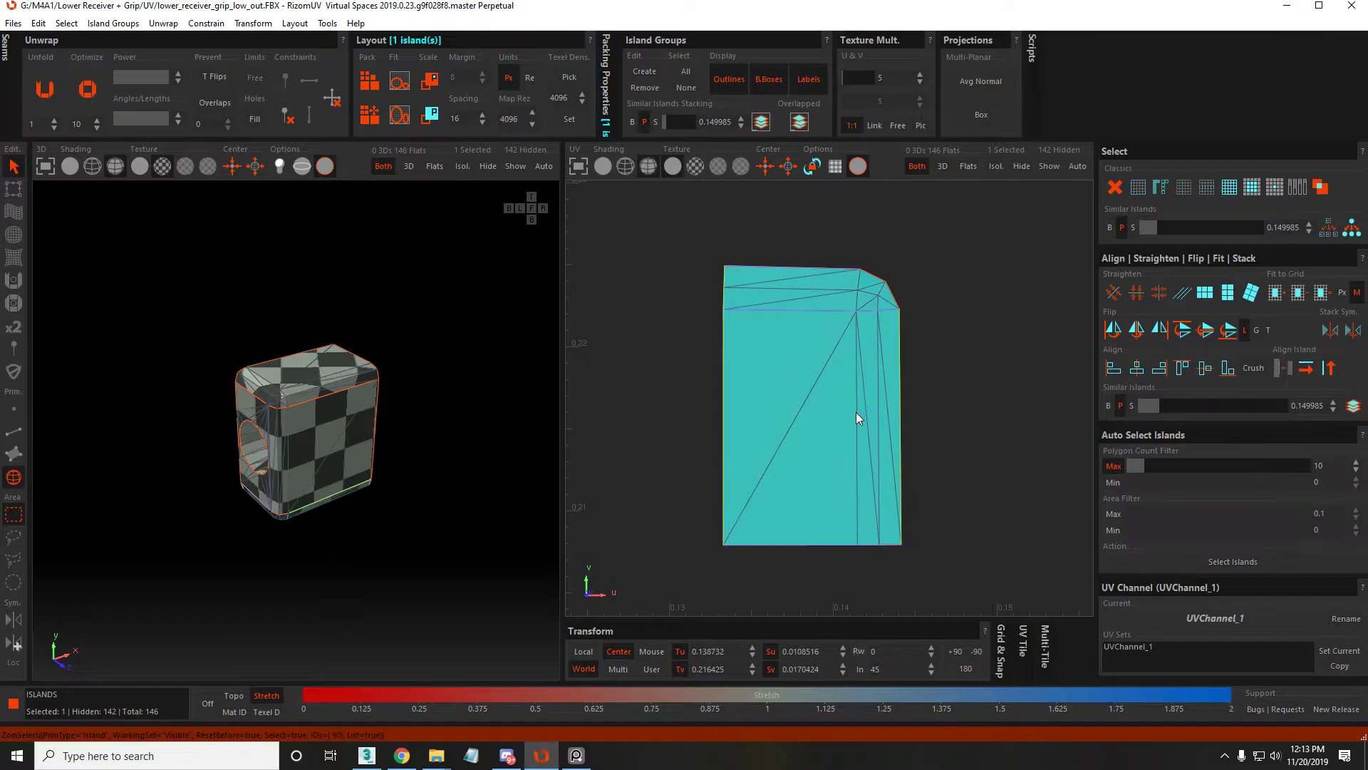
left_click(938, 374)
scroll(937, 375, "down", 3)
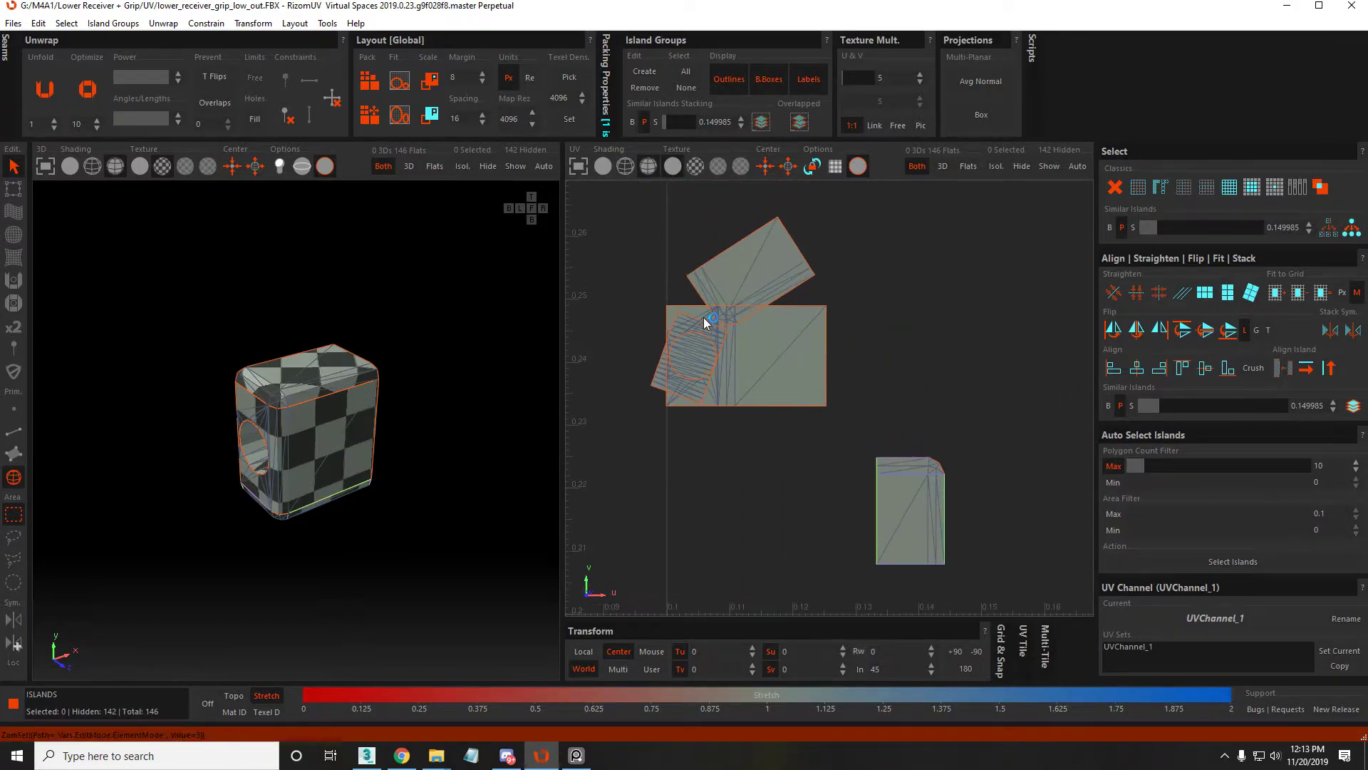
Move the top cap island below the other islands and change to edge selection
left_click(706, 318)
left_click_drag(748, 260, 843, 428)
scroll(785, 443, "up", 2)
key("F2")
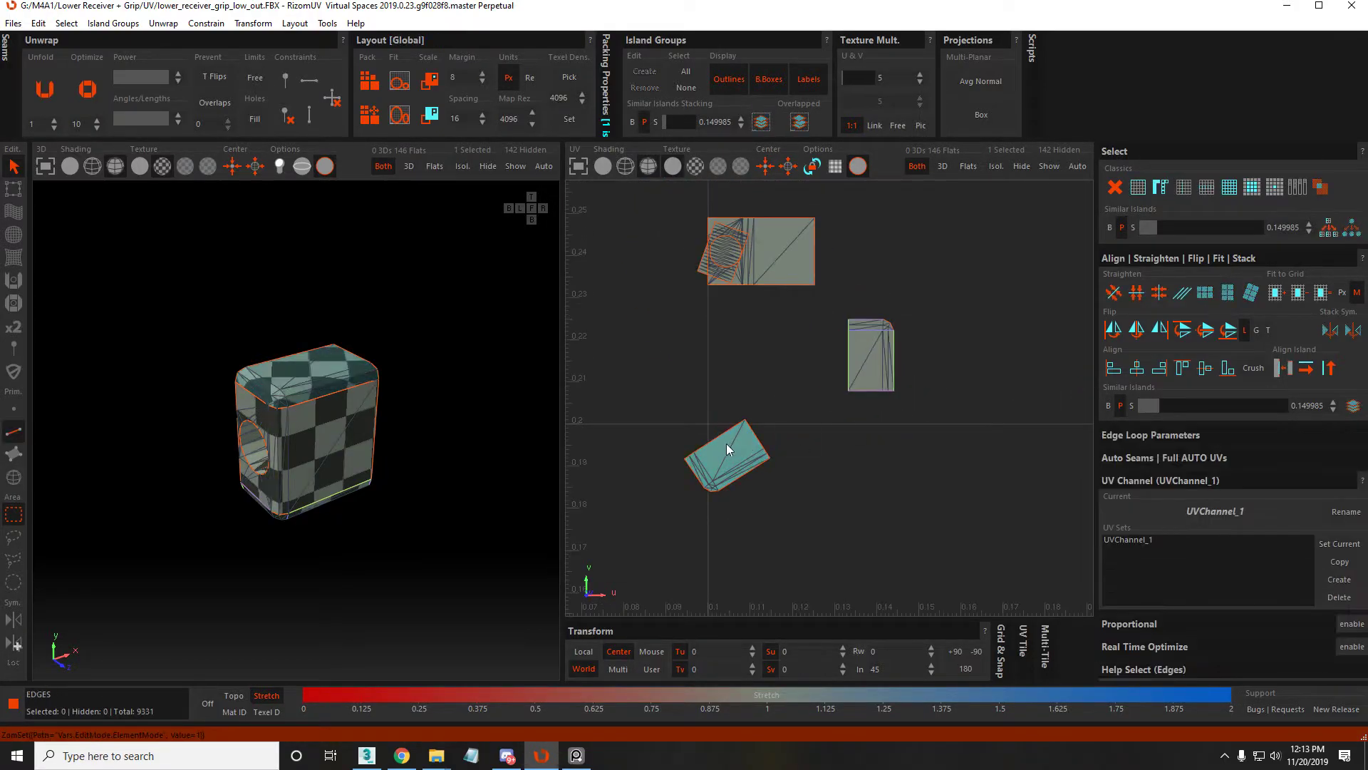
left_click(736, 481)
key("shift+a")
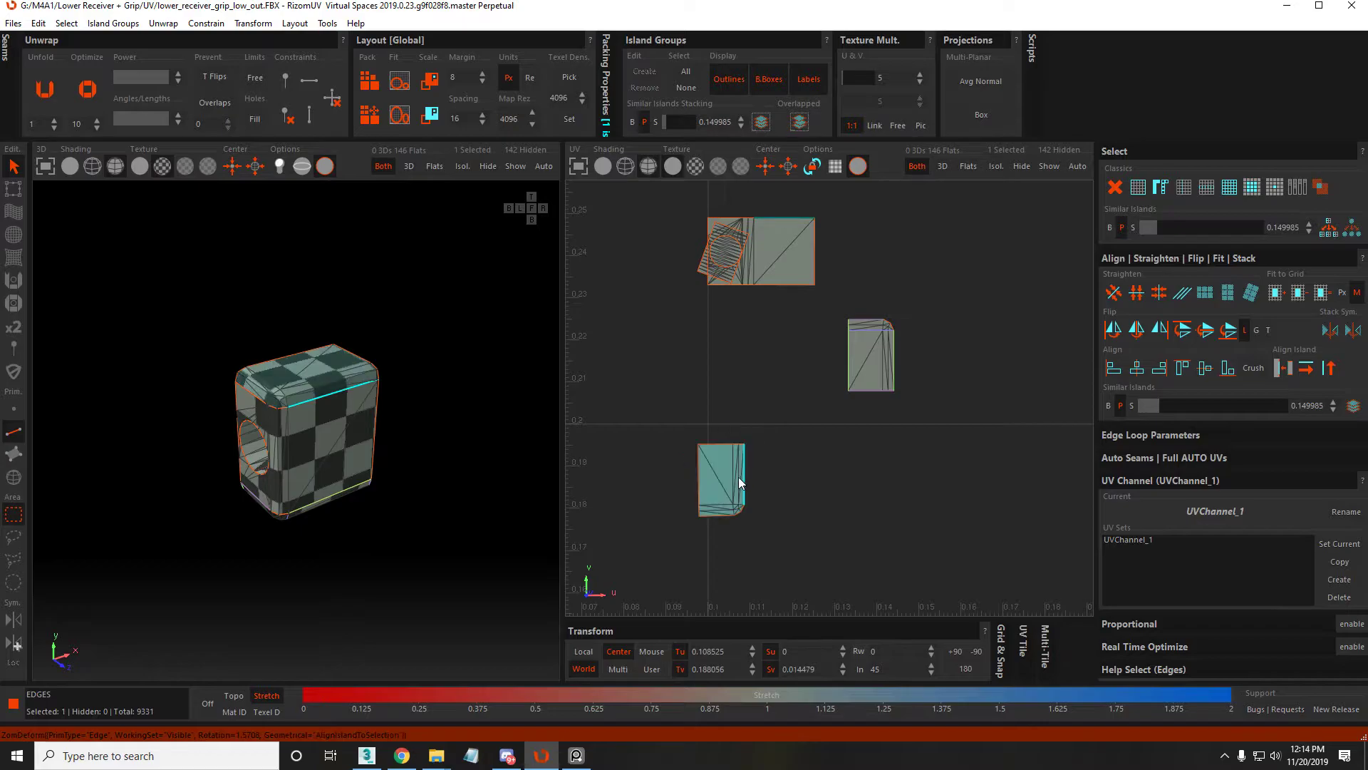
key("ctrl+z")
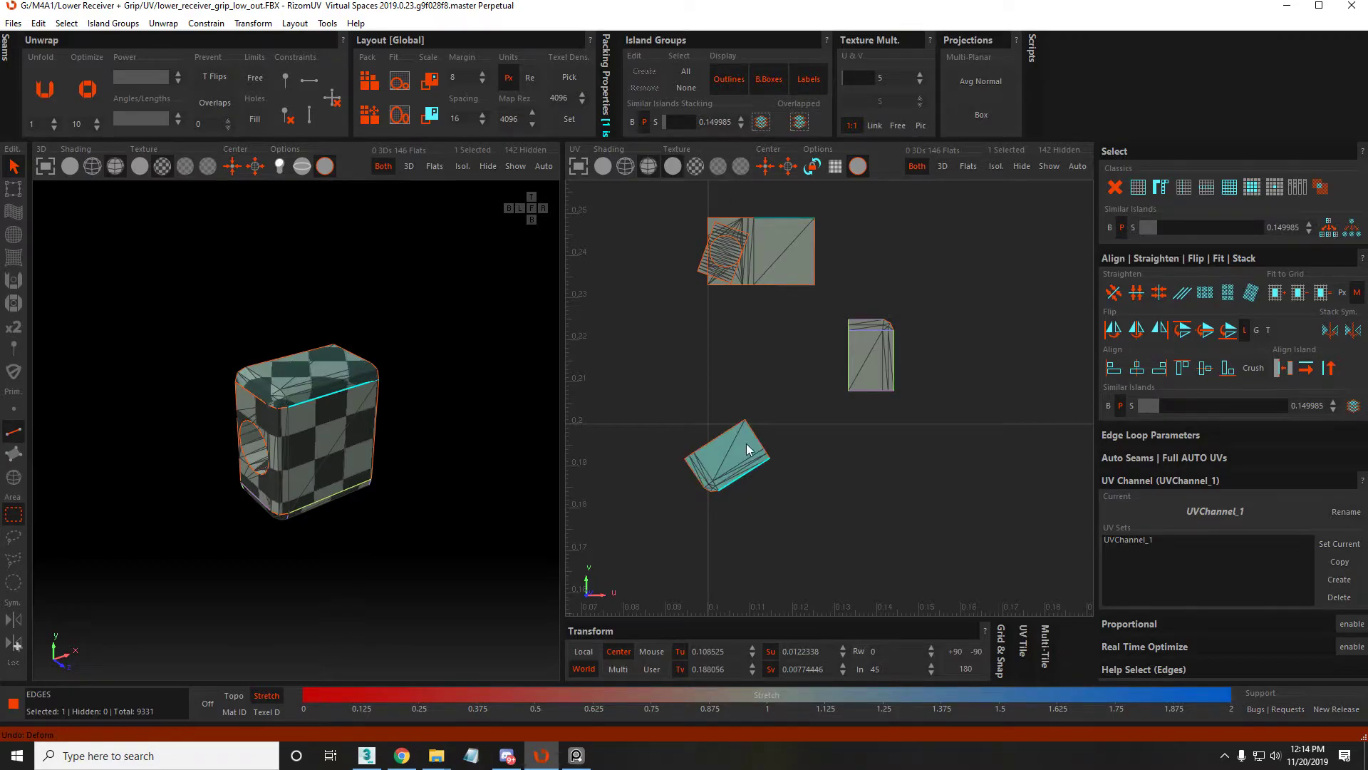
Align the top cap island upright to its long straight edge and constrain its straight border edges vertically and horizontally
left_click(728, 430)
key("shift+a")
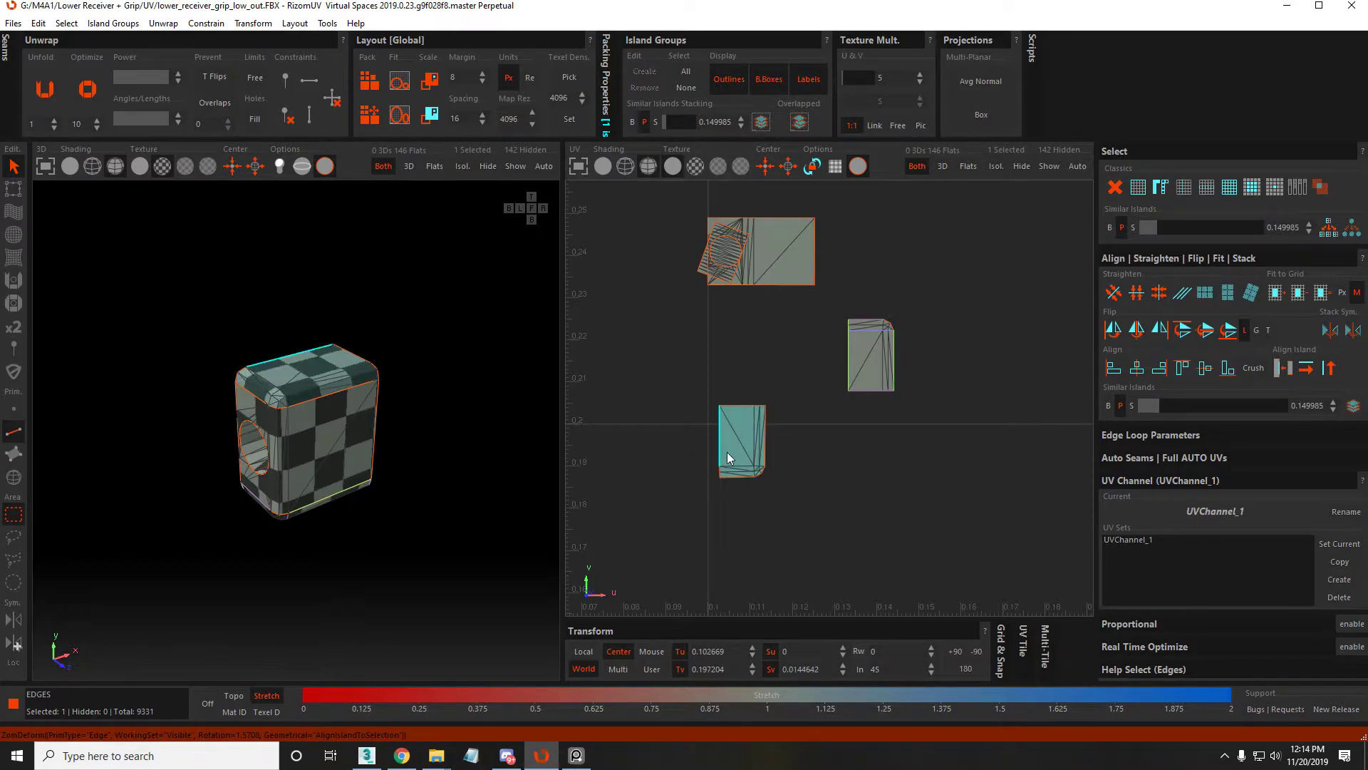
left_click(718, 480)
key("v")
double_click(734, 404)
scroll(766, 419, "up", 5)
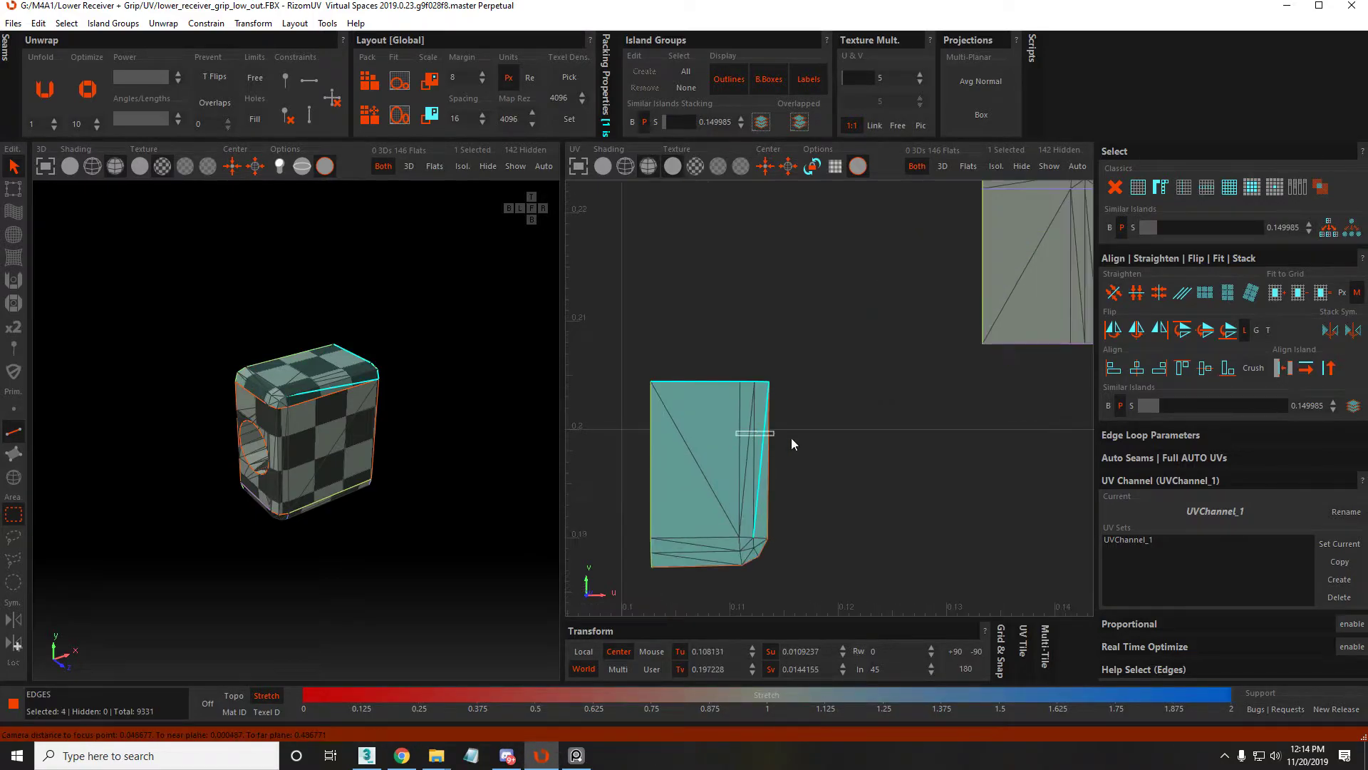
left_click(772, 459)
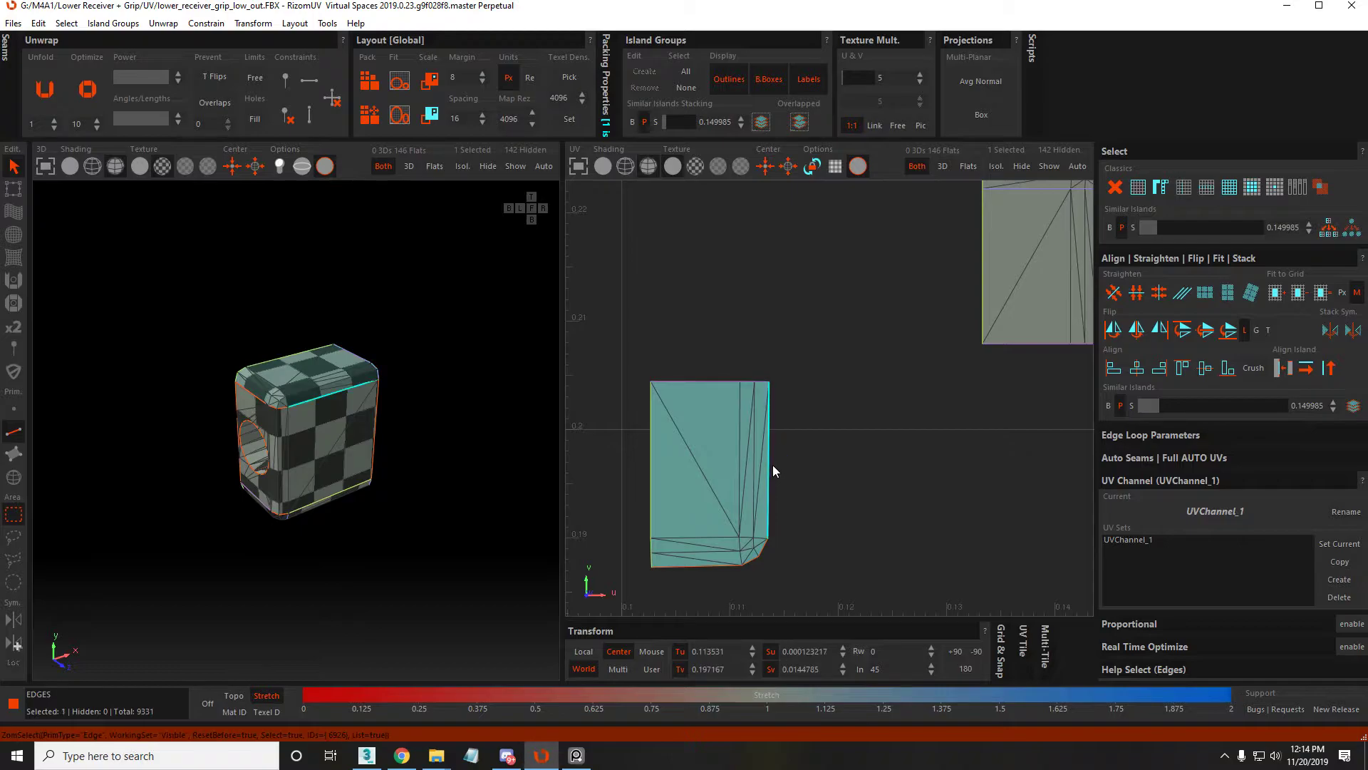
left_click(722, 567)
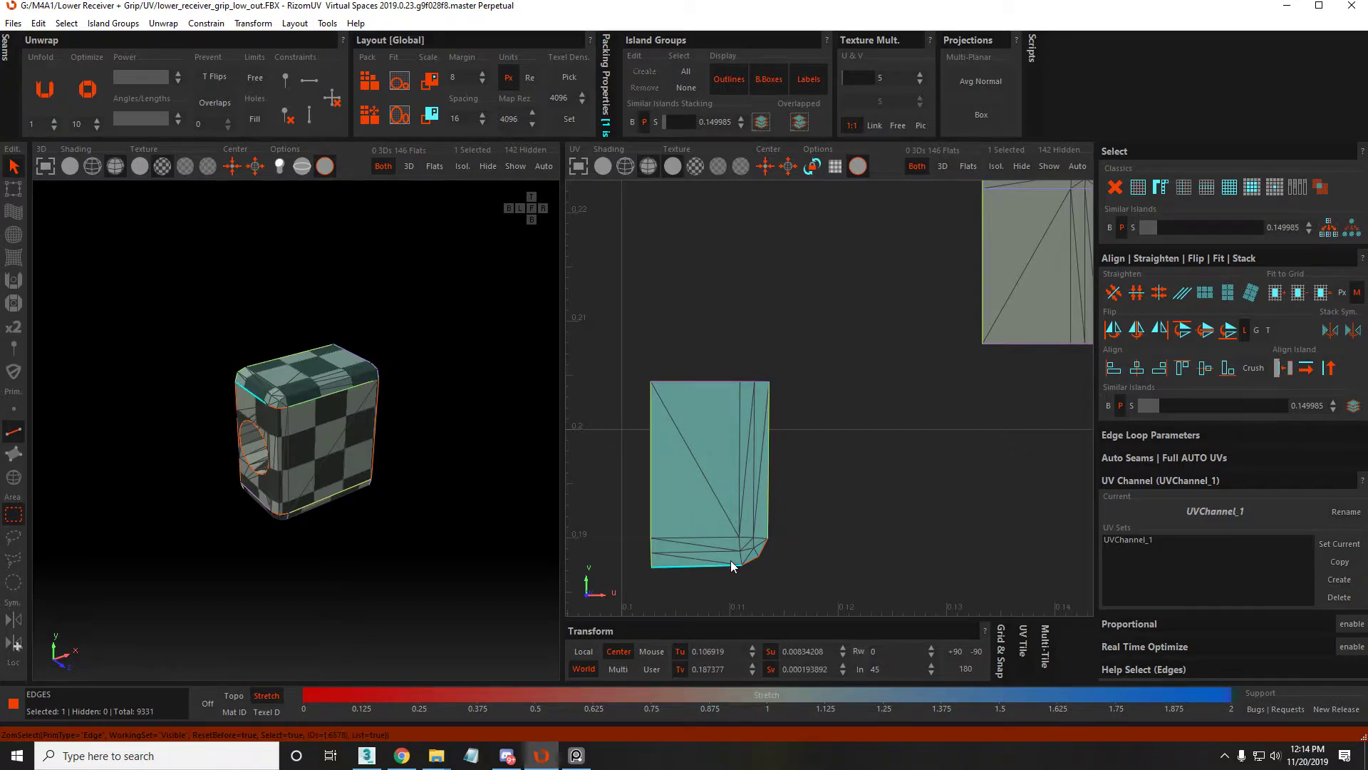
Move the top cap island beside the bottom cap and separate the main block island from the hole's inner wall island
key("F4")
left_click(732, 497)
scroll(732, 497, "down", 5)
left_click_drag(728, 492, 780, 441)
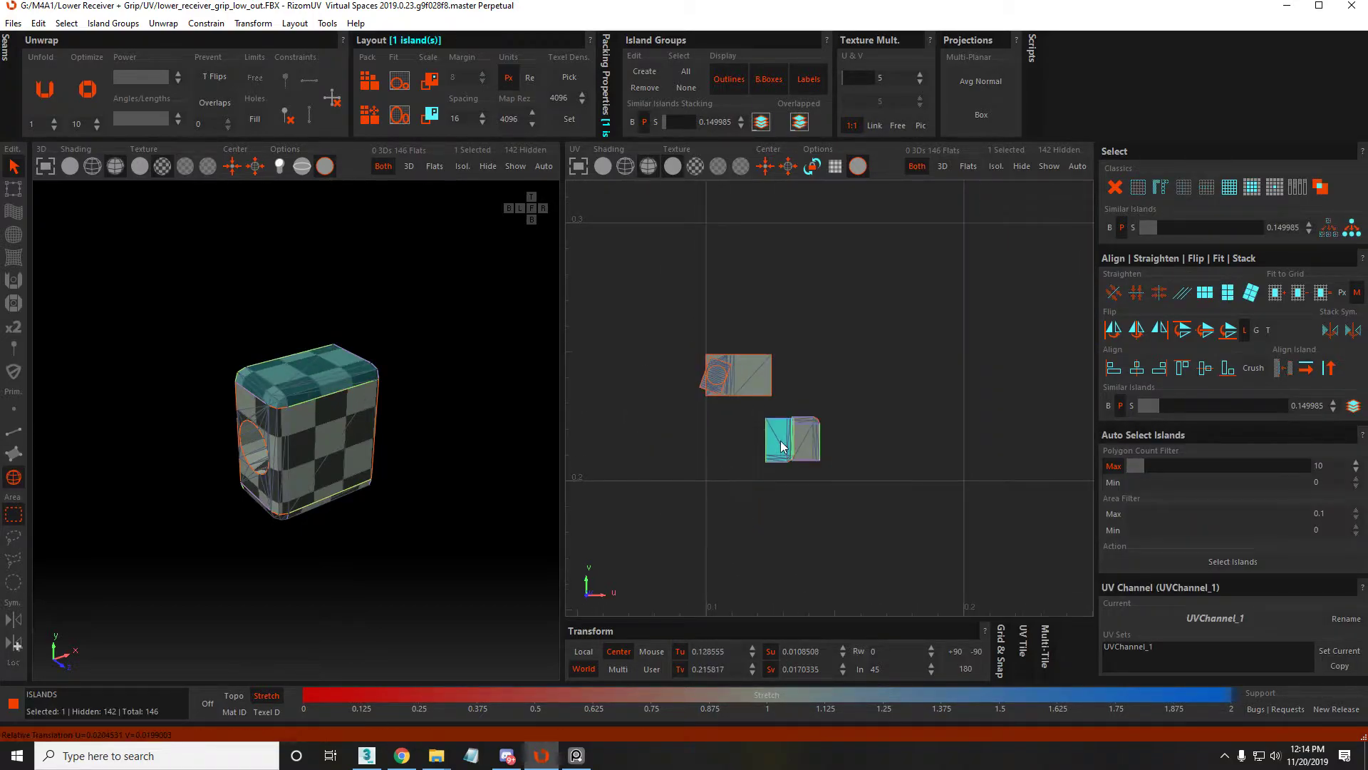
scroll(770, 373, "up", 5)
left_click(772, 373)
scroll(772, 374, "down", 5)
scroll(771, 379, "up", 5)
scroll(753, 478, "up", 2)
scroll(750, 463, "down", 5)
Select the hole's inner wall island and orient it upright
key("F2")
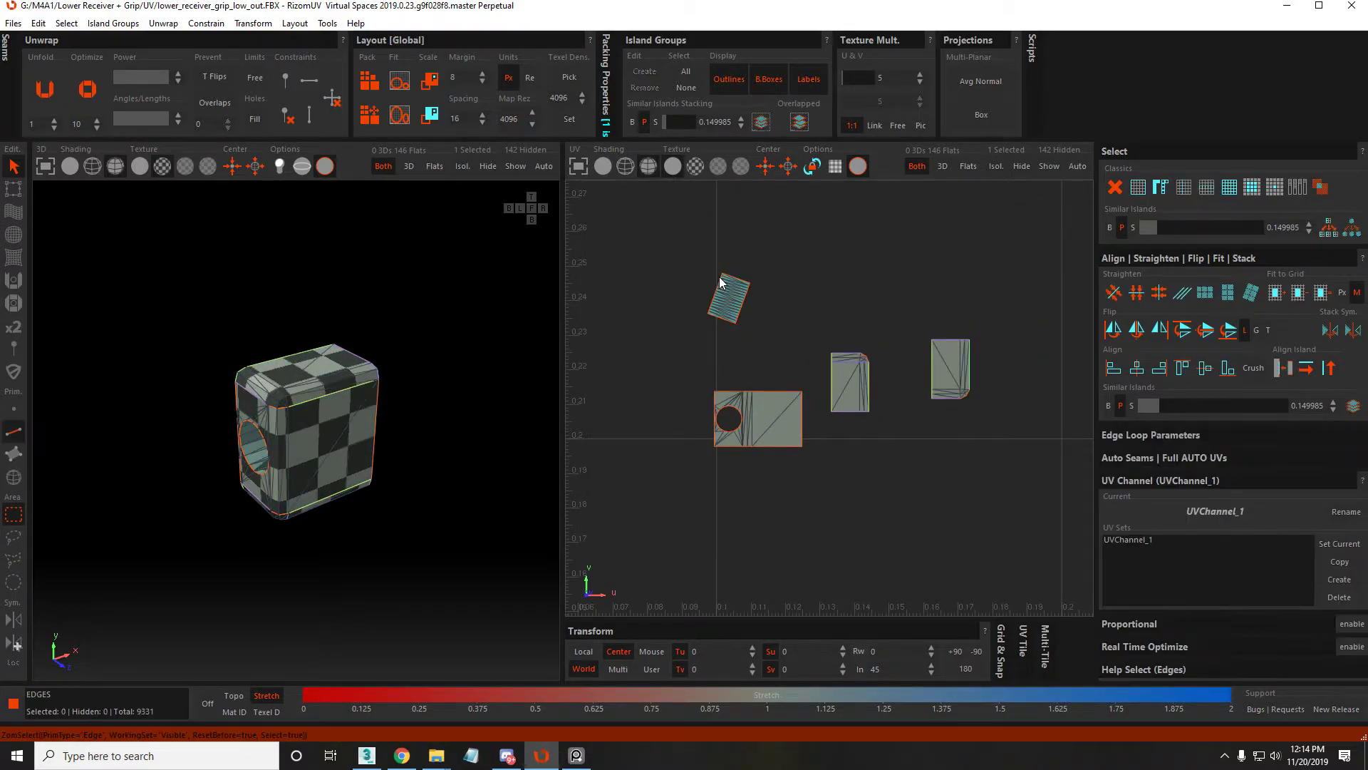
key("F4")
left_click(720, 282)
scroll(720, 280, "up", 5)
key("o")
scroll(760, 298, "down", 5)
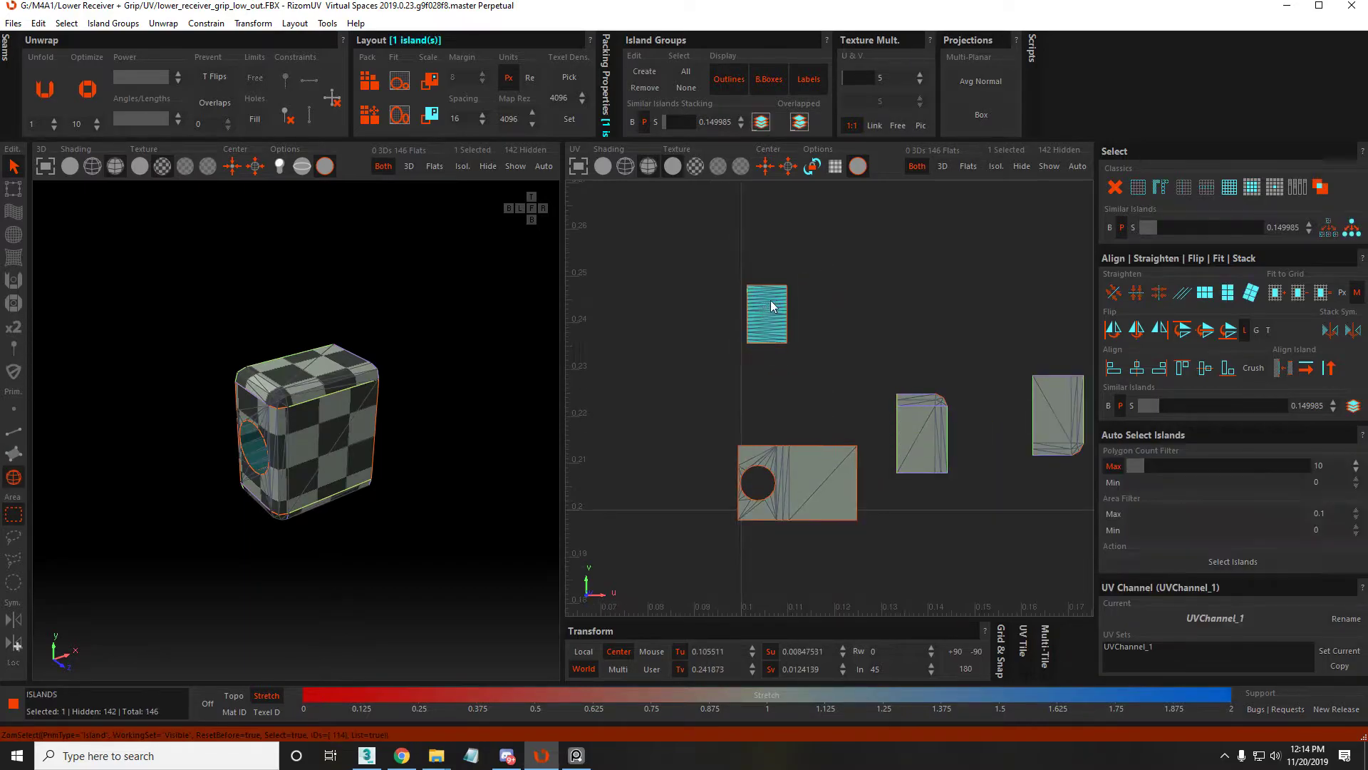
scroll(771, 298, "up", 5)
key("F2")
scroll(773, 293, "down", 7)
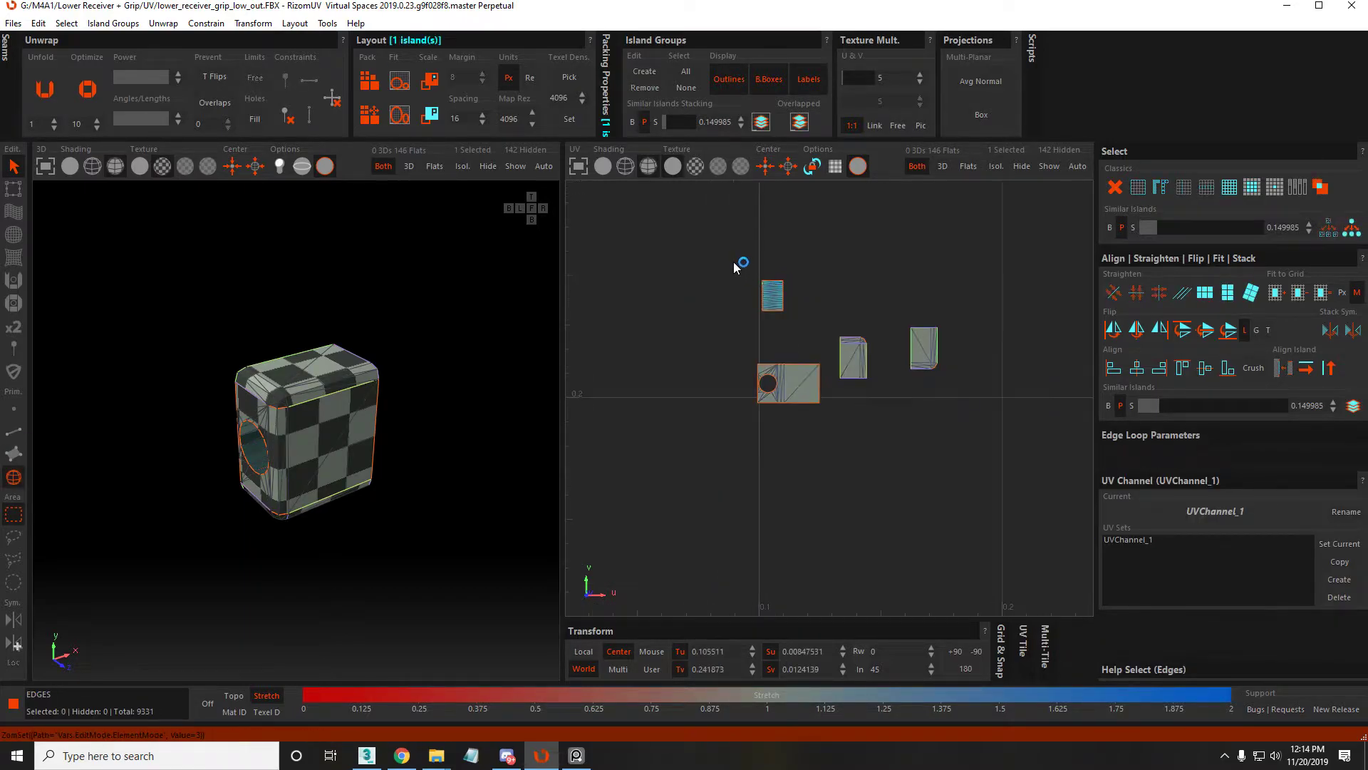
key("F4")
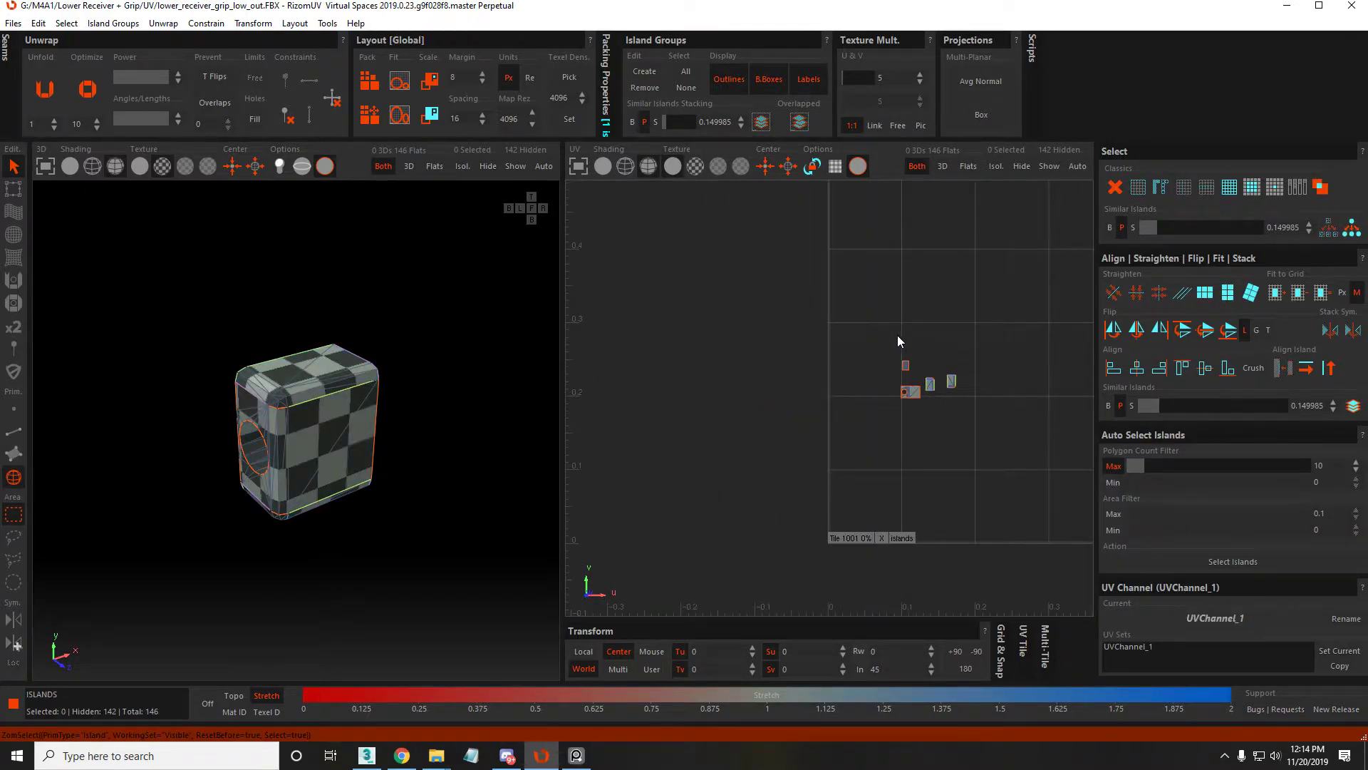
Show all islands again, isolate the remaining faceted island with the round hole and bring its block into the 3D view
key("shift+h")
scroll(936, 397, "up", 5)
scroll(407, 388, "up", 5)
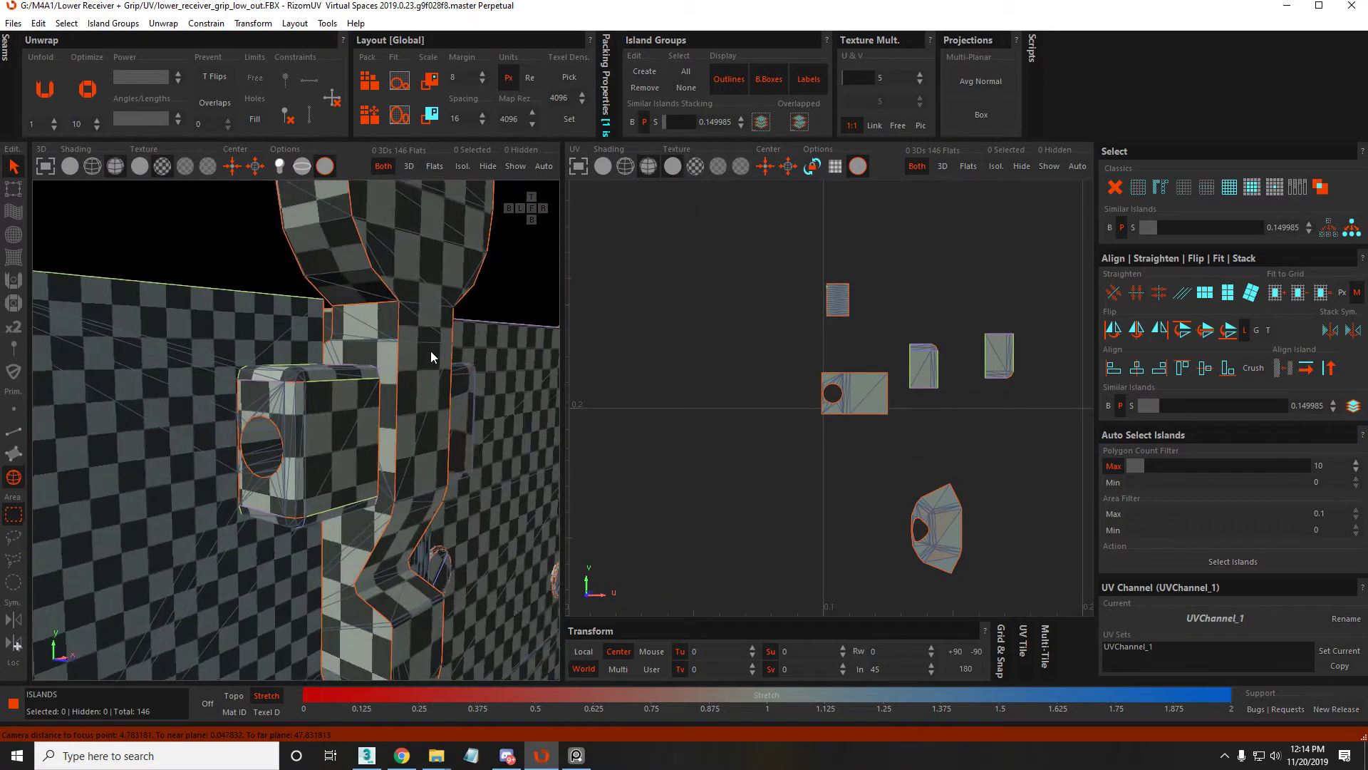
scroll(264, 363, "up", 3)
scroll(887, 409, "down", 3)
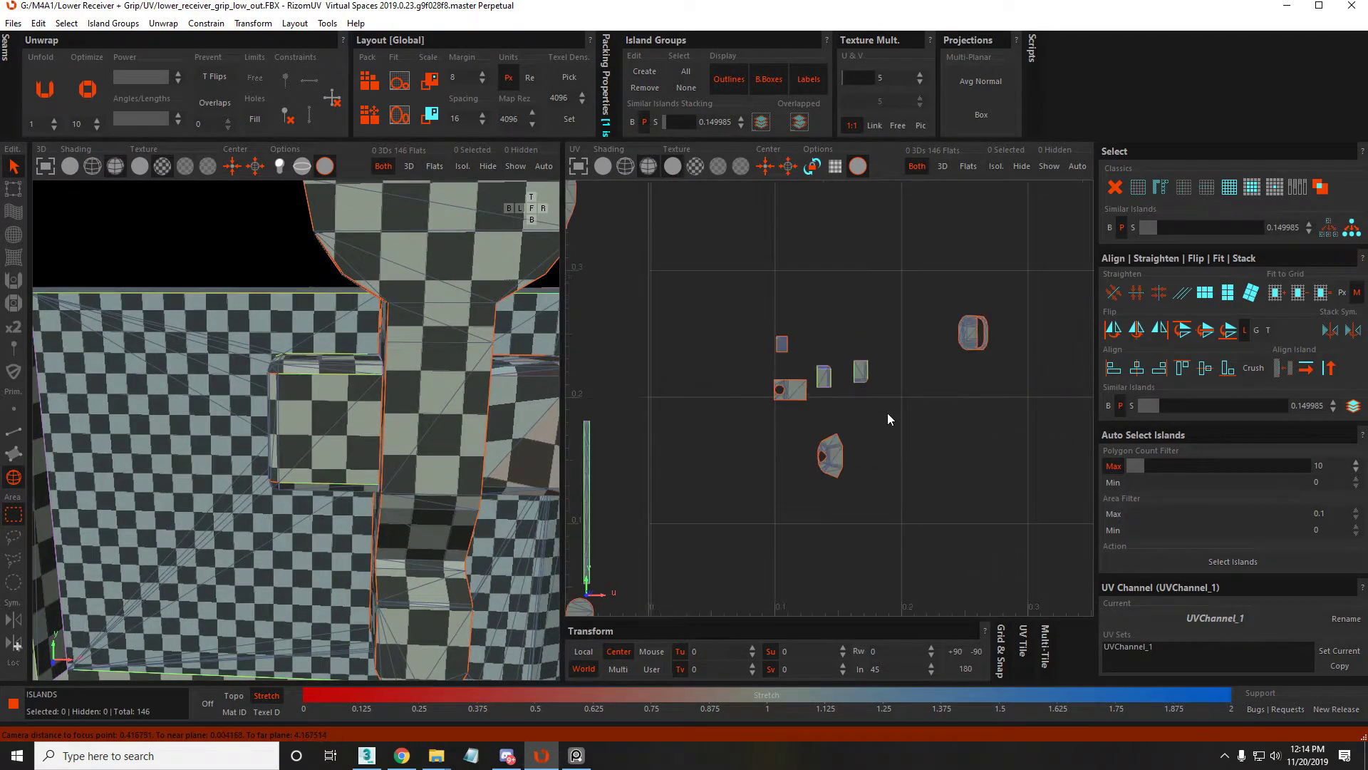
scroll(819, 460, "up", 3)
left_click(774, 458)
key("i")
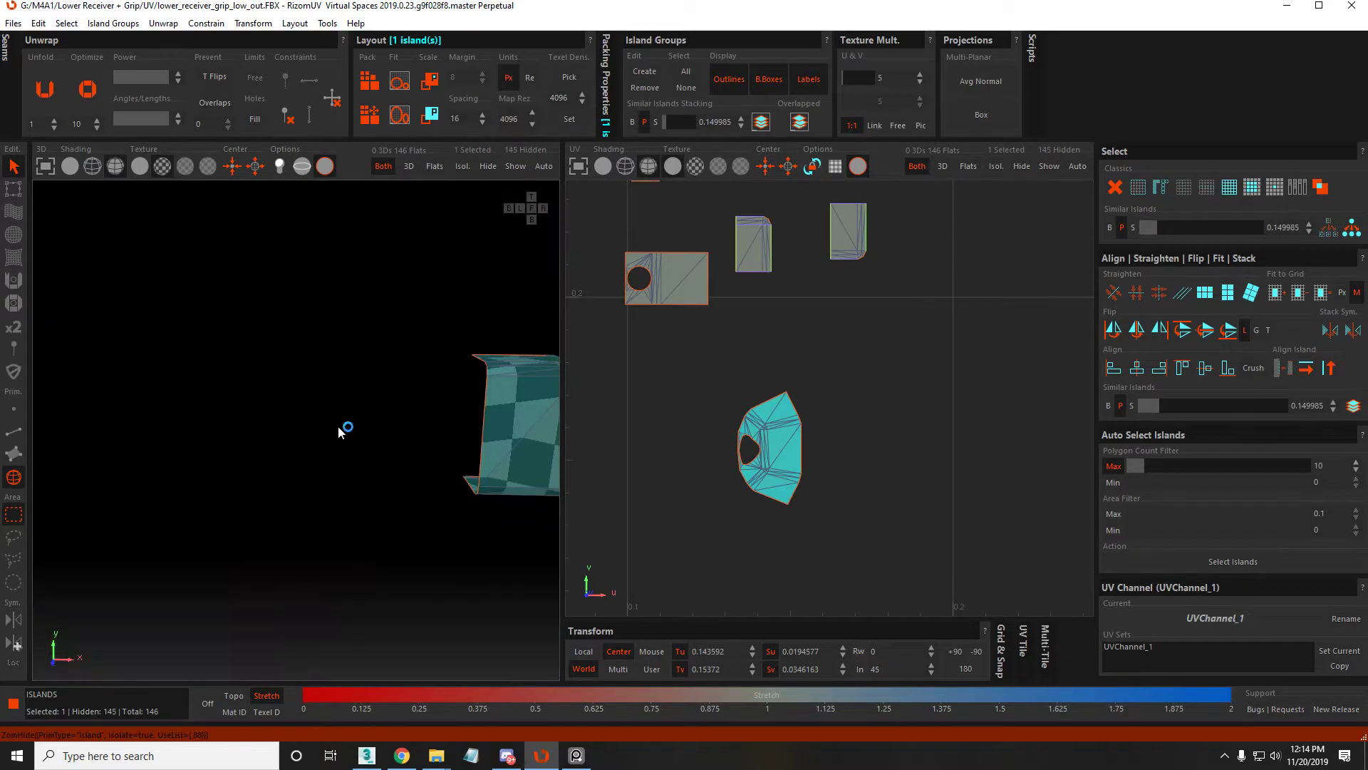
scroll(311, 430, "down", 3)
middle_click_drag(310, 430, 404, 419)
Cut the edge loops around the second block just below its beveled top and just above its beveled bottom
key("F2")
left_click(397, 408)
key("c")
middle_click_drag(413, 406, 420, 507)
left_click(295, 579)
key("c")
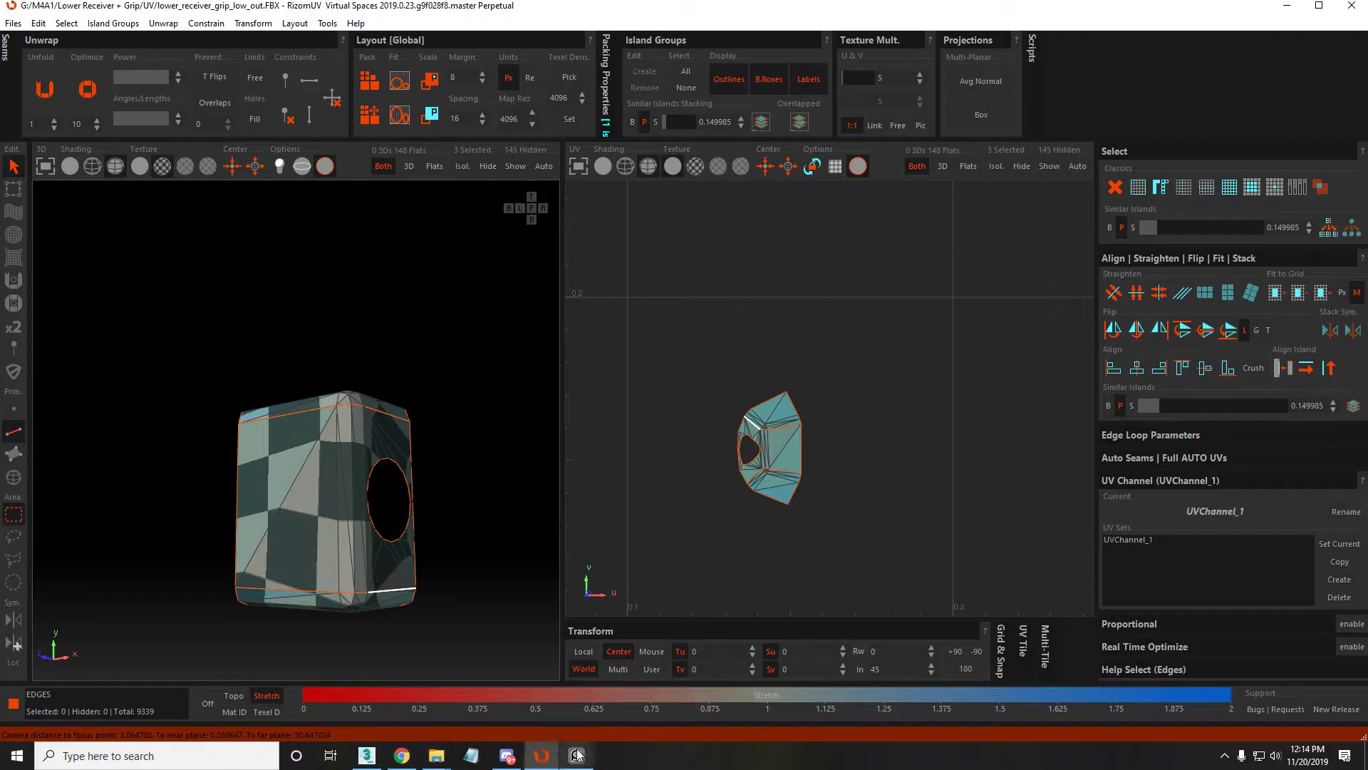
left_click(474, 755)
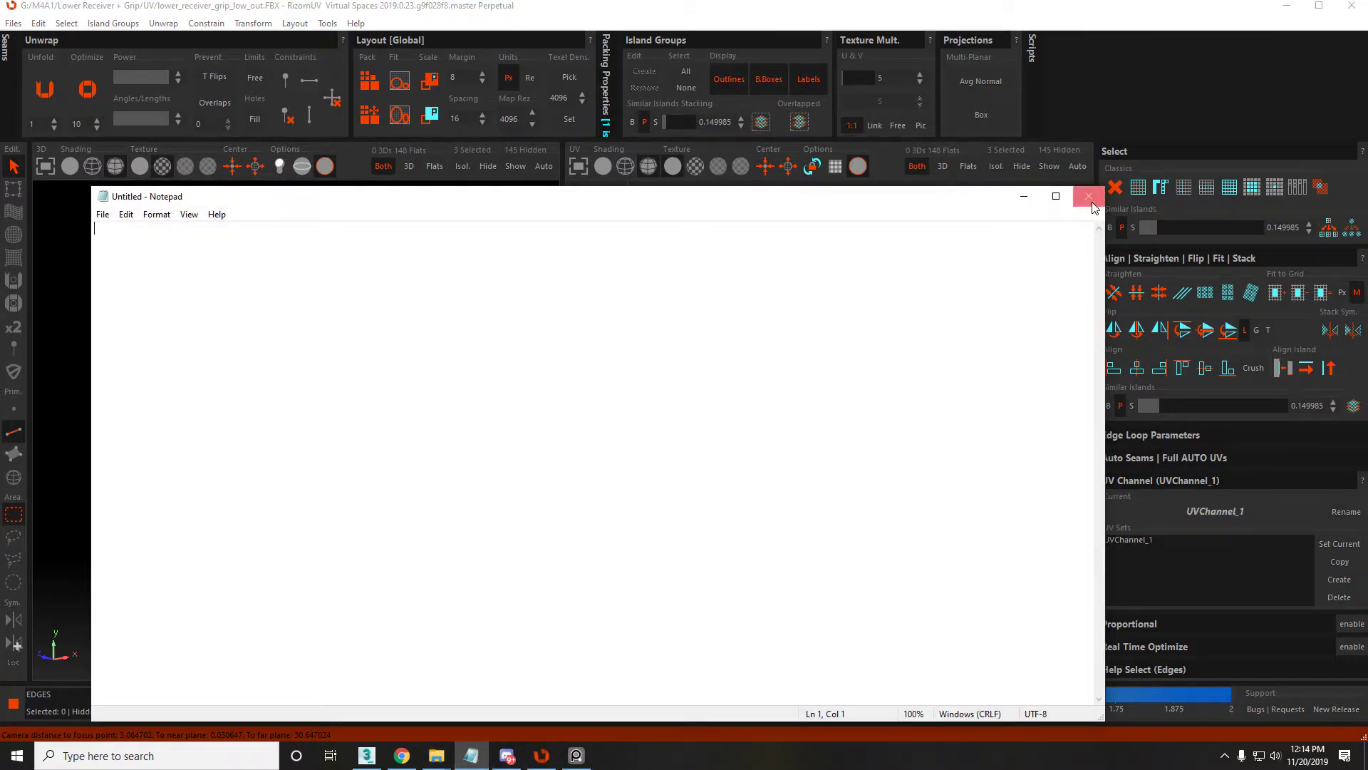
left_click(1082, 199)
Show all islands again and select the inner hole wall of the finished block in the 3D view
key("F4")
left_click(311, 315)
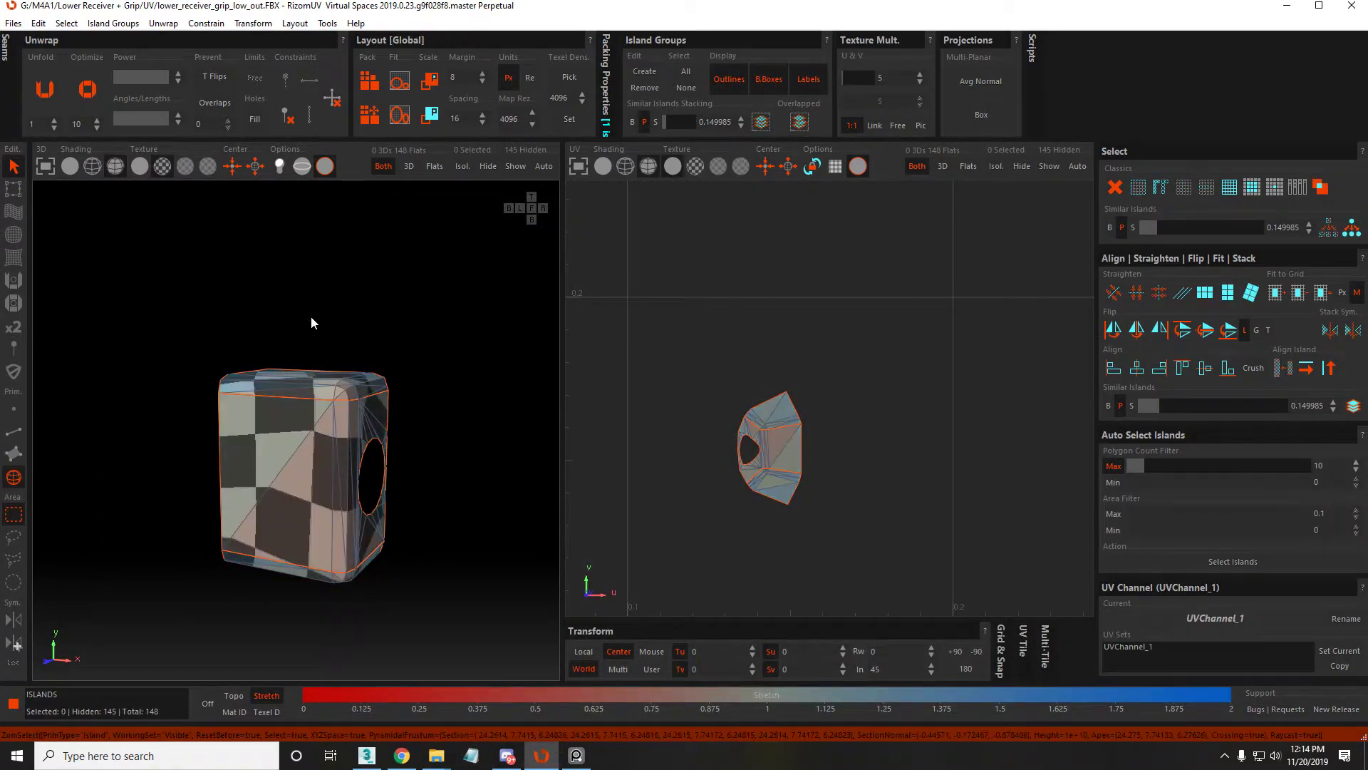
key("ctrl+h")
left_click(232, 553)
middle_click_drag(233, 553, 231, 408)
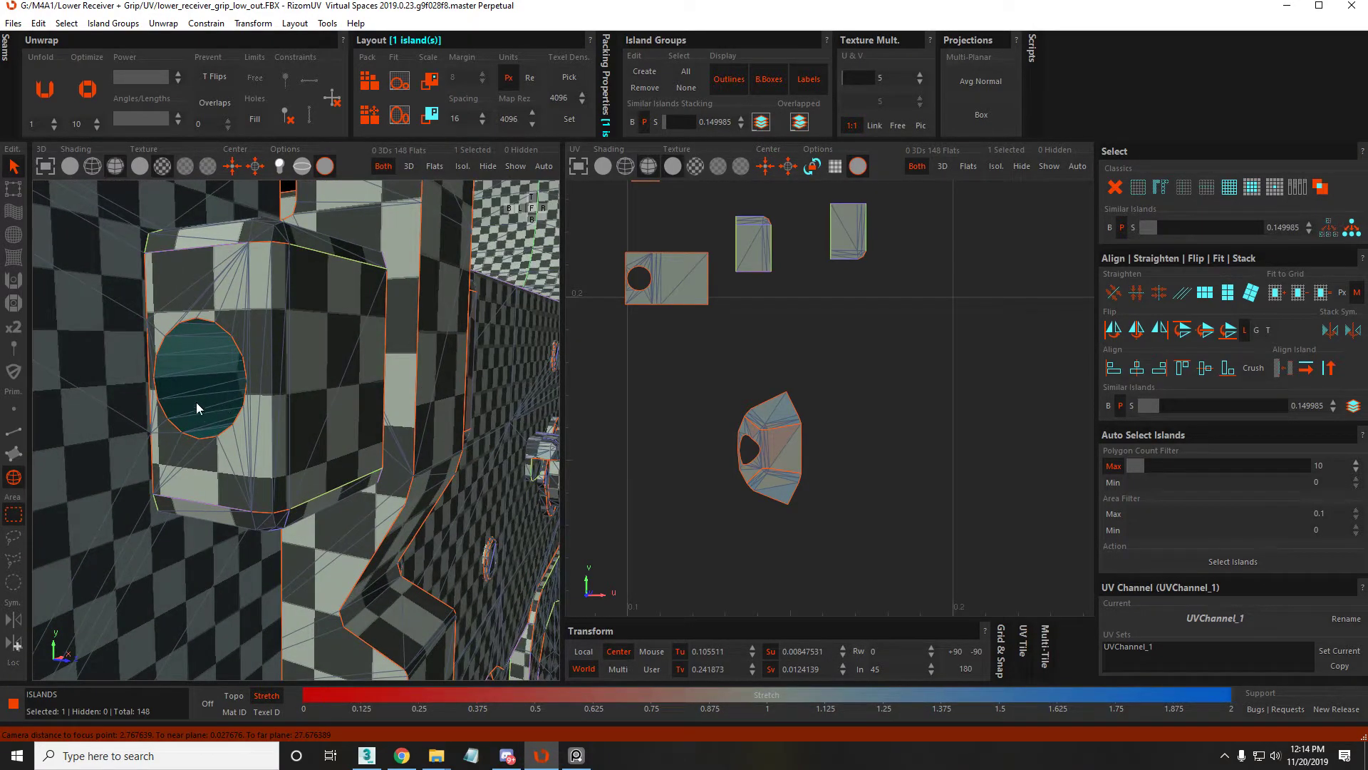
Capture a 470x547 screenshot region around the finished block in the 3D view and save it
key("Print")
left_click_drag(97, 211, 432, 601)
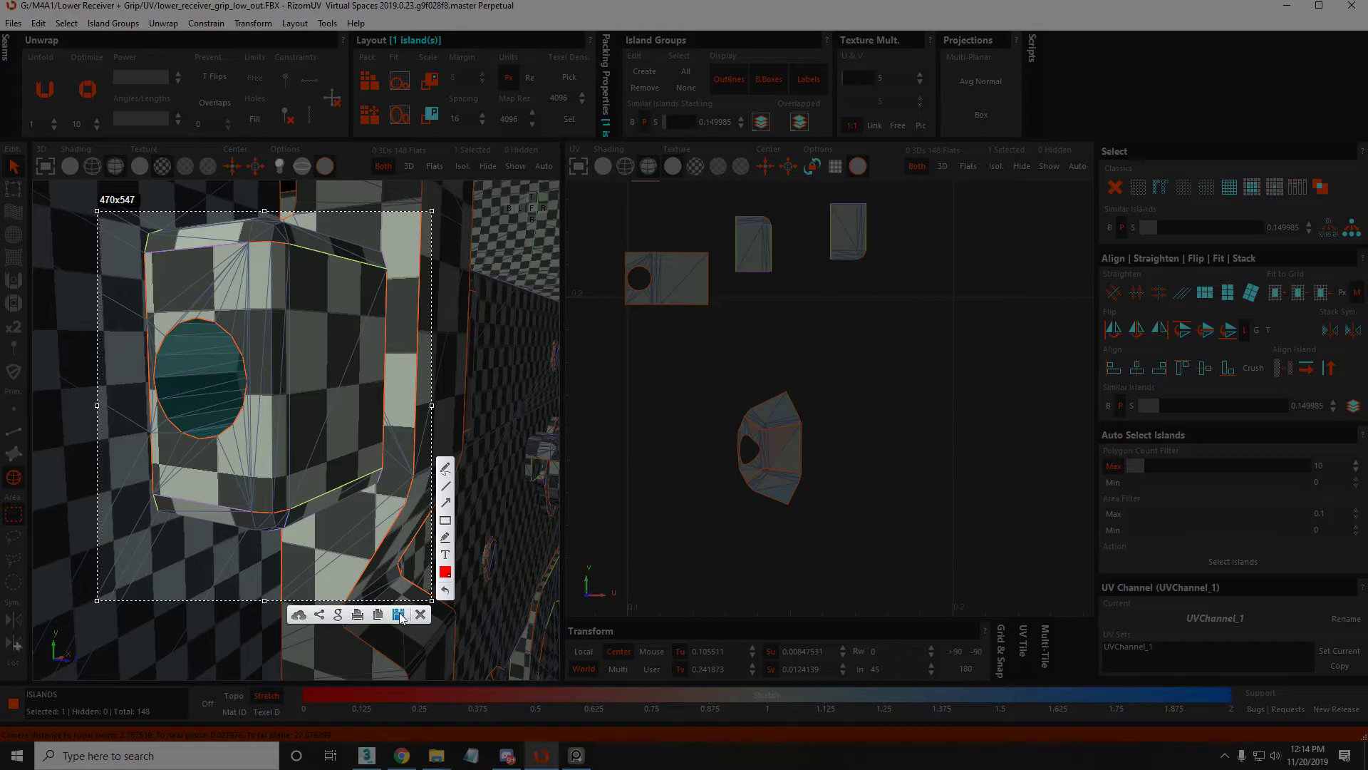
left_click(399, 616)
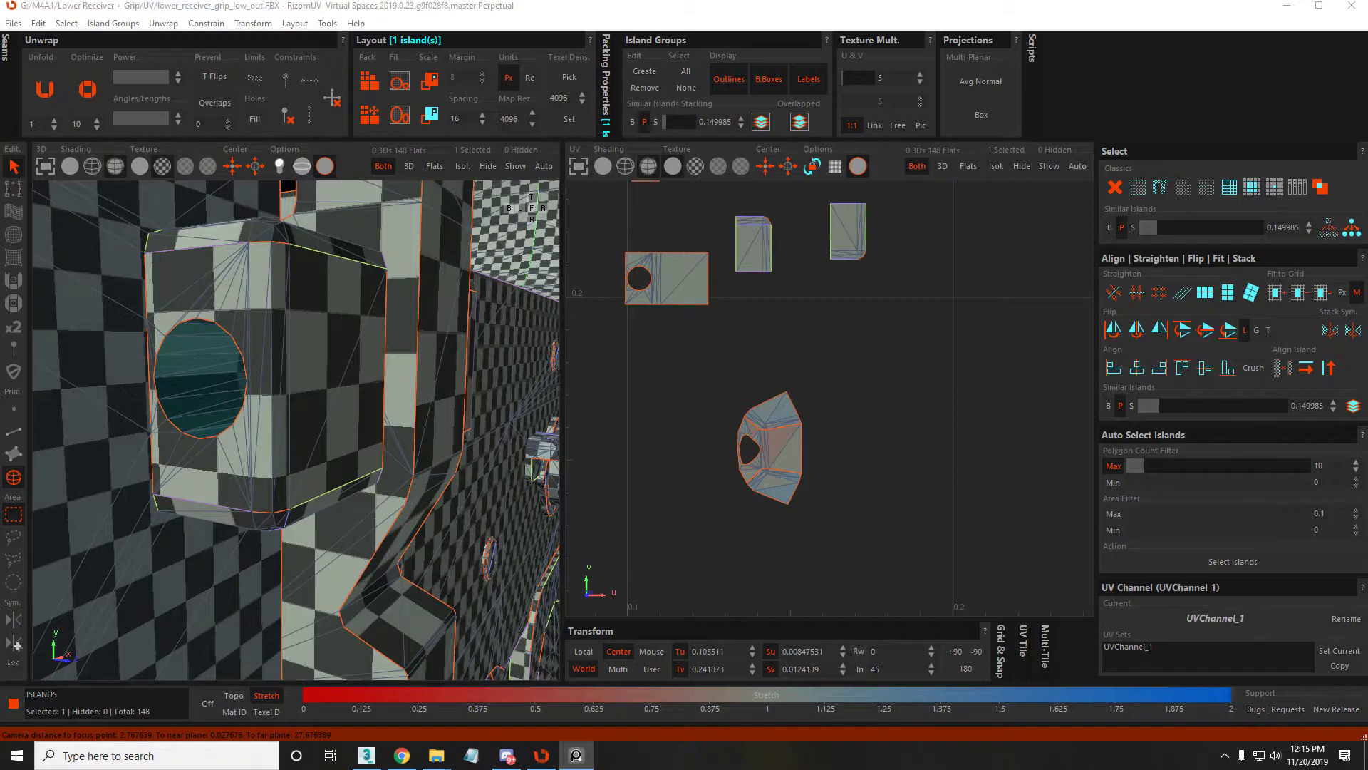
Frame the faceted island with the round hole and move its upper bevel piece clear of the main body
left_click(755, 428)
key("f")
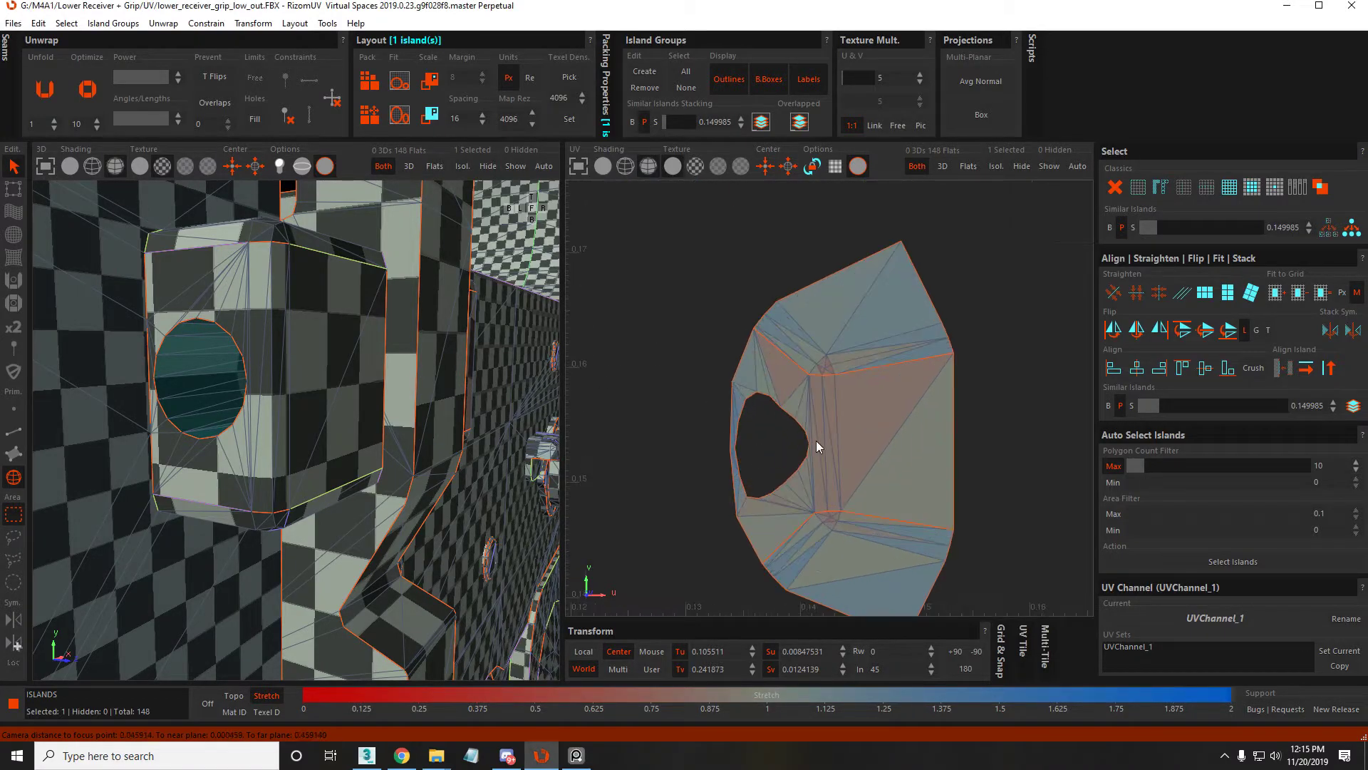
left_click_drag(228, 391, 367, 380, "alt")
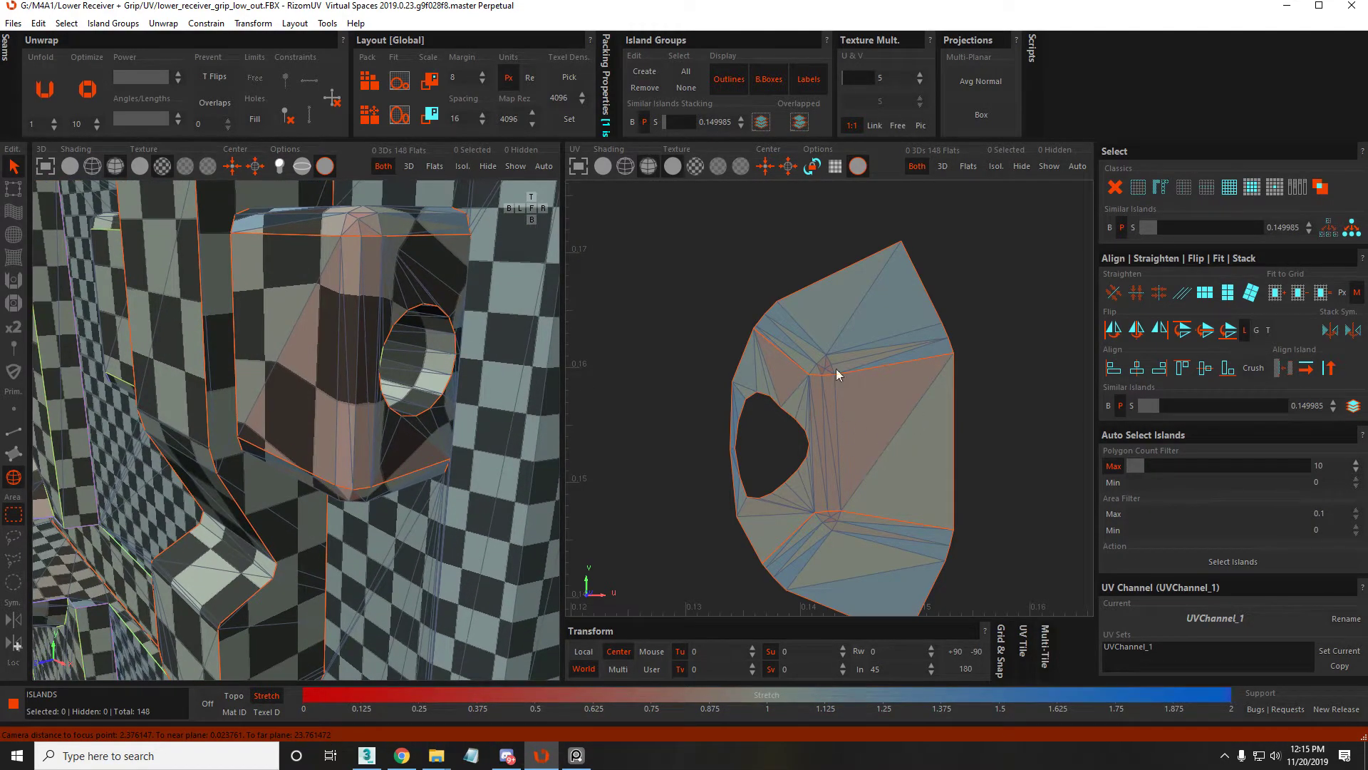
scroll(819, 356, "down", 2)
key("F2")
left_click(823, 336)
key("c")
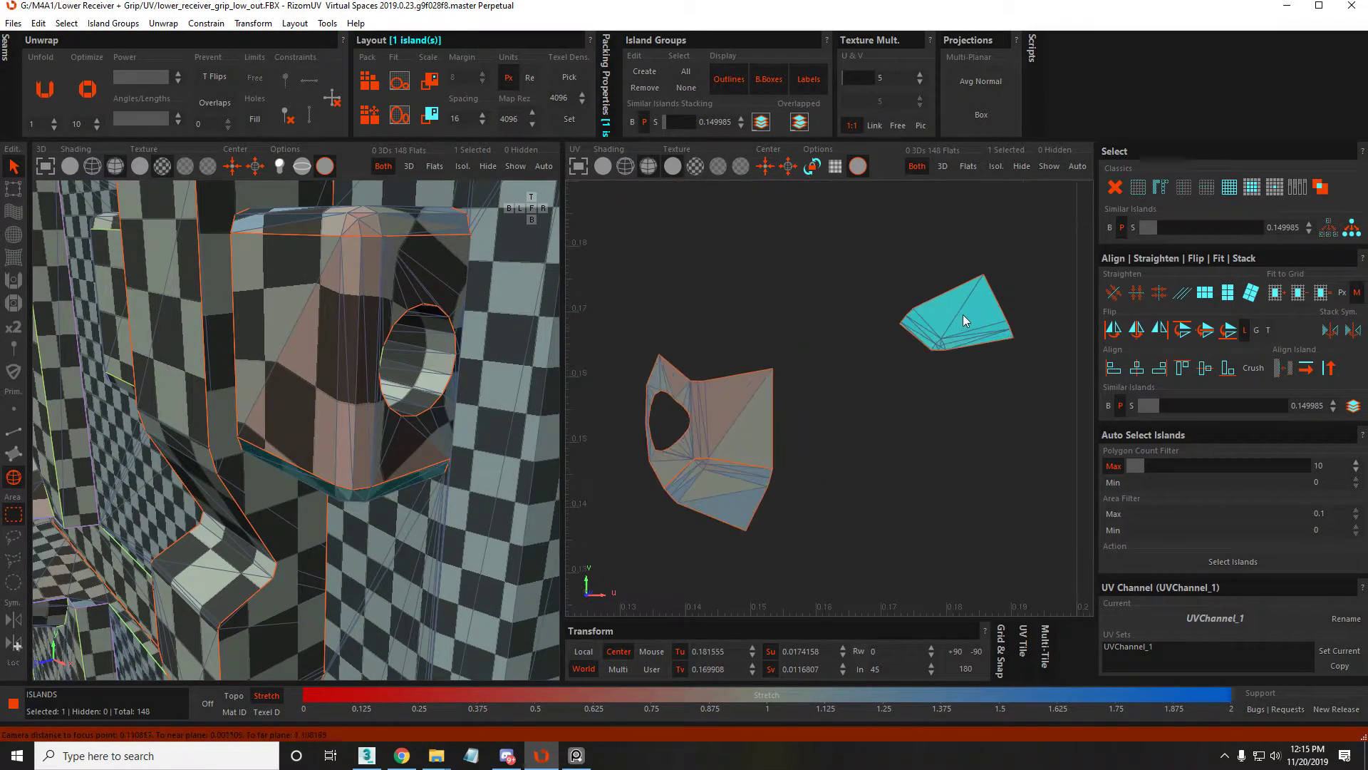
Constrain the detached bevel island's outer edges to vertical and horizontal directions
left_click(1005, 322)
key("t")
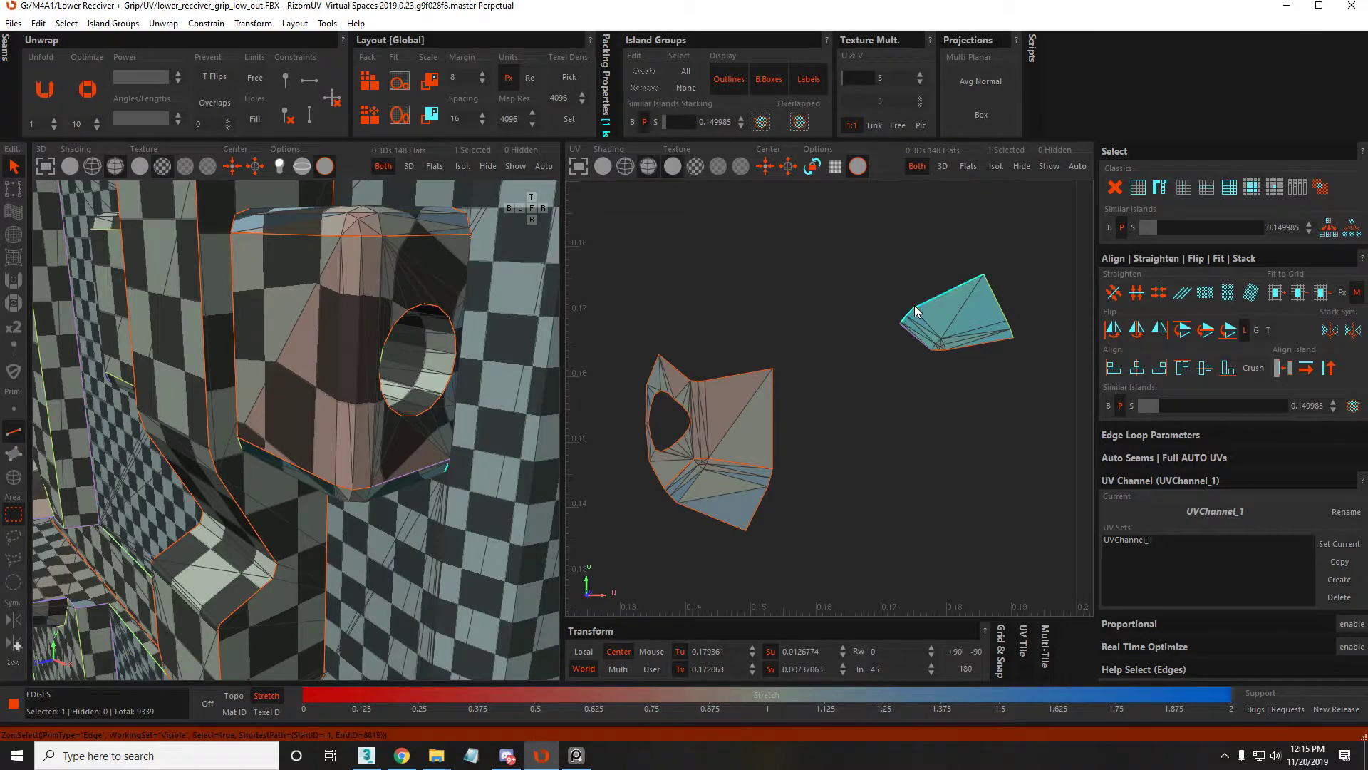
double_click(918, 331)
scroll(927, 333, "up", 2)
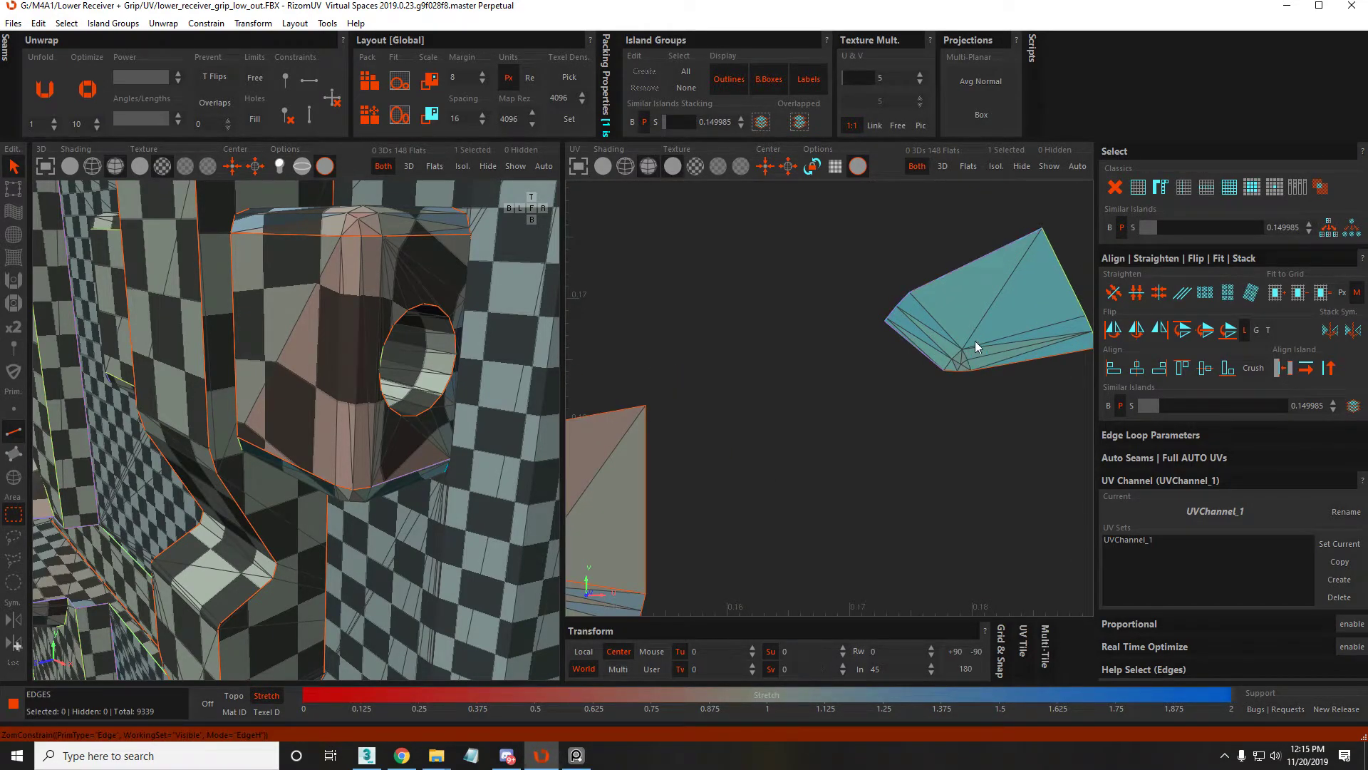
Try to optimize the detached bevel island with its current edge constraints
key("F4")
key("o")
key("ctrl+z")
scroll(948, 299, "down", 3)
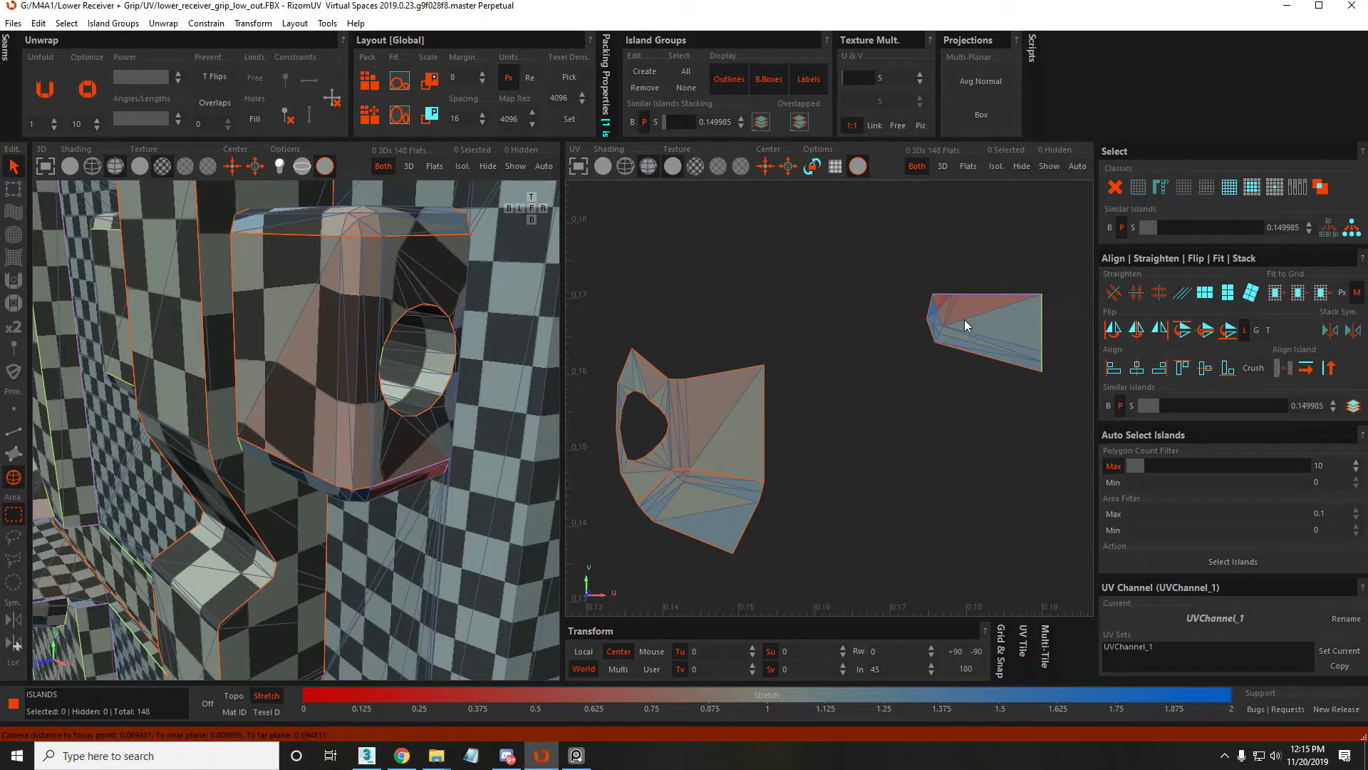
left_click(960, 326)
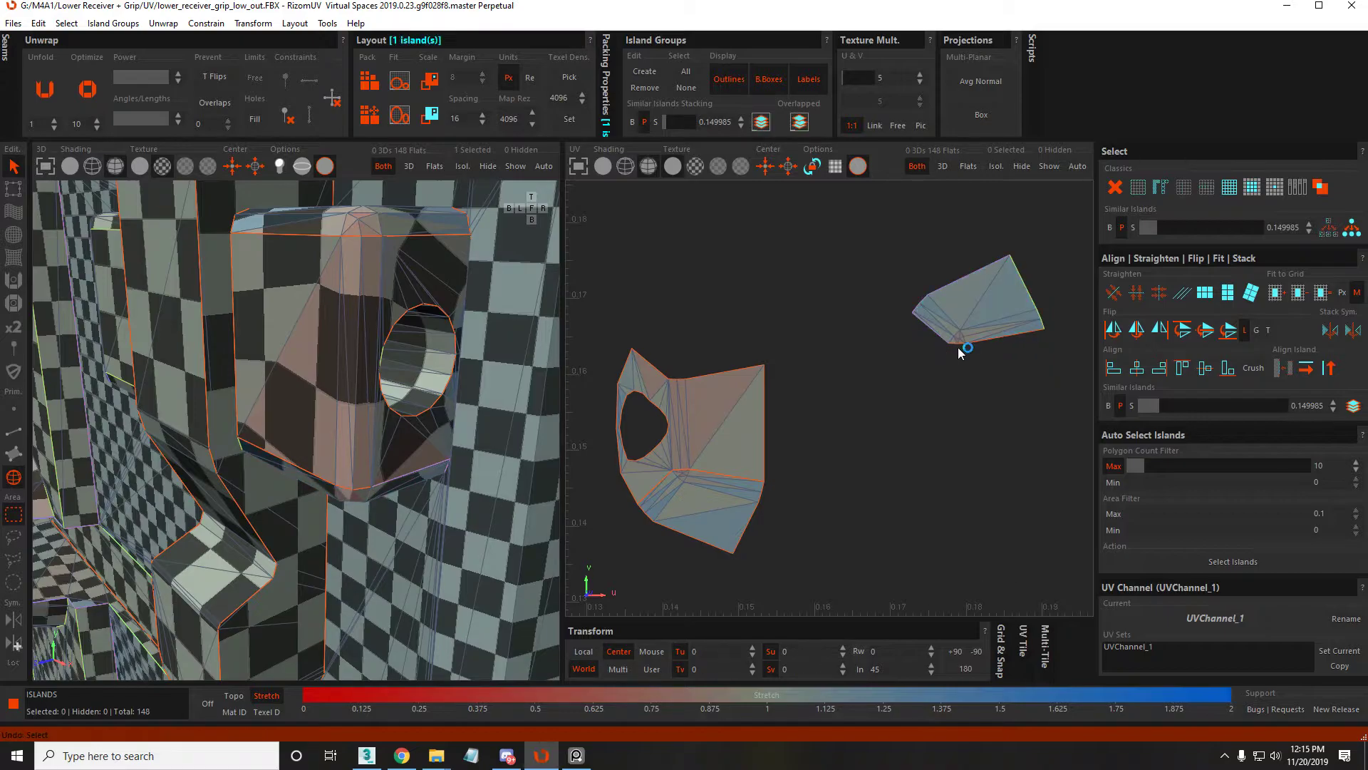
Constrain the bevel island's long outer edge horizontally, then unfold and optimize the island
key("F2")
double_click(930, 332)
left_click(917, 315)
key("h")
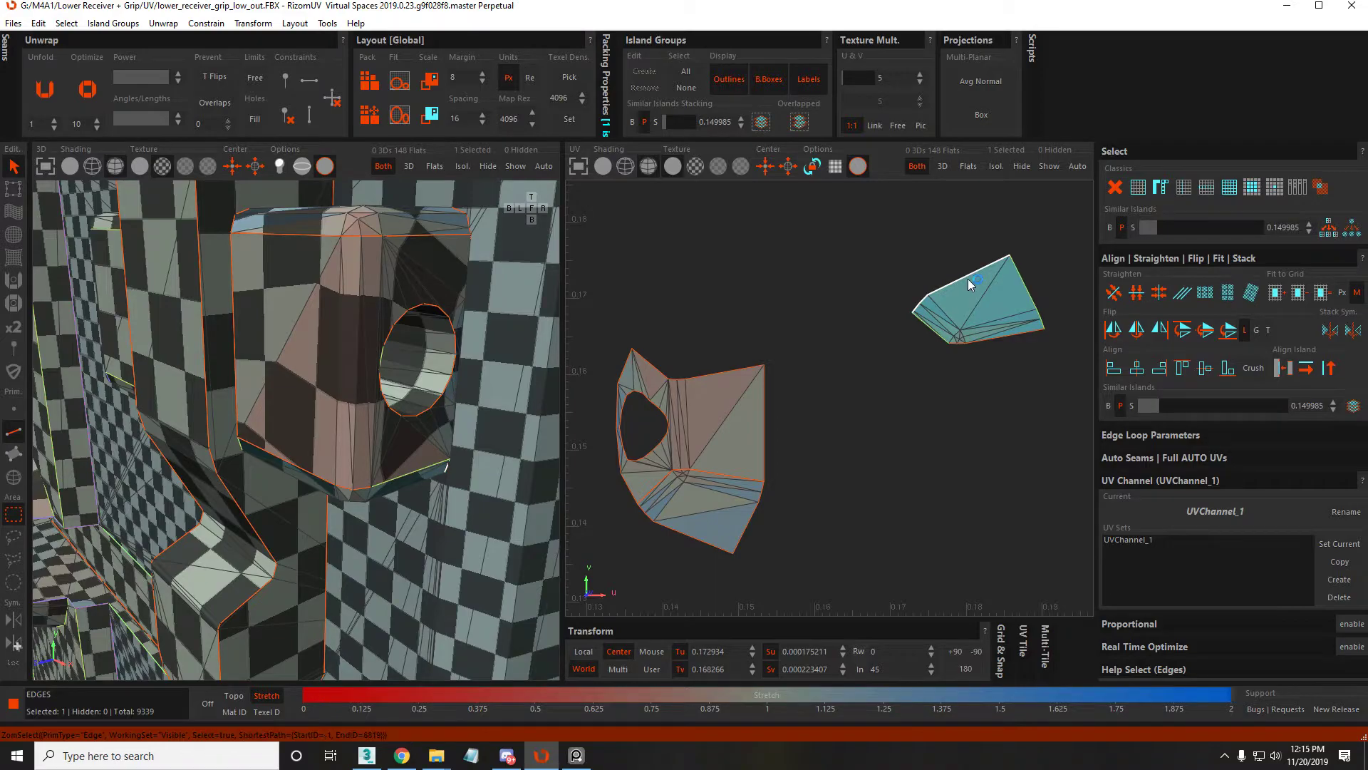
key("F4")
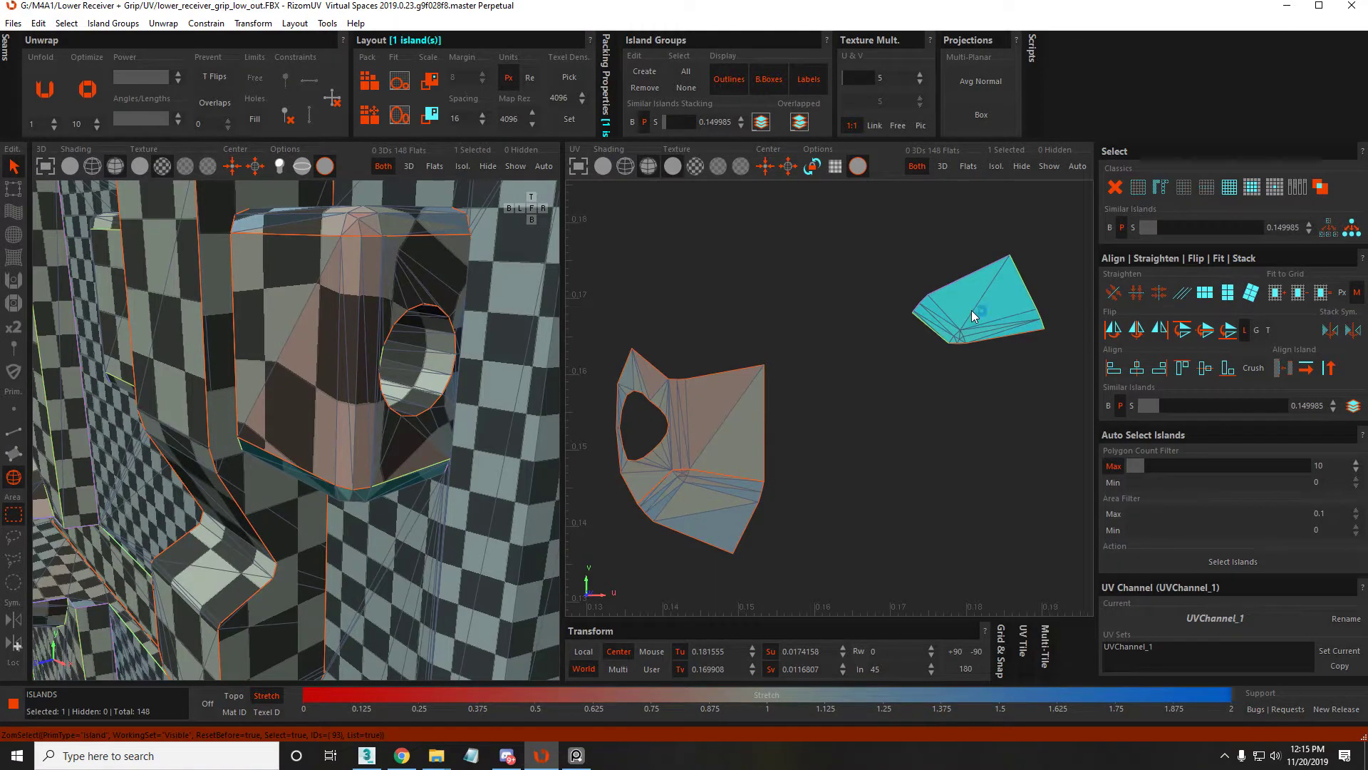
key("u")
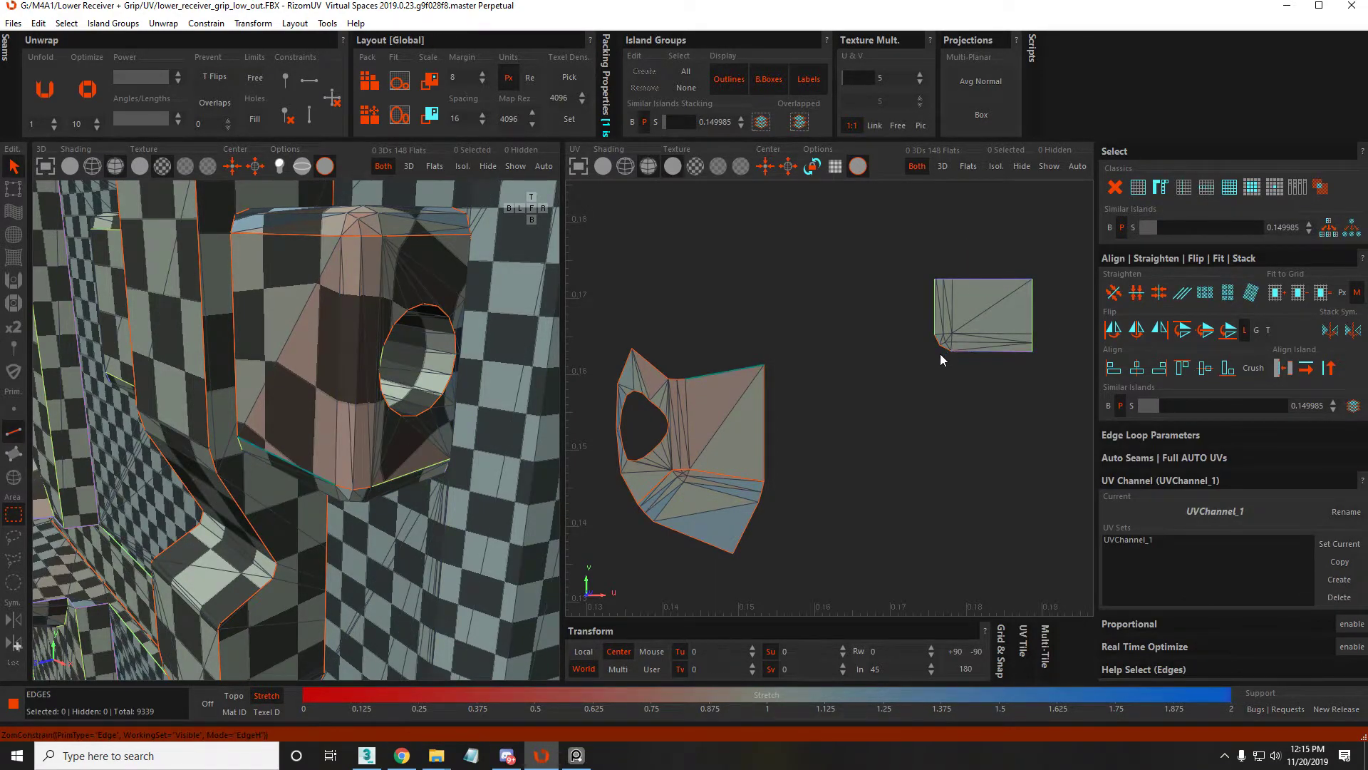
left_click(985, 316)
key("o")
Select the island with the round hole and move it away from the remaining bevel piece, below the straightened one
left_click(789, 361)
left_click(708, 429)
scroll(712, 424, "down", 3)
left_click_drag(717, 418, 852, 440)
Constrain the hole island's upper and lower edges horizontally and its side edges vertically, and optimize it
scroll(852, 439, "up", 5)
key("F2")
left_click(821, 409)
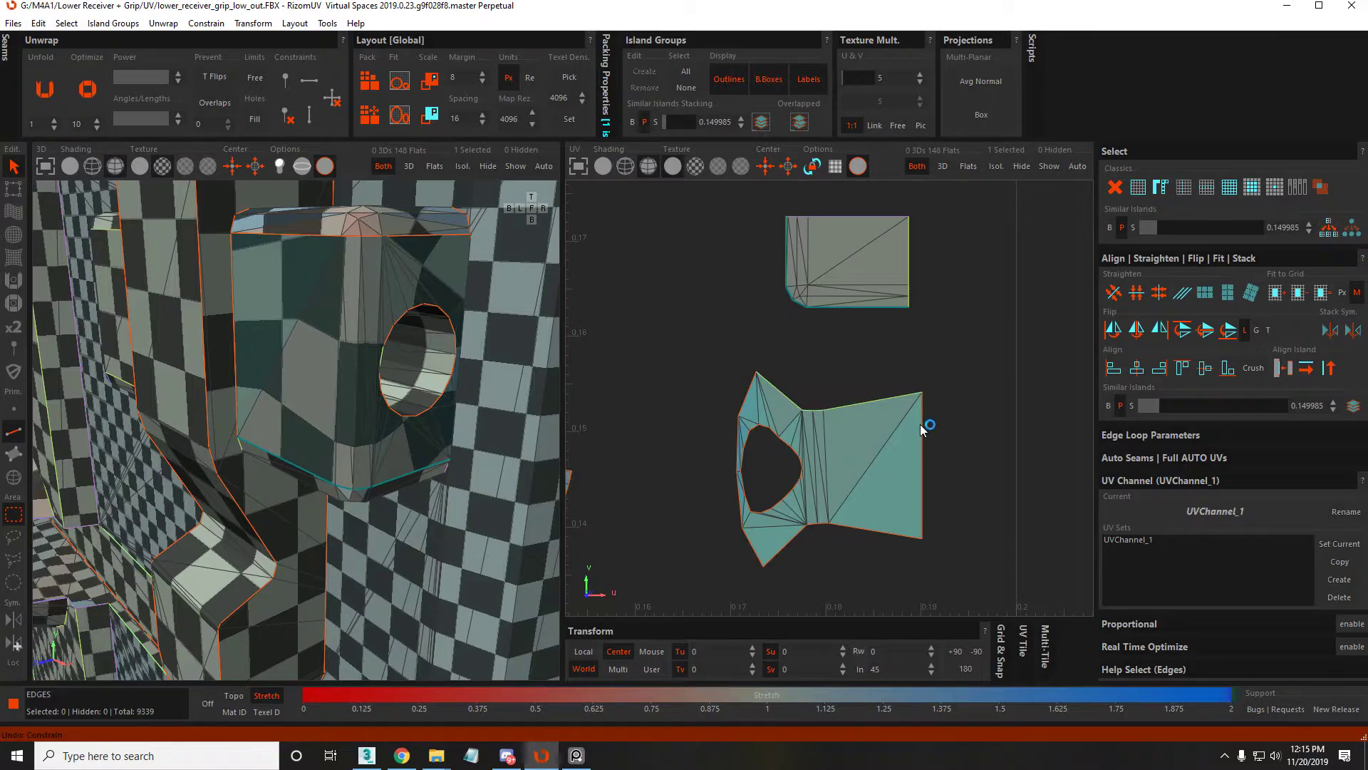
key("v")
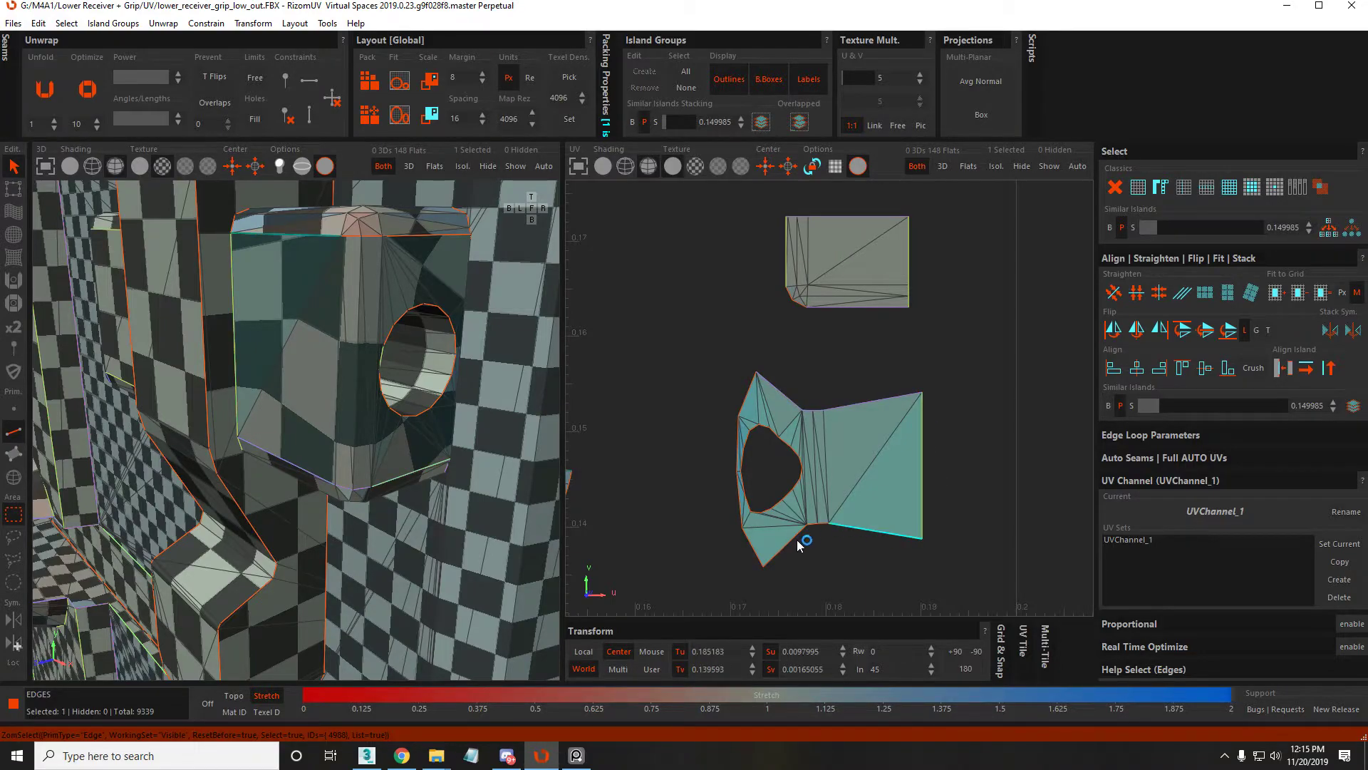
left_click(757, 558)
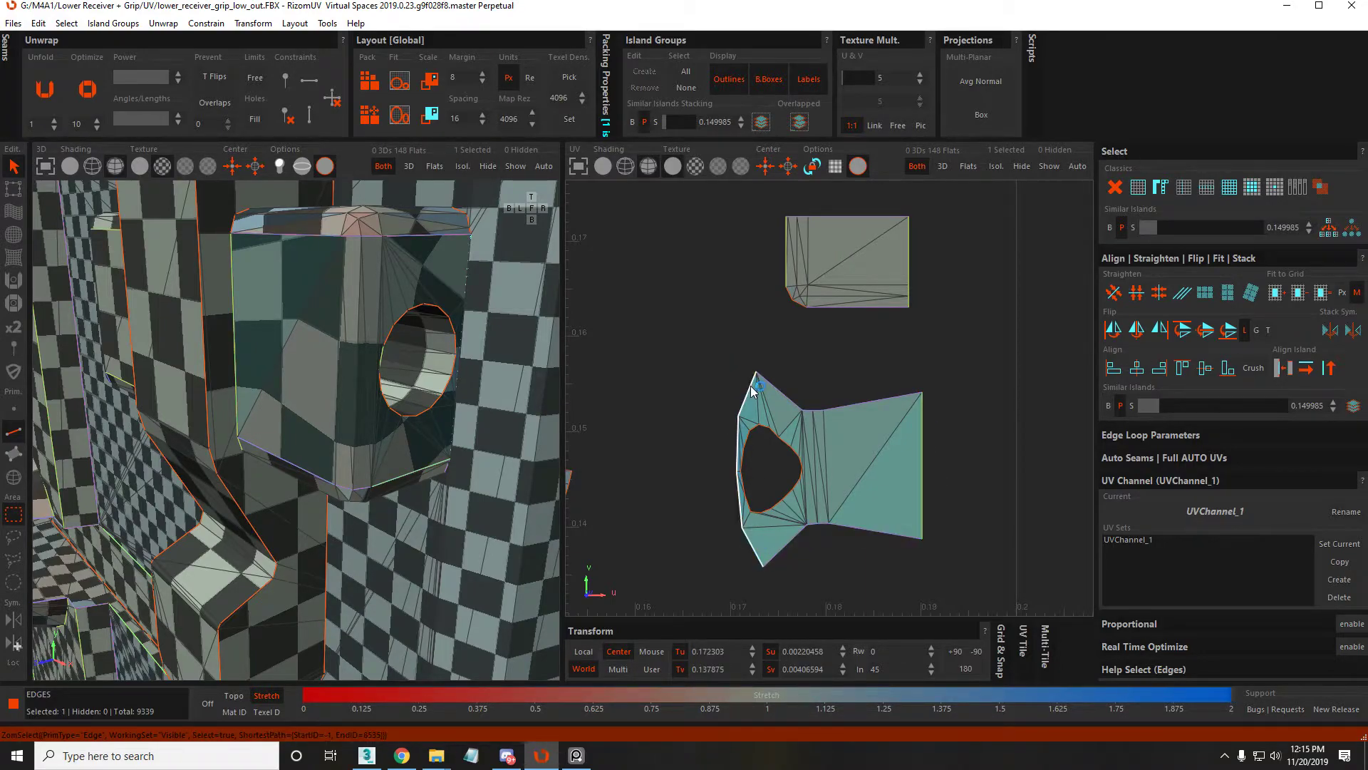
key("F4")
key("o")
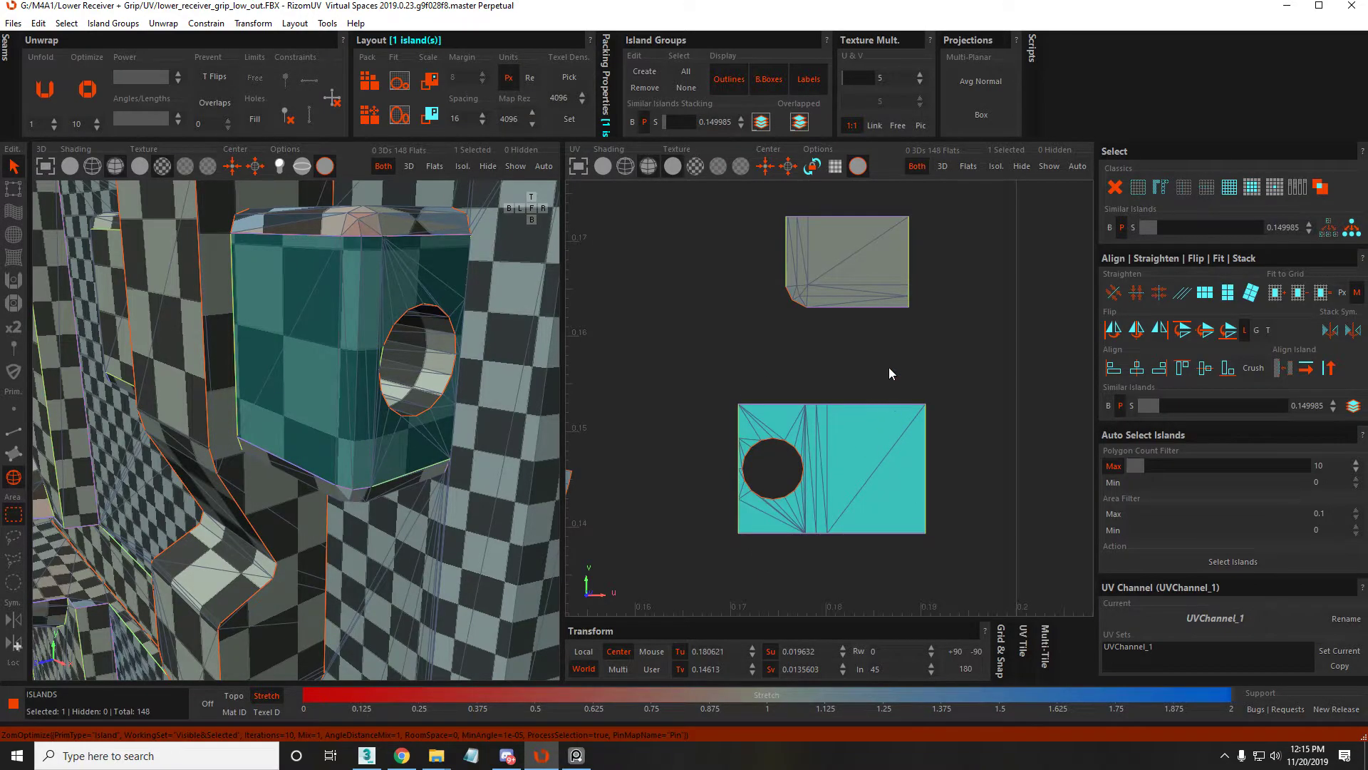
Place the hole island against its straightened bevel, move the remaining bevel island into open space and optimize it
scroll(761, 383, "down", 4)
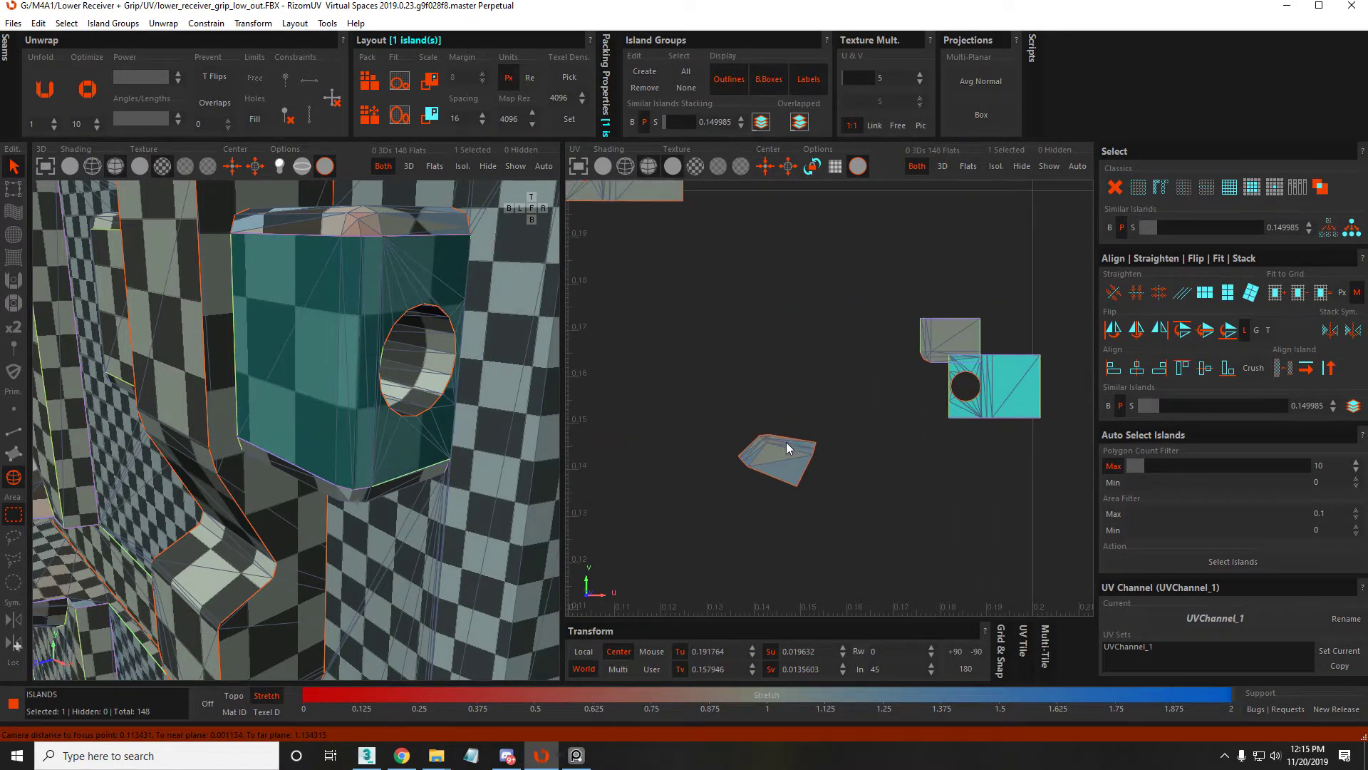
left_click(770, 456)
left_click_drag(770, 457, 912, 487)
scroll(907, 488, "up", 3)
key("o")
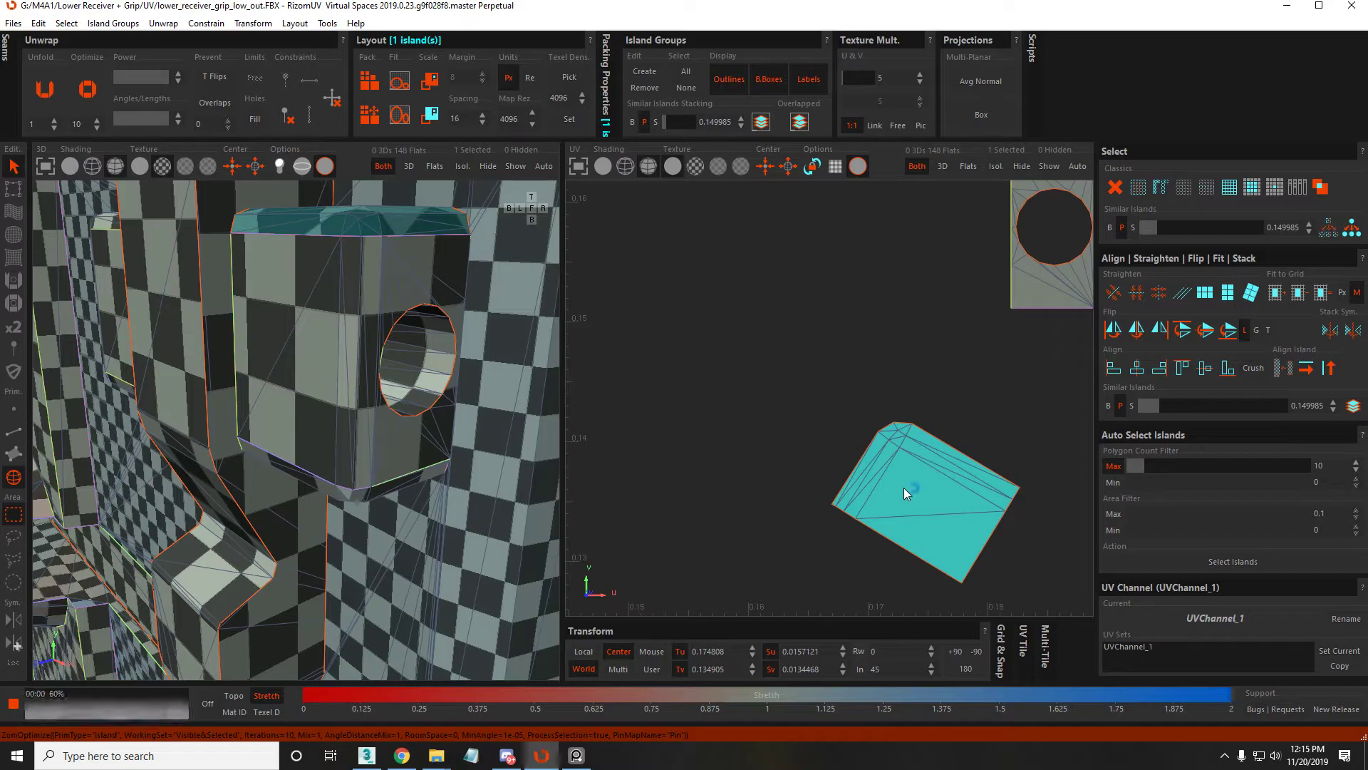
Constrain the straight outer edges of the remaining bevel island horizontally and vertically and optimize the island
key("F2")
left_click(858, 468)
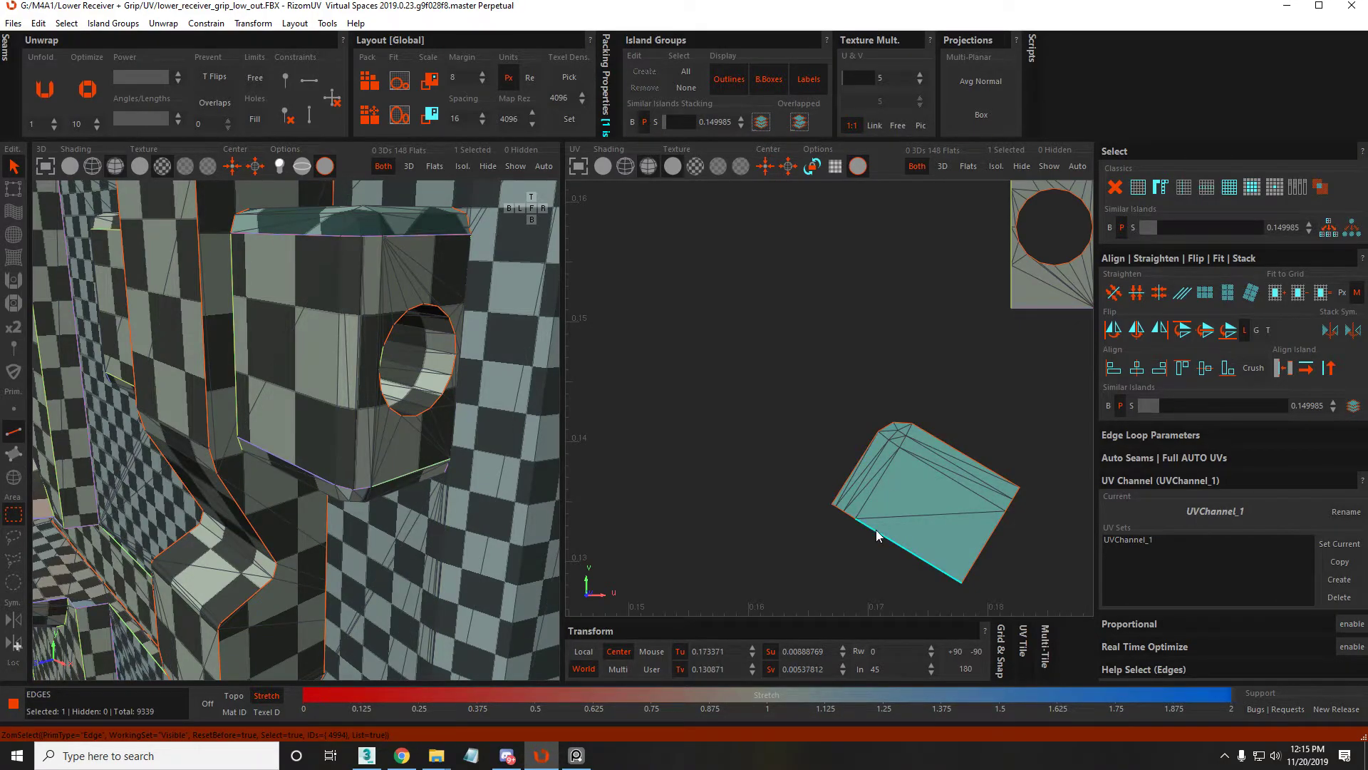
key("shift+v")
left_click(969, 477)
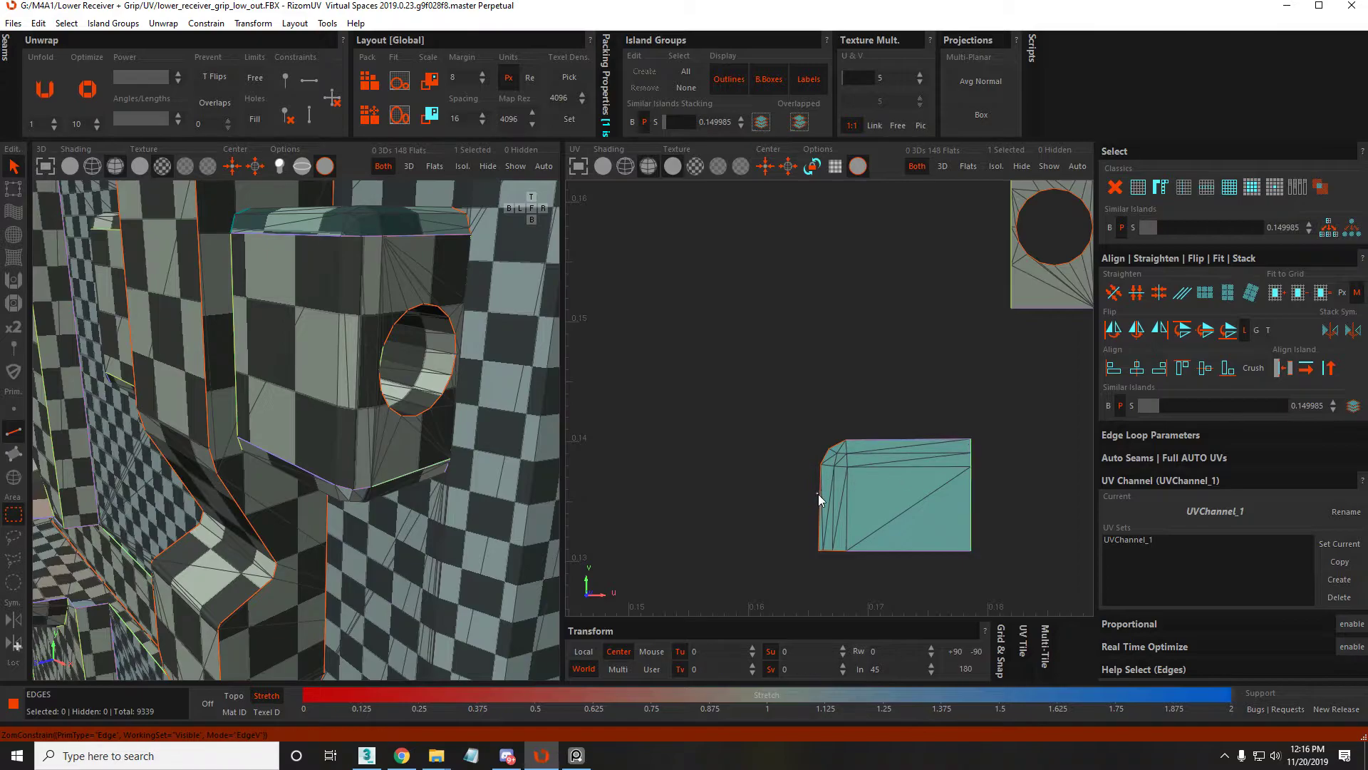
left_click(839, 551)
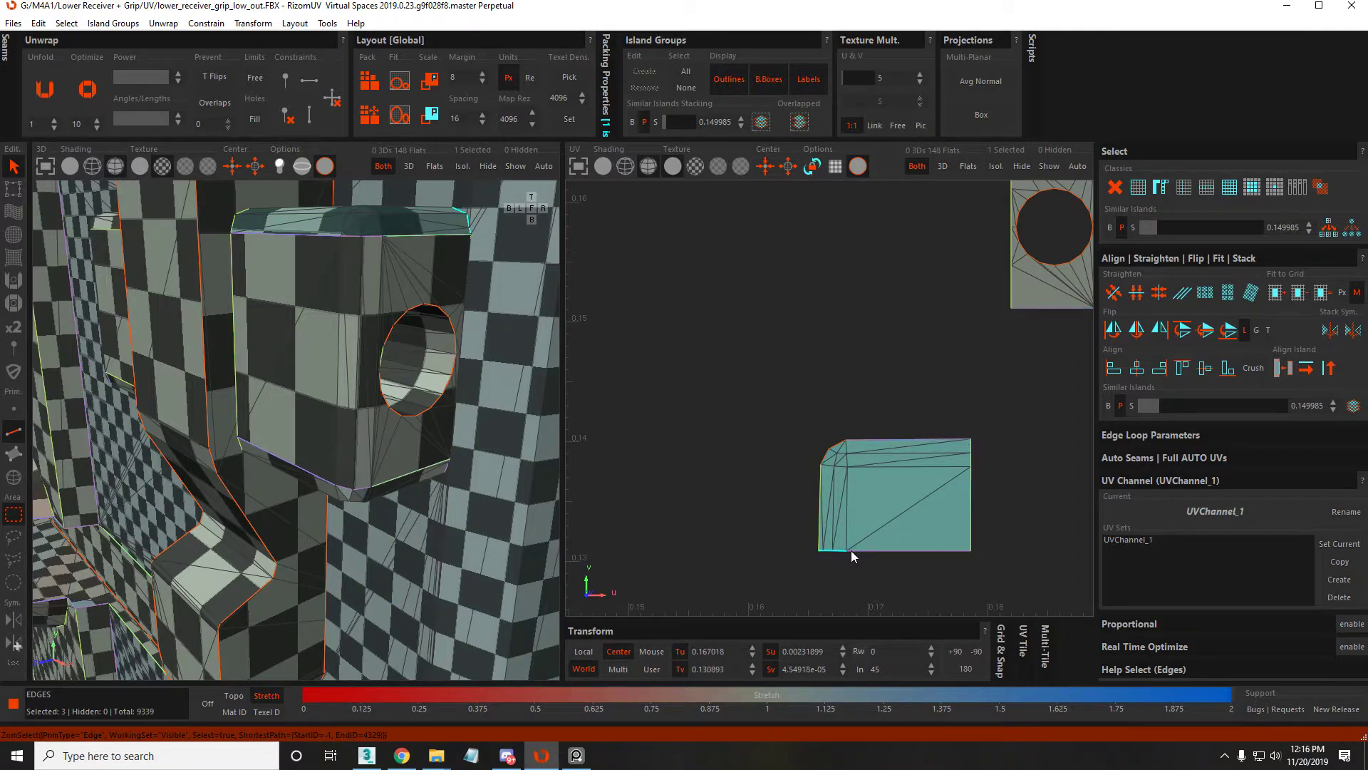
key("F4")
key("o")
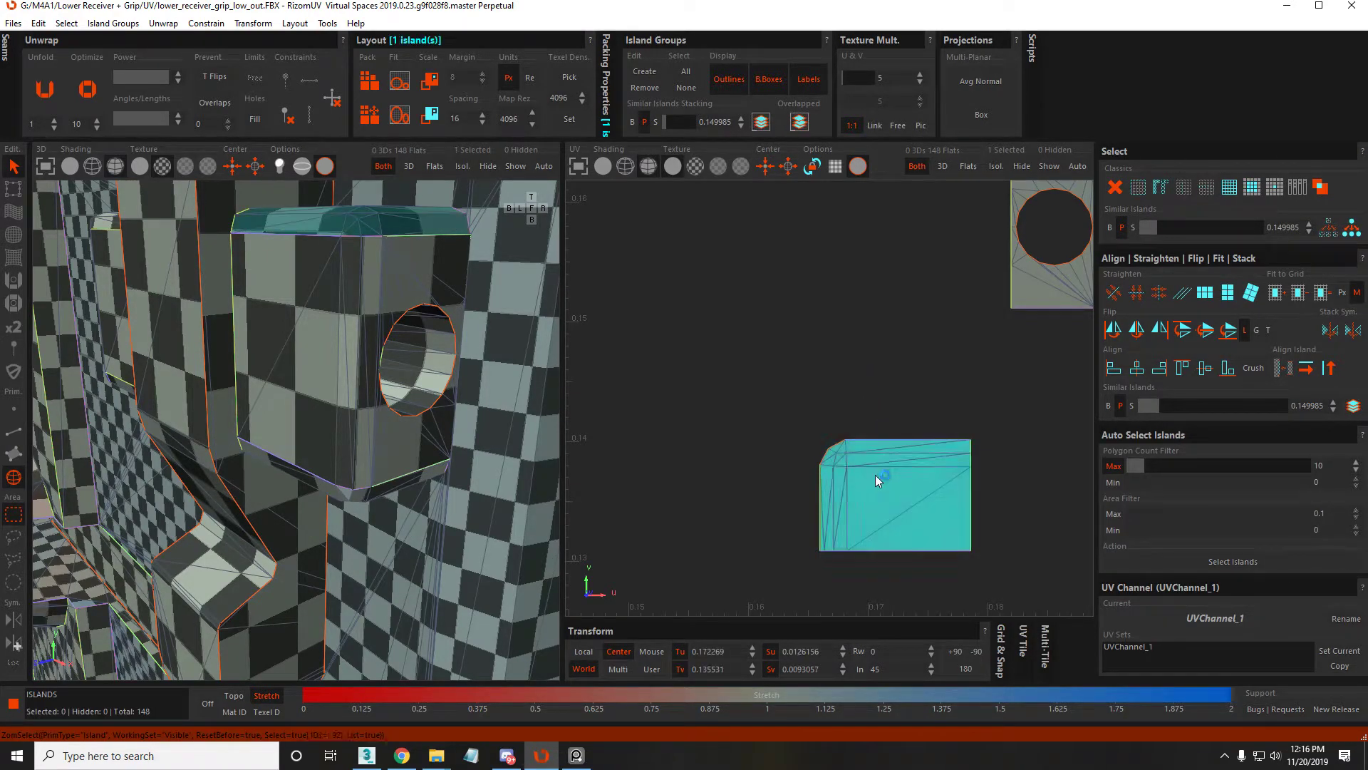
Move the straightened bevel island onto the group of its block's finished islands and clear the selection
scroll(871, 475, "down", 5)
left_click_drag(885, 480, 980, 331)
scroll(970, 314, "down", 3)
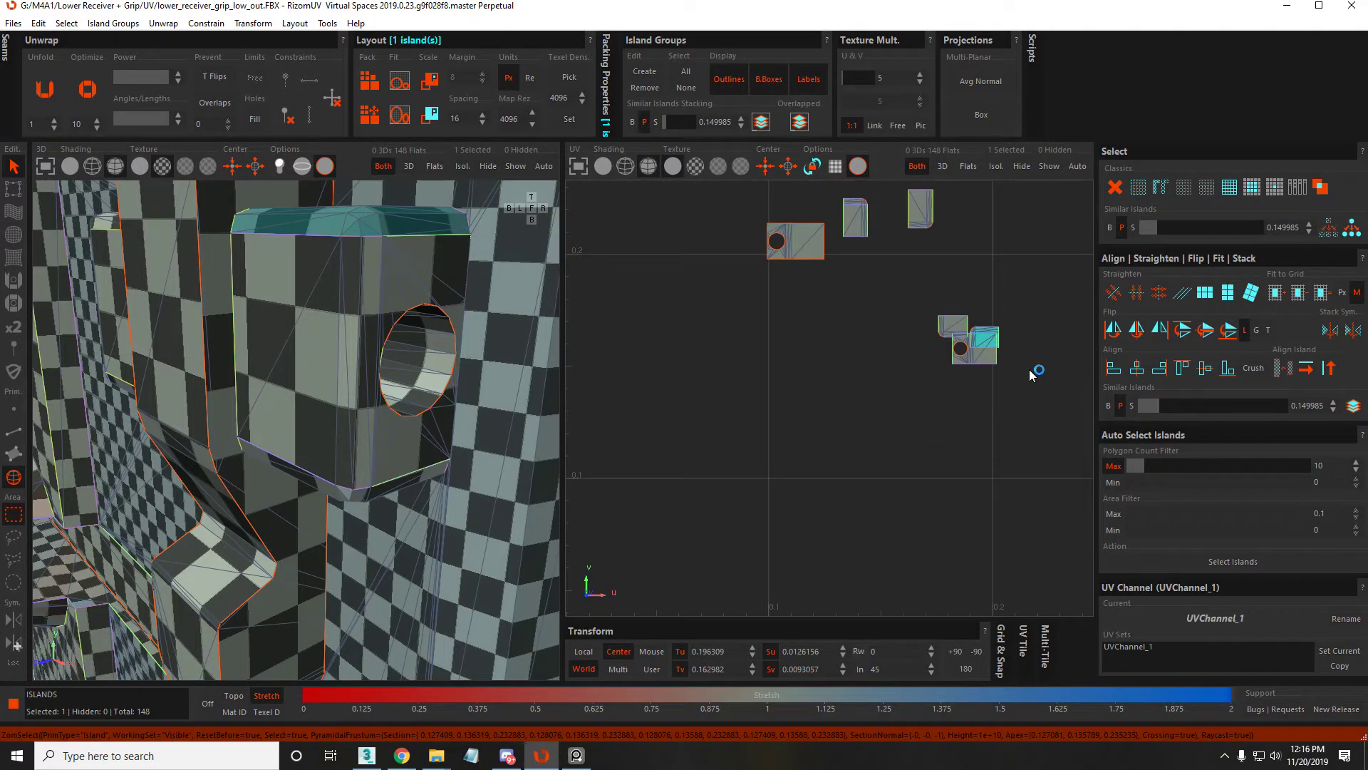
left_click(959, 305)
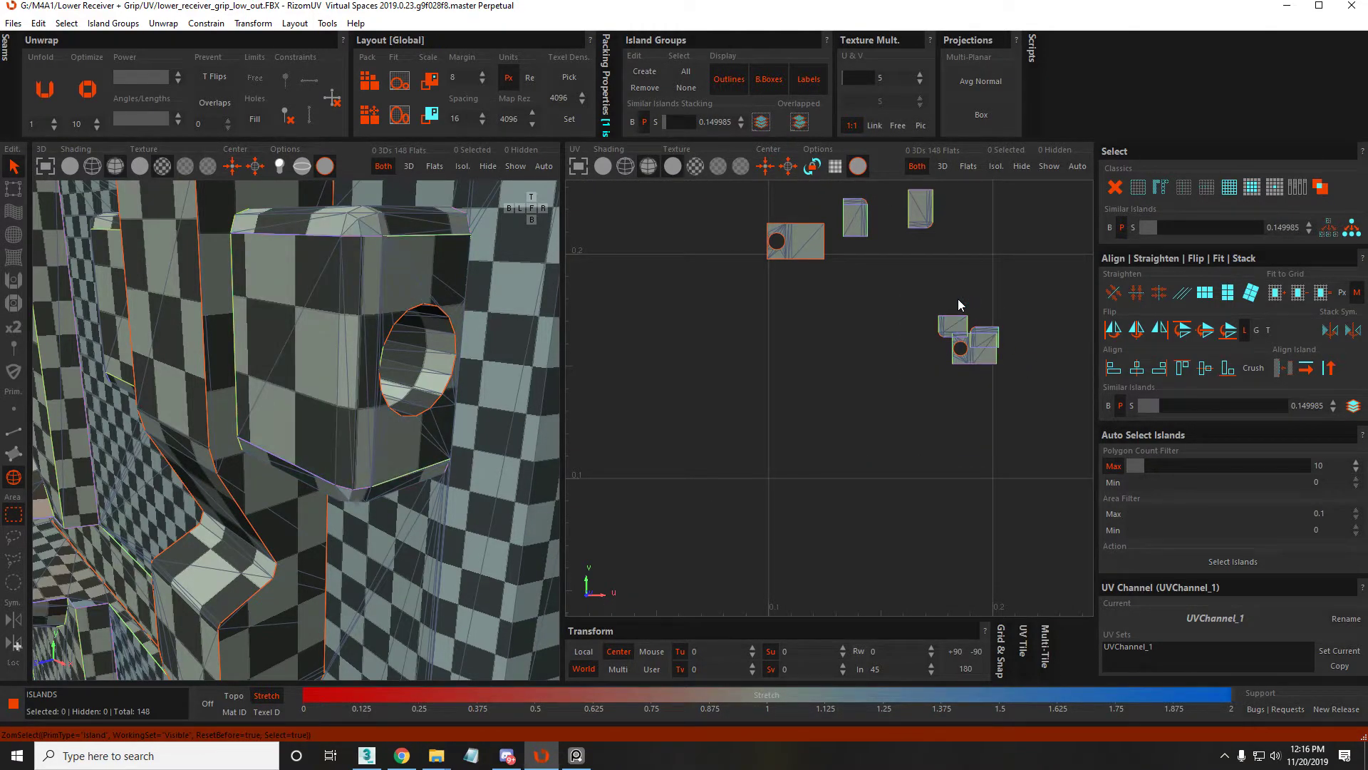
Select the rounded island with the ring-shaped opening, bring its part into the 3D view and isolate it
middle_click_drag(1019, 331, 881, 398)
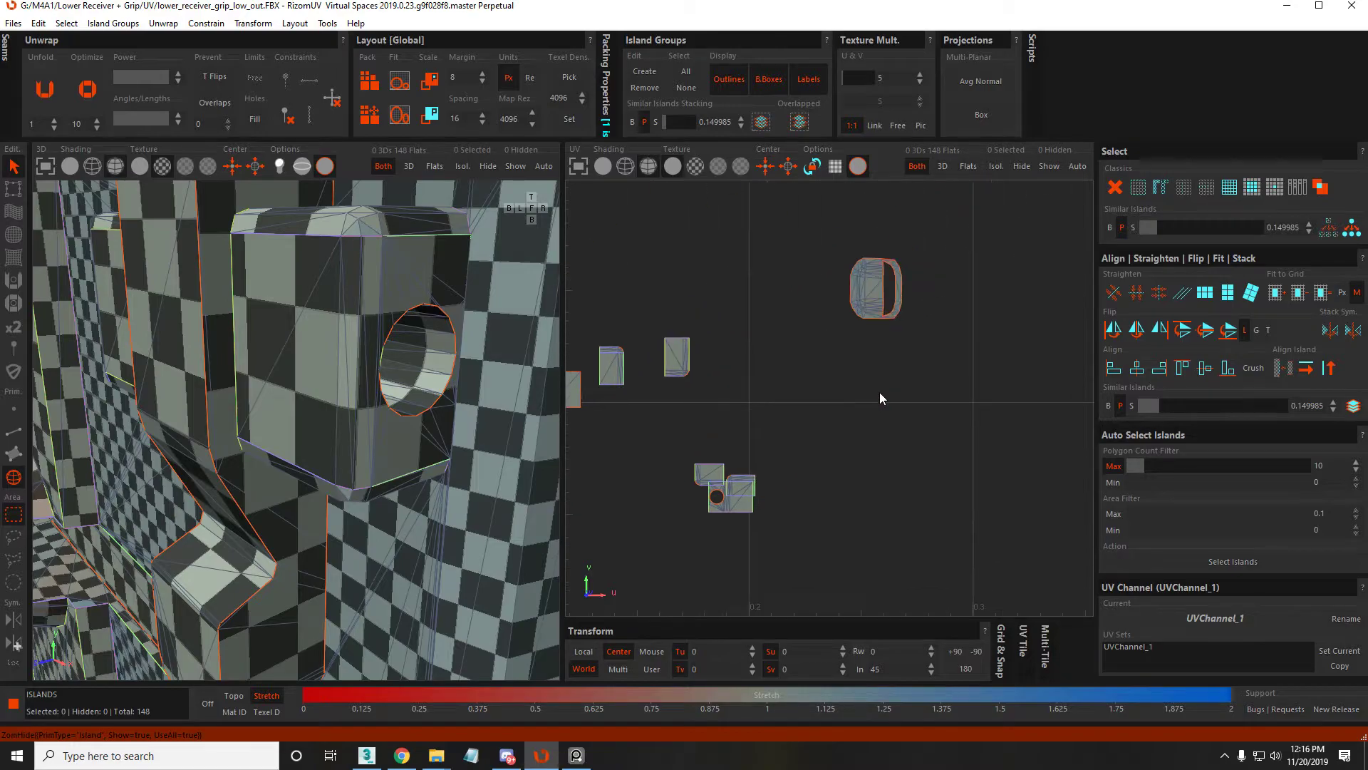
left_click(872, 305)
scroll(873, 305, "down", 2)
key("f")
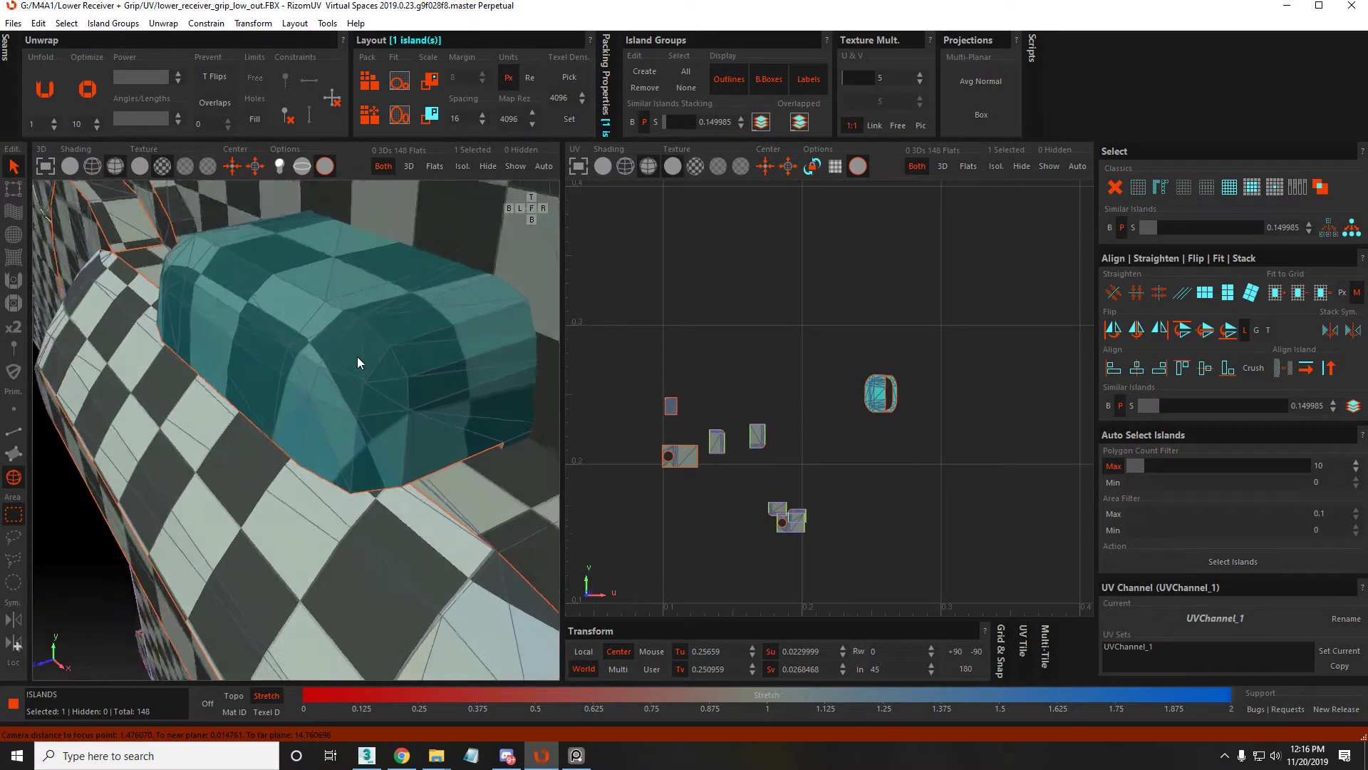
key("i")
middle_click_drag(353, 379, 370, 353)
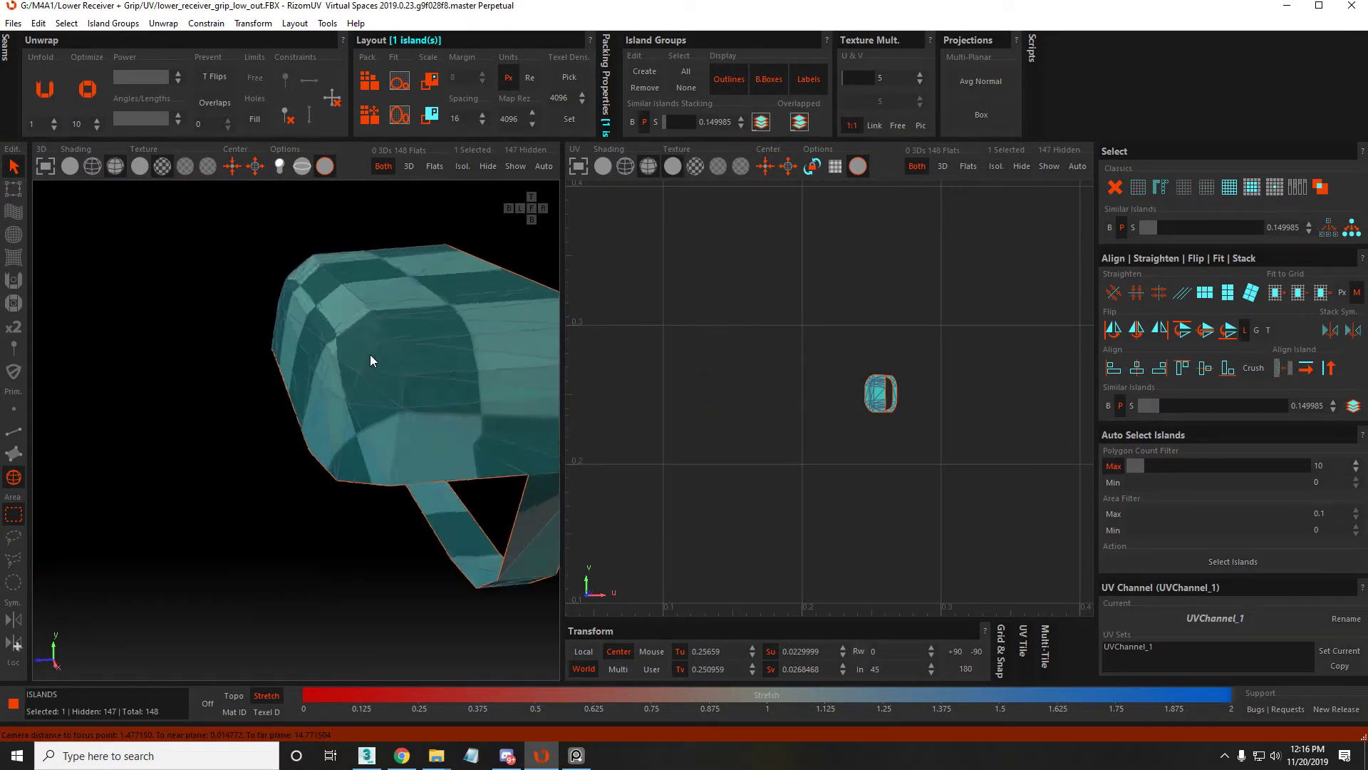
Cut the isolated part where its thin band joins the rounded cap and unfold both pieces
key("F2")
middle_click_drag(550, 489, 360, 431)
scroll(347, 399, "down", 3)
scroll(284, 436, "up", 4)
left_click(139, 409)
key("c")
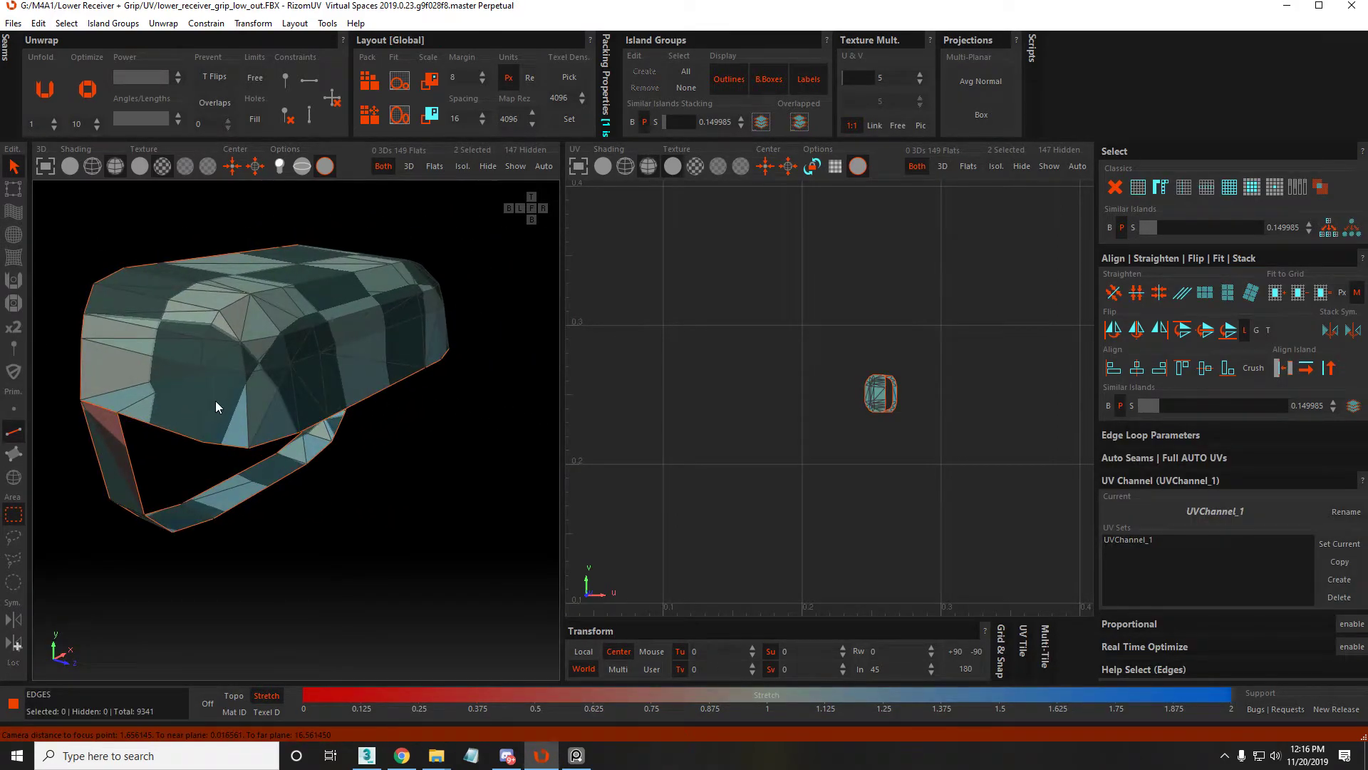
key("F1")
scroll(110, 245, "down", 2)
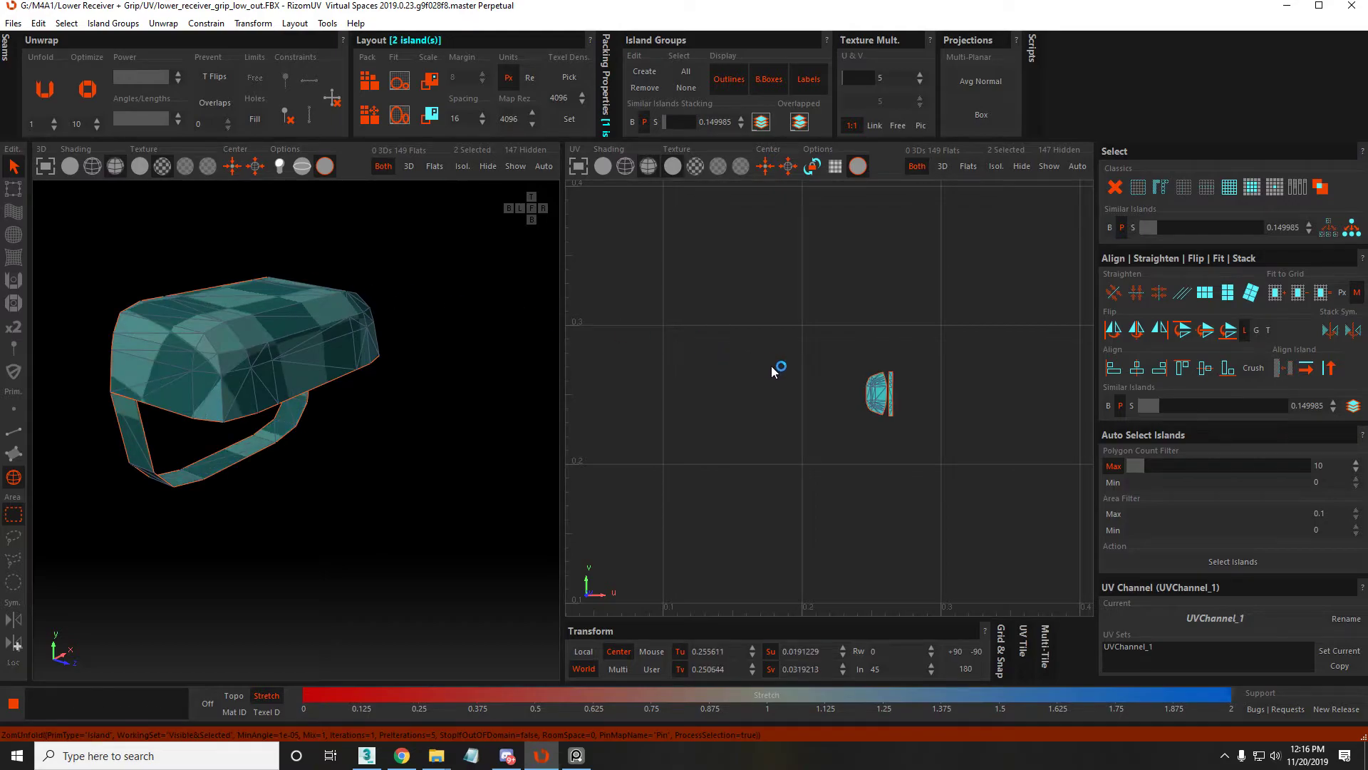
Select the rounded cap island, move it away from the thin band island and frame it in the UV view
scroll(848, 381, "up", 5)
left_click(952, 395)
key("f")
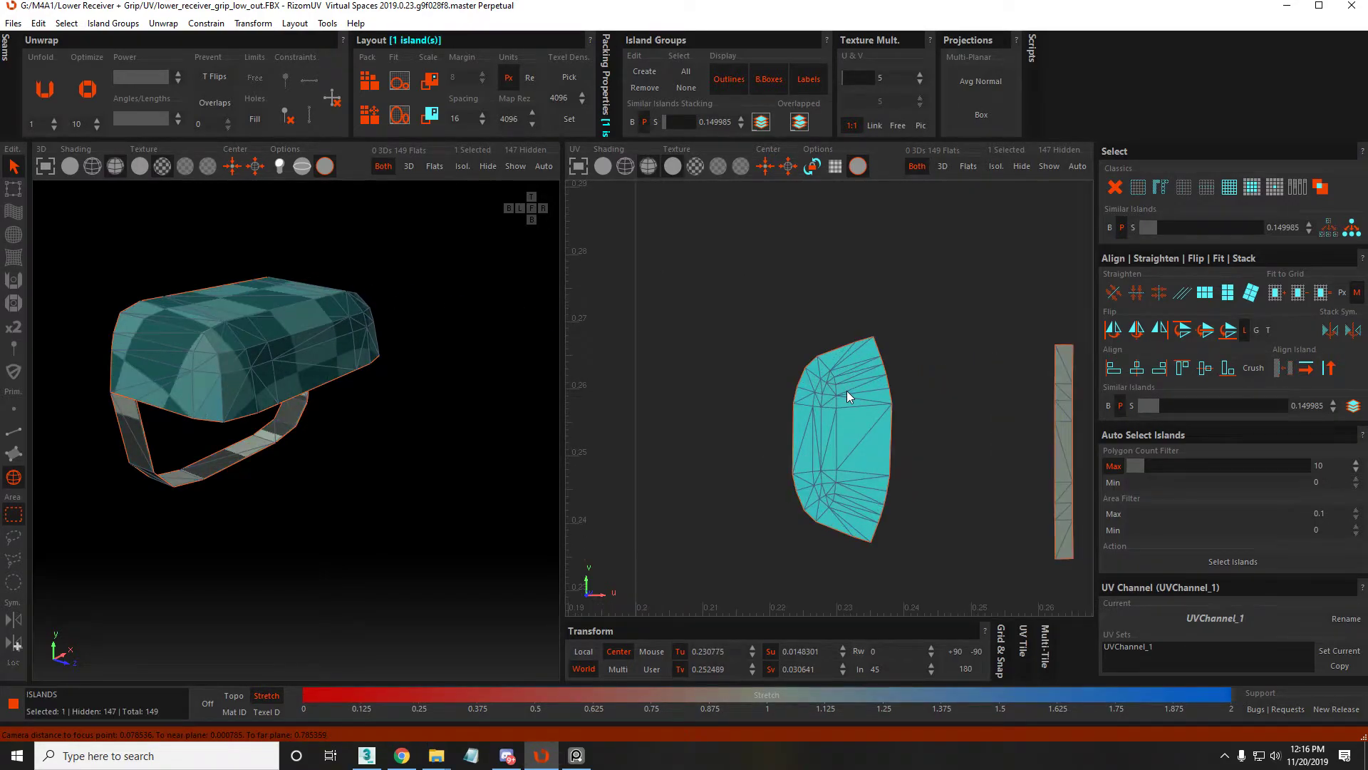
Constrain the cap island's long curved outer edge vertically and optimize the island
key("F2")
left_click(877, 347)
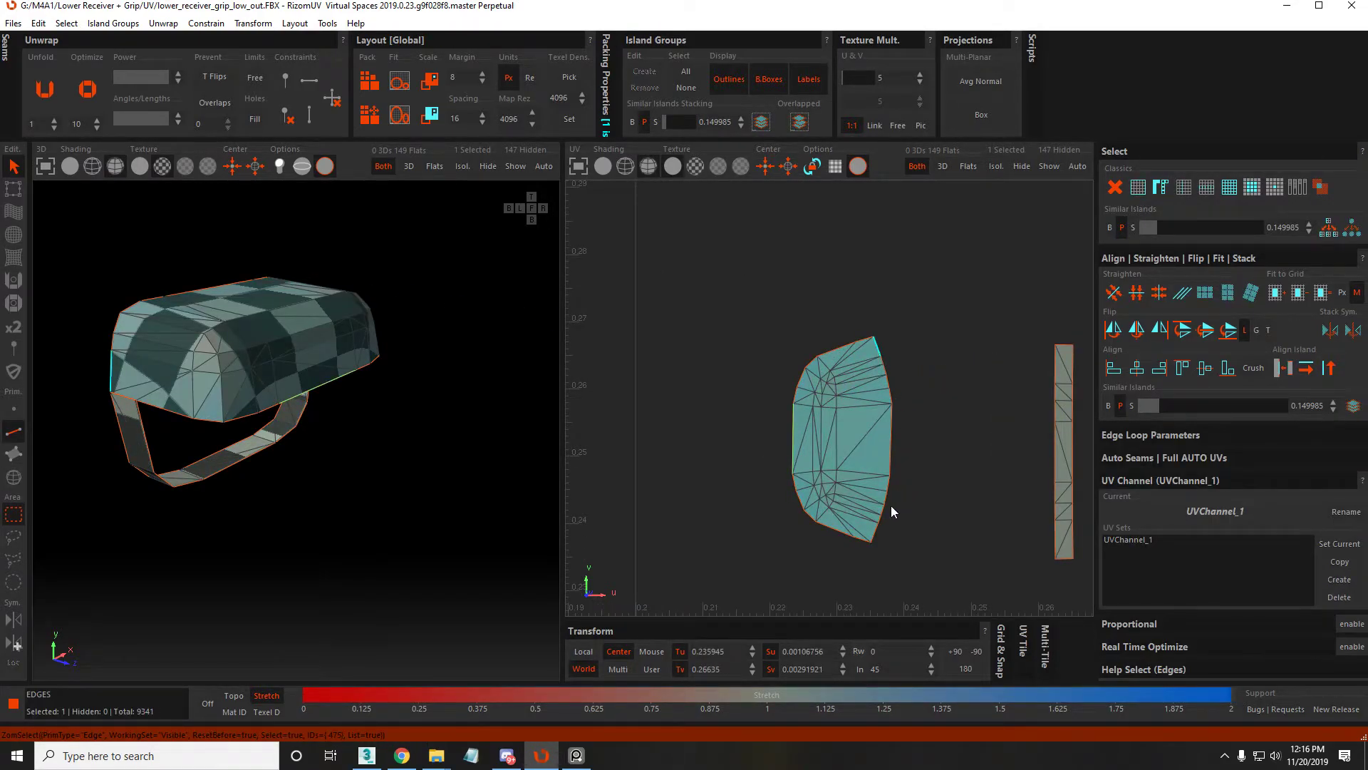
left_click(852, 539)
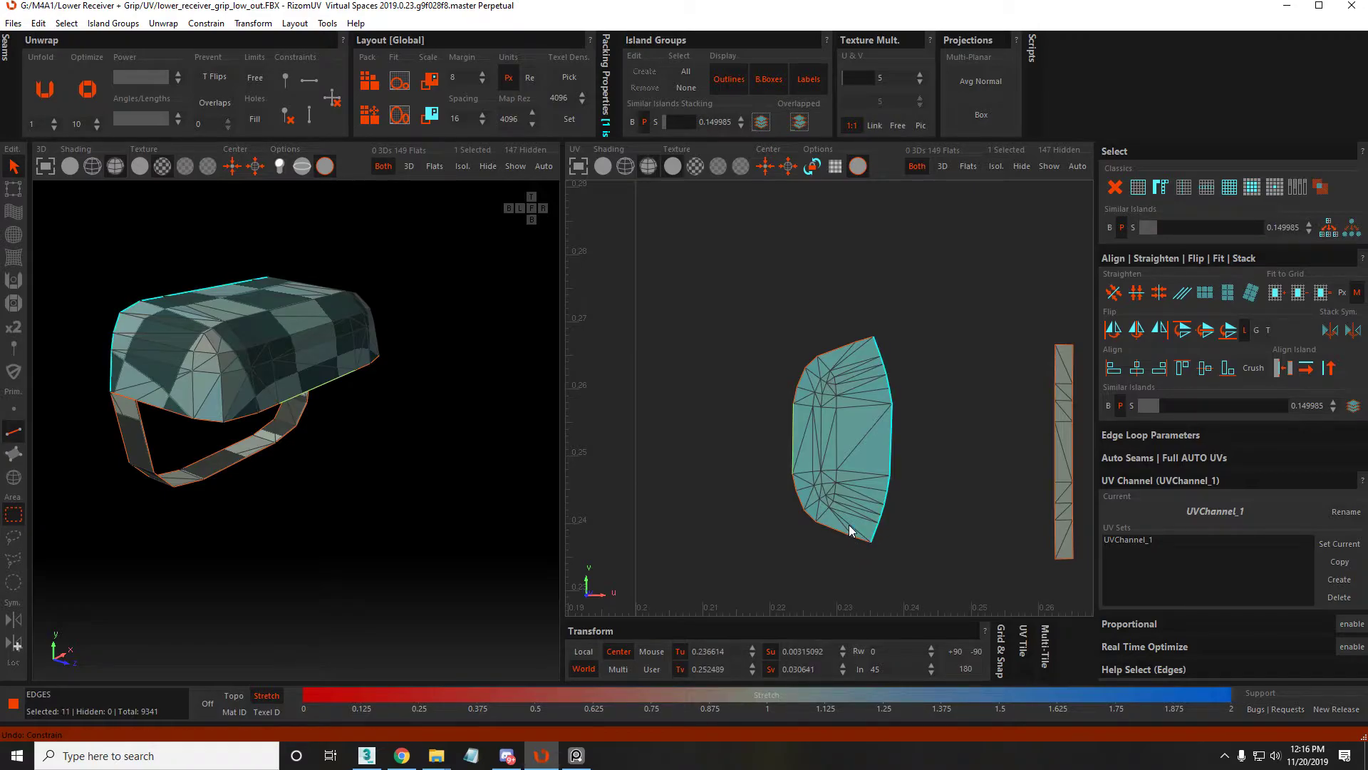
left_click(832, 533)
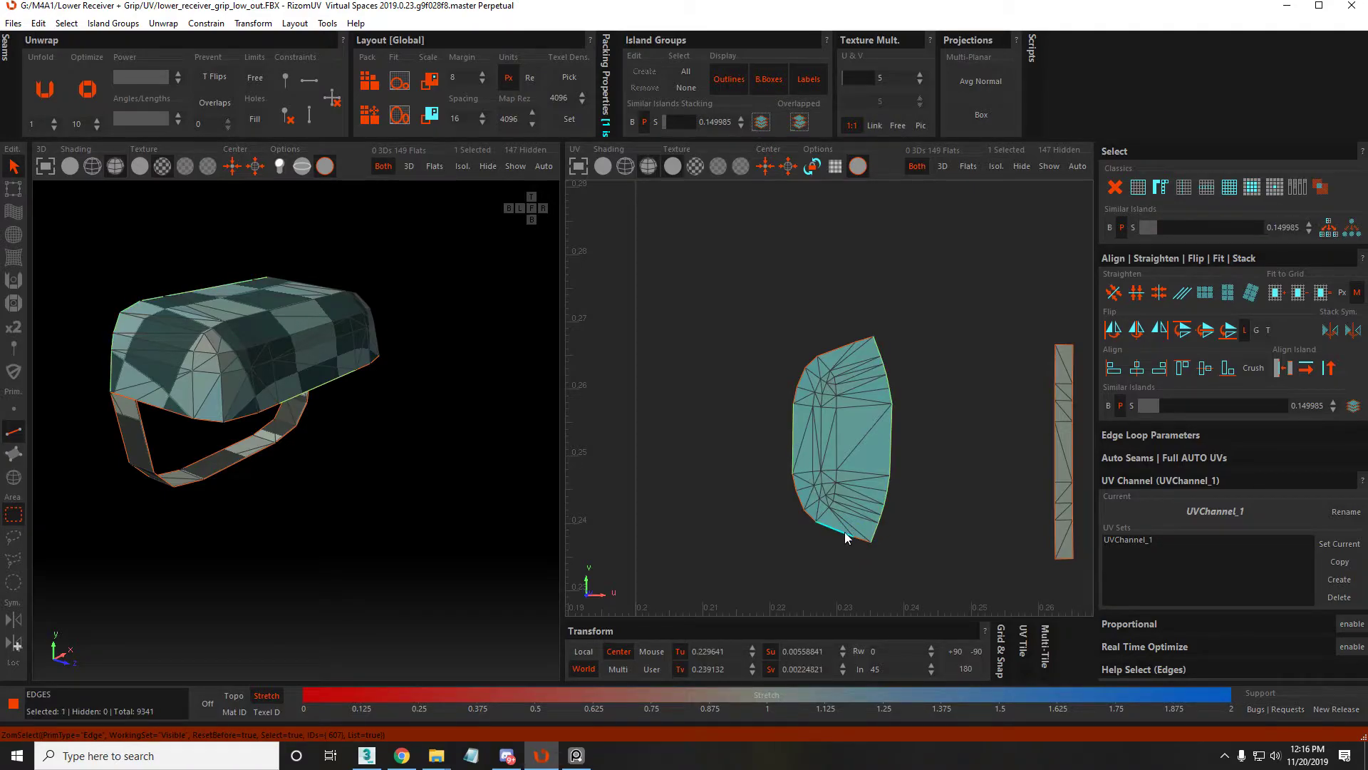
key("F4")
key("o")
Constrain the cap island's upper and lower outer edges horizontally and unfold the island
key("F2")
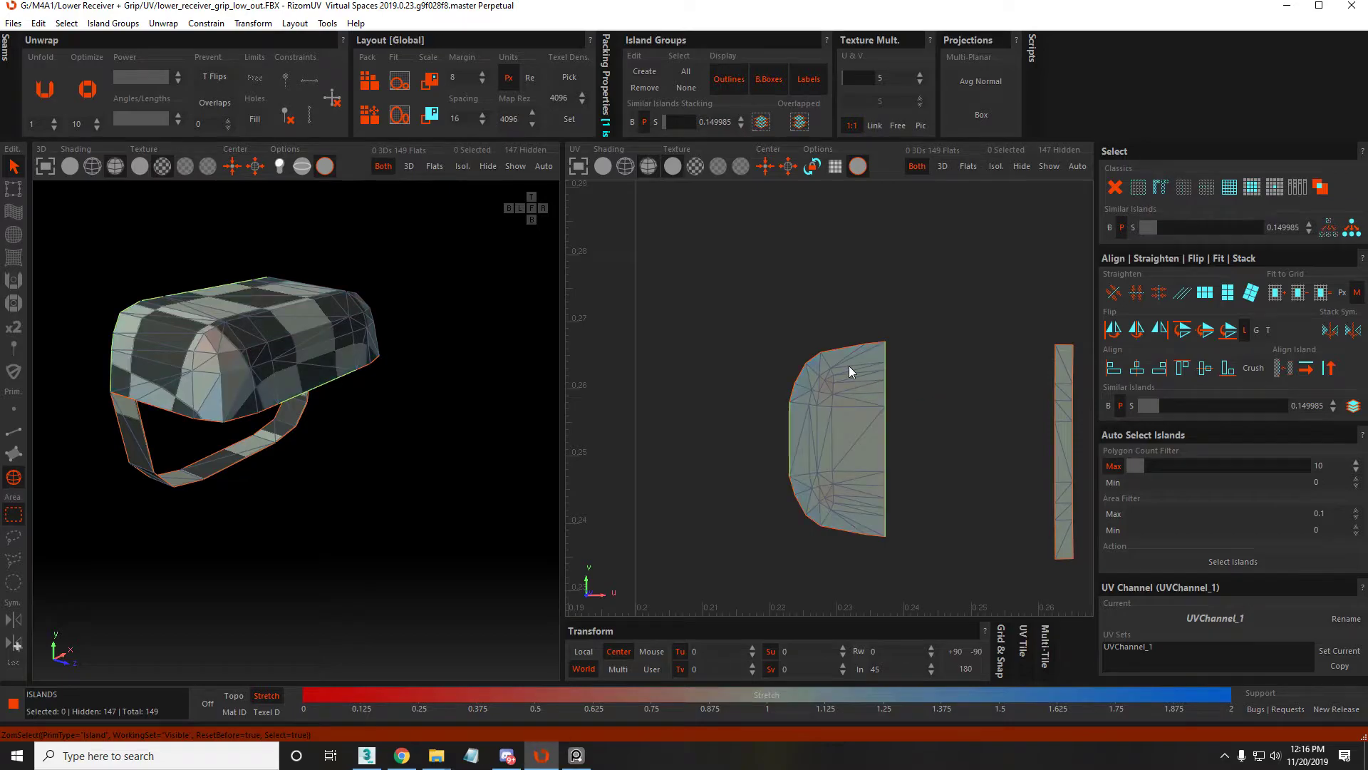
left_click(846, 345)
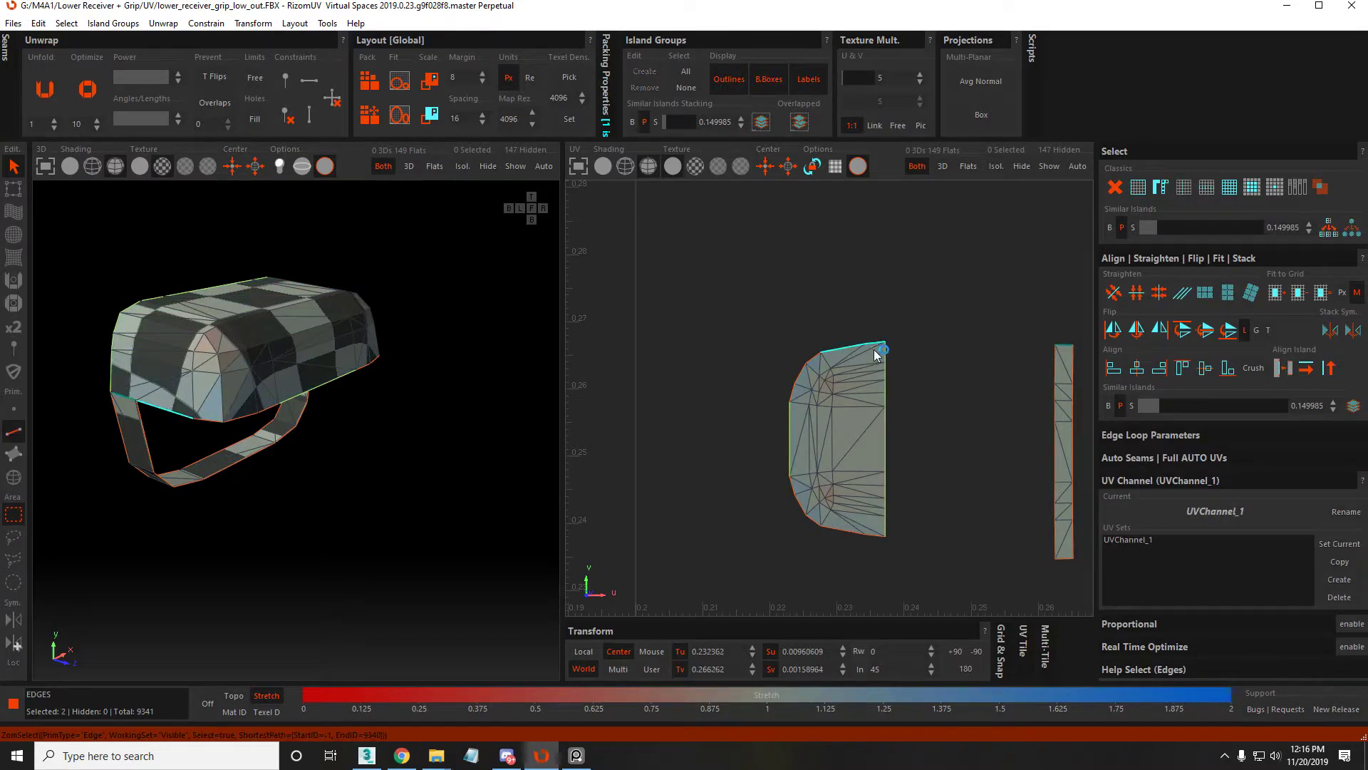
key("h")
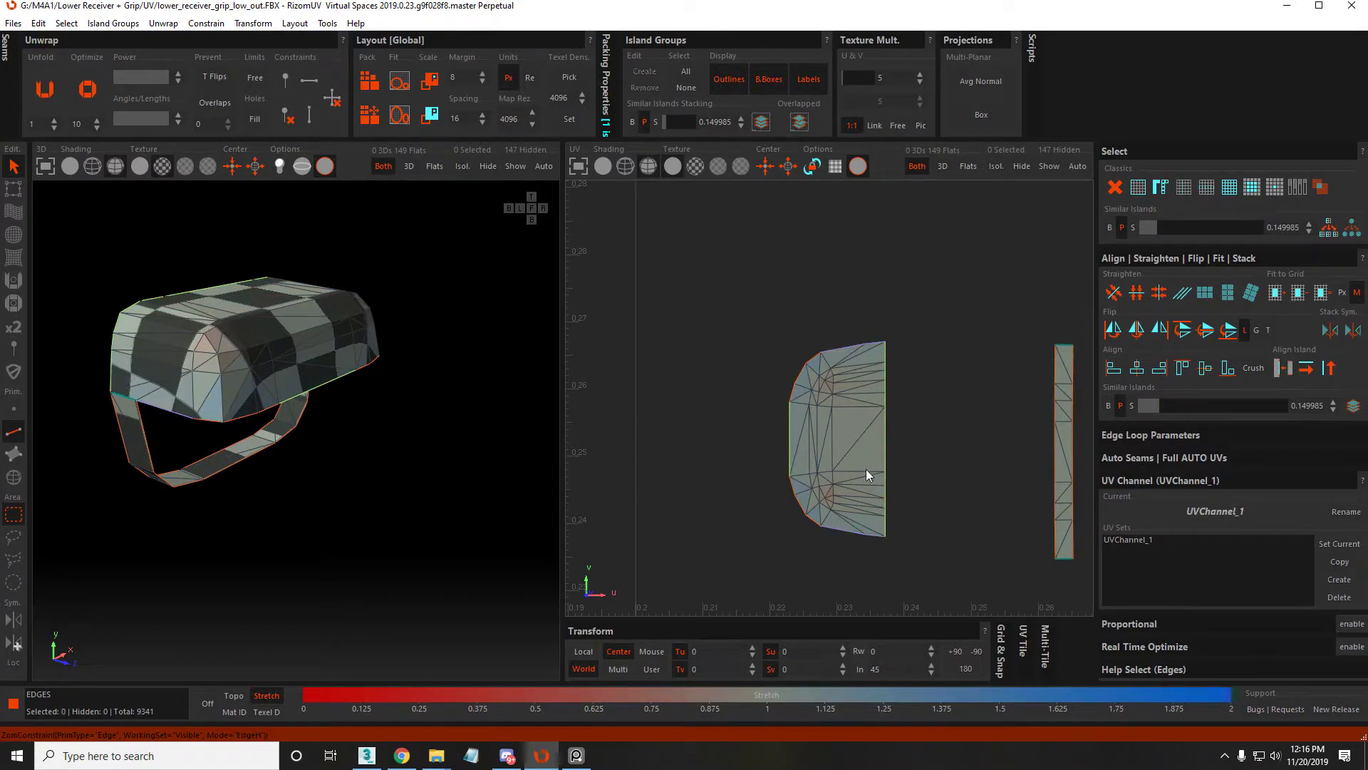
key("F4")
left_click(854, 446)
key("u")
key("F2")
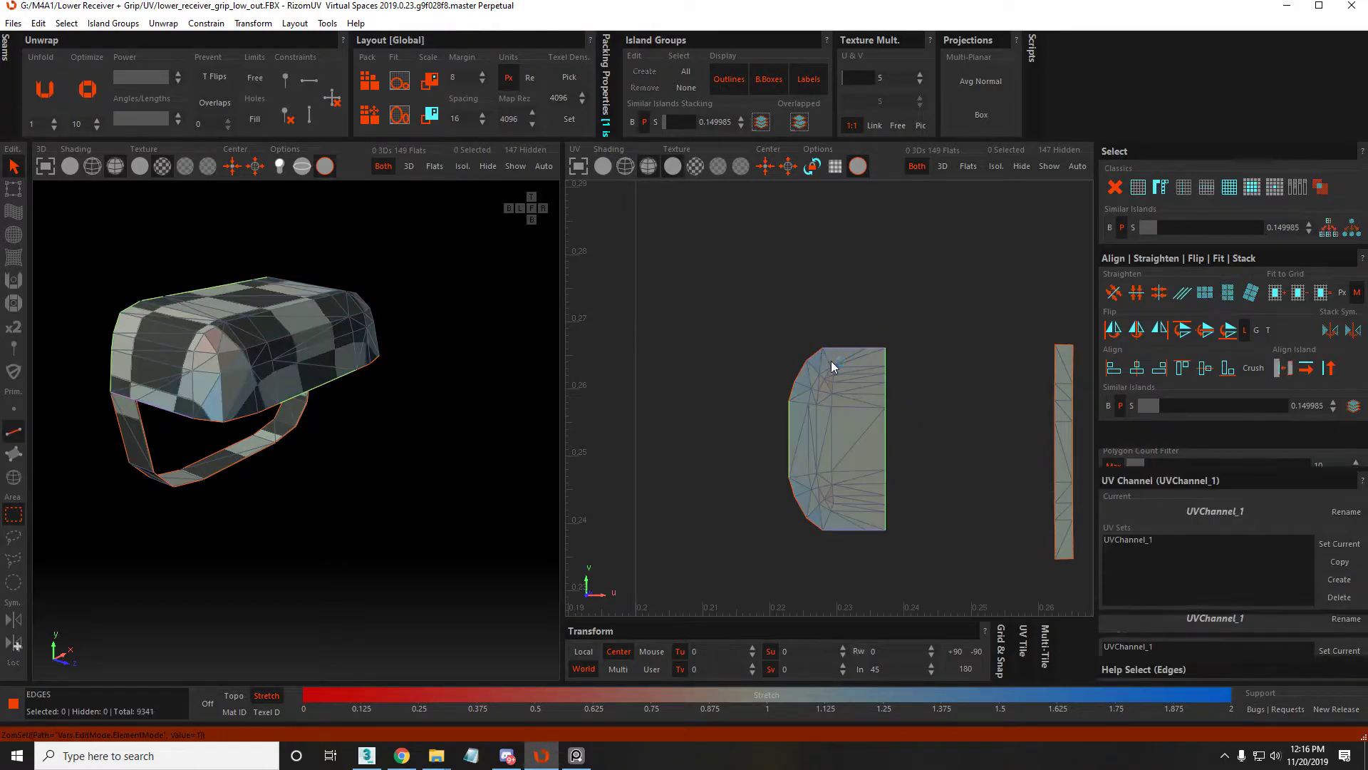
key("F4")
left_click(853, 439)
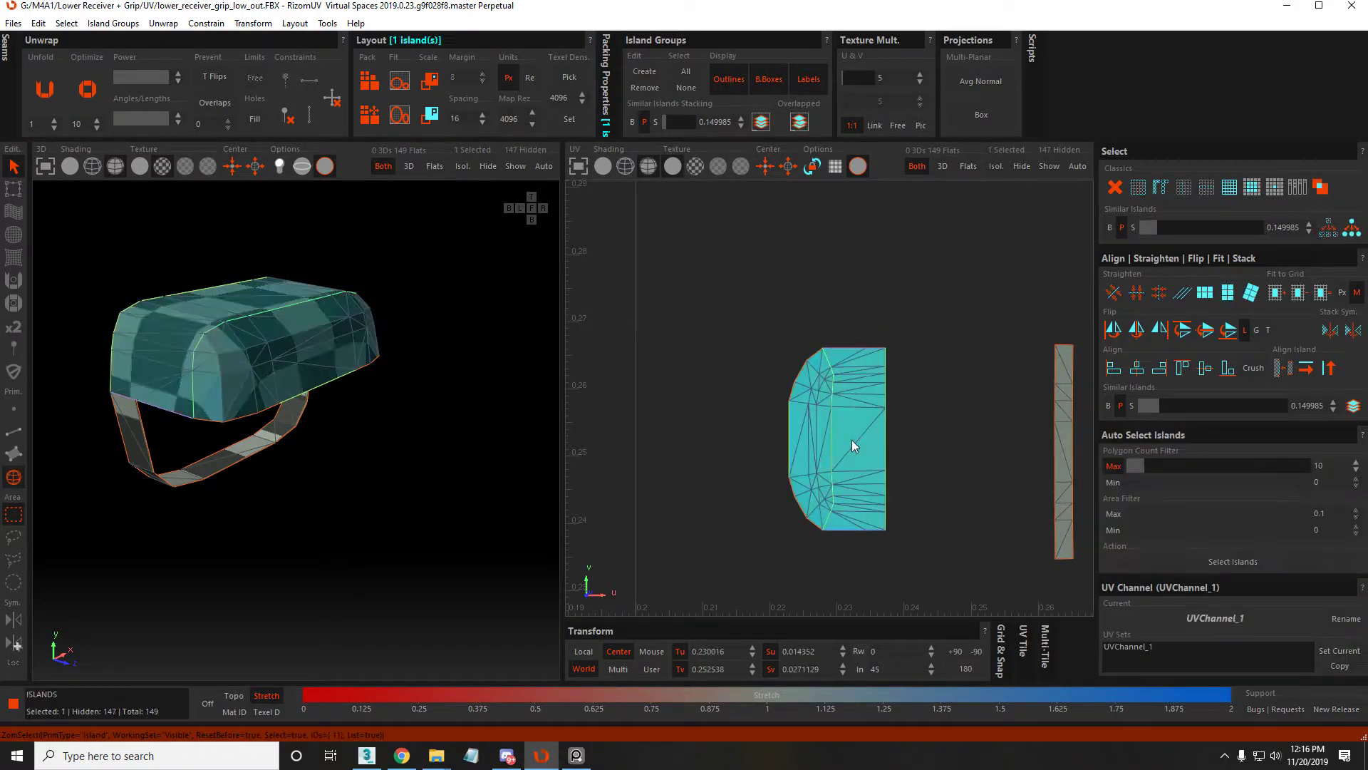
key("ctrl+z")
key("ctrl+y")
key("ctrl+z")
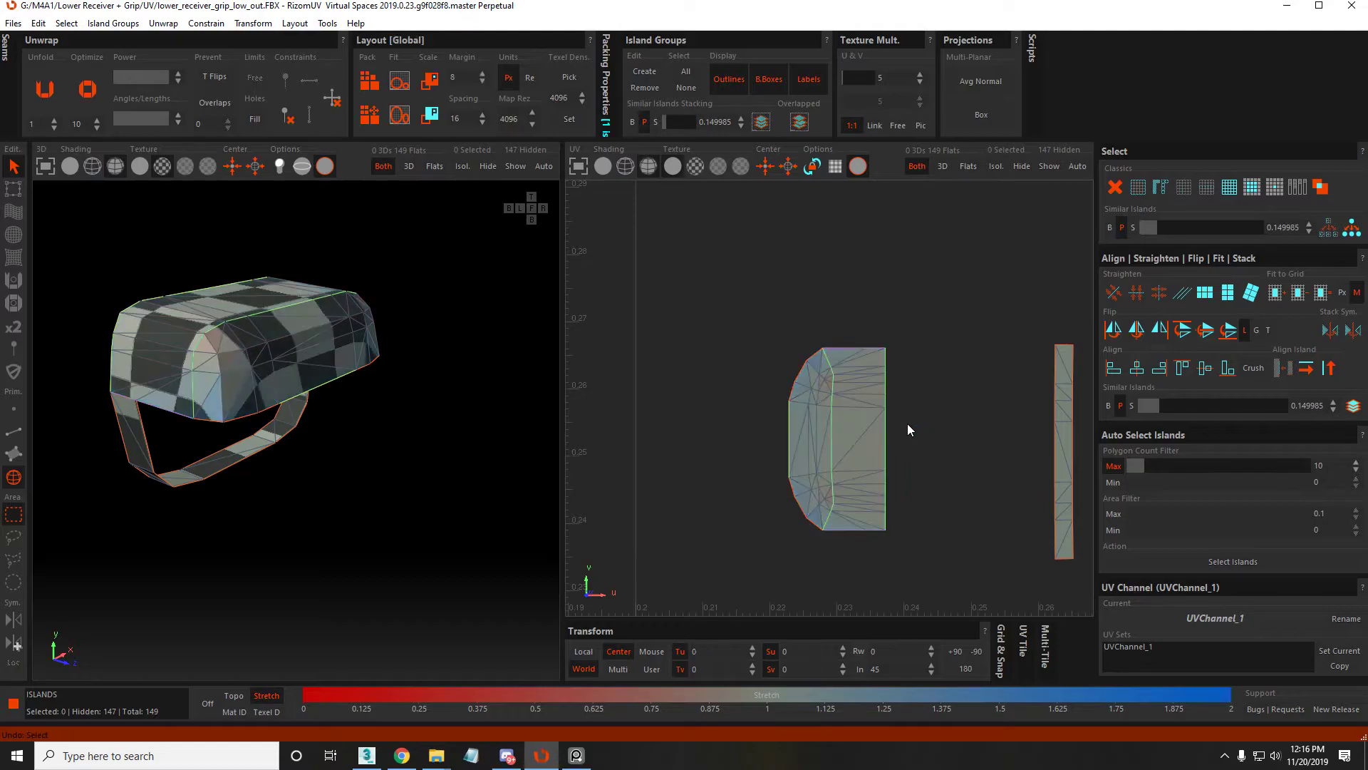
Constrain the two edge loops running across the middle of the rounded cap island horizontally
key("F2")
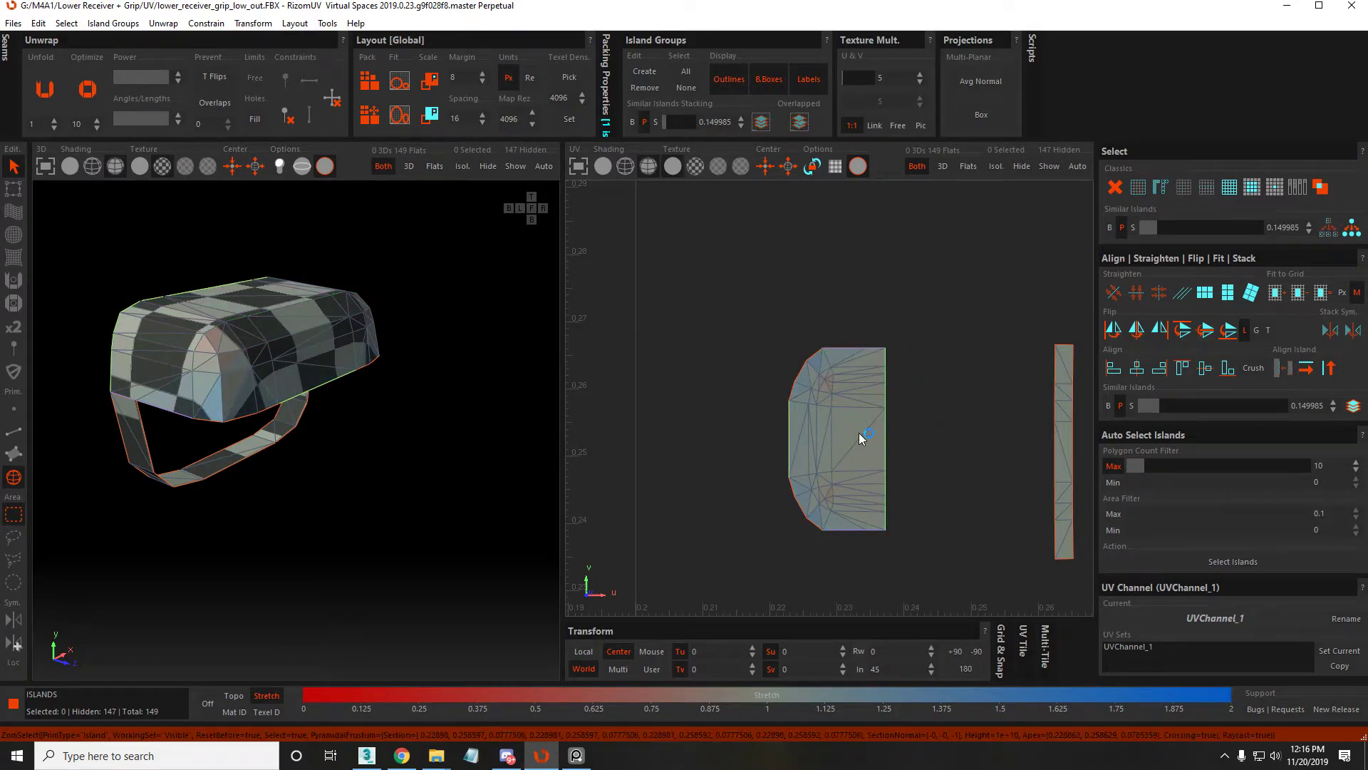
middle_click_drag(823, 406, 781, 407)
left_click(811, 411)
left_click(816, 472)
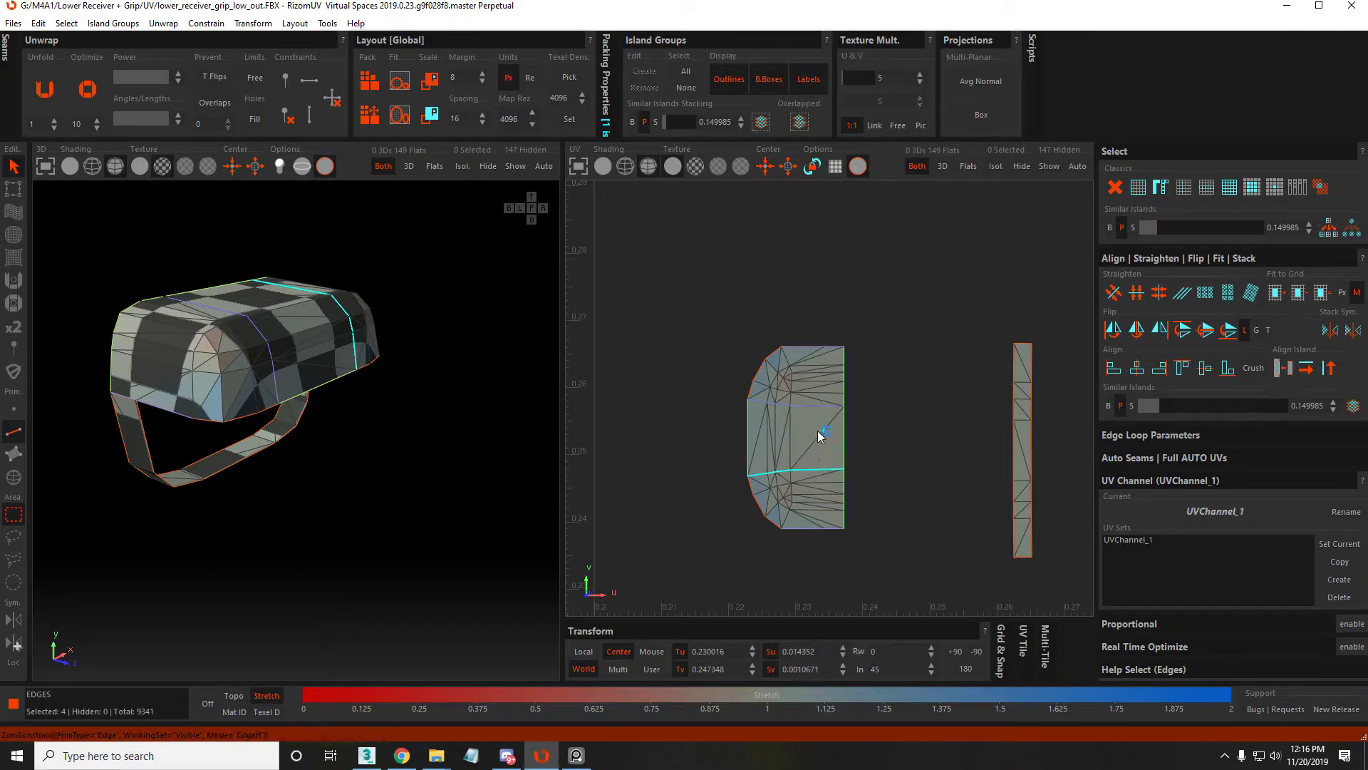
key("F4")
Constrain both long outer edges of the thin band island vertically and select the island
middle_click_drag(895, 410, 815, 421)
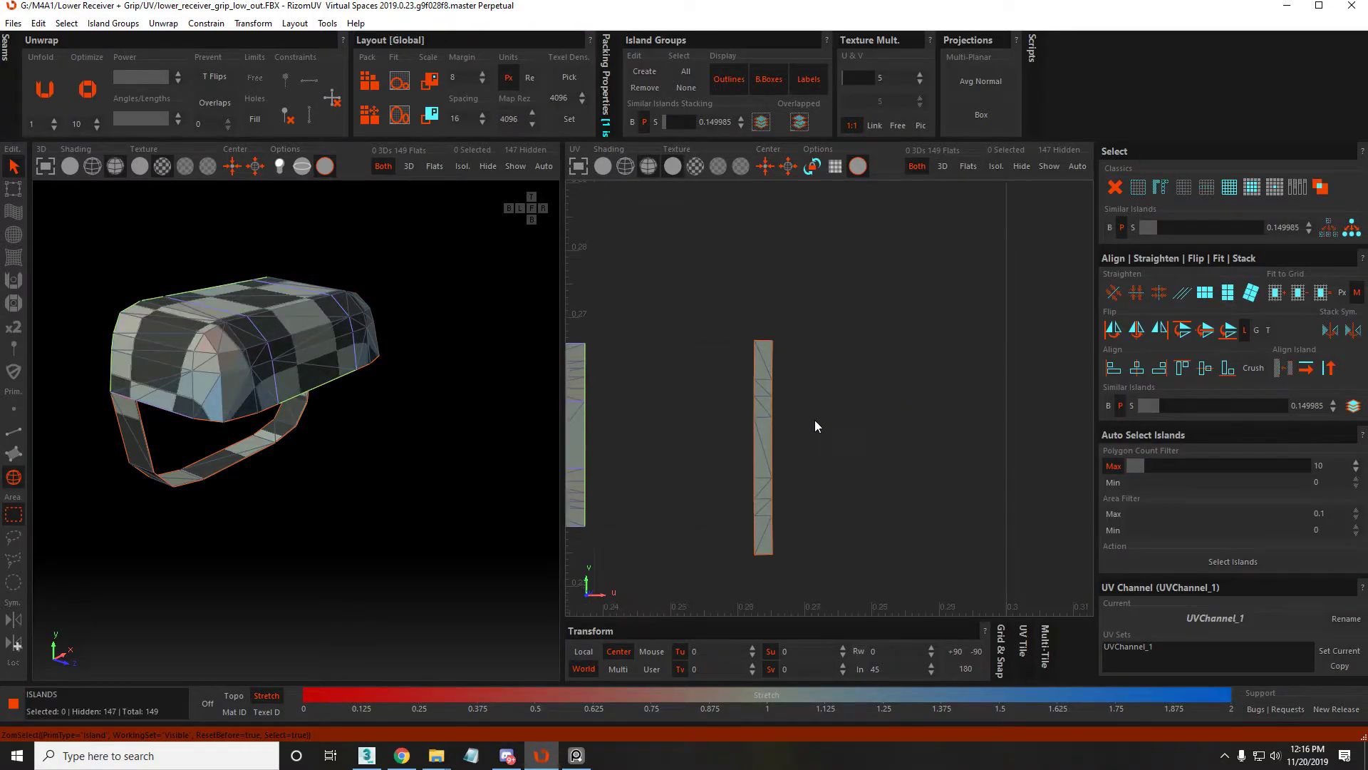
scroll(764, 378, "up", 3)
key("F2")
left_click(732, 285)
middle_click_drag(736, 292, 738, 357)
left_click(758, 496)
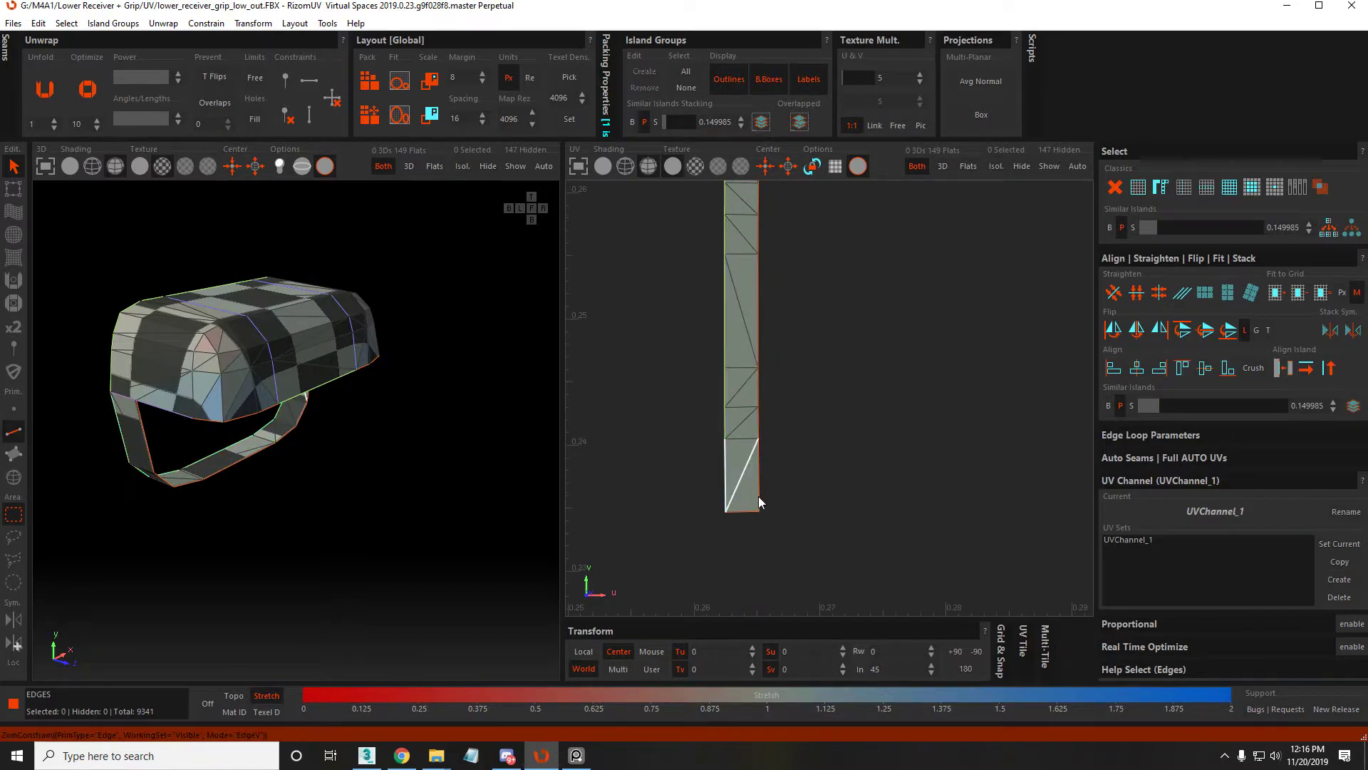
middle_click_drag(776, 425, 818, 602)
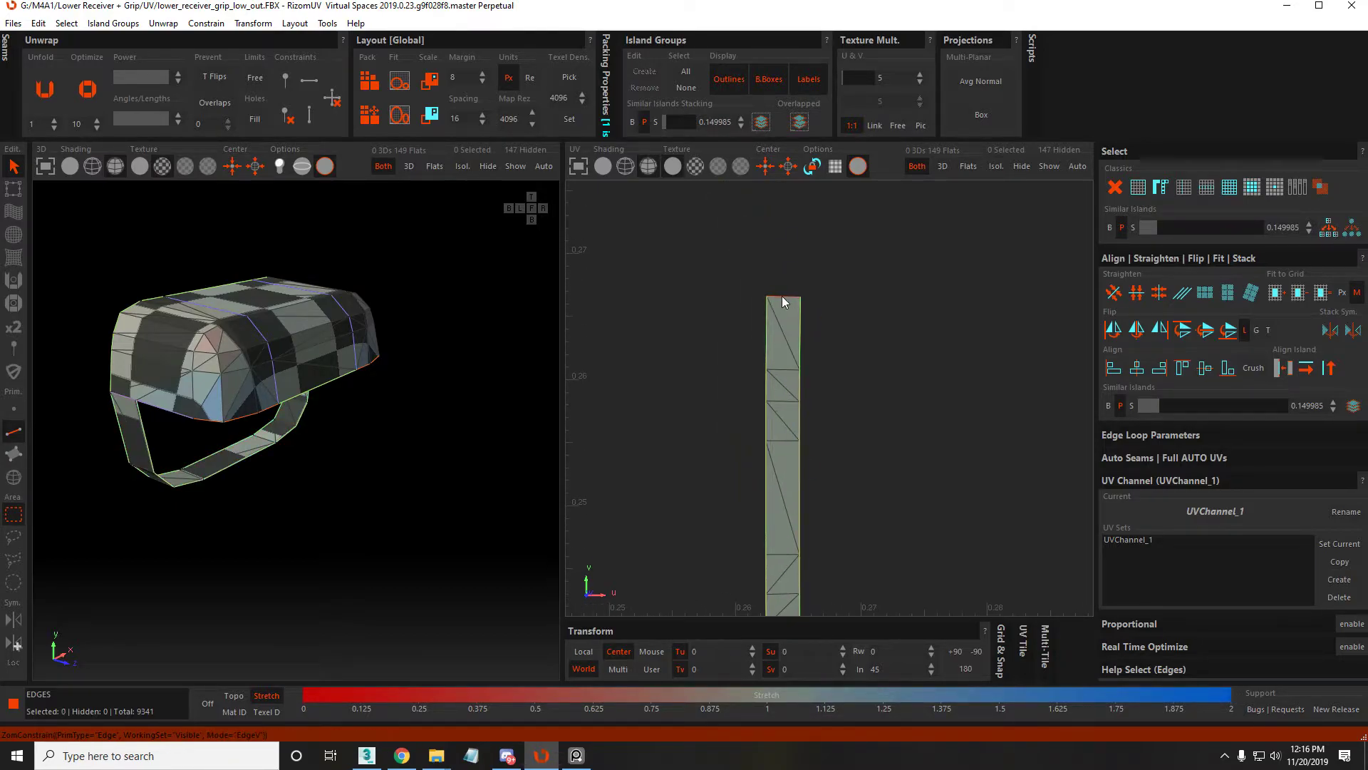
middle_click_drag(823, 484, 768, 477)
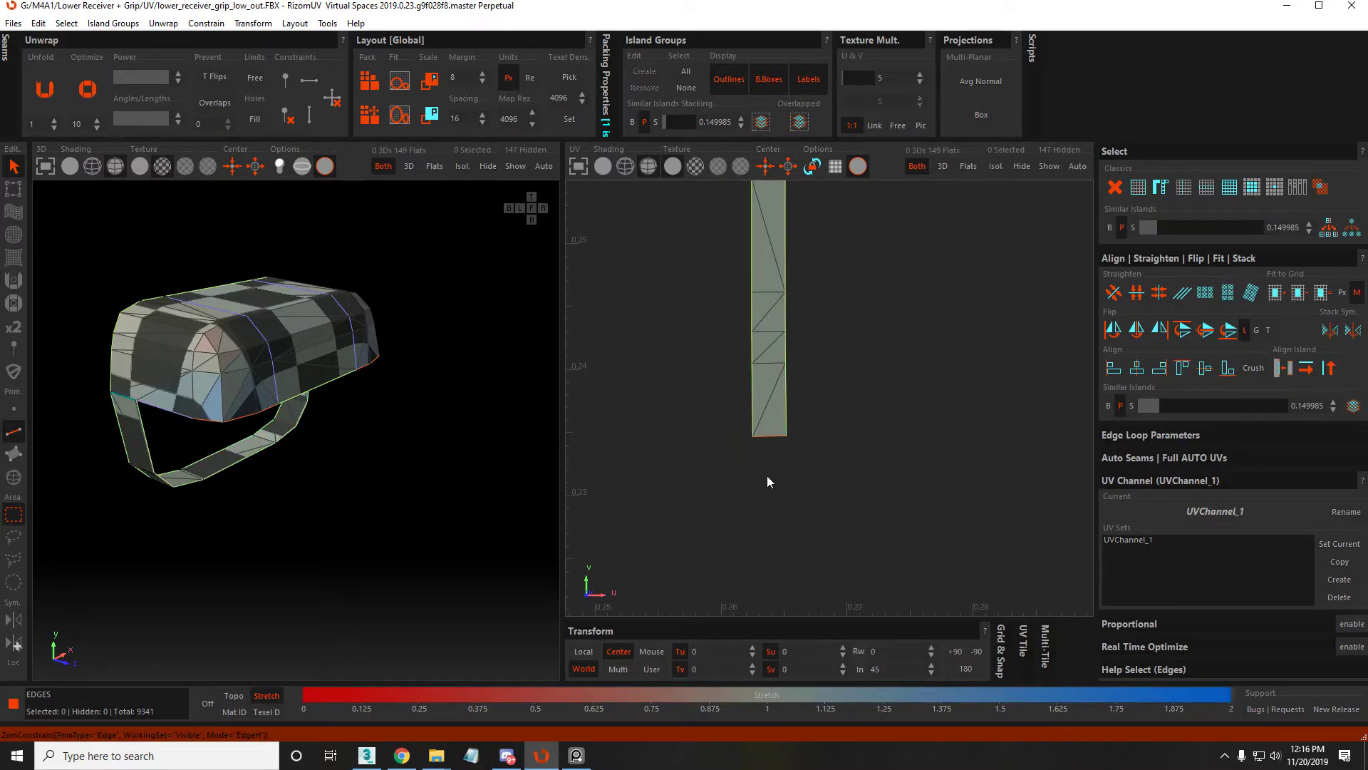
key("F4")
left_click(772, 400)
scroll(774, 401, "down", 8)
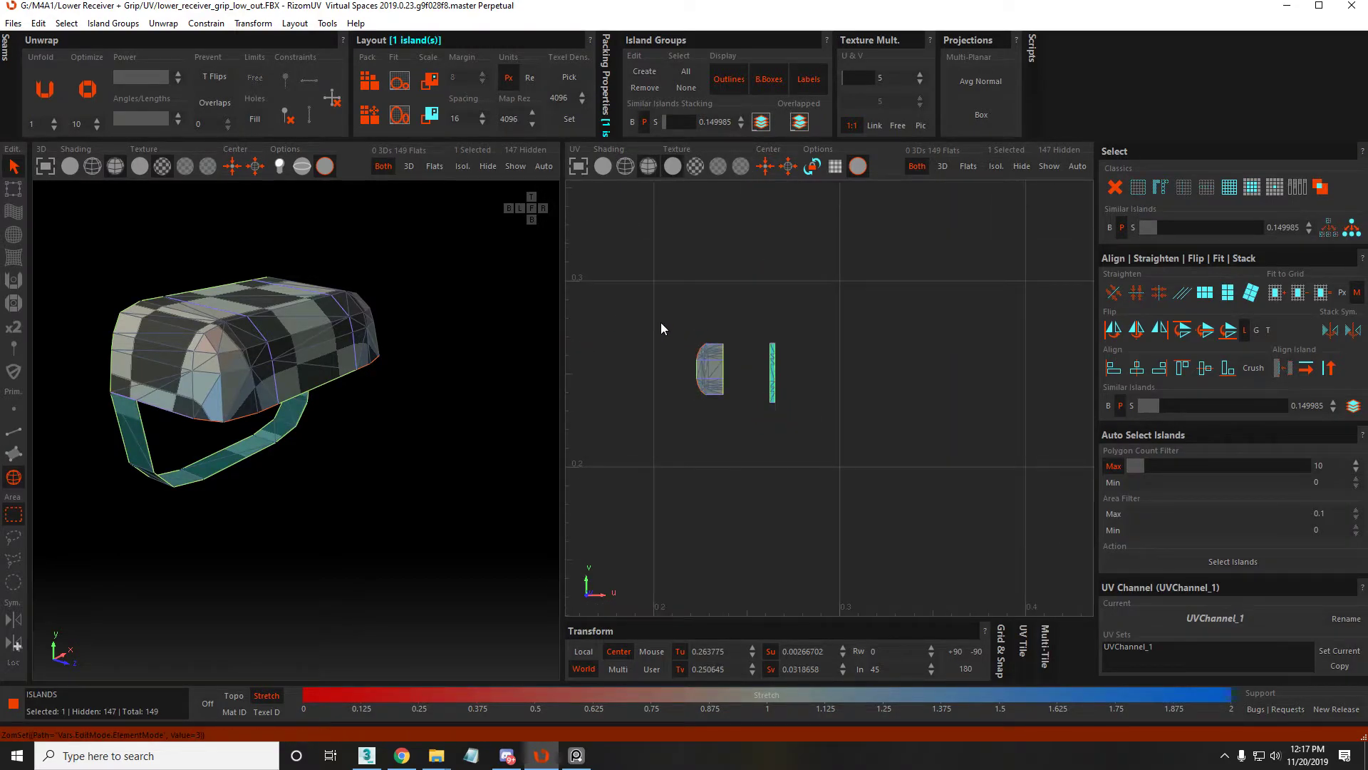
Show all hidden islands again, look over the complete UV layout and save the file
left_click(877, 383)
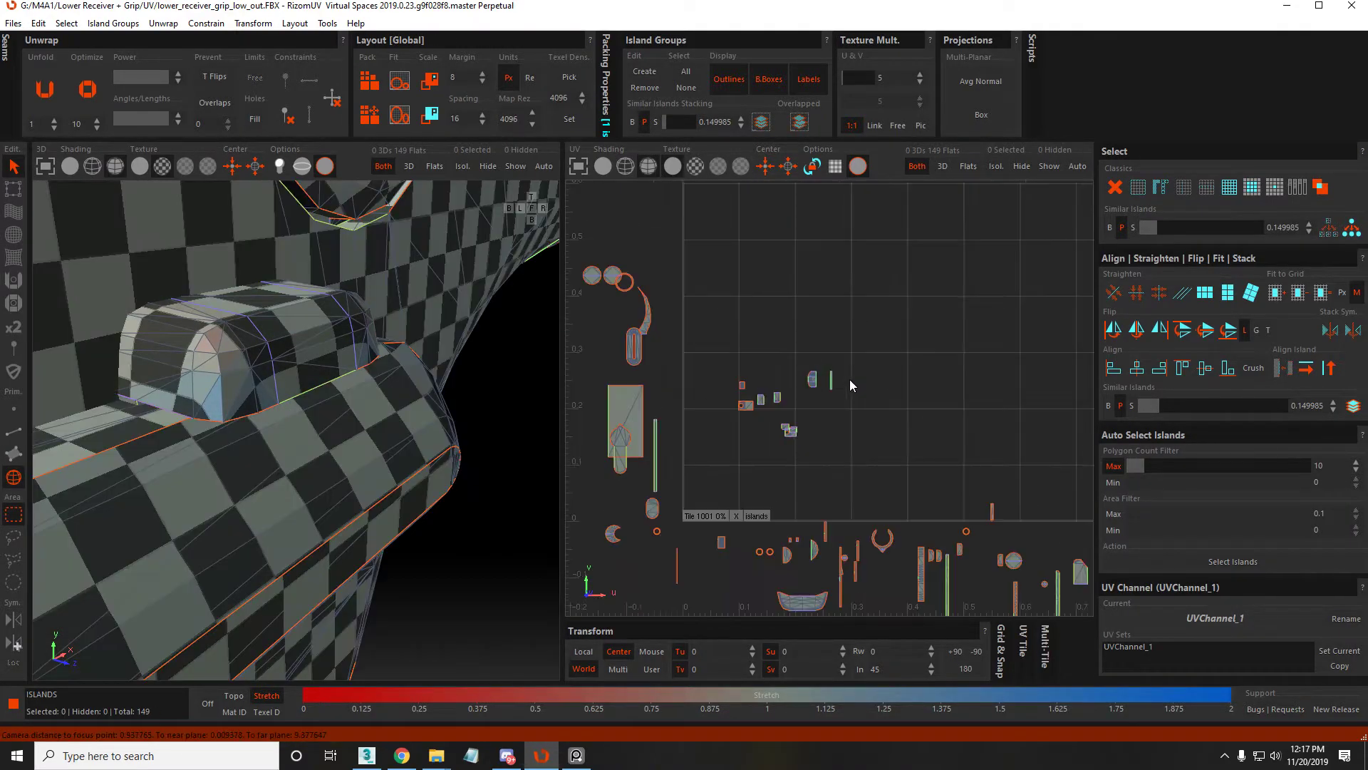
scroll(837, 382, "up", 5)
scroll(829, 418, "down", 5)
key("F2")
scroll(831, 414, "up", 5)
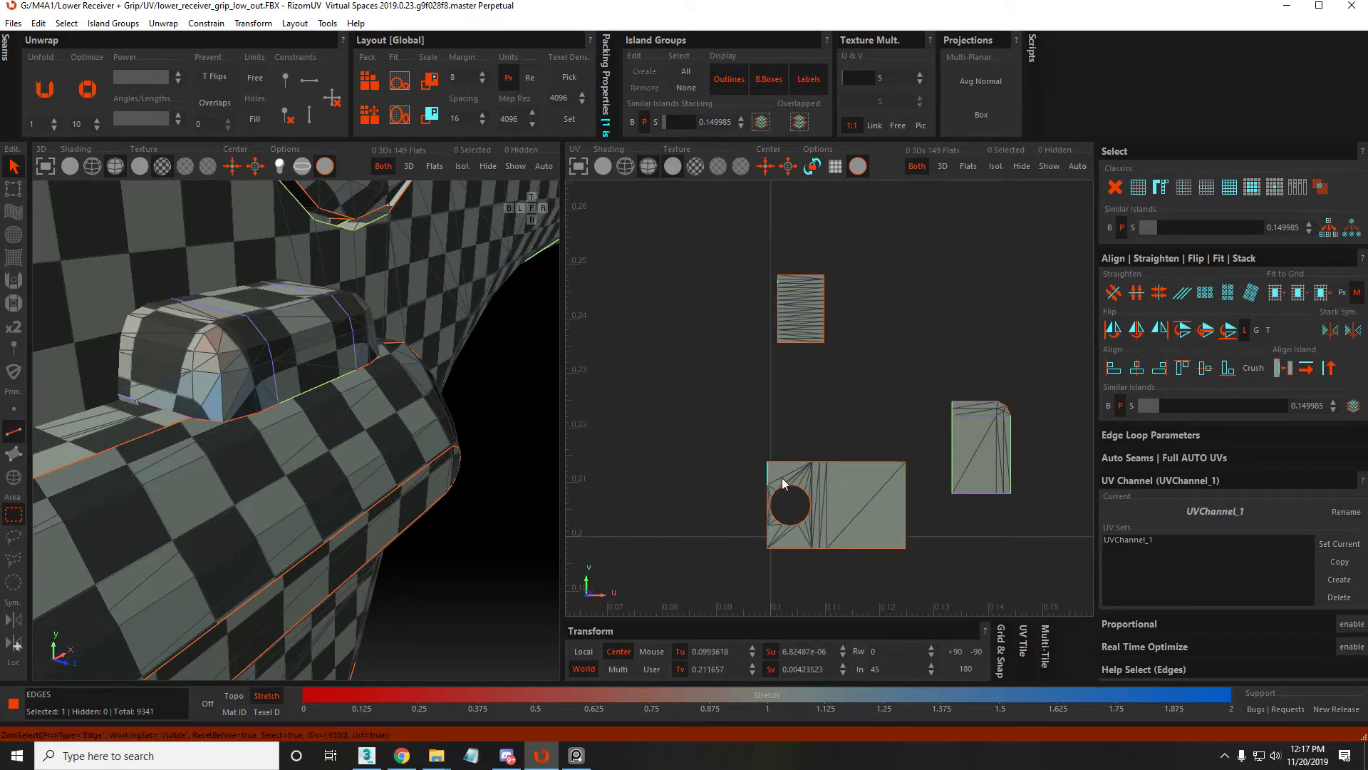
scroll(888, 456, "down", 10)
scroll(860, 383, "down", 4)
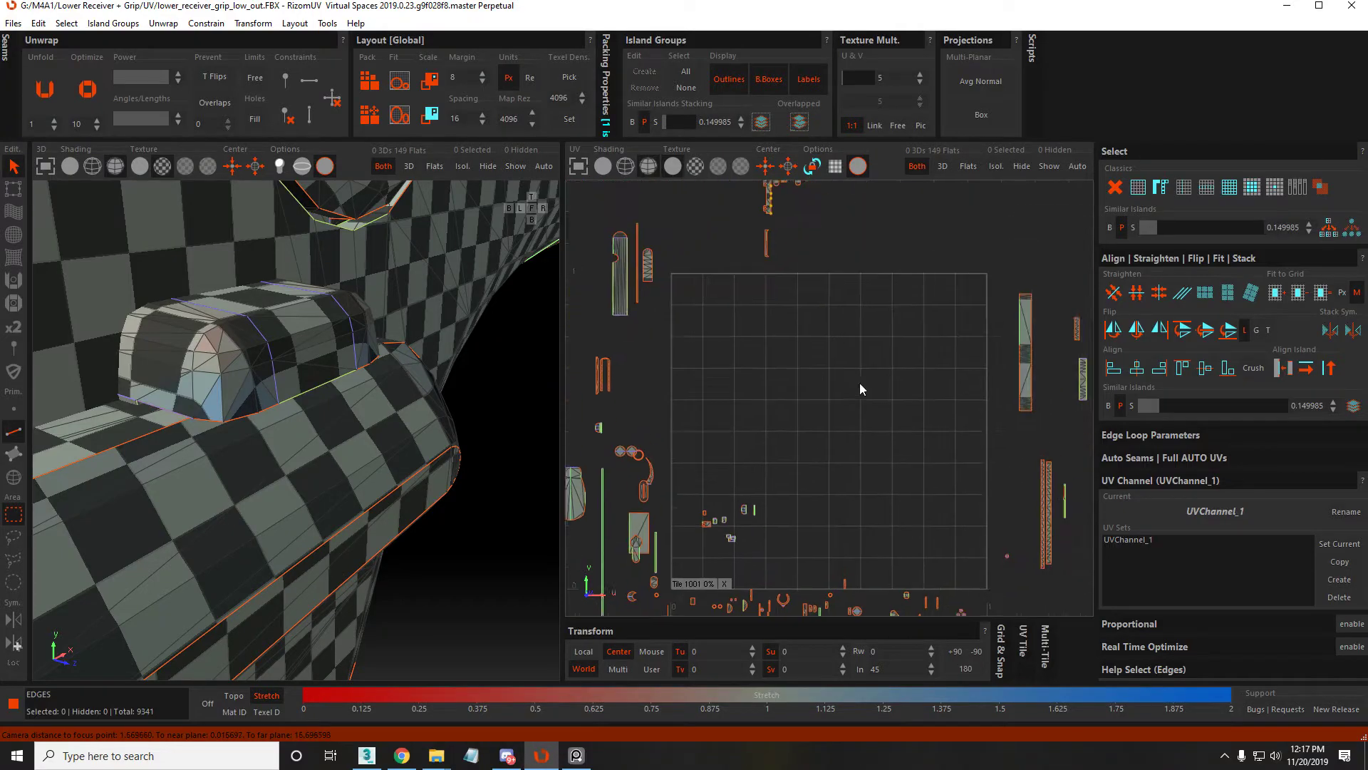
scroll(918, 405, "down", 5)
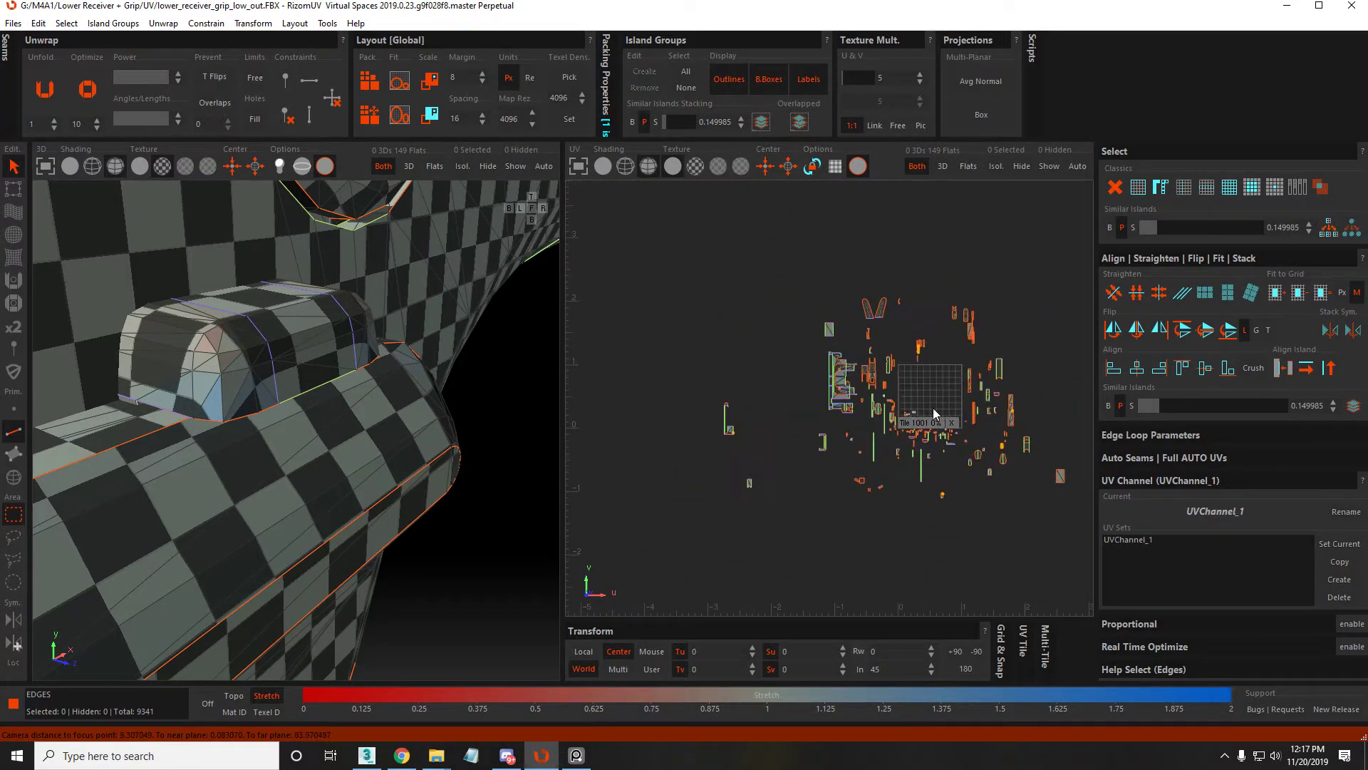
key("ctrl+s")
left_click(896, 376)
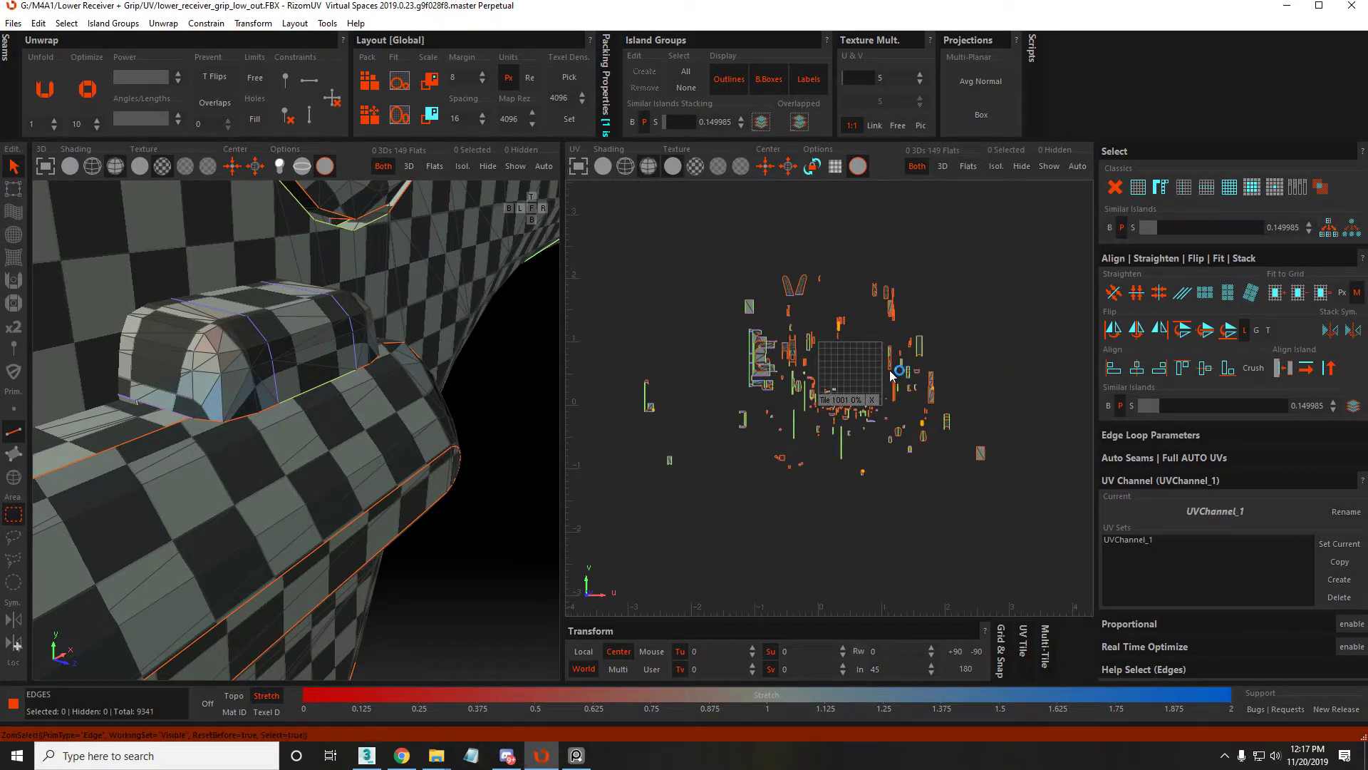
Save lower_receiver_grip_low_out.FBX once more, pack all islands into the UV tile and frame the layout
scroll(780, 290, "up", 5)
scroll(856, 332, "down", 3)
key("F4")
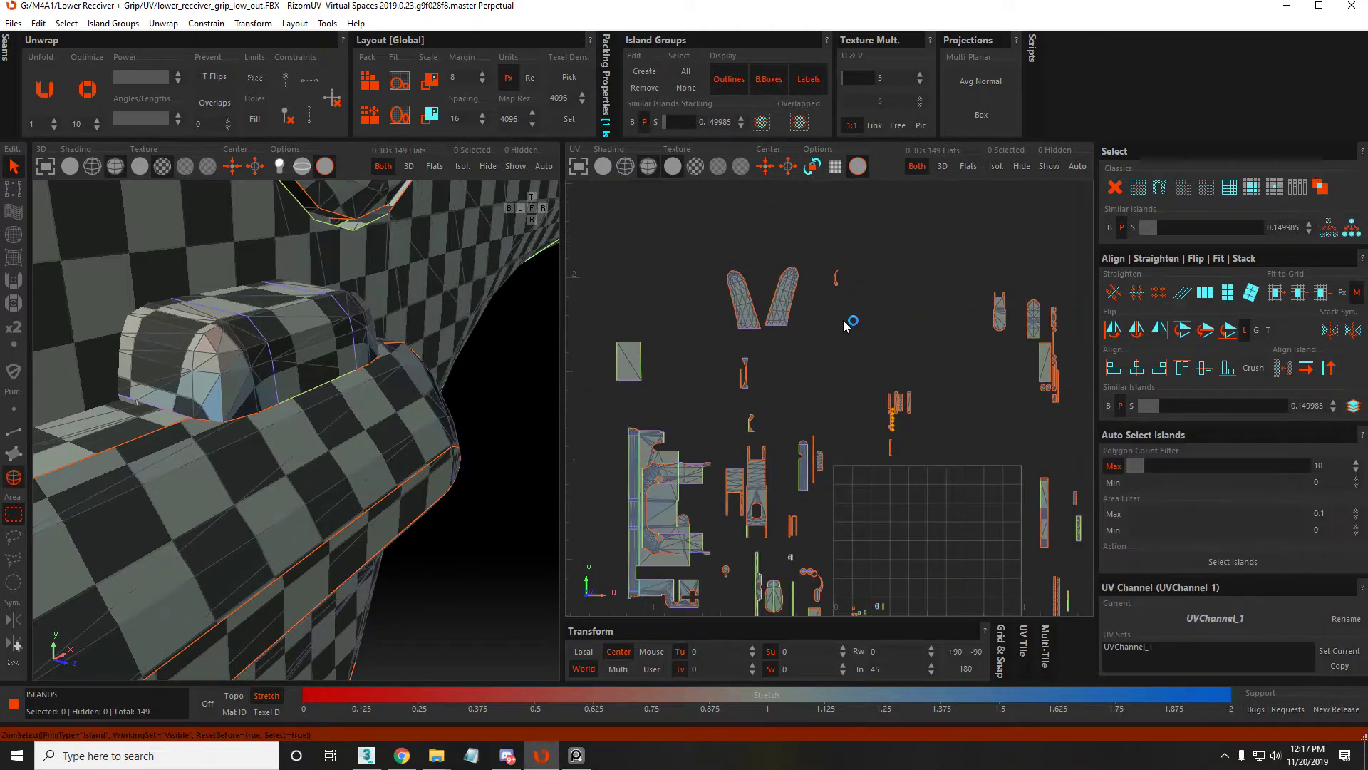
scroll(874, 334, "up", 1)
scroll(877, 399, "down", 5)
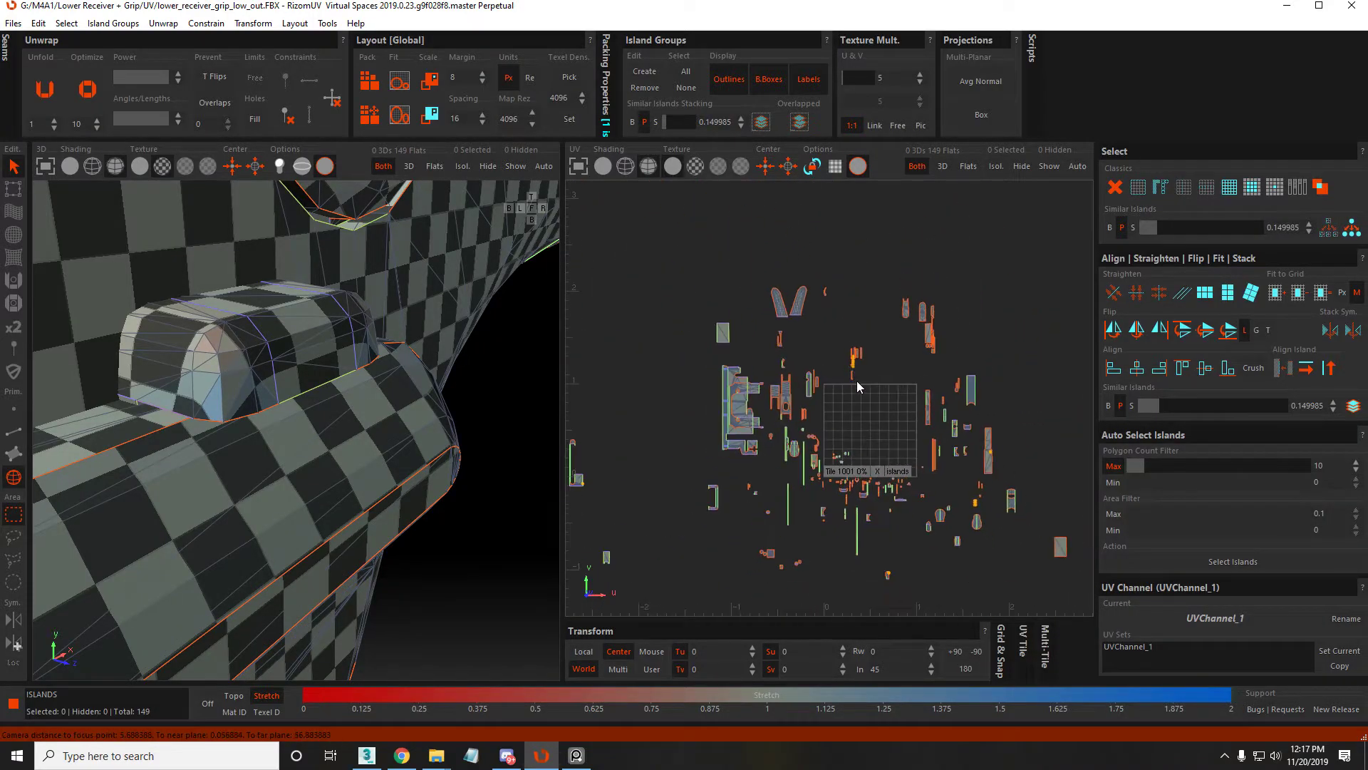
middle_click_drag(861, 407, 861, 392)
key("ctrl+s")
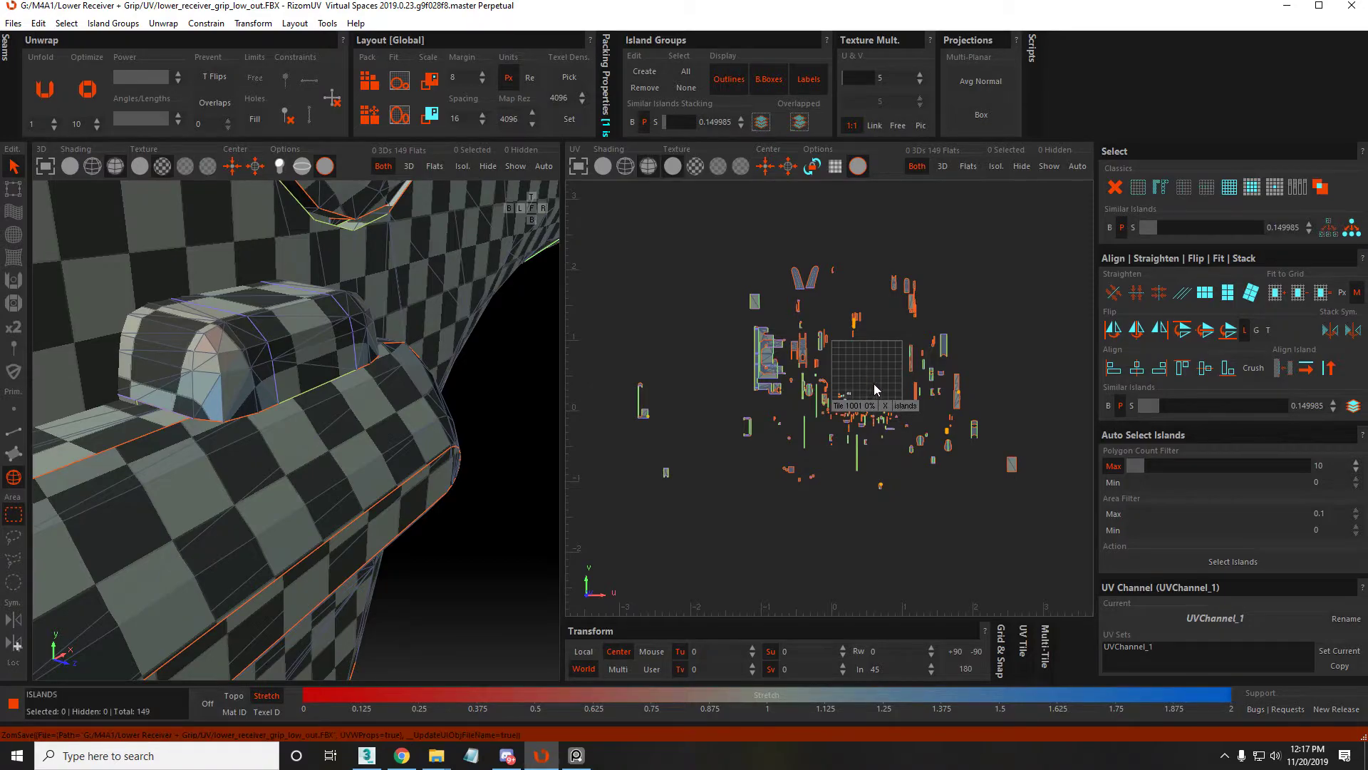
left_click(821, 233)
left_click(369, 81)
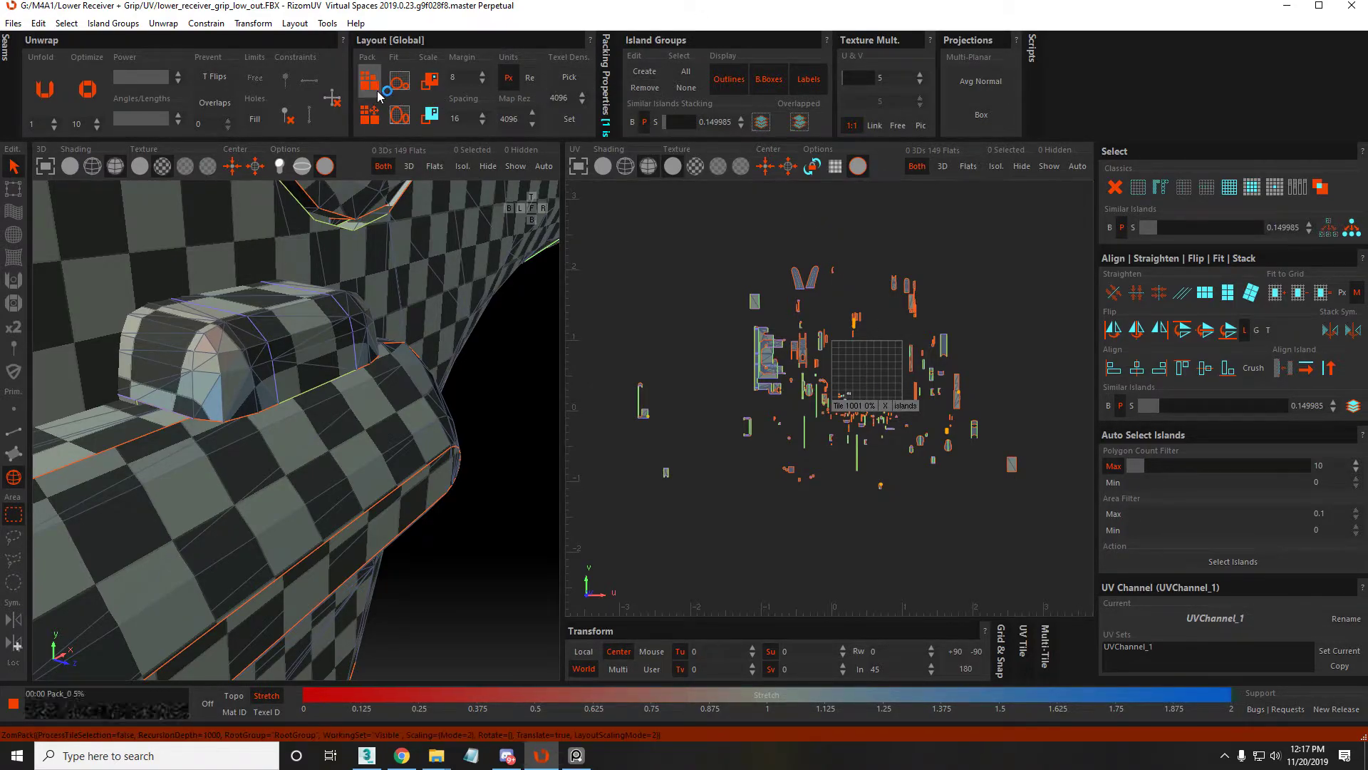
key("f")
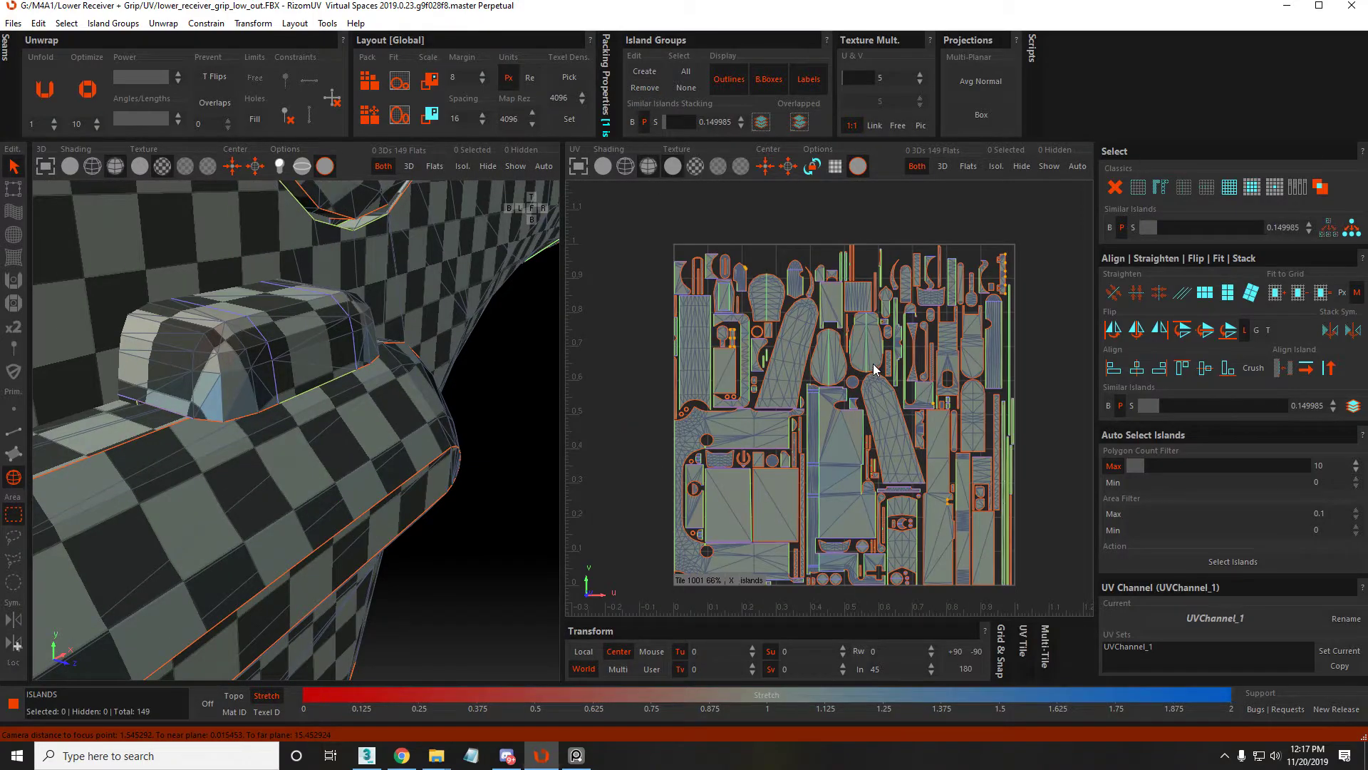
Examine the packed layout for island sizes and empty space, checking individual islands against the 3D model
scroll(875, 369, "up", 2)
scroll(856, 390, "up", 3)
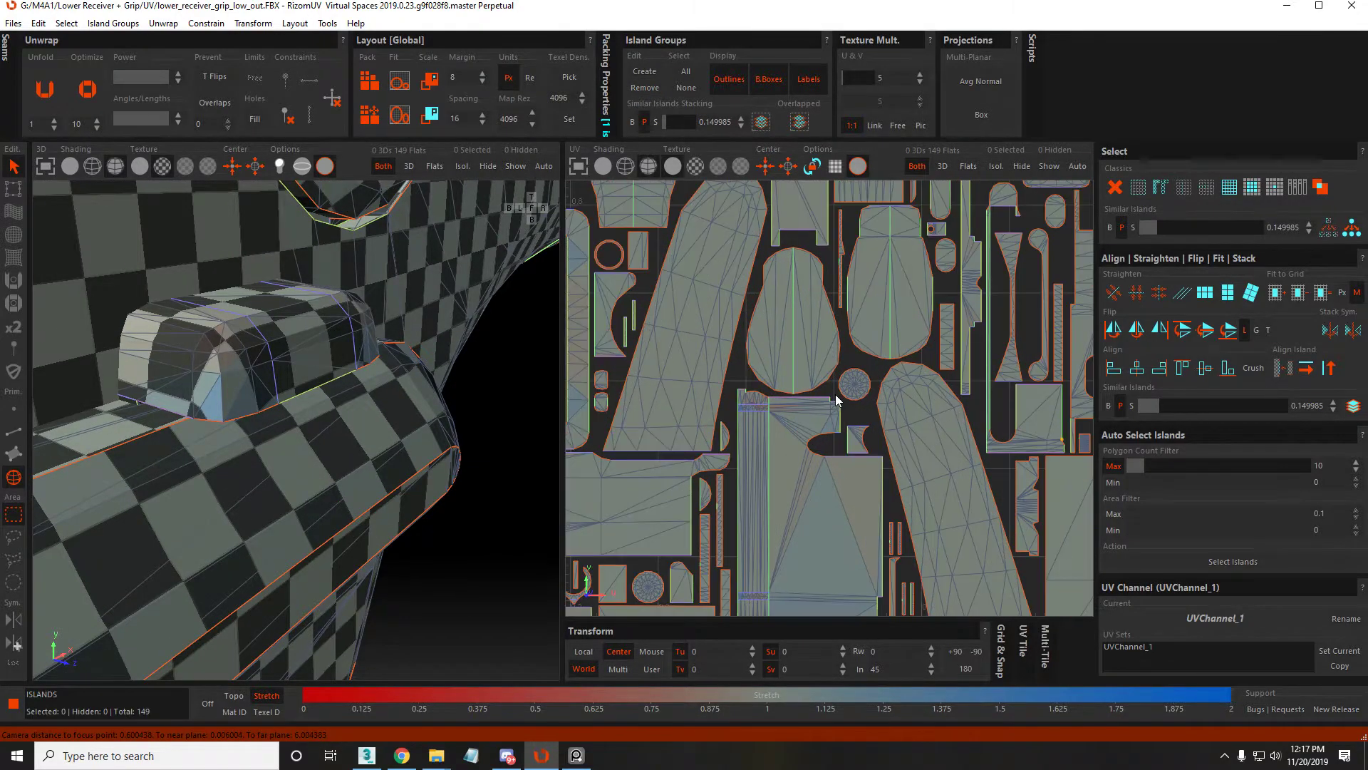
left_click(789, 423)
scroll(810, 424, "up", 4)
scroll(810, 424, "down", 5)
scroll(848, 412, "down", 2)
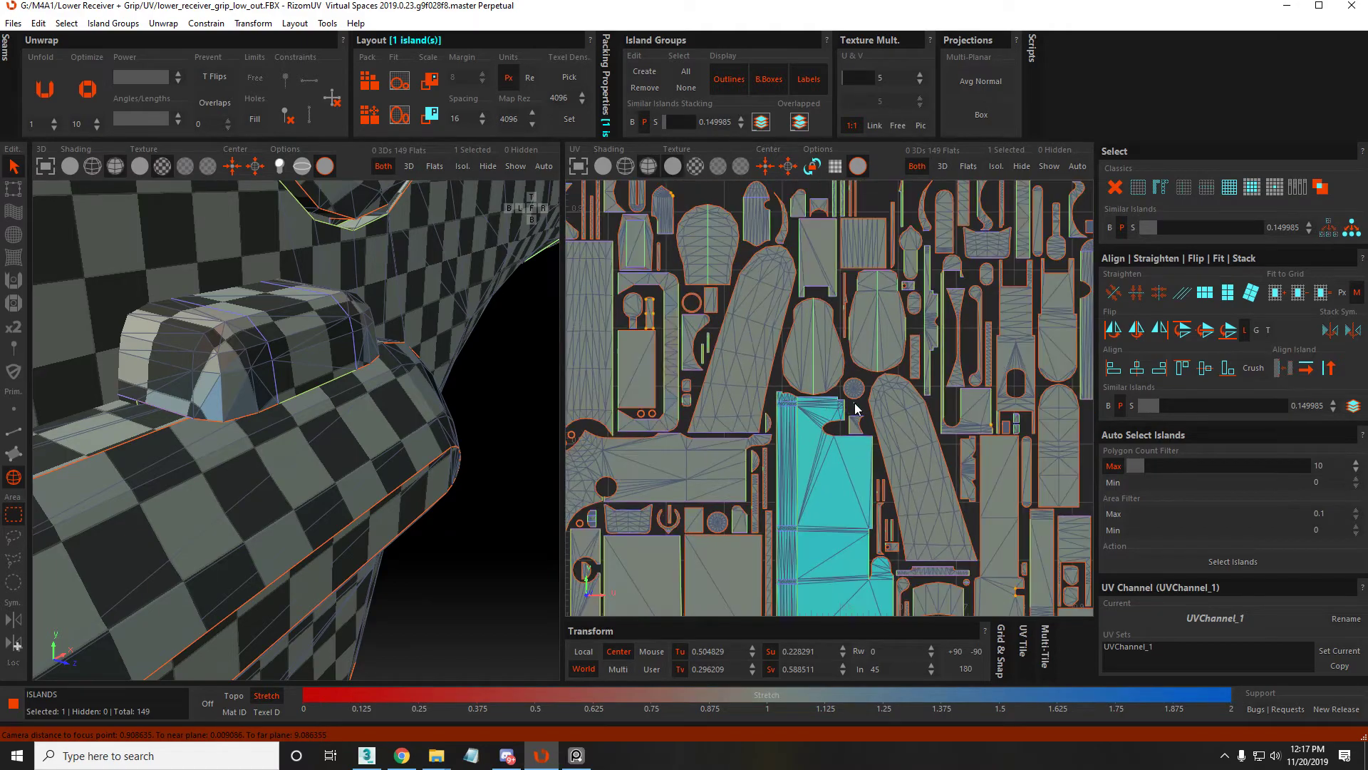
left_click(732, 370)
left_click(691, 359)
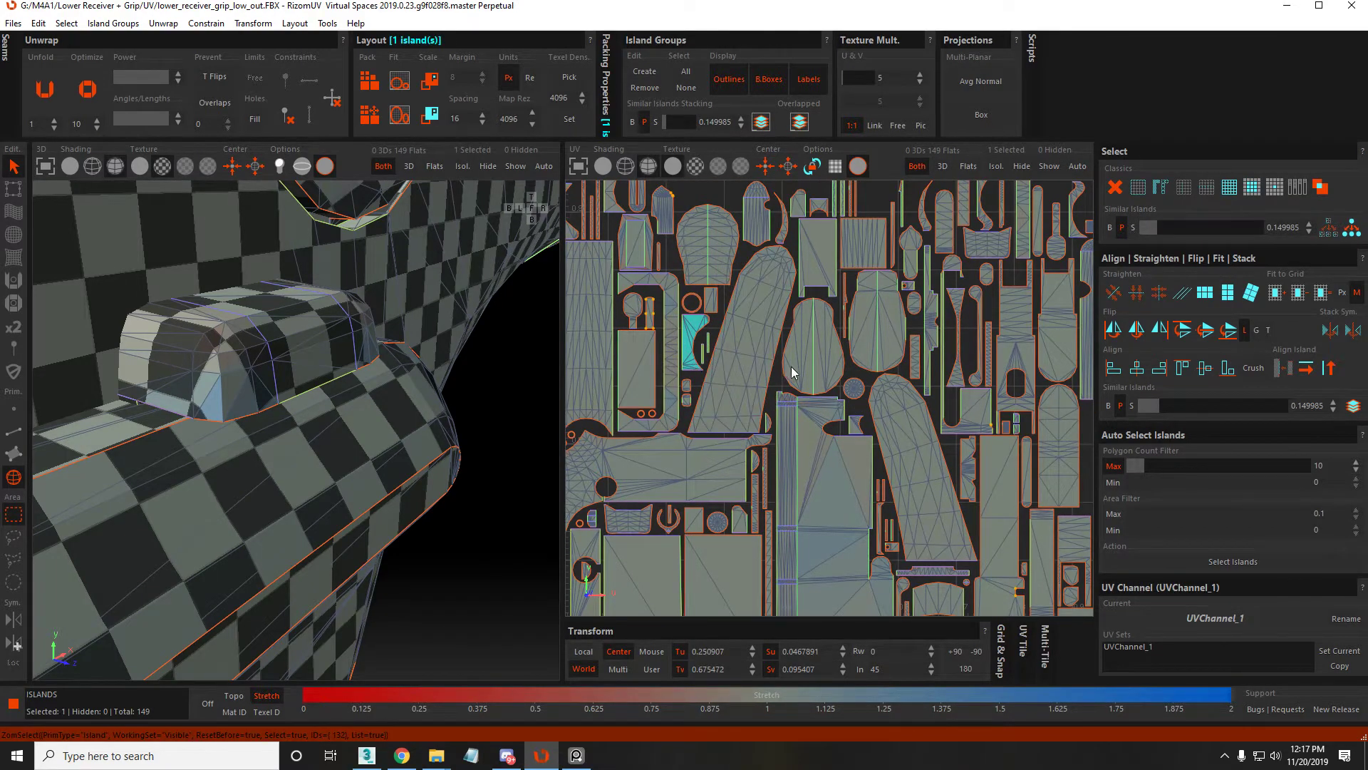
scroll(787, 366, "down", 5)
scroll(710, 502, "up", 5)
scroll(773, 397, "down", 5)
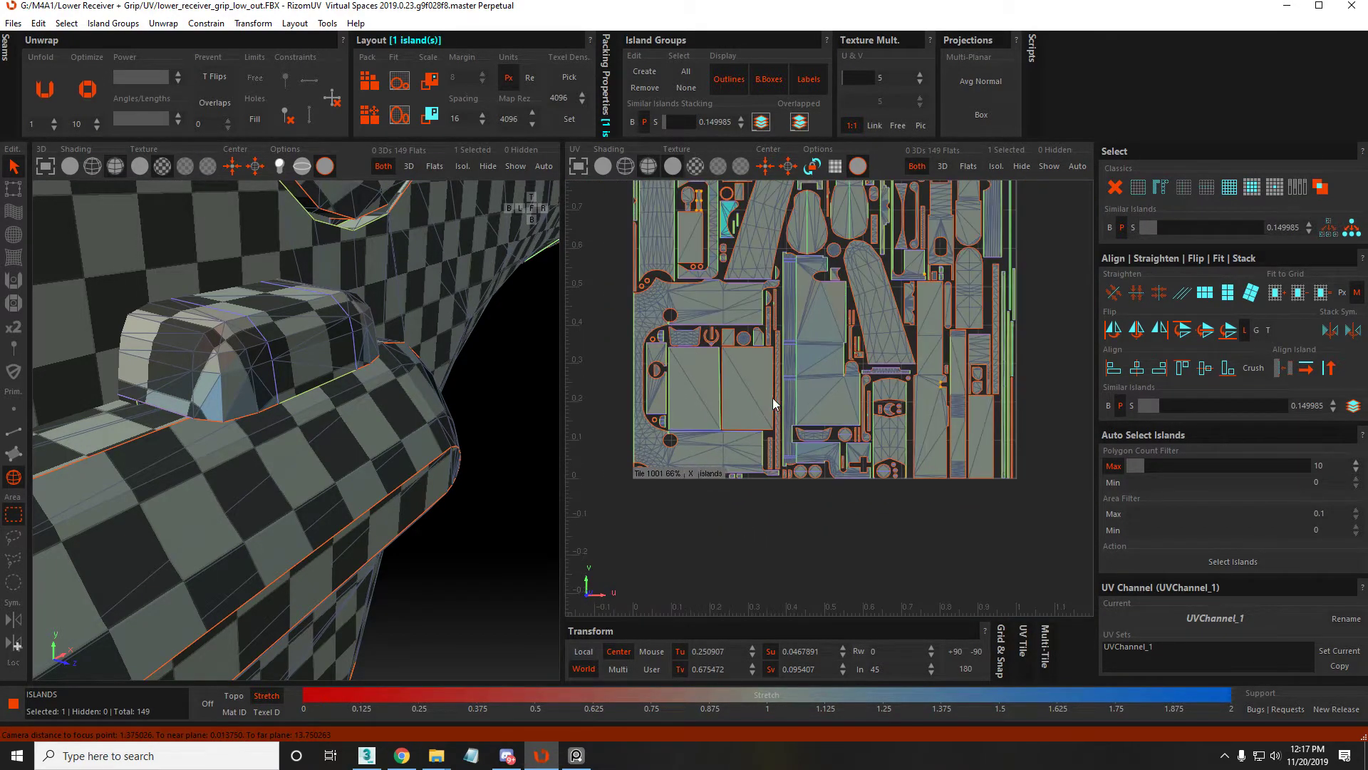
scroll(292, 388, "down", 5)
scroll(292, 388, "down", 5)
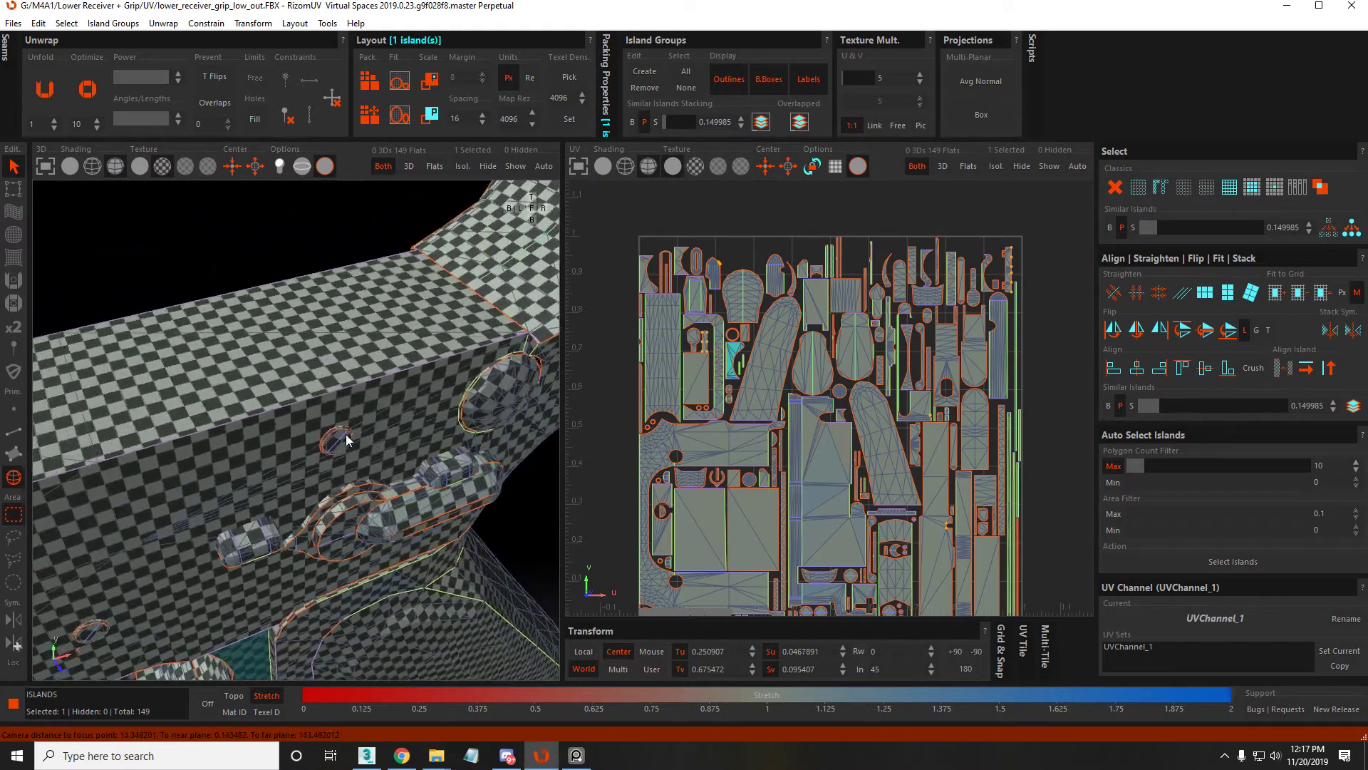
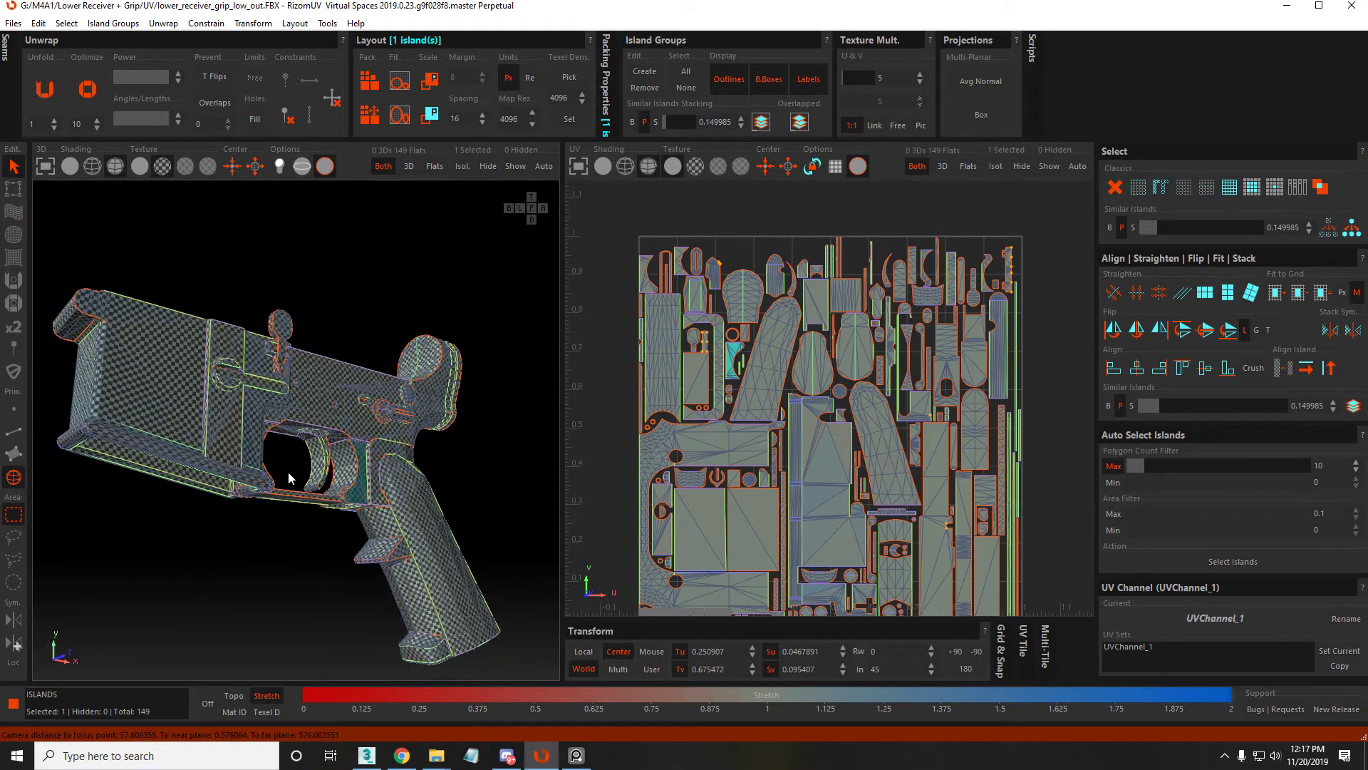
Select the five flat inner wall islands of the magazine well and move them well outside the packed tile
scroll(299, 460, "up", 4)
left_click(340, 389)
scroll(340, 370, "down", 5)
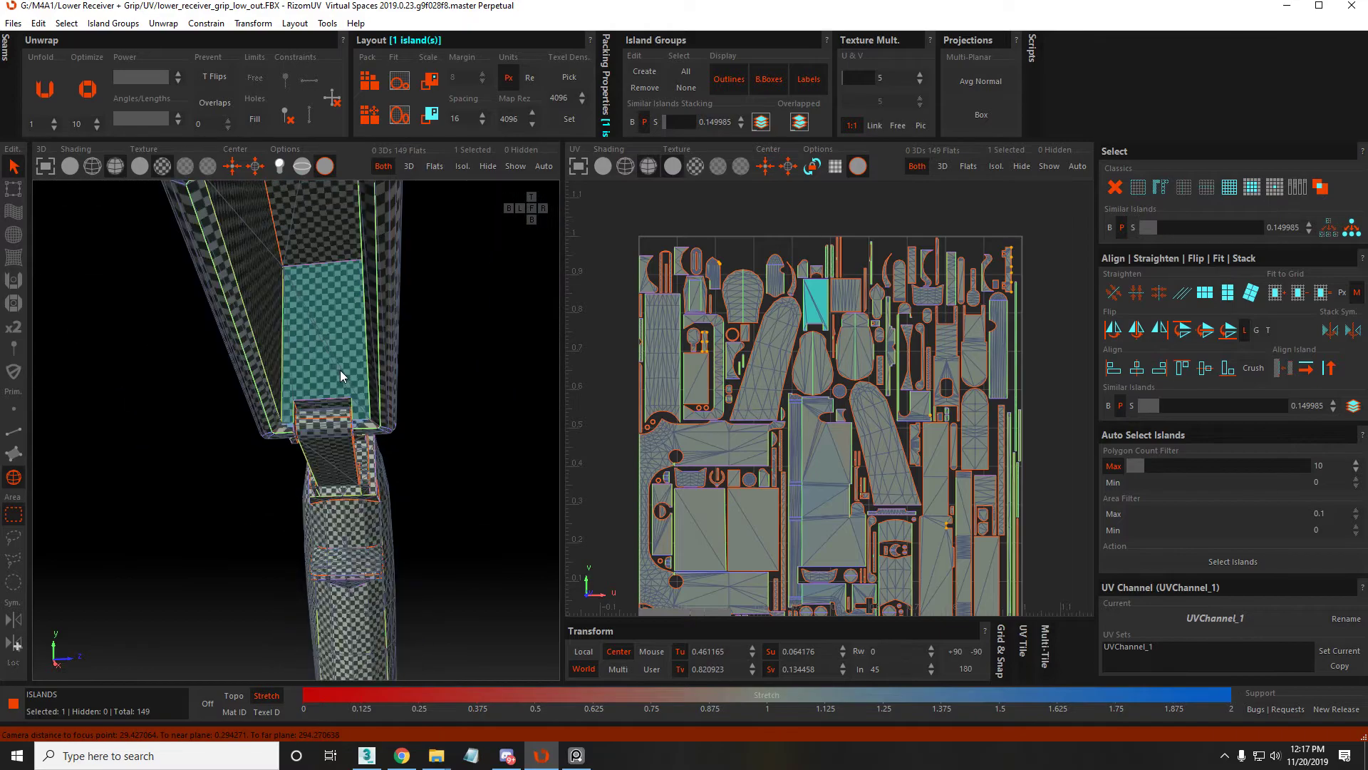
left_click(442, 354, "shift")
scroll(468, 277, "up", 4)
left_click_drag(468, 276, 203, 406, "alt")
left_click(403, 335, "shift")
left_click(442, 387, "shift")
left_click(550, 366, "shift")
scroll(371, 457, "up", 3)
scroll(370, 457, "up", 3)
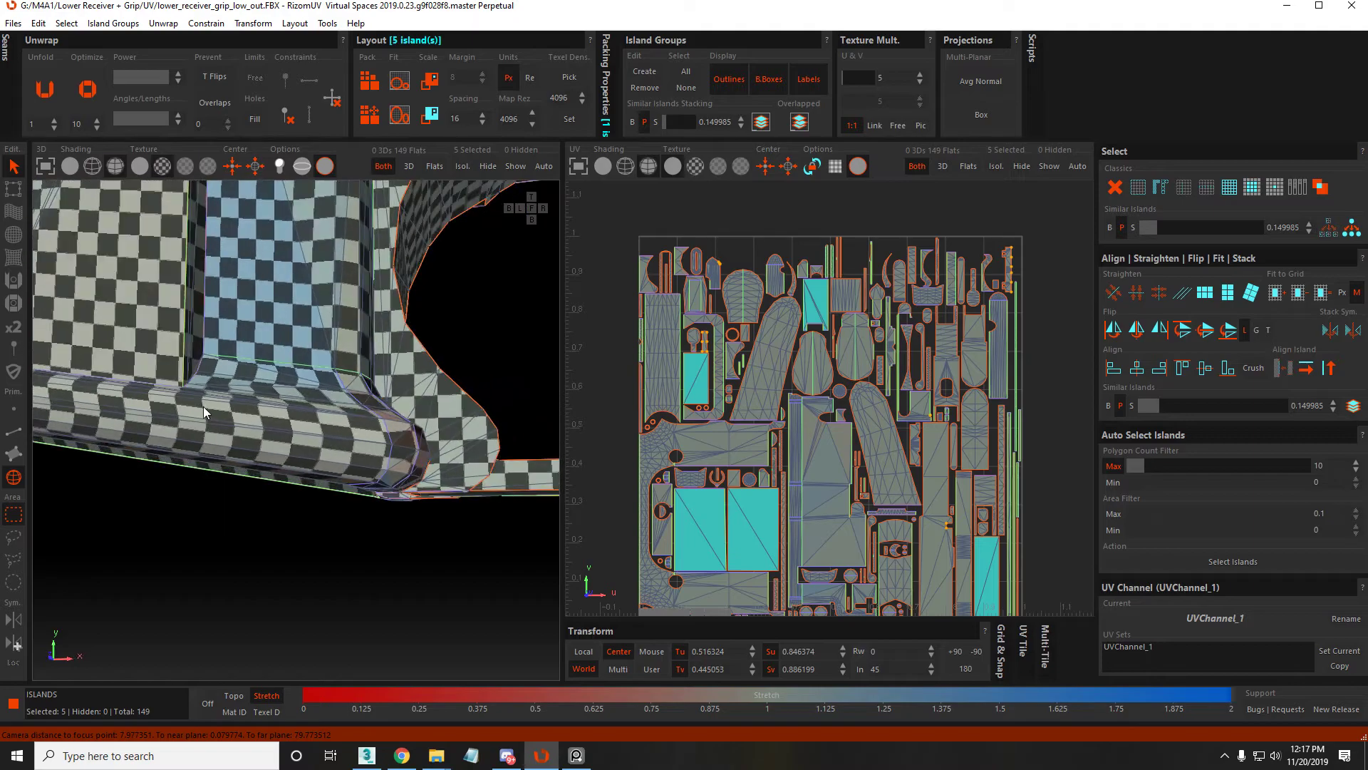
scroll(293, 415, "down", 5)
left_click_drag(400, 430, 260, 352, "alt")
scroll(261, 353, "down", 3)
scroll(273, 362, "up", 5)
left_click_drag(265, 406, 346, 379, "alt")
scroll(649, 442, "down", 5)
left_click_drag(683, 473, 576, 268)
scroll(576, 268, "down", 1)
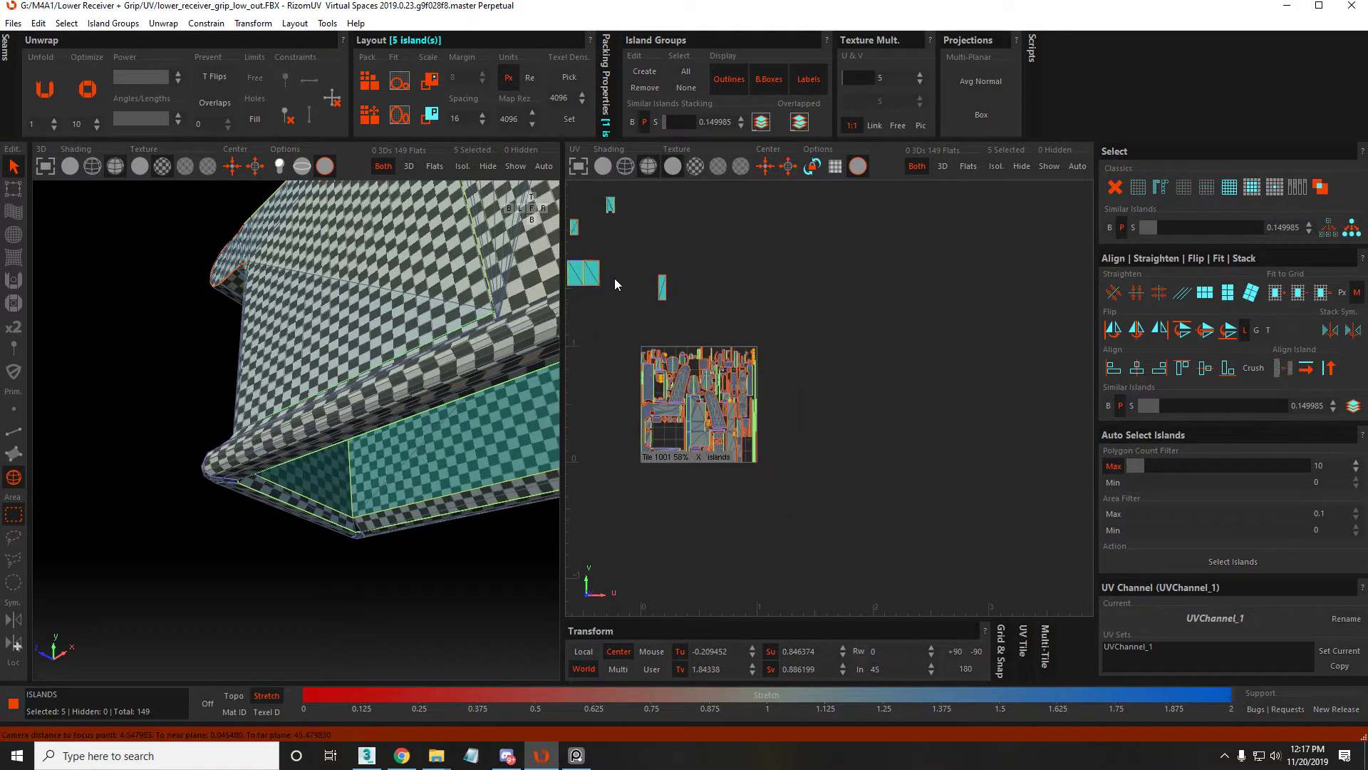
left_click_drag(977, 342, 949, 406)
Select the long flat island on top of the receiver and move it just outside the tile's left edge
scroll(712, 433, "up", 6)
left_click_drag(345, 352, 164, 370, "alt")
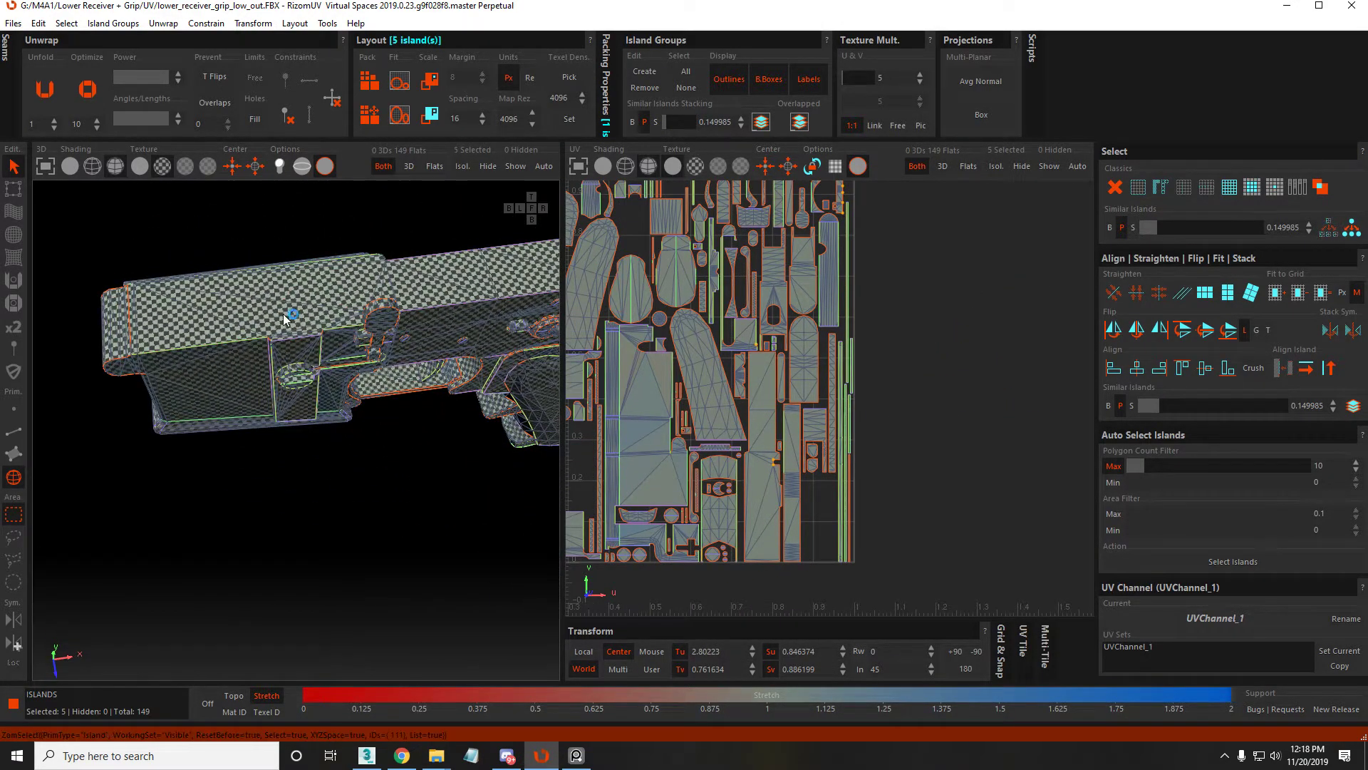
left_click(283, 318)
scroll(782, 394, "down", 3)
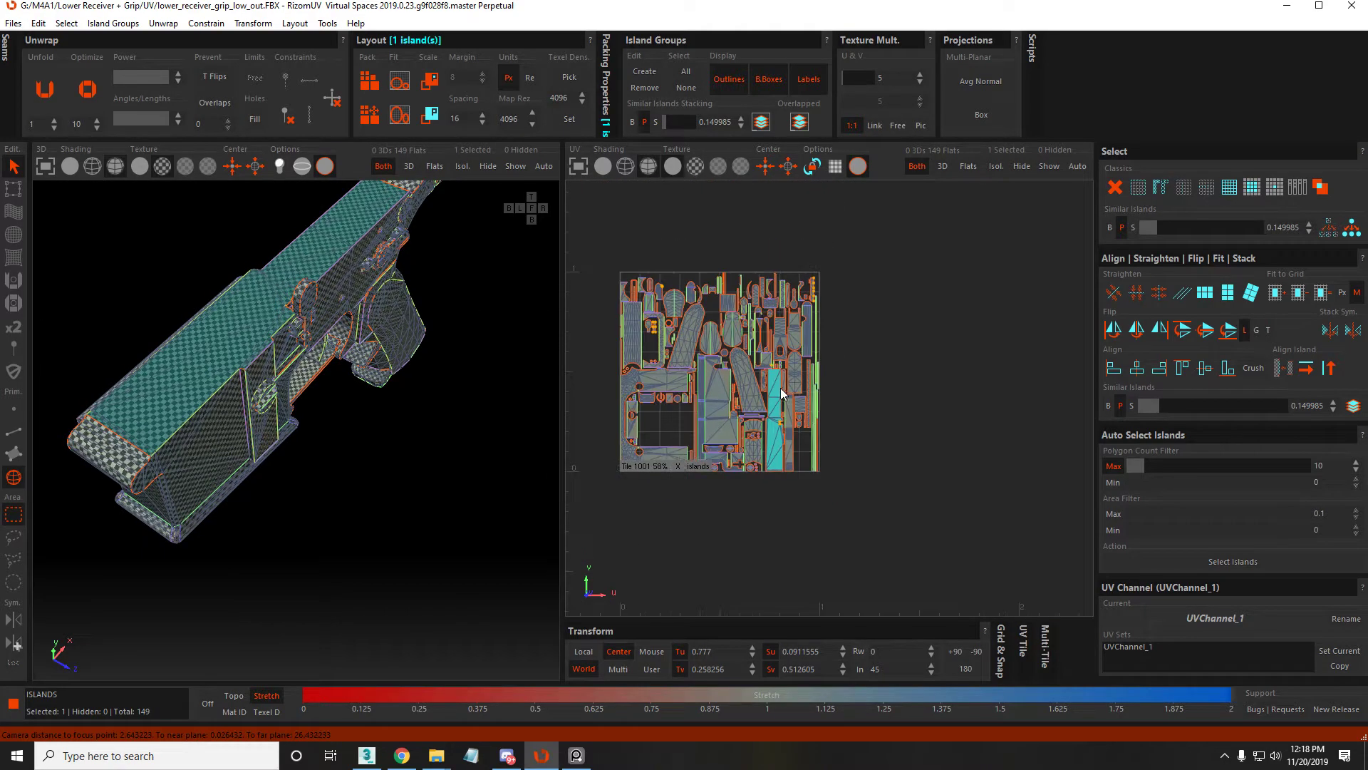
left_click_drag(765, 453, 597, 345)
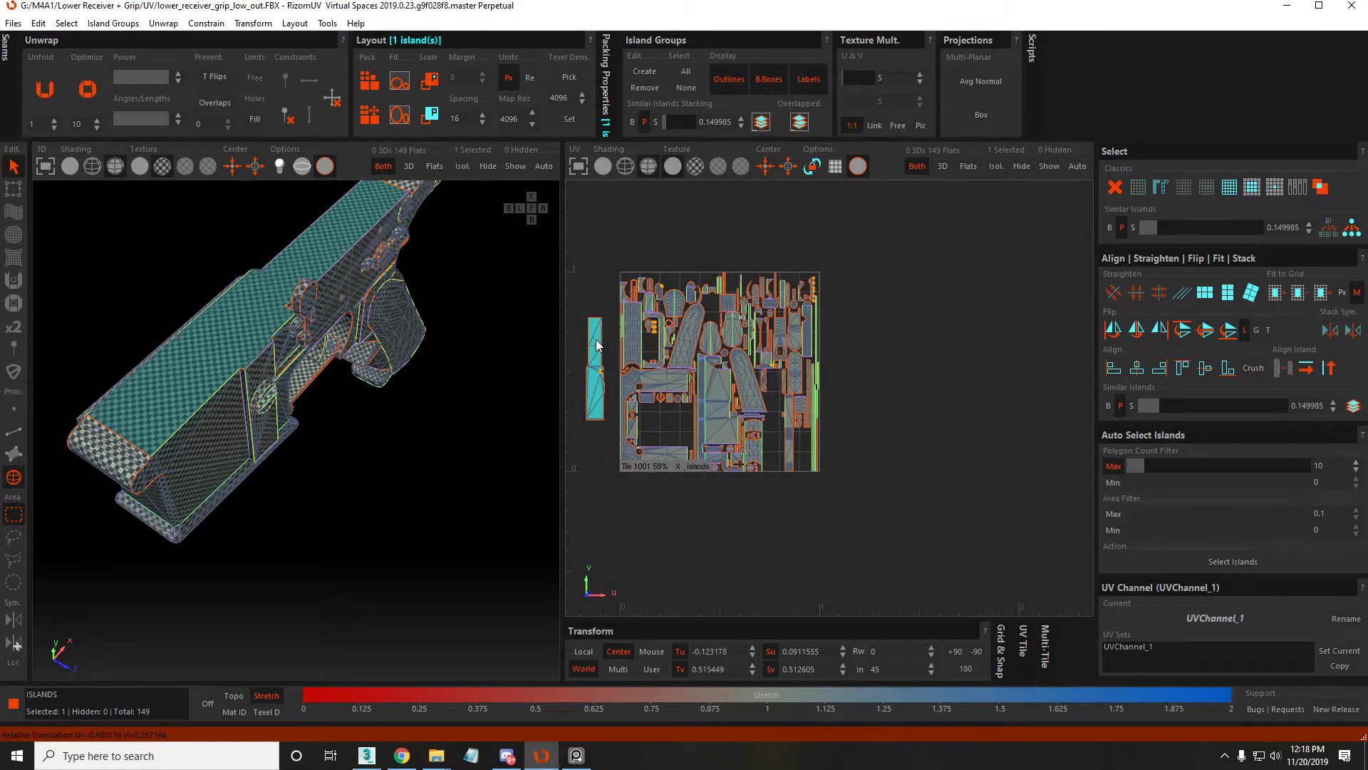
Switch to the reference image board and examine the M4 lower receiver photos around the magazine well and trigger, then return to RizomUV
left_click(578, 755)
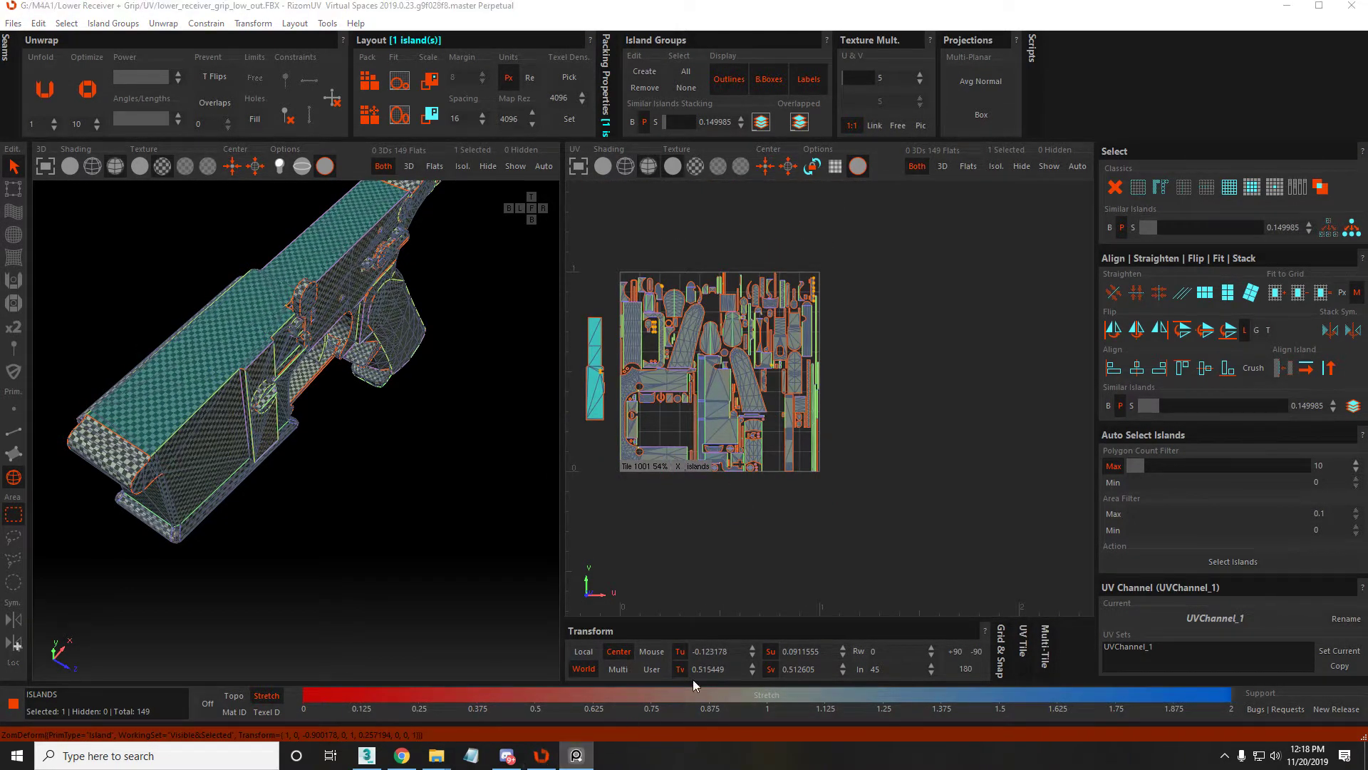
left_click(580, 757)
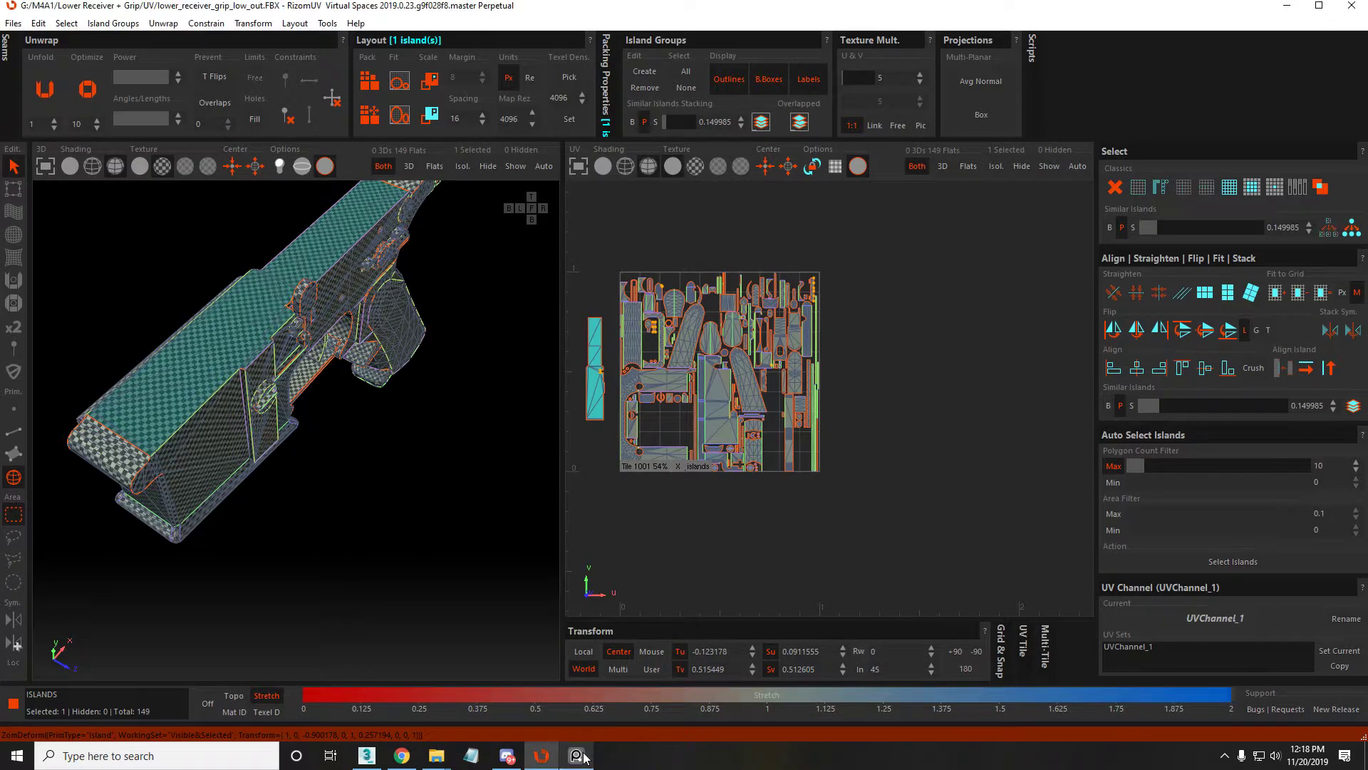
scroll(755, 300, "up", 4)
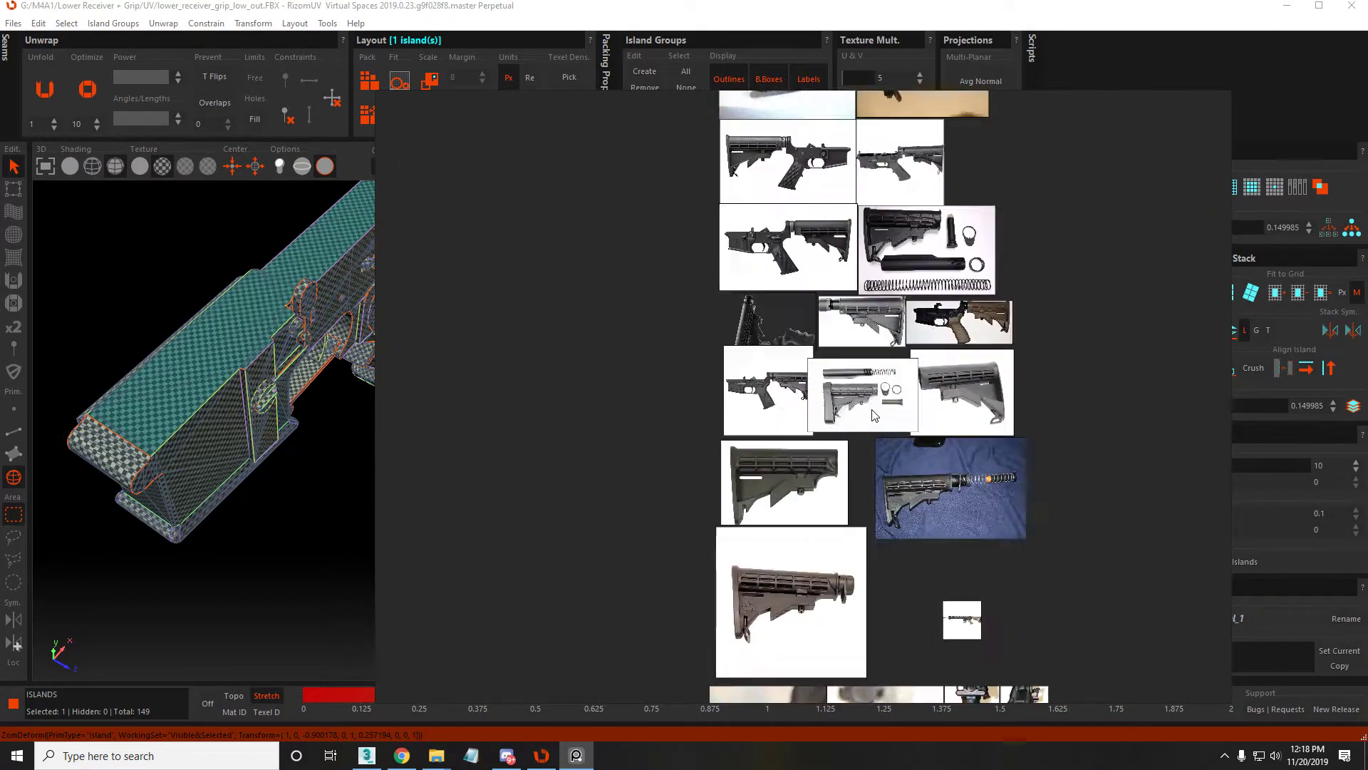
scroll(807, 585, "down", 2)
scroll(808, 585, "down", 2)
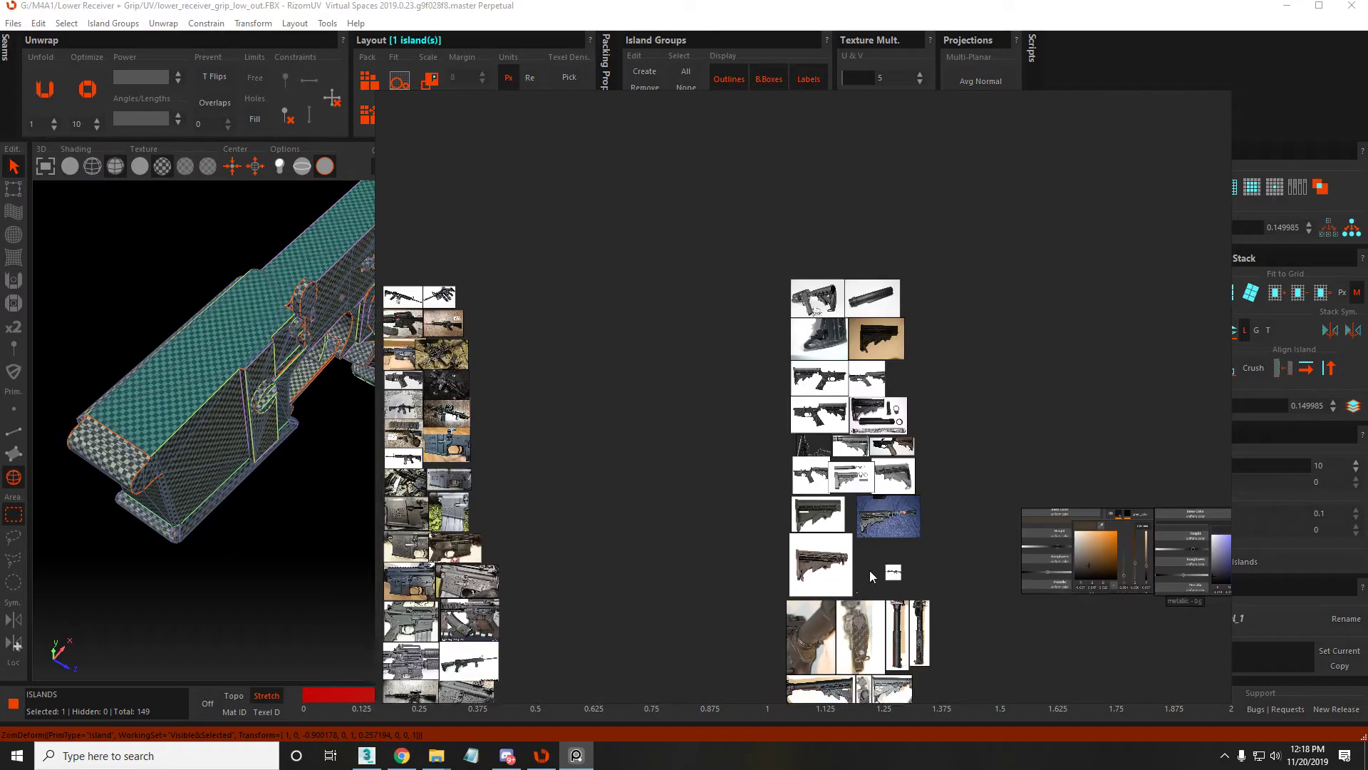
scroll(627, 480, "up", 6)
scroll(535, 457, "up", 4)
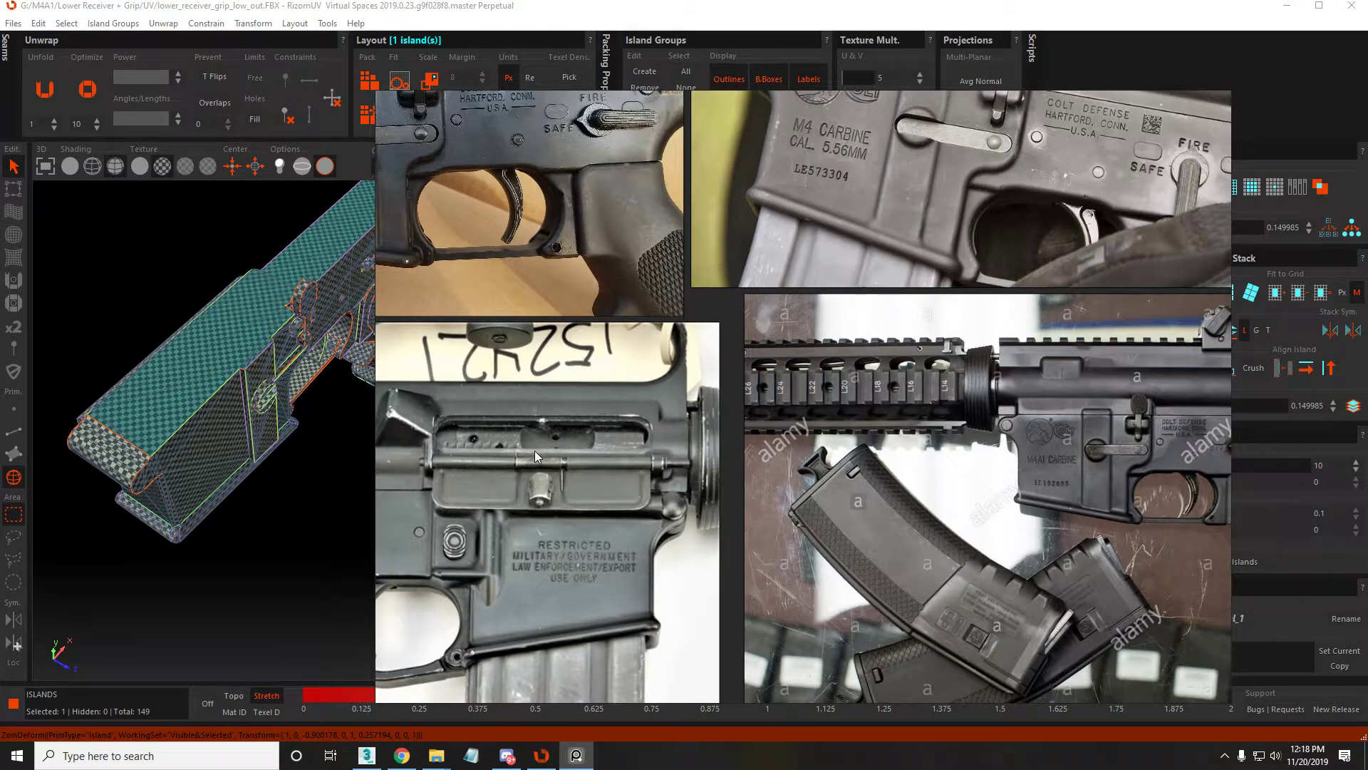
scroll(584, 465, "down", 1)
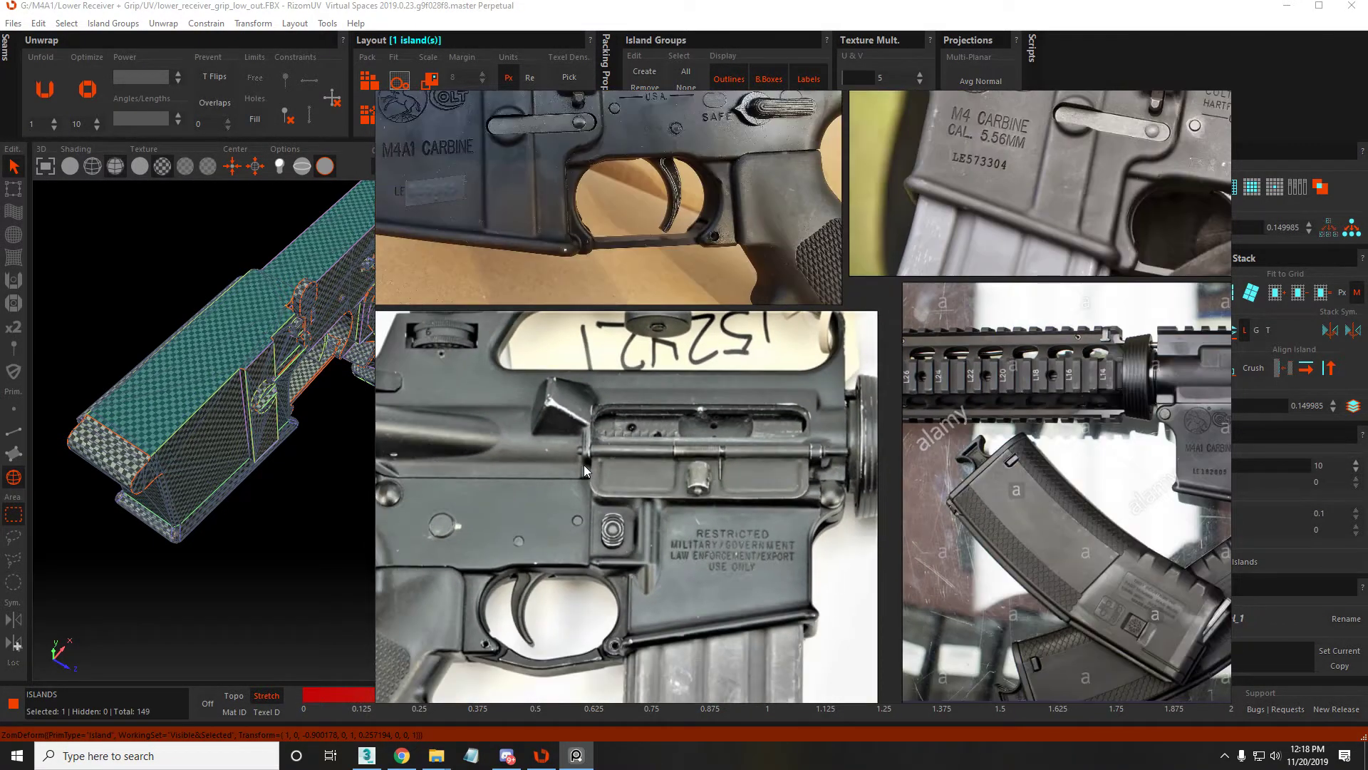
scroll(585, 463, "down", 2)
scroll(741, 476, "up", 3)
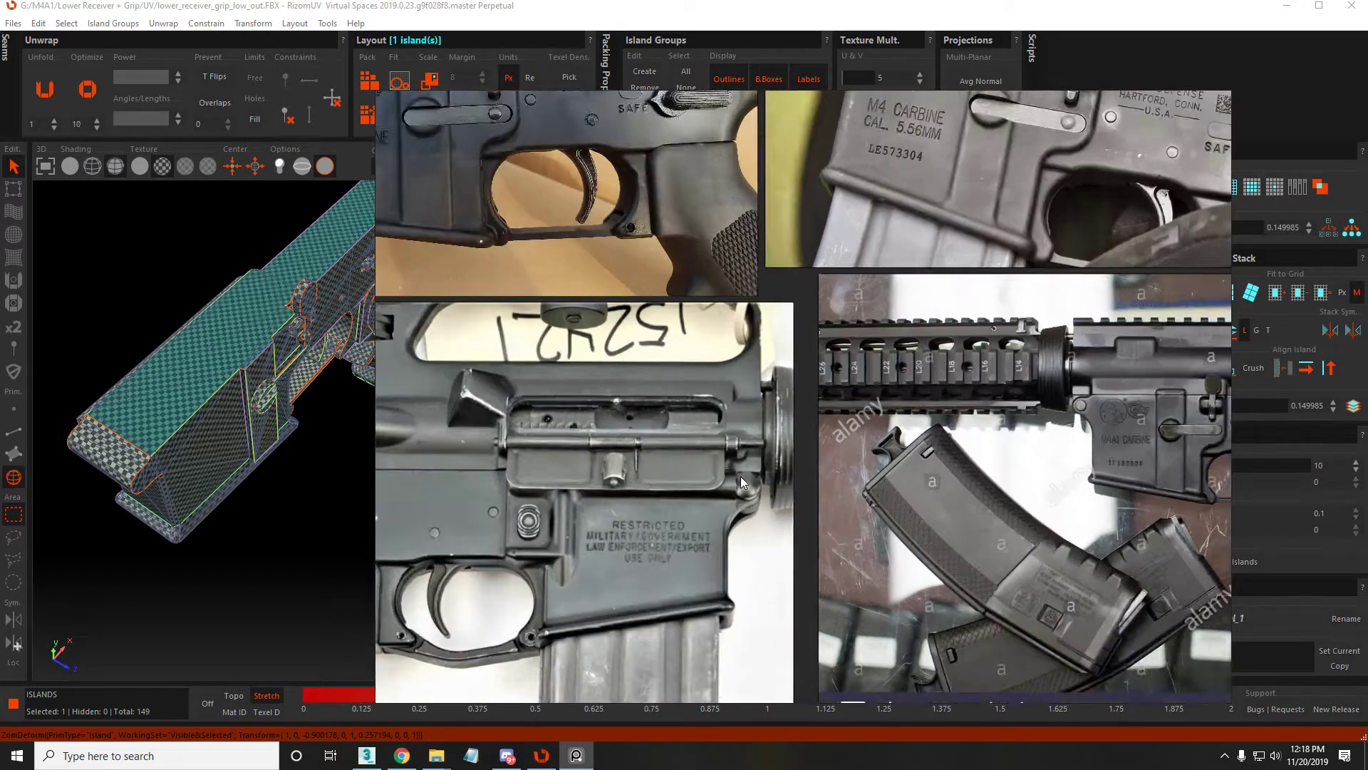
key("alt+Tab")
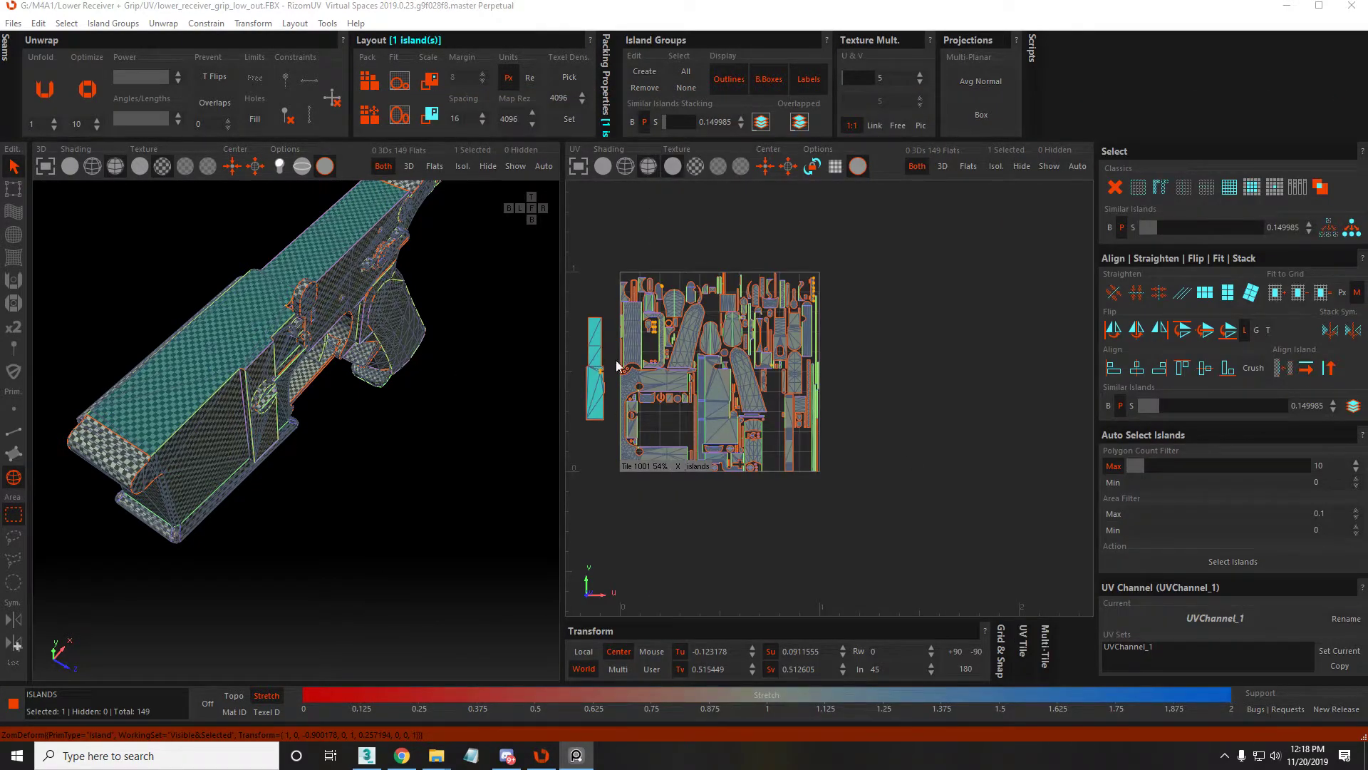
Move the selected long receiver-top island farther left of the UV tile and clear the selection
middle_click_drag(793, 378, 812, 366)
middle_click_drag(657, 356, 596, 357)
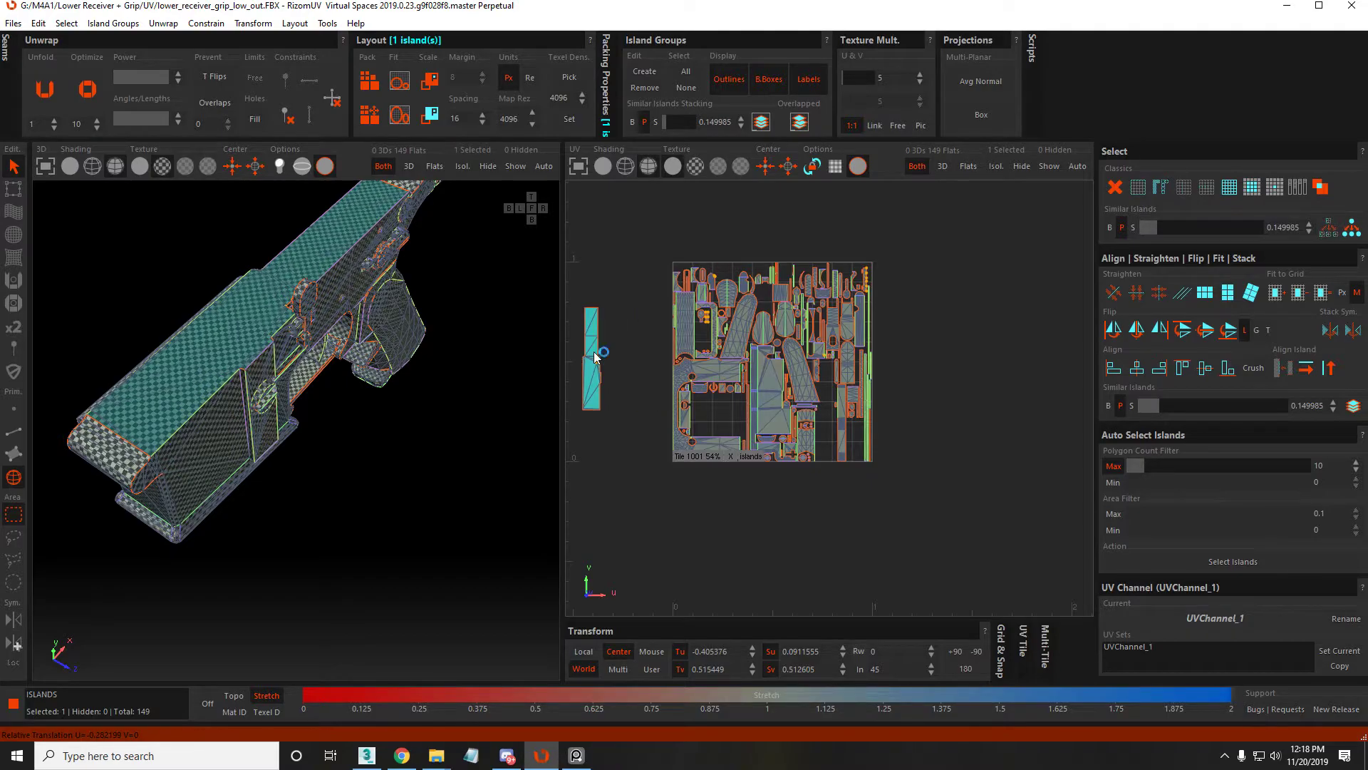
scroll(706, 389, "up", 3)
left_click_drag(456, 306, 225, 270, "alt")
right_click_drag(226, 270, 332, 372, "alt")
left_click_drag(332, 372, 138, 368, "alt")
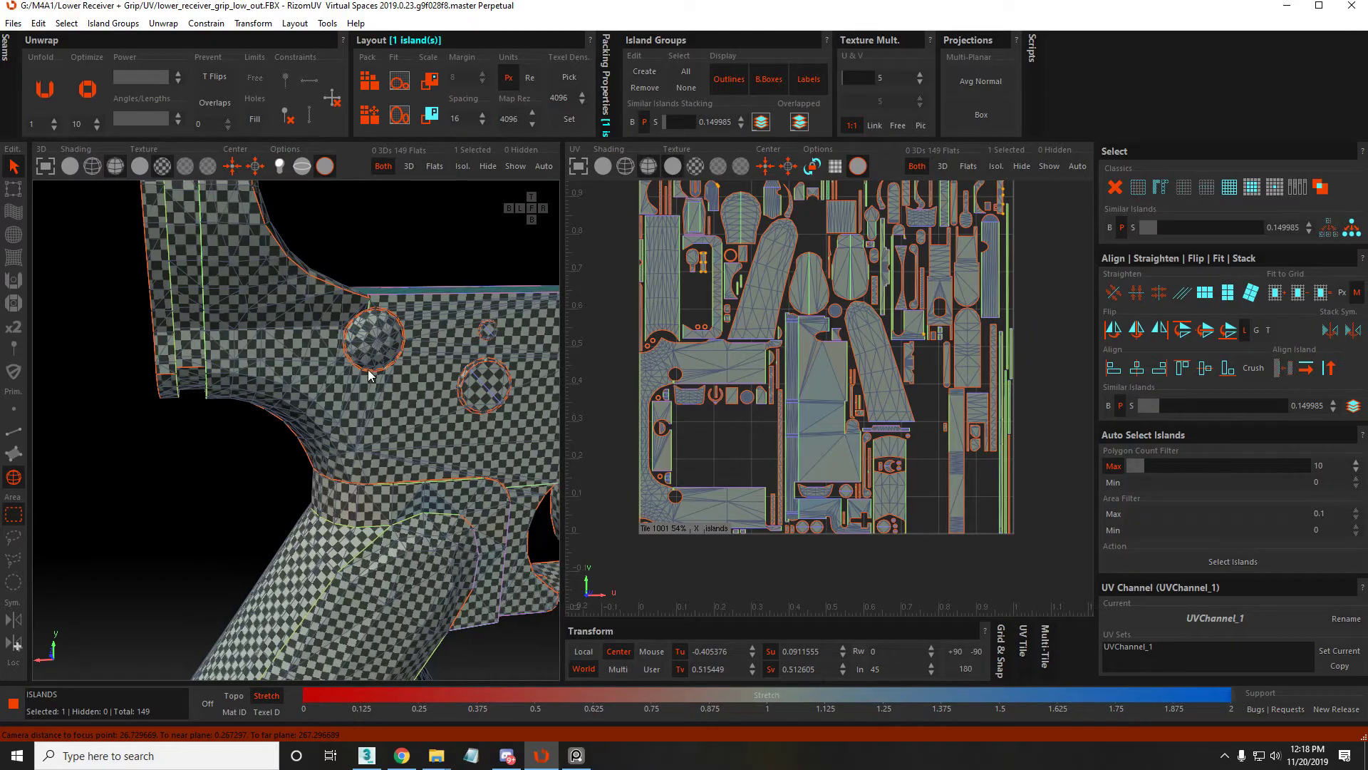
mouse_move(368, 370)
right_mouse_down("alt")
mouse_move(371, 350)
mouse_move(388, 370)
right_mouse_up("alt")
left_click(327, 285)
Open the model groups selection tool and select the islands of small_screws01 to small_screws06 to locate them in the layout
left_click(66, 23)
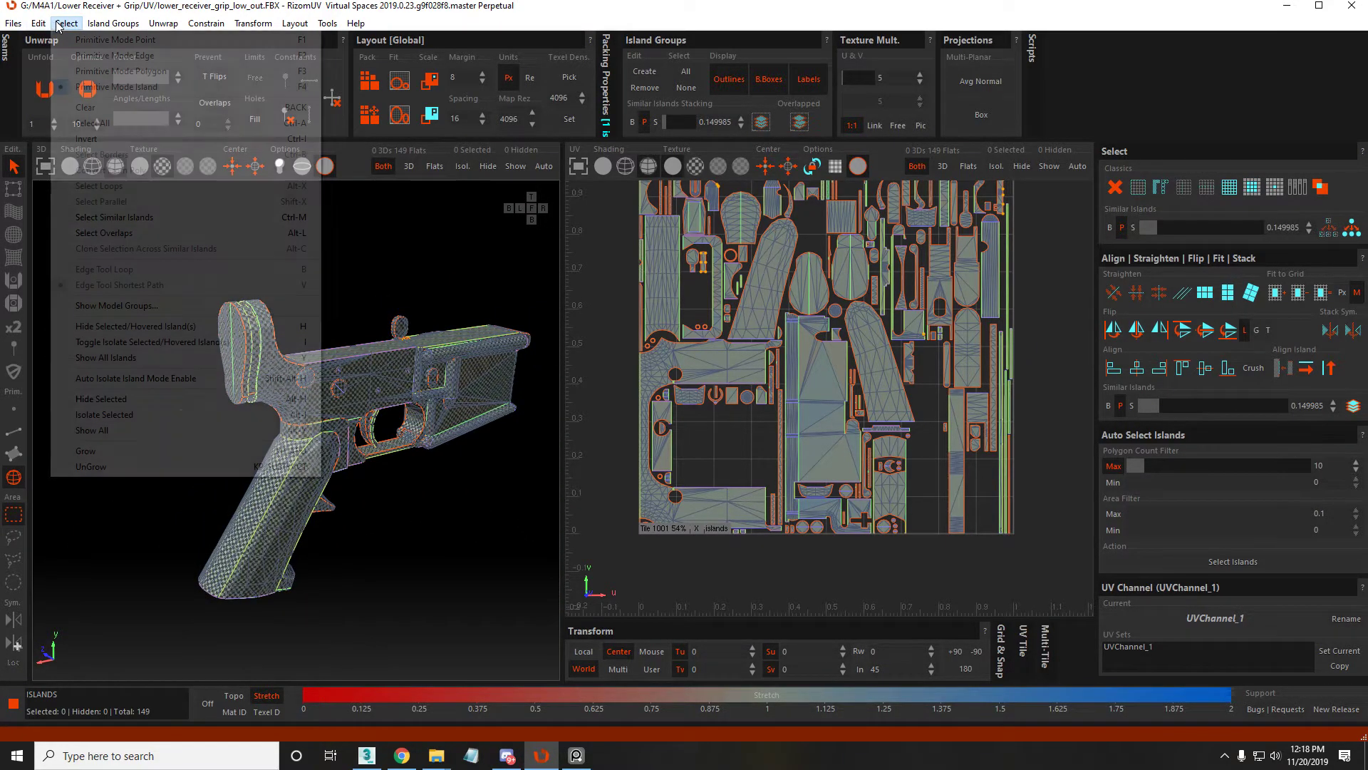
left_click(107, 289)
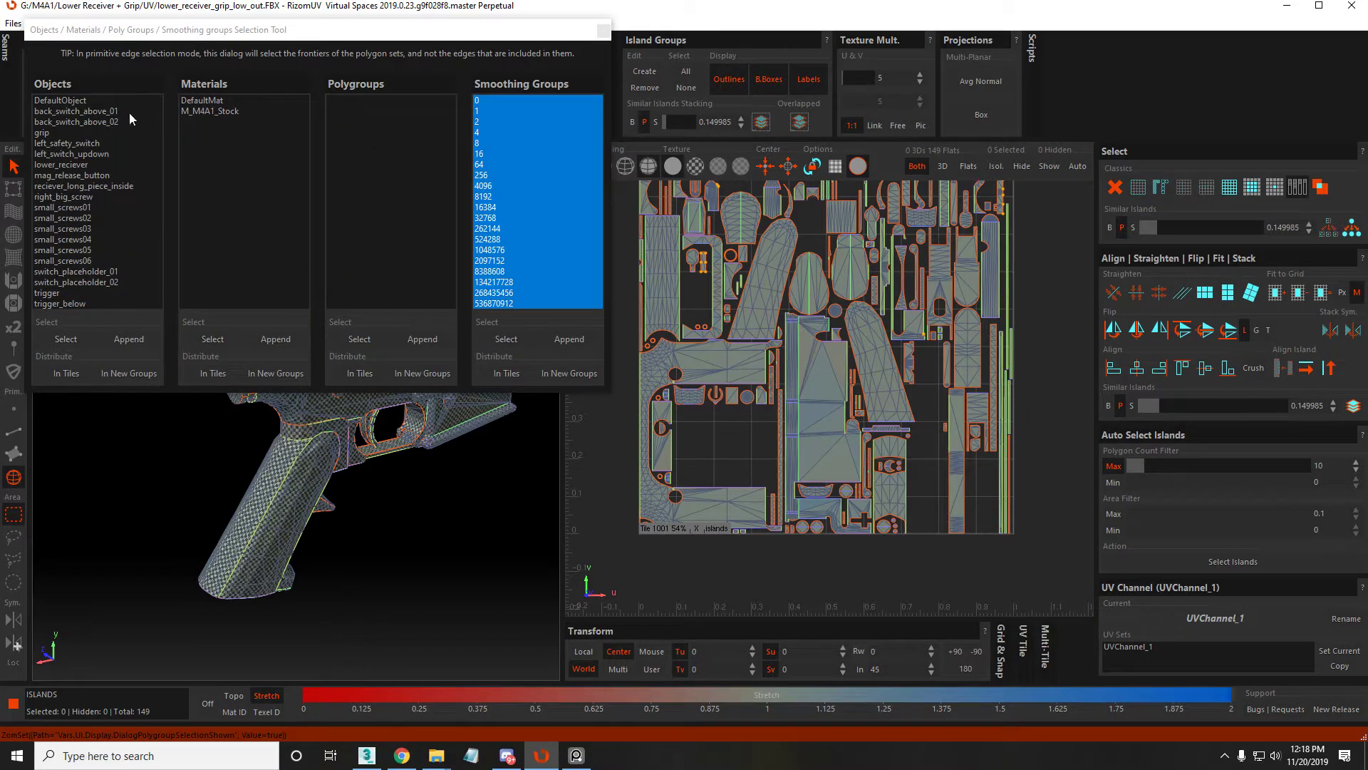
left_click(100, 144)
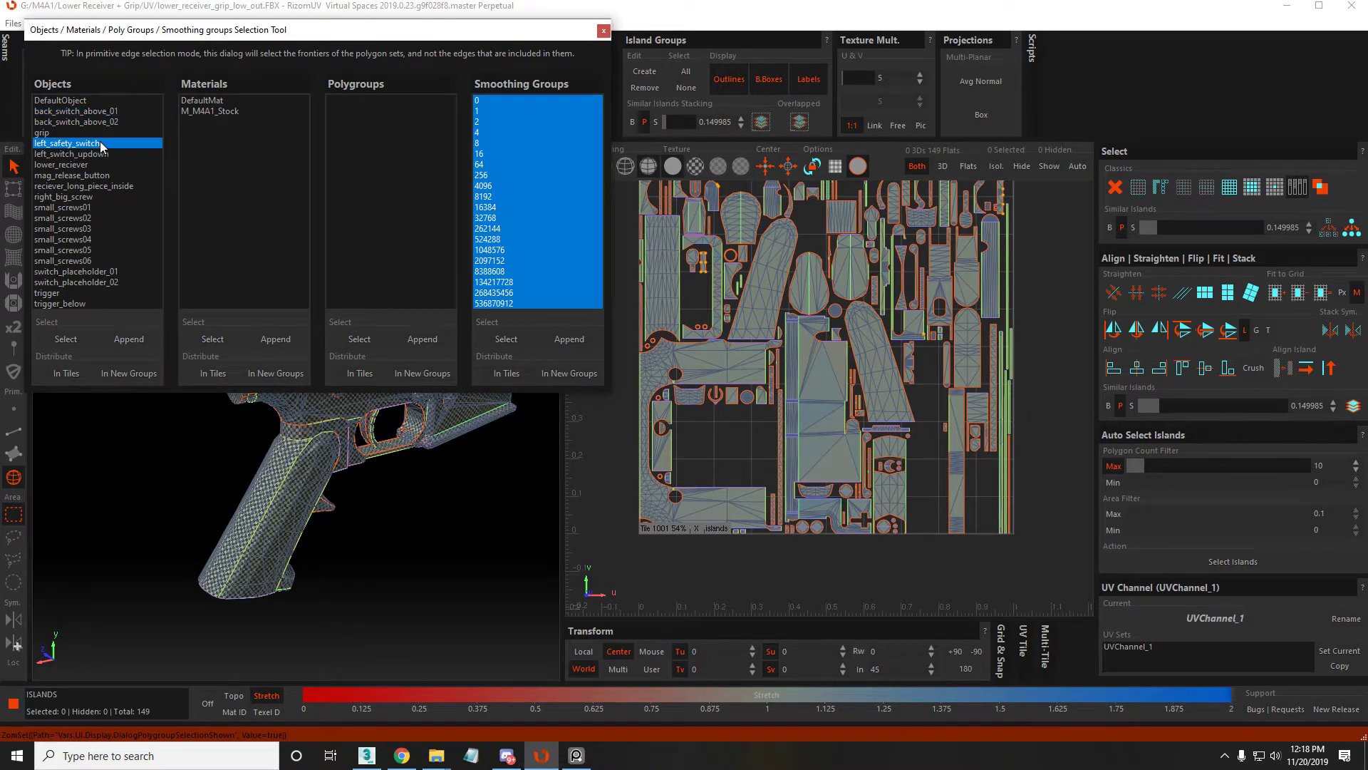
left_click(108, 132)
left_click(103, 122)
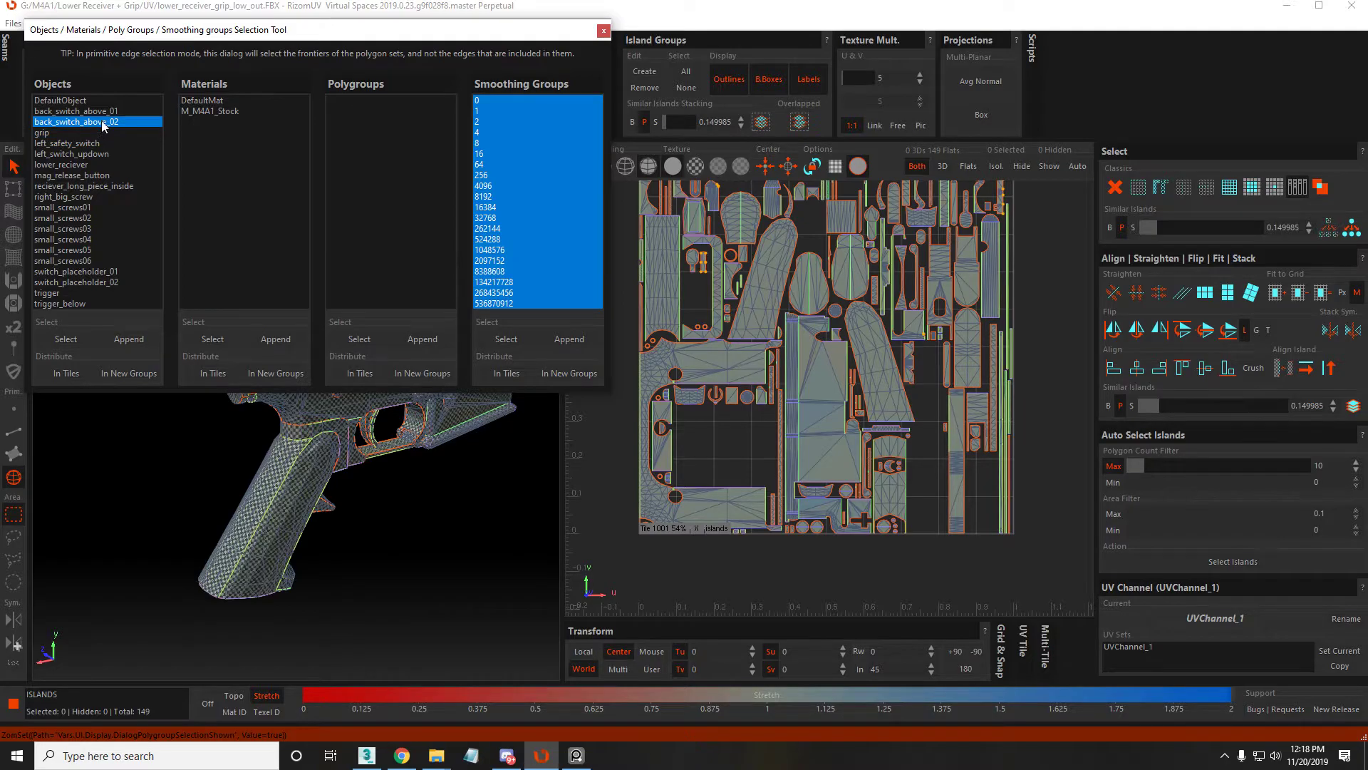
left_click(79, 219)
left_click(80, 207)
left_click(95, 261, "shift")
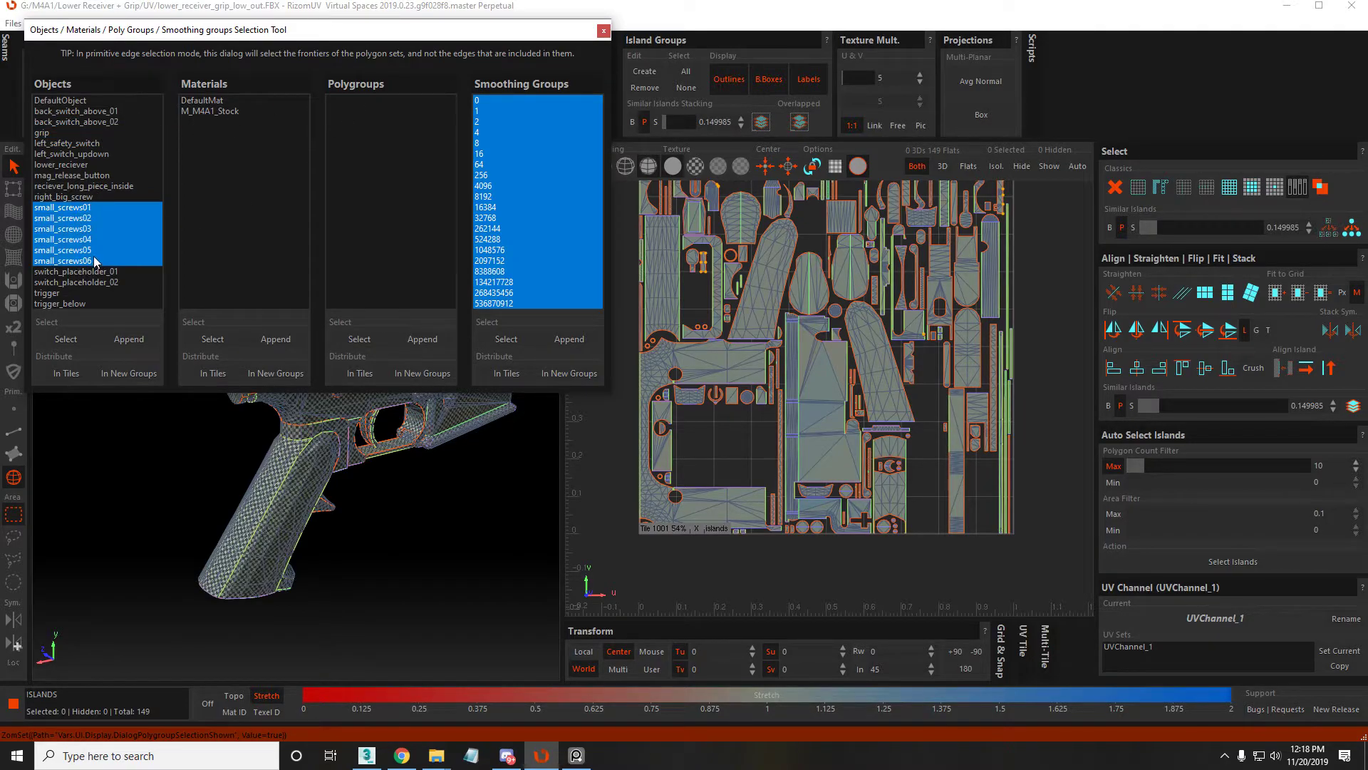
left_click(512, 334)
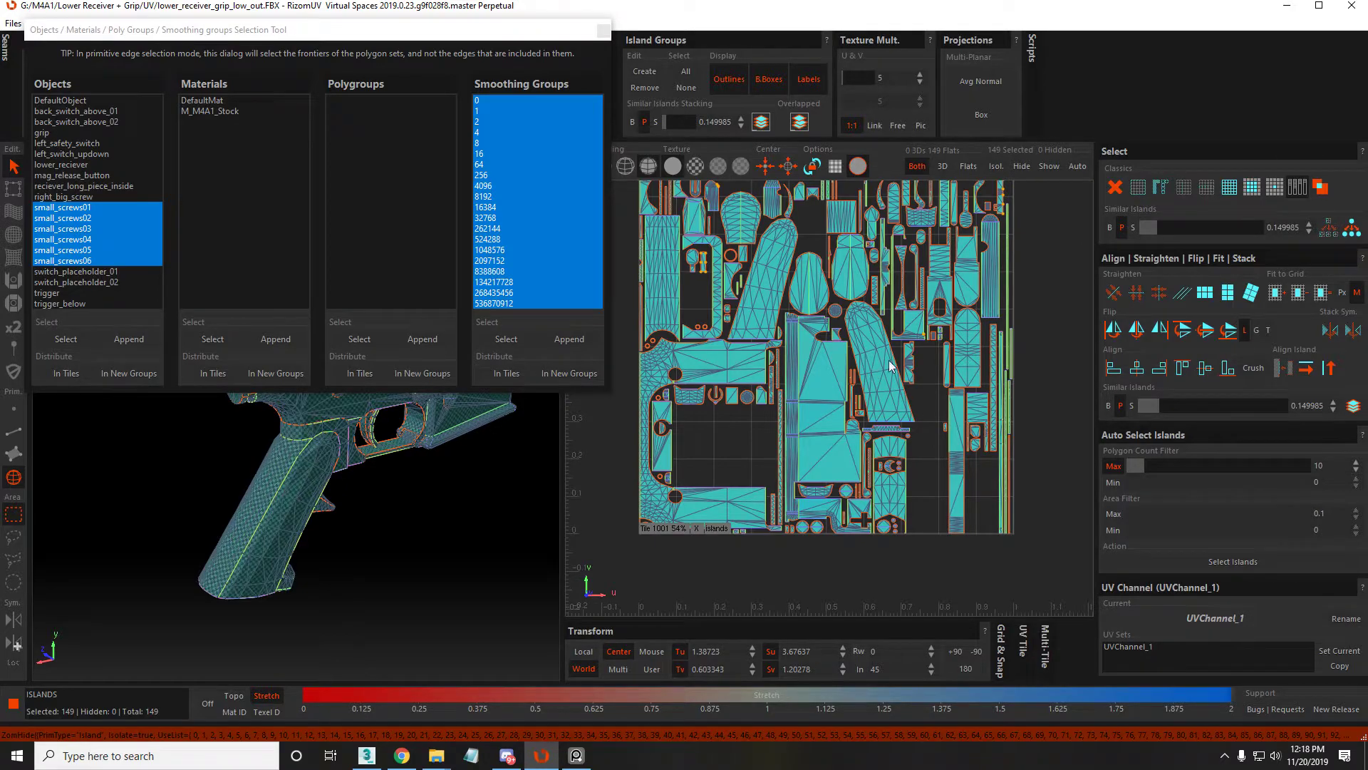
left_click(1019, 342)
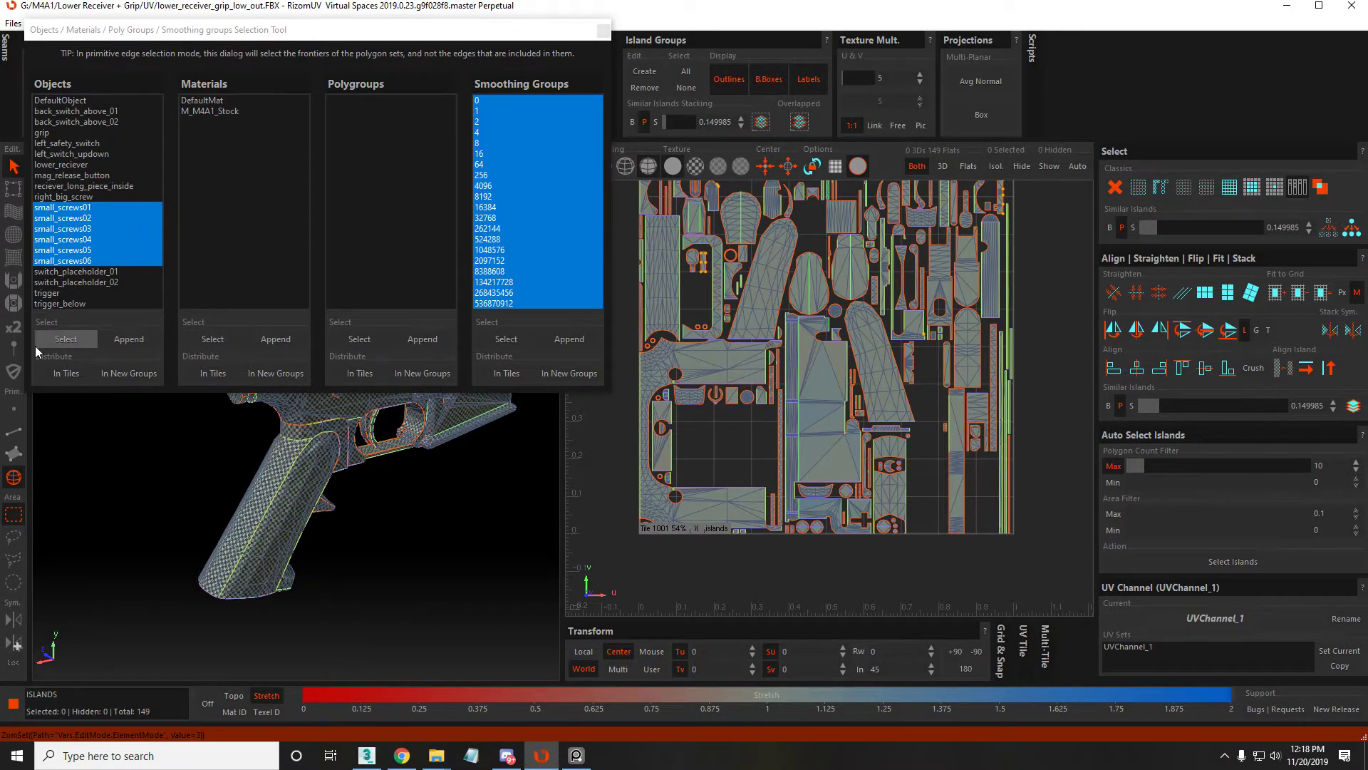
left_click(66, 338)
middle_click_drag(769, 340, 811, 370)
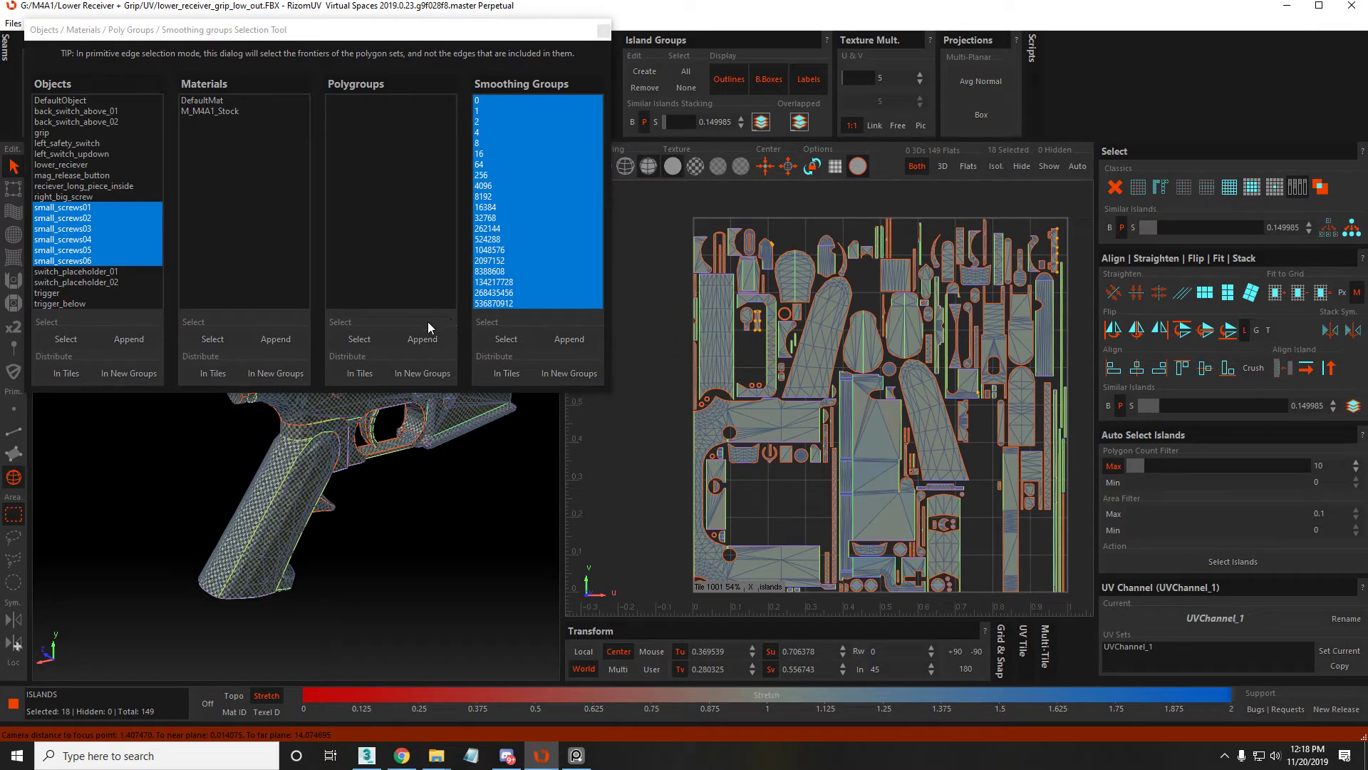
left_click(656, 314)
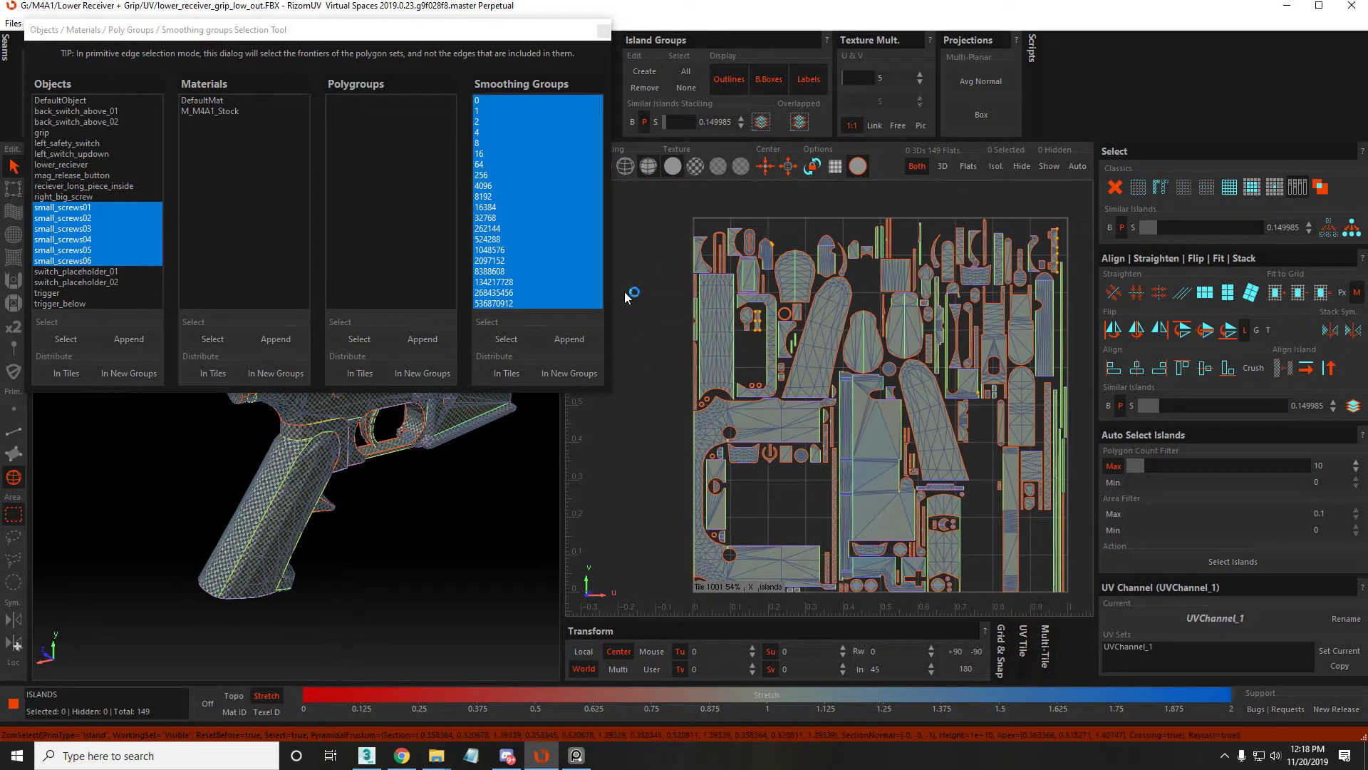
Select the objects small_screws01 to small_screws04, then select only small_screws03 and view that screw up close in 3D
left_click(571, 208)
left_click(98, 229)
left_click(79, 208)
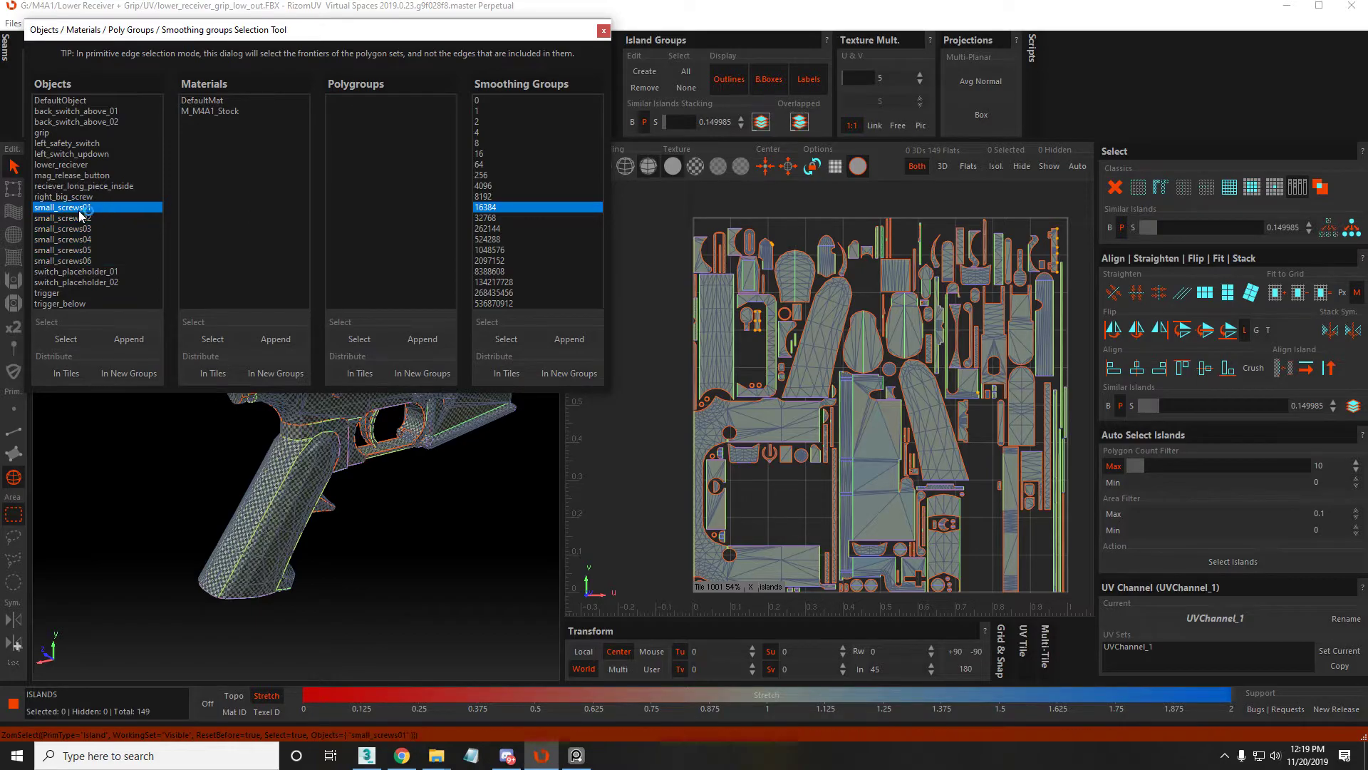
left_click(80, 218, "shift")
left_click(80, 228, "shift")
left_click(80, 239, "shift")
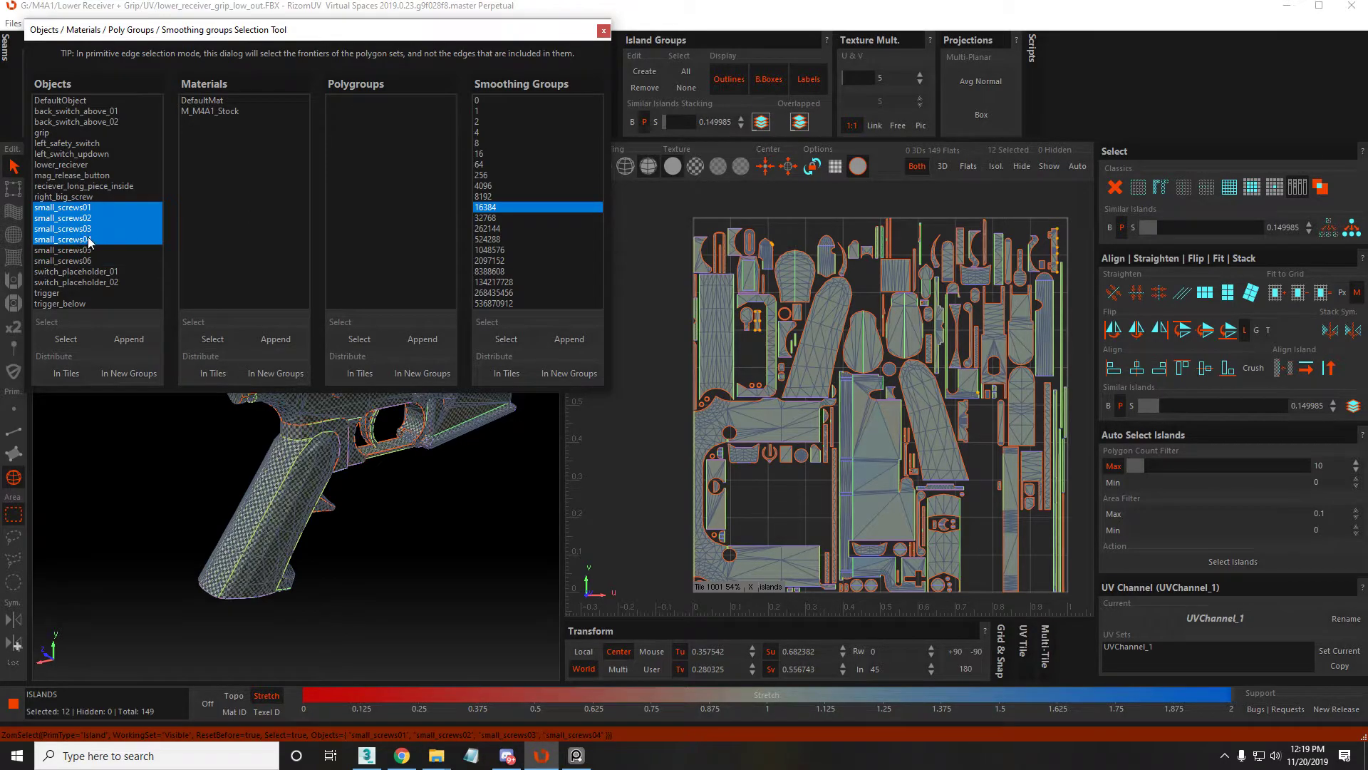
scroll(706, 439, "down", 3)
middle_click_drag(737, 437, 783, 444)
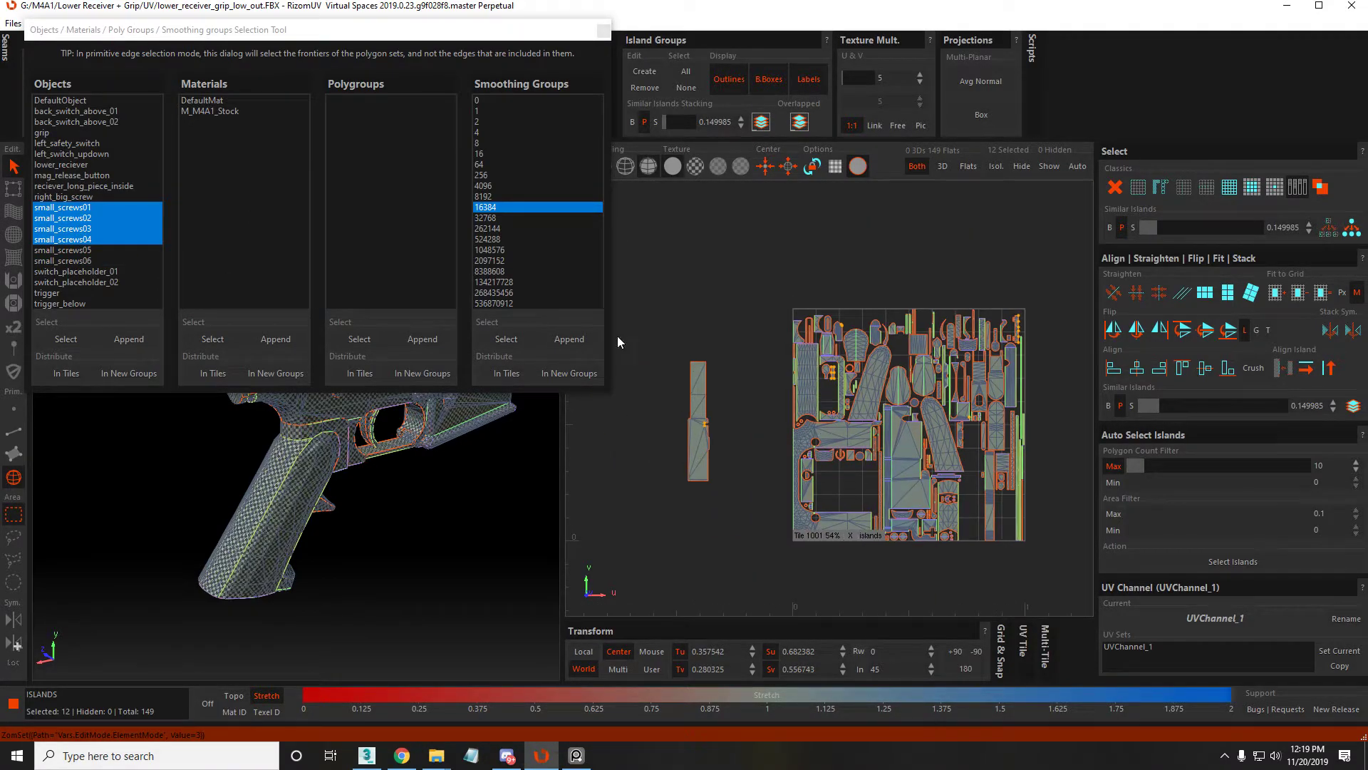
left_click(93, 231)
left_click_drag(365, 460, 28, 423, "alt")
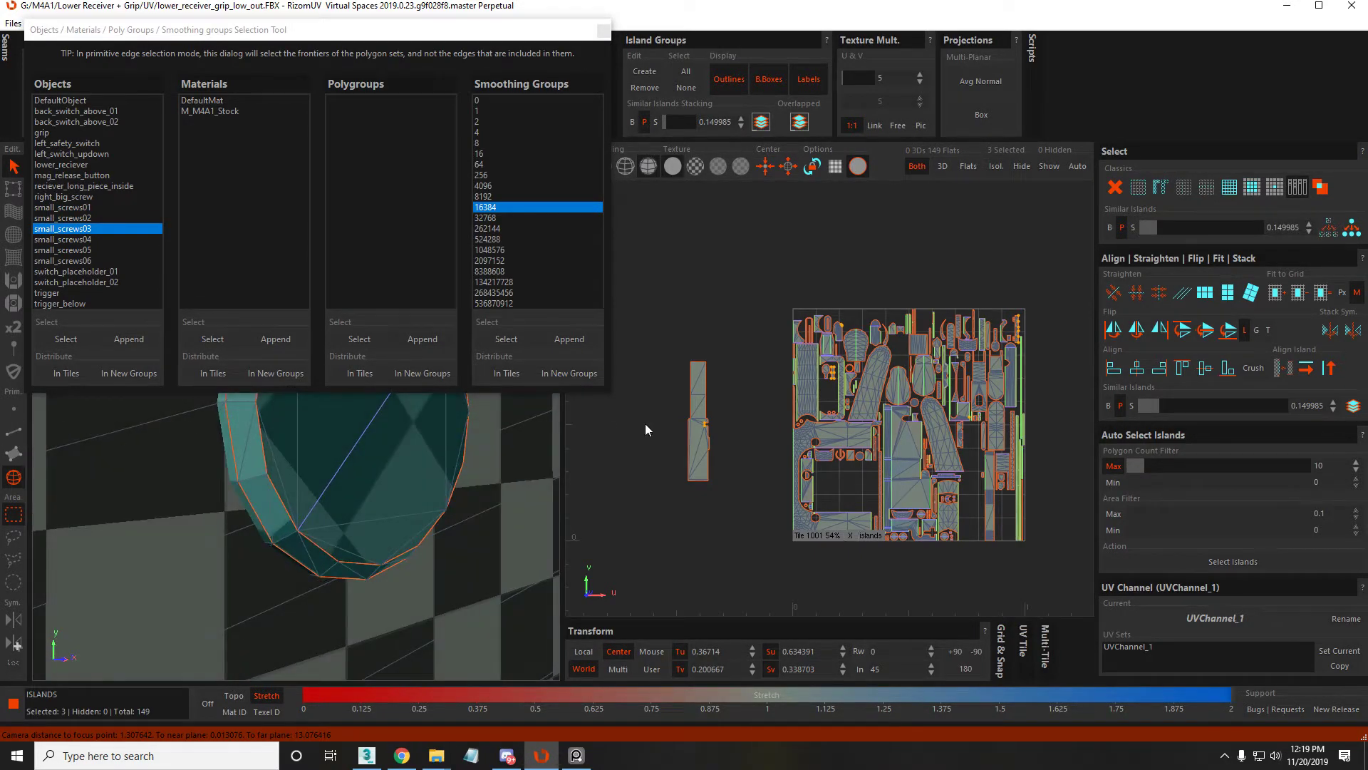
Isolate the islands of small_screws01 to small_screws06, examine the screws in 3D and show all islands again
left_click(72, 208)
left_click(75, 261, "shift")
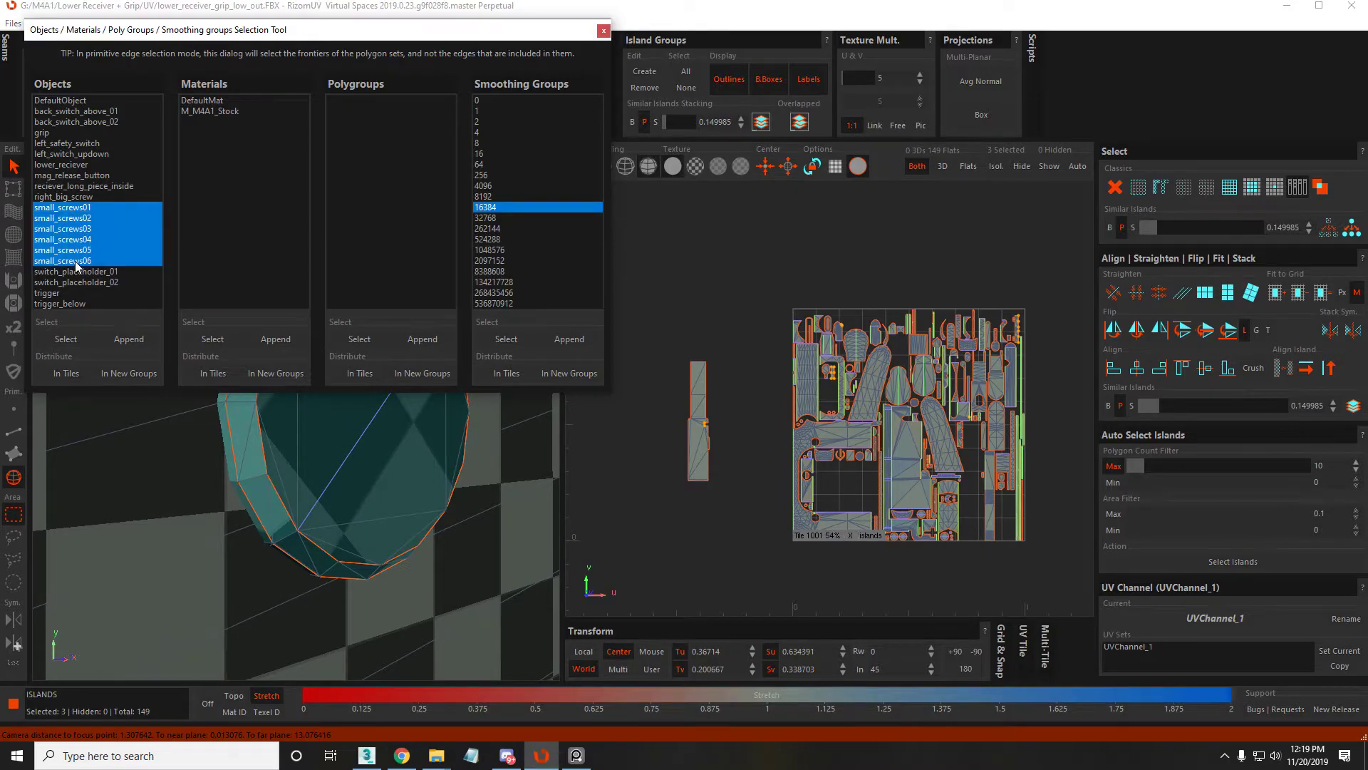
left_click(65, 339)
key("i")
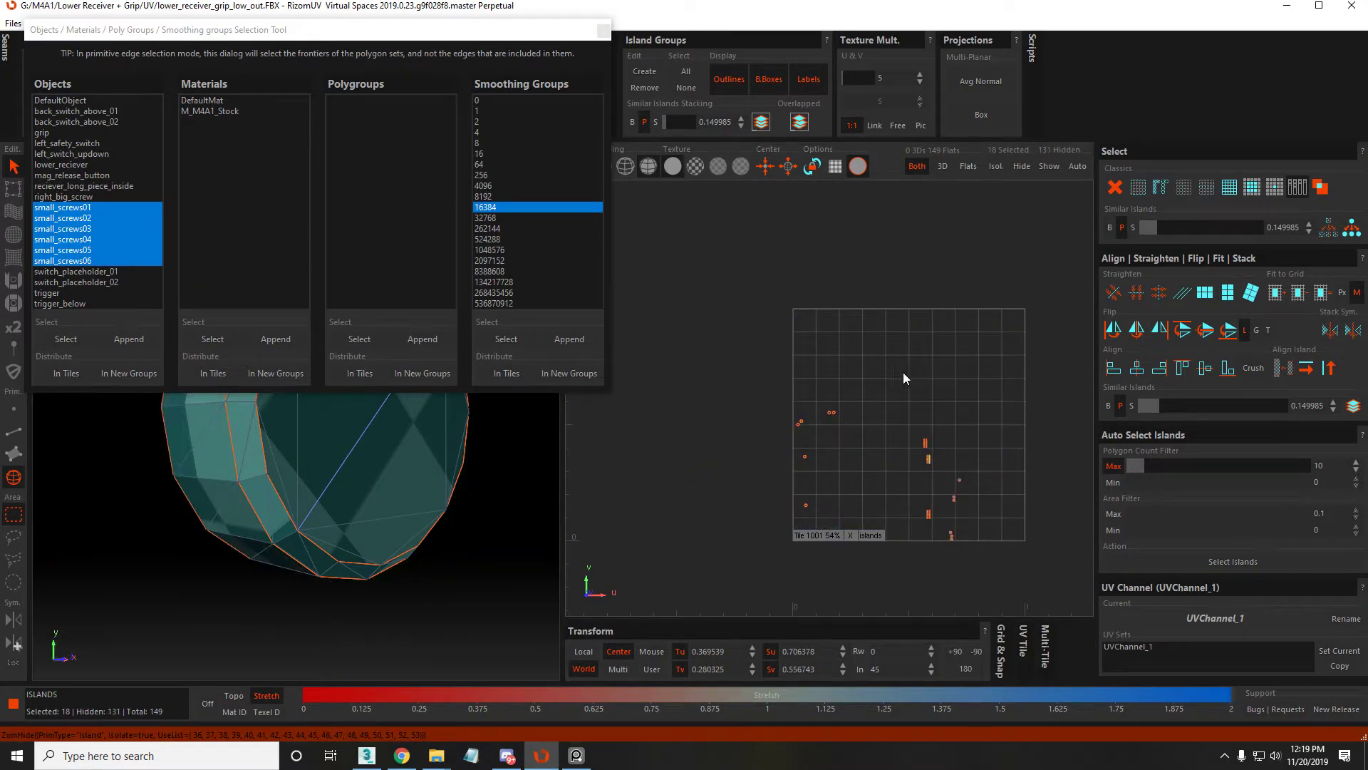
middle_click_drag(503, 432, 404, 499)
scroll(405, 494, "down", 8)
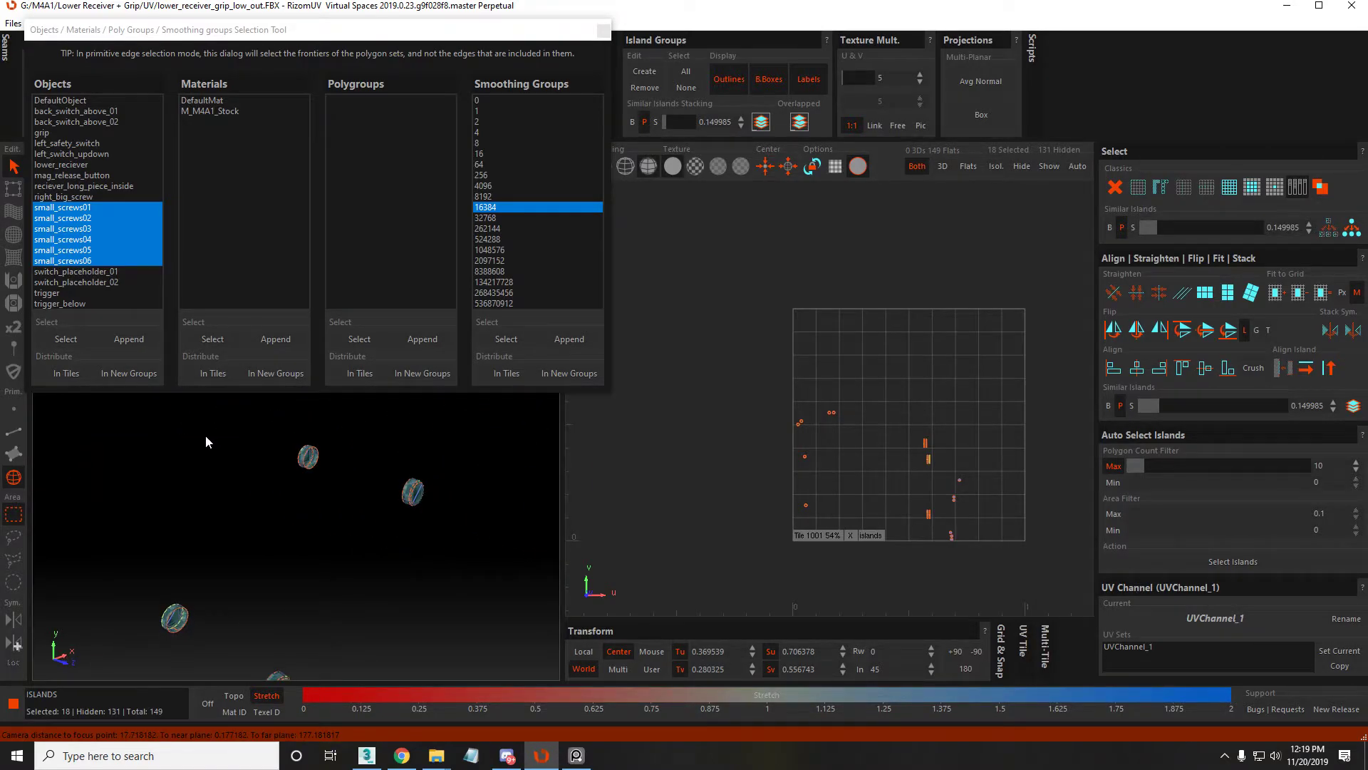
middle_click_drag(187, 591, 379, 509)
key("shift+h")
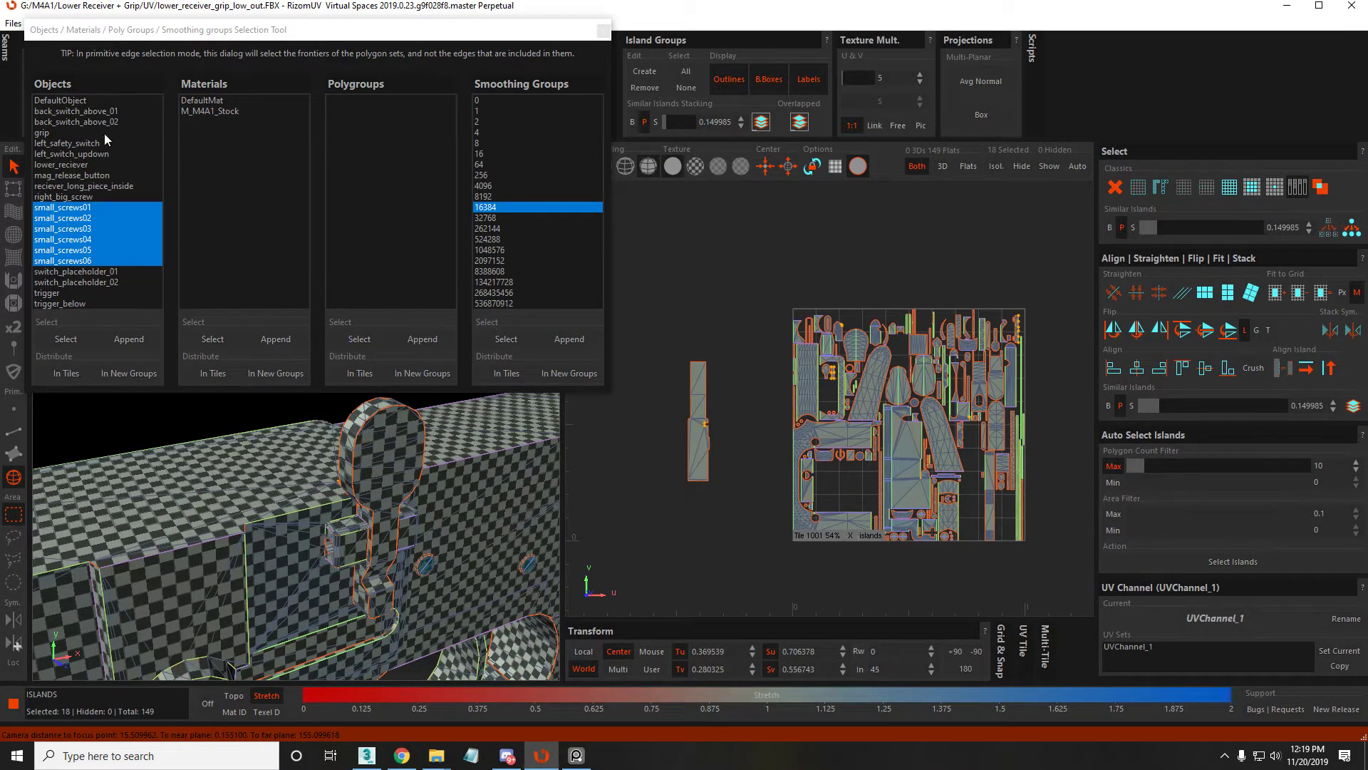
Isolate the left_switch_updown object to check its shape, show everything again and close the selection tool
left_click(71, 153)
key("i")
middle_click_drag(350, 538, 276, 442)
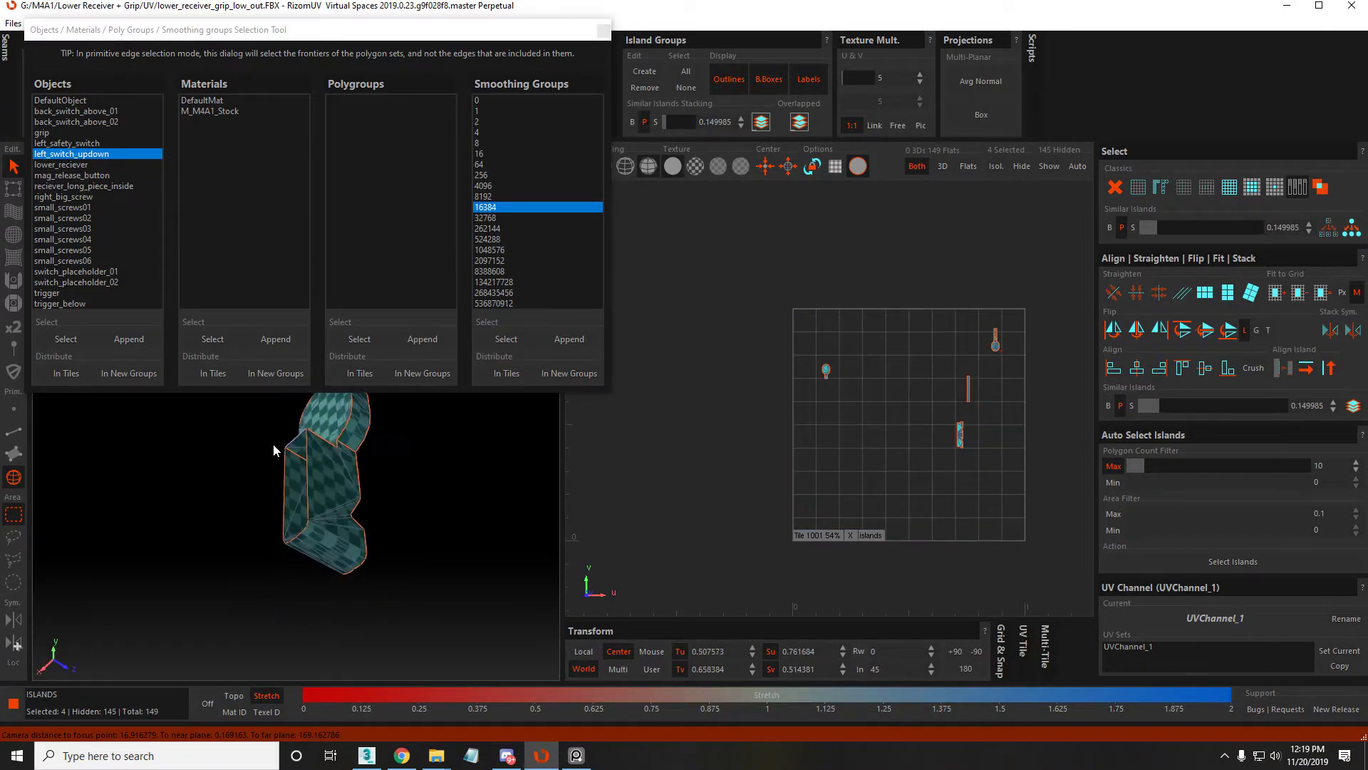
key("i")
middle_click_drag(418, 491, 110, 518)
scroll(110, 525, "down", 4)
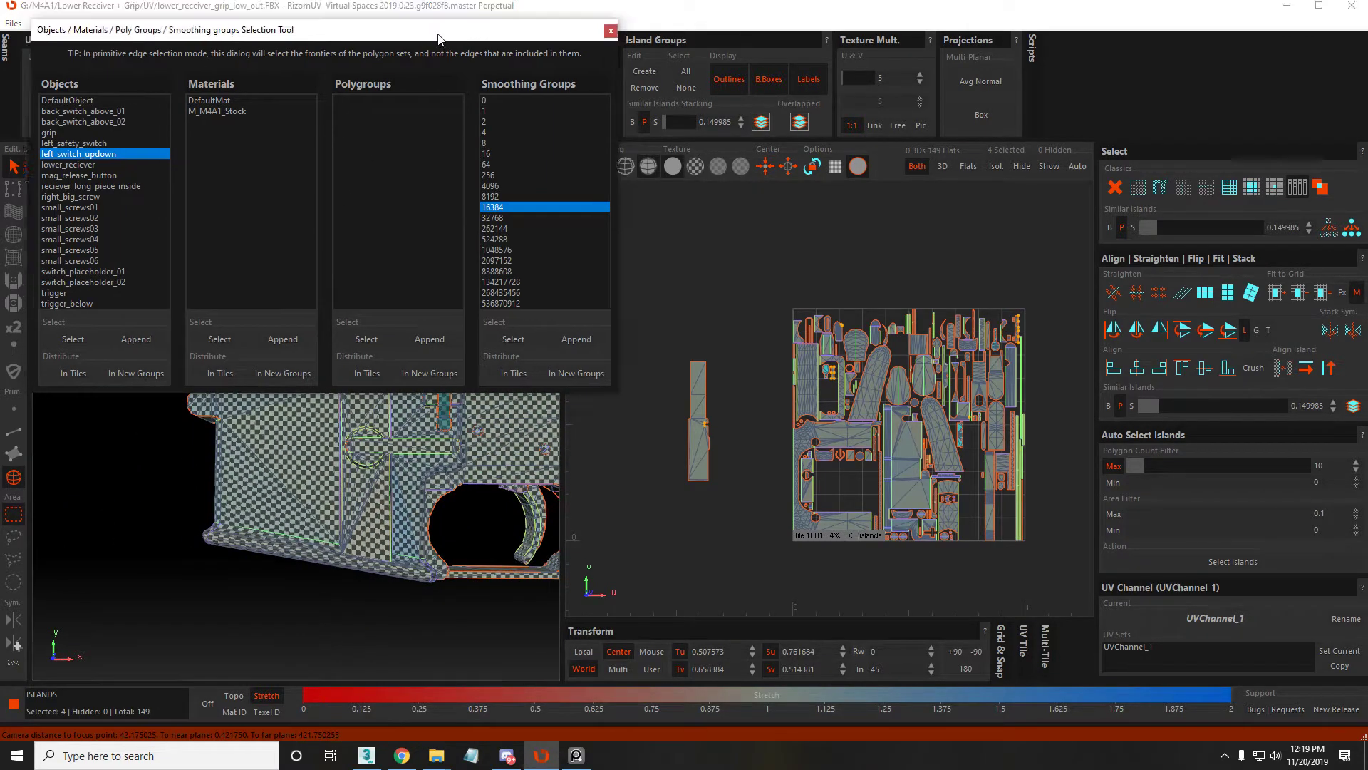
key("Escape")
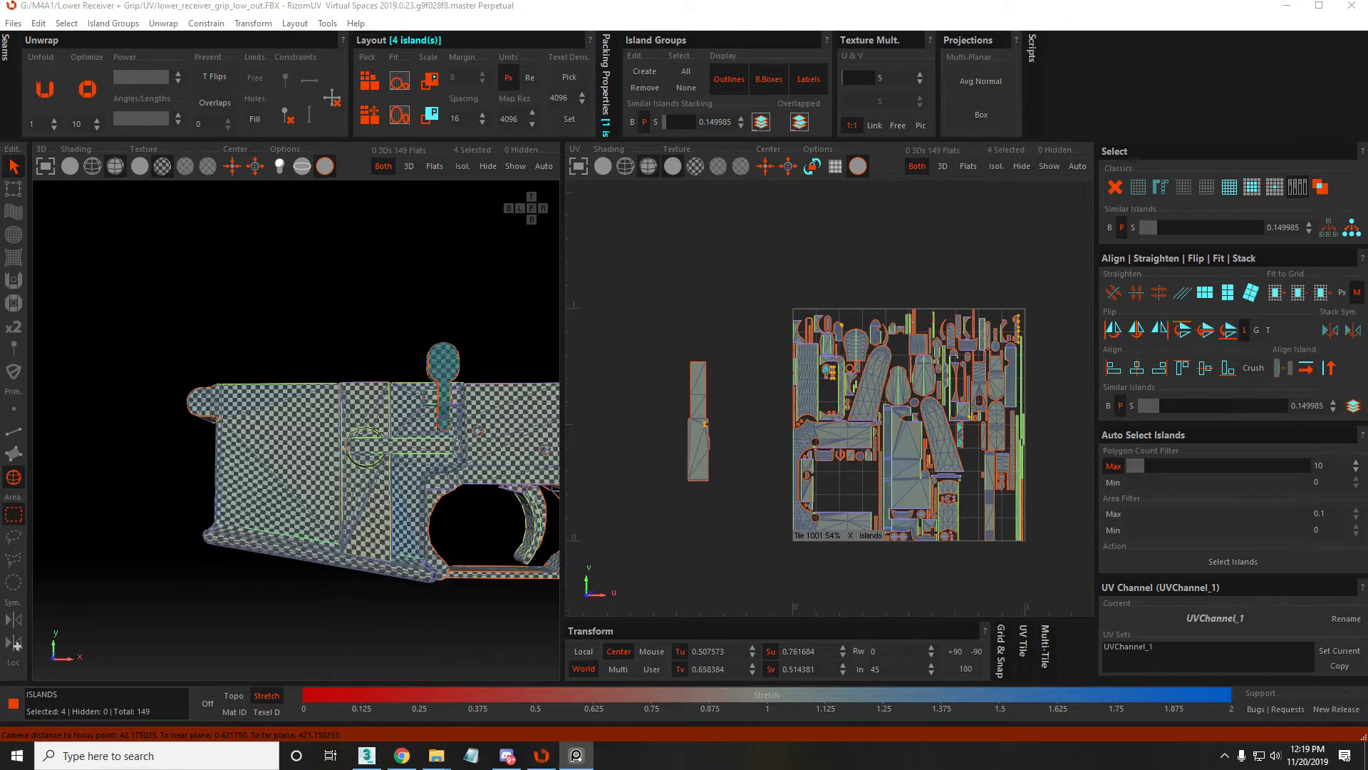
Select all islands of the trigger and isolate them in both views
key("alt+Tab")
scroll(507, 397, "up", 5)
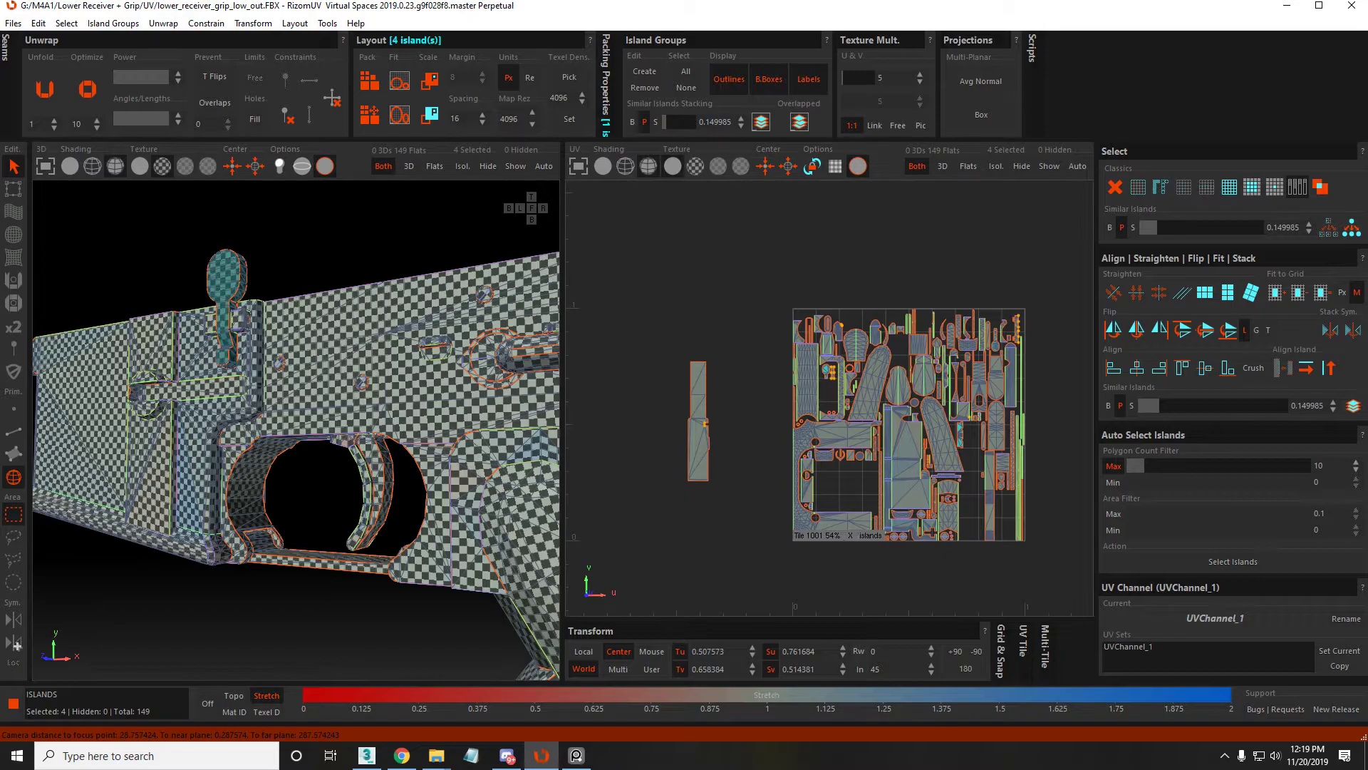
left_click(415, 375)
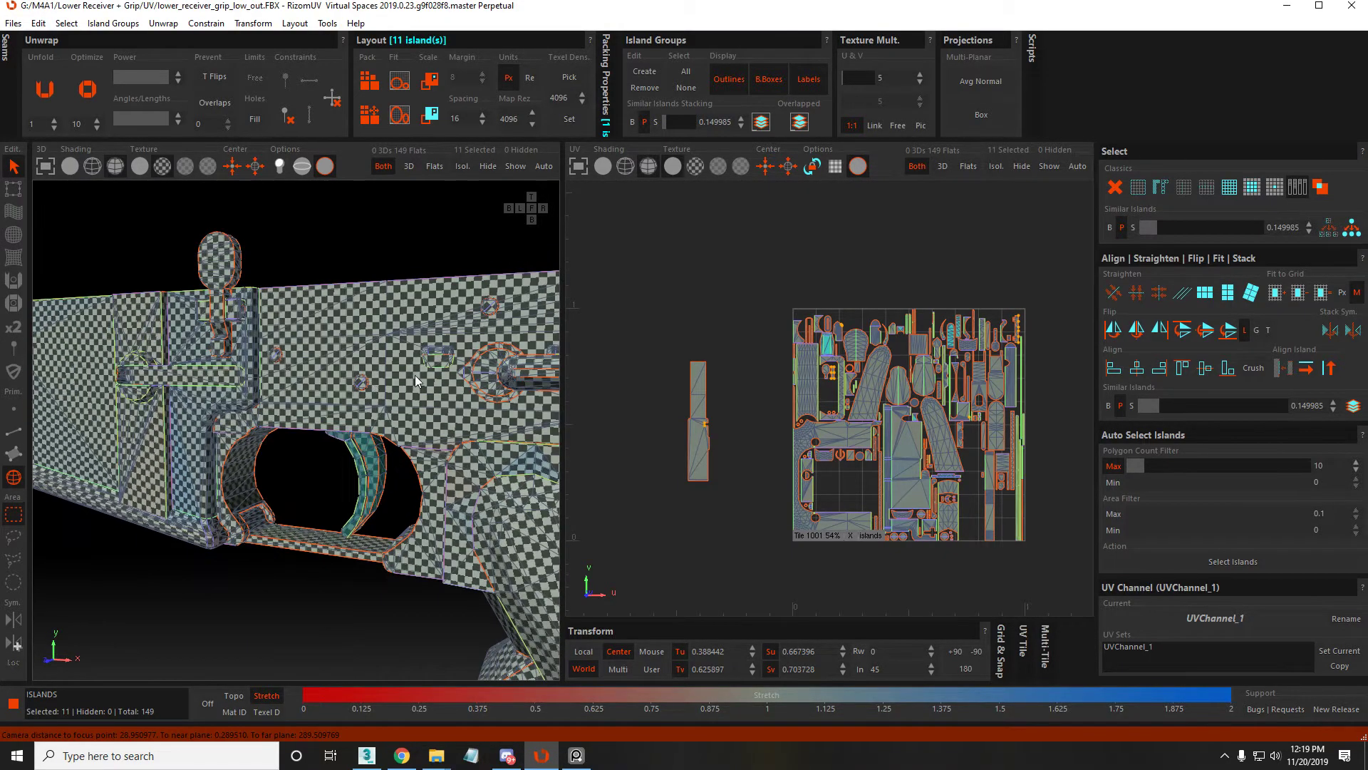
key("i")
scroll(349, 385, "up", 3)
middle_click_drag(349, 384, 199, 311)
Examine the island of the trigger's upper block in both views, checking its top face at polygon and island level
left_click(270, 321)
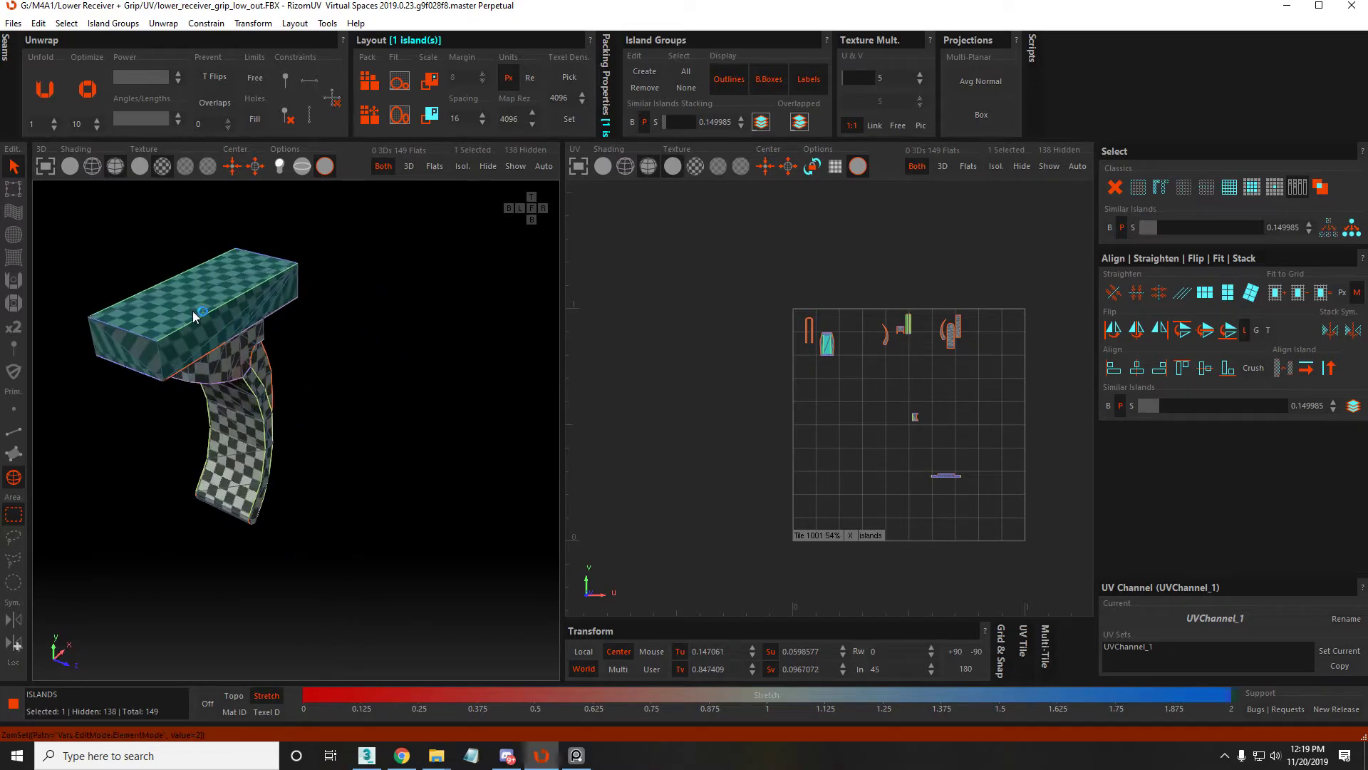
key("F3")
left_click(177, 310)
scroll(221, 276, "up", 5)
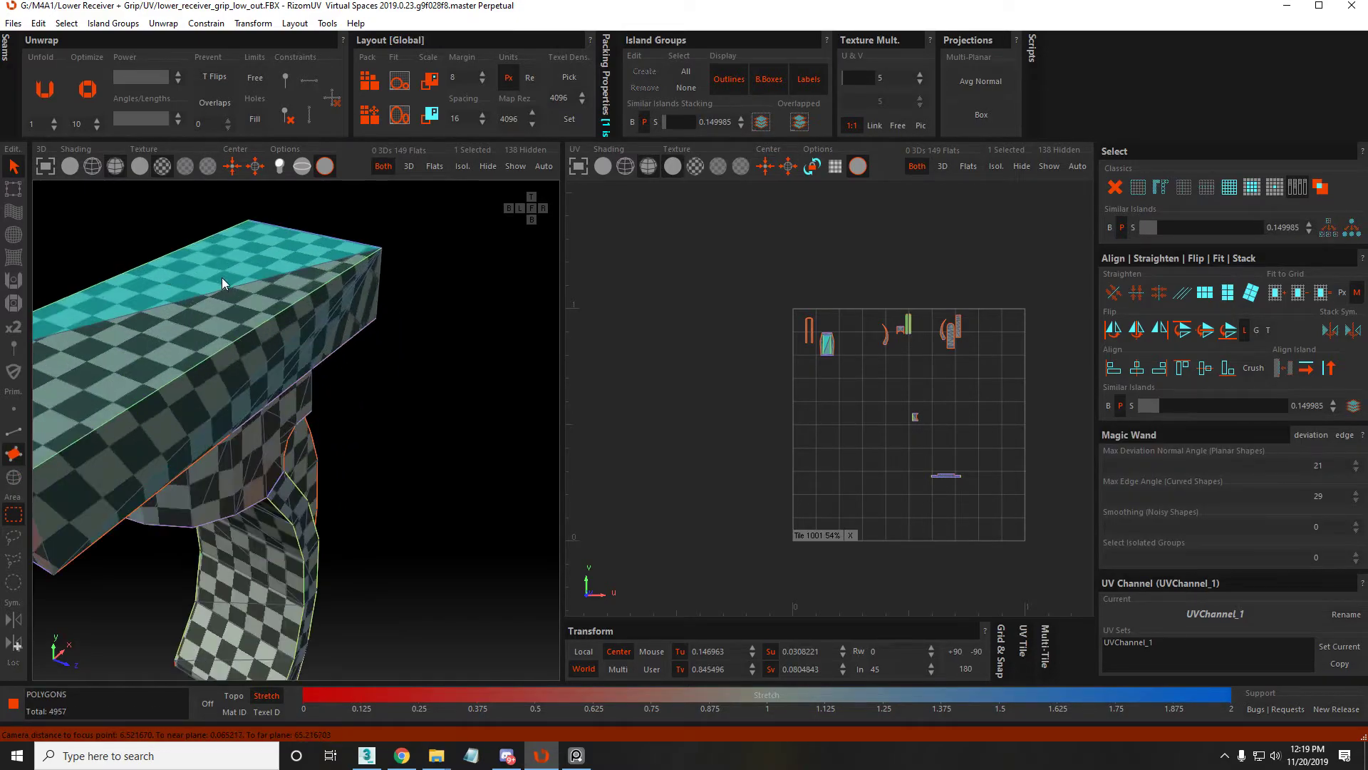
left_click(460, 246)
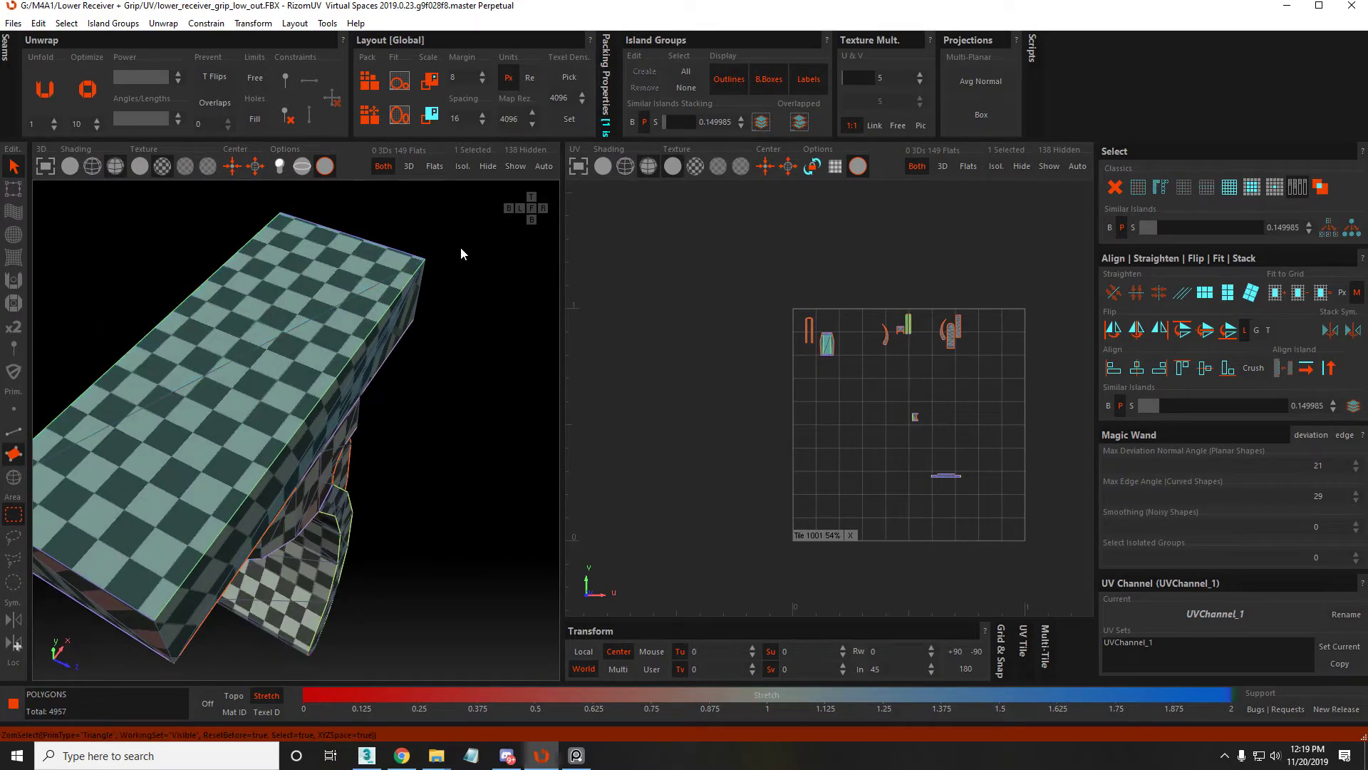
key("F4")
left_click(297, 332)
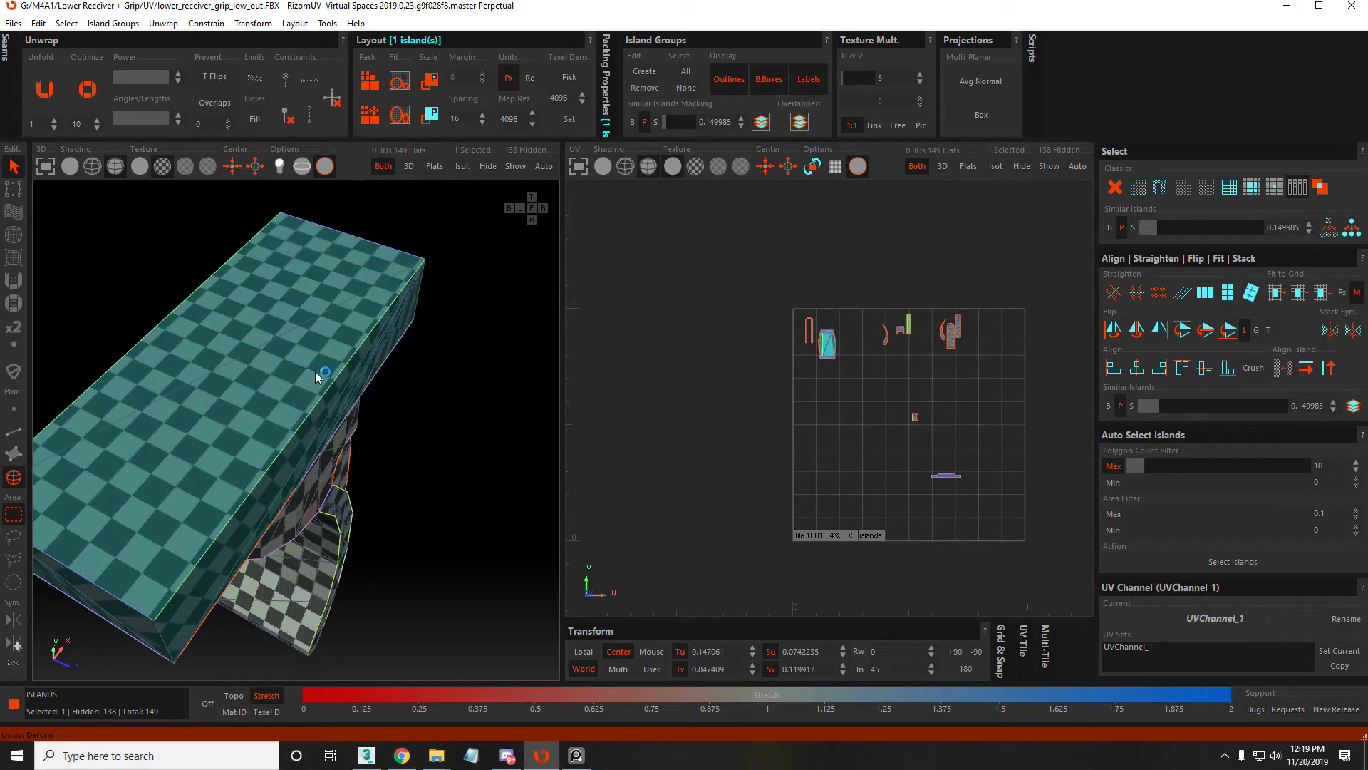
left_click_drag(965, 391, 923, 364)
key("f")
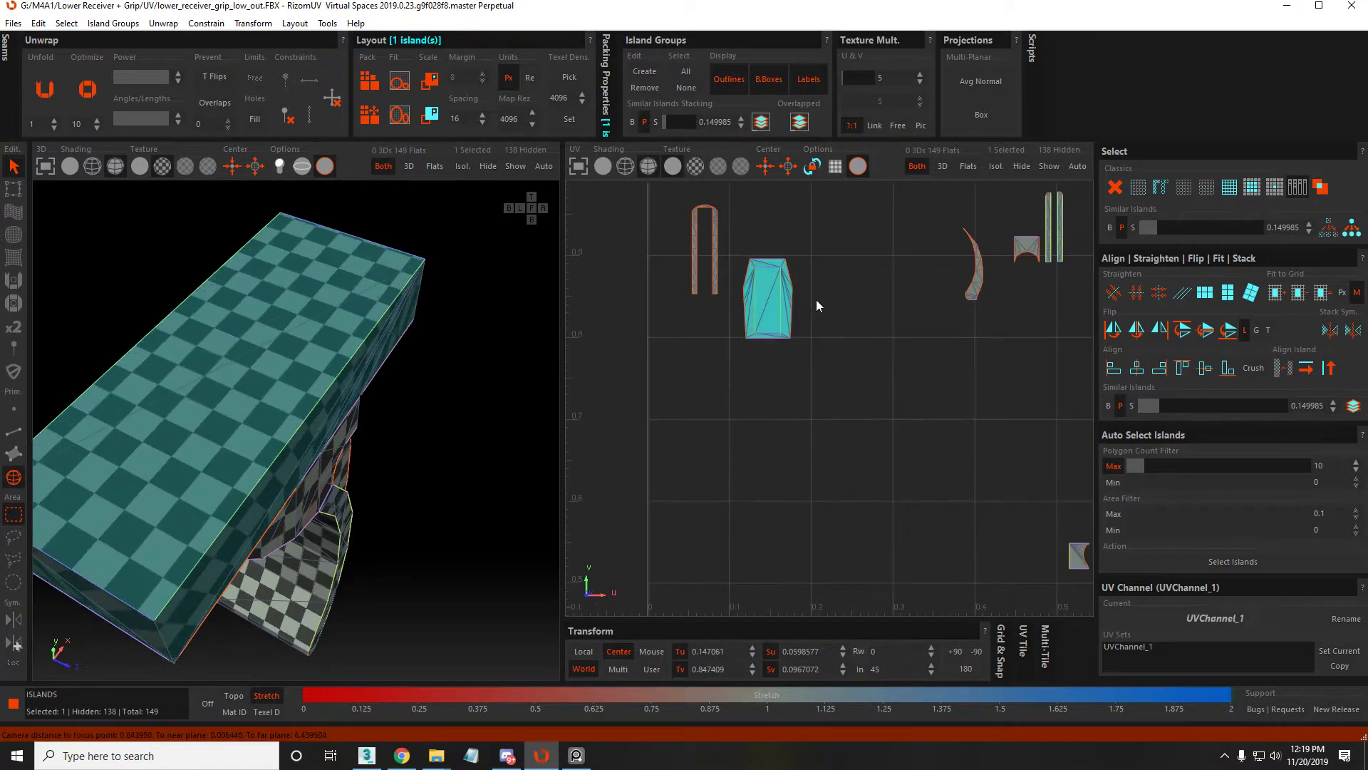
Cut the four edges around the trigger block's top face and move the separated rectangular island beside the remaining ring
left_click_drag(197, 394, 345, 327, "alt")
key("F2")
left_click(823, 290)
left_click(844, 221, "shift")
left_click(919, 311, "shift")
left_click(864, 472, "shift")
key("c")
key("F4")
left_click(883, 346)
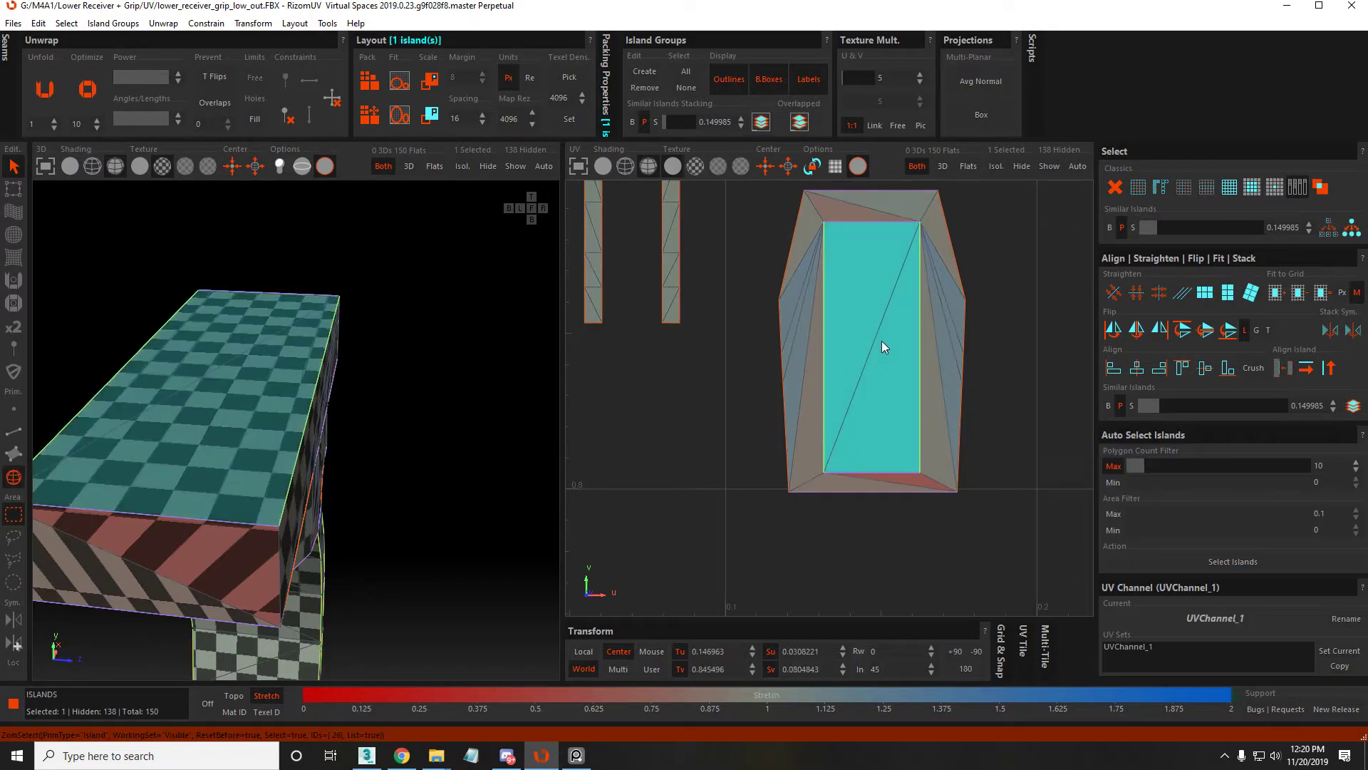
left_click_drag(882, 339, 659, 455)
Cut the four corner edges of the trigger block's side ring and unfold the four resulting side islands
left_click(801, 345)
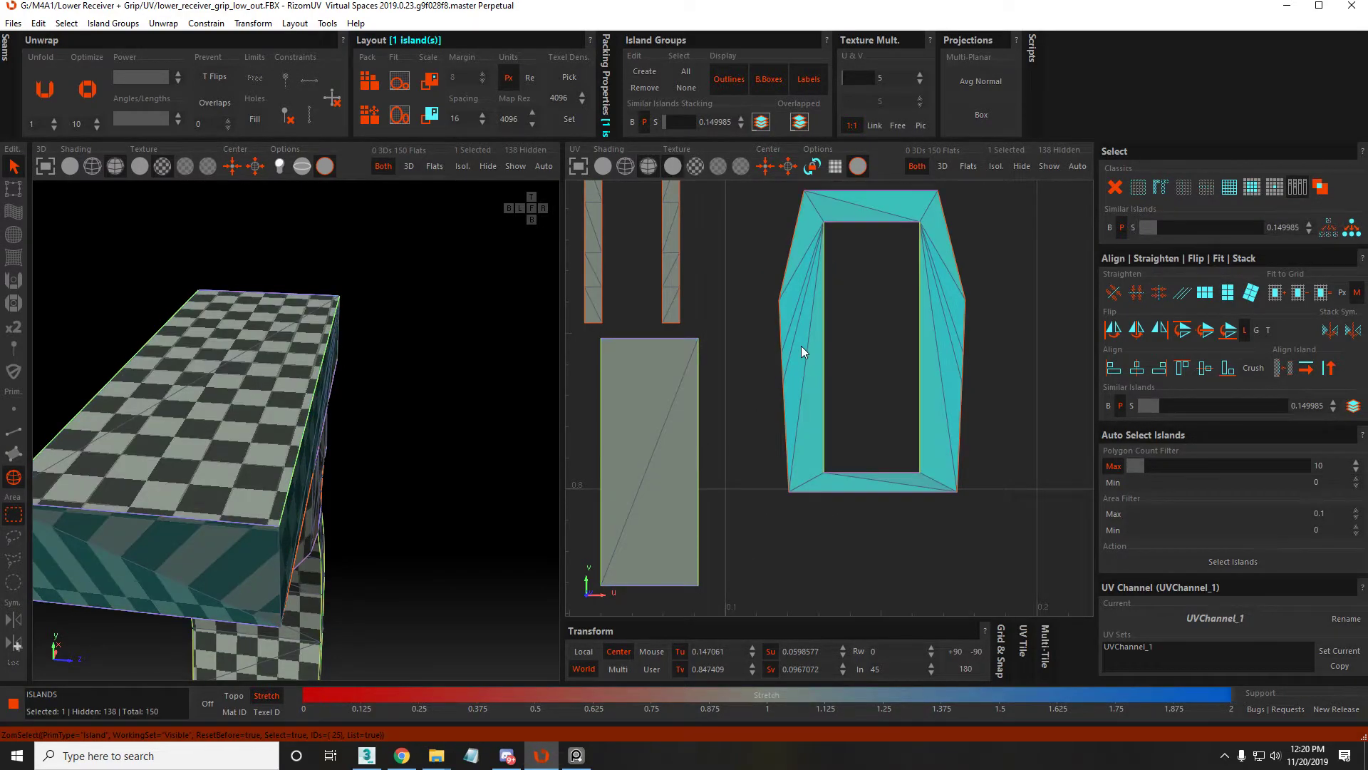
key("F2")
left_click(280, 553)
left_click_drag(280, 553, 224, 455, "alt")
left_click(88, 588, "shift")
left_click(92, 445, "shift")
key("c")
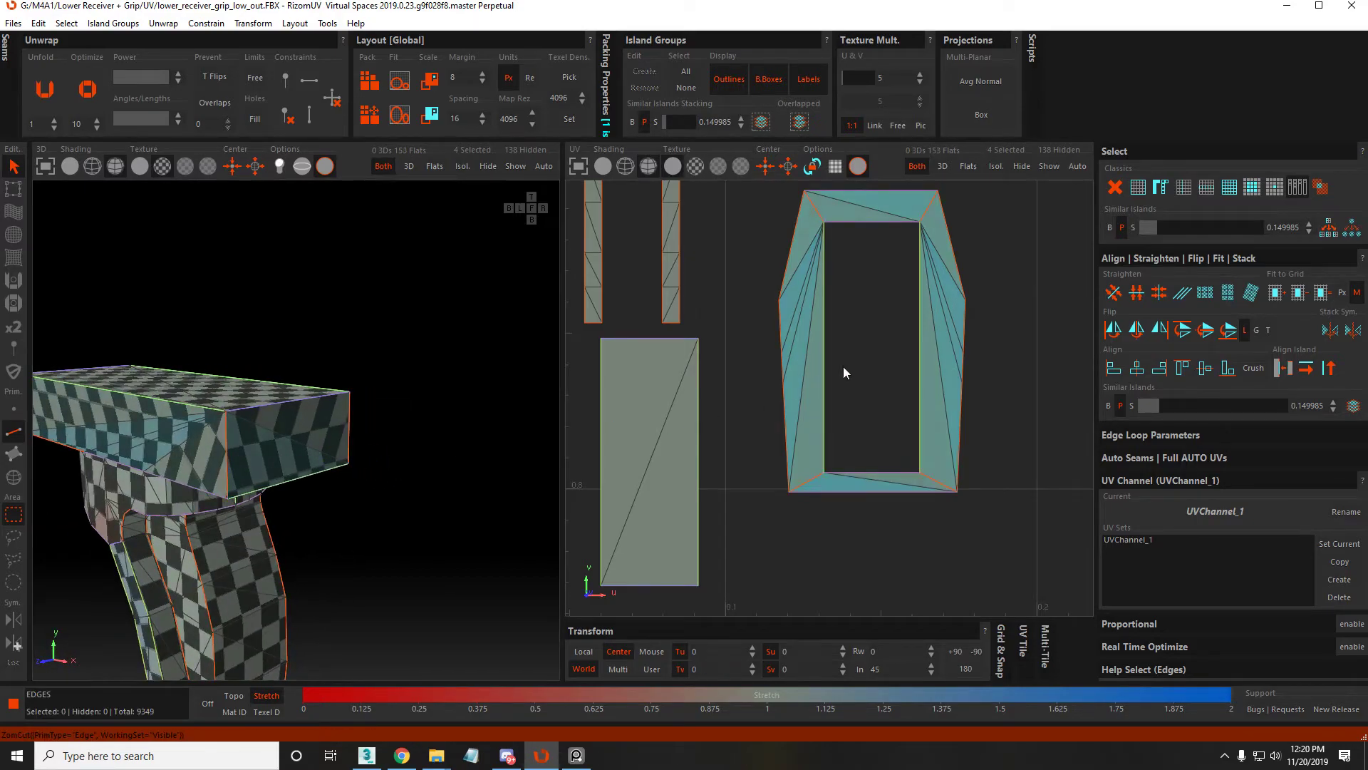
key("F4")
scroll(861, 283, "down", 3)
key("u")
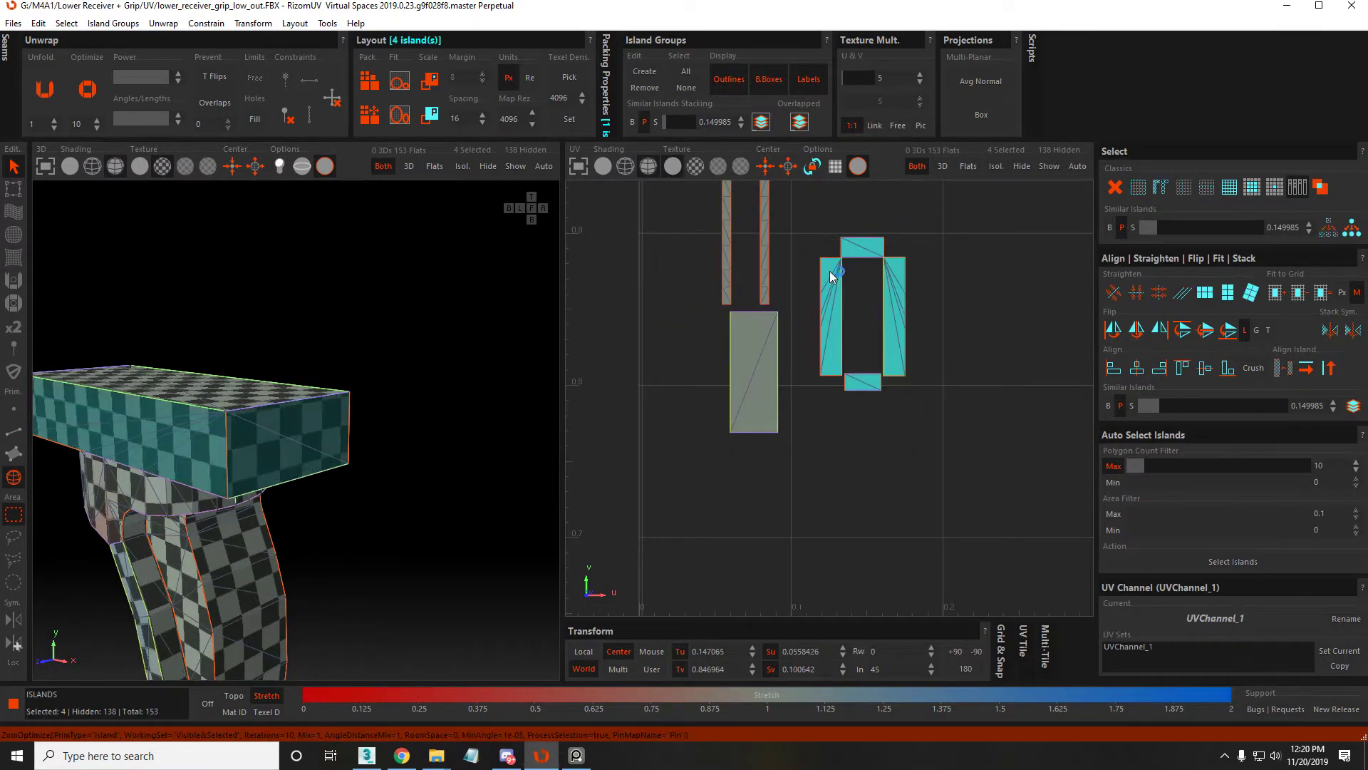
Examine the four unfolded side islands of the trigger block up close for straight edges and spacing
scroll(834, 271, "up", 3)
scroll(839, 300, "down", 2)
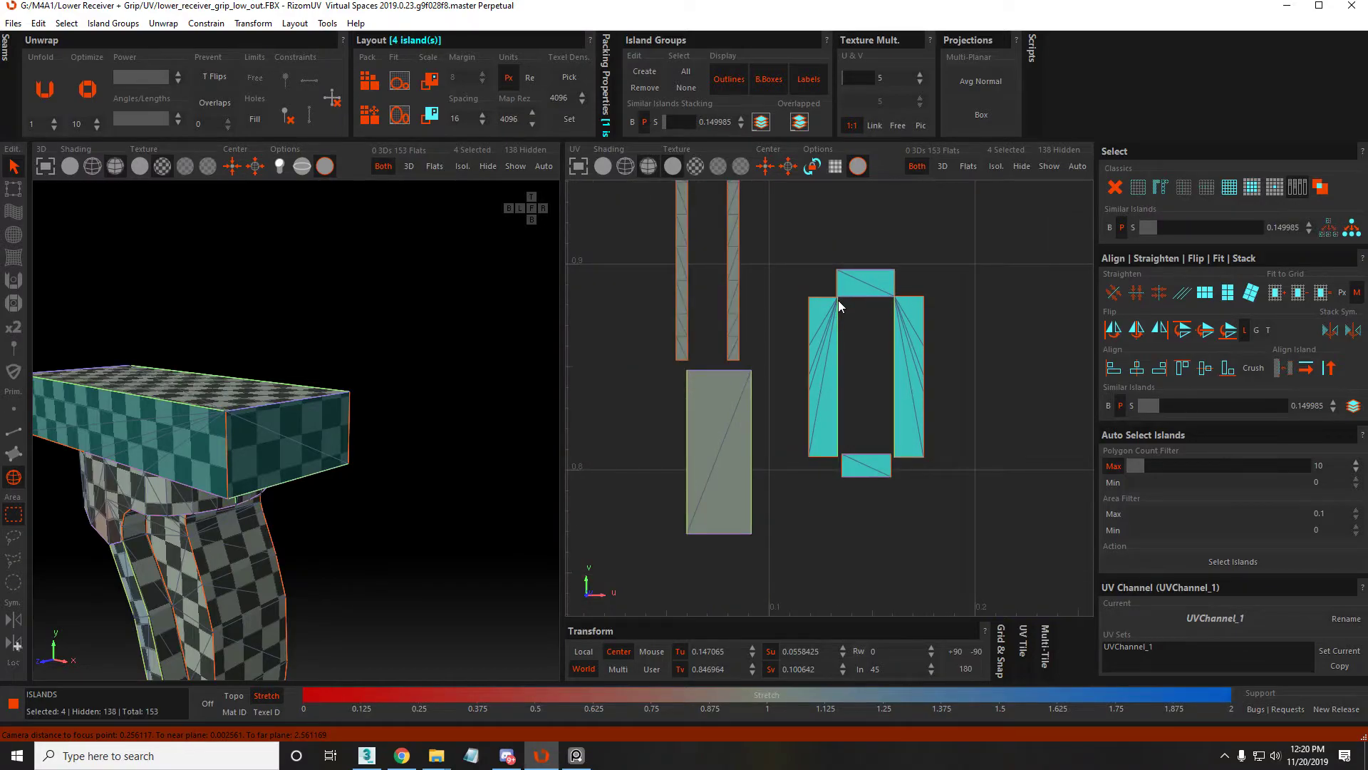
scroll(838, 301, "up", 3)
scroll(845, 373, "down", 3)
scroll(858, 463, "up", 5)
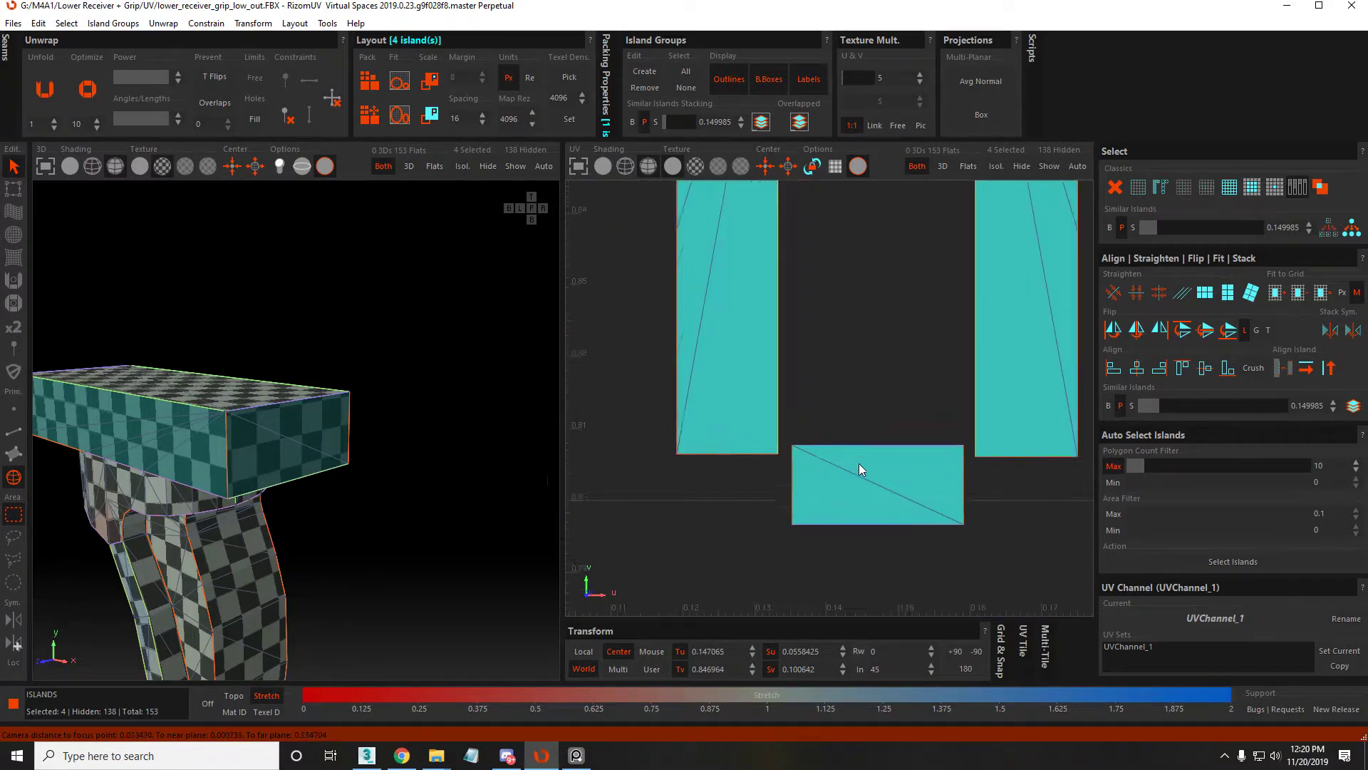
scroll(836, 452, "down", 4)
scroll(811, 294, "up", 4)
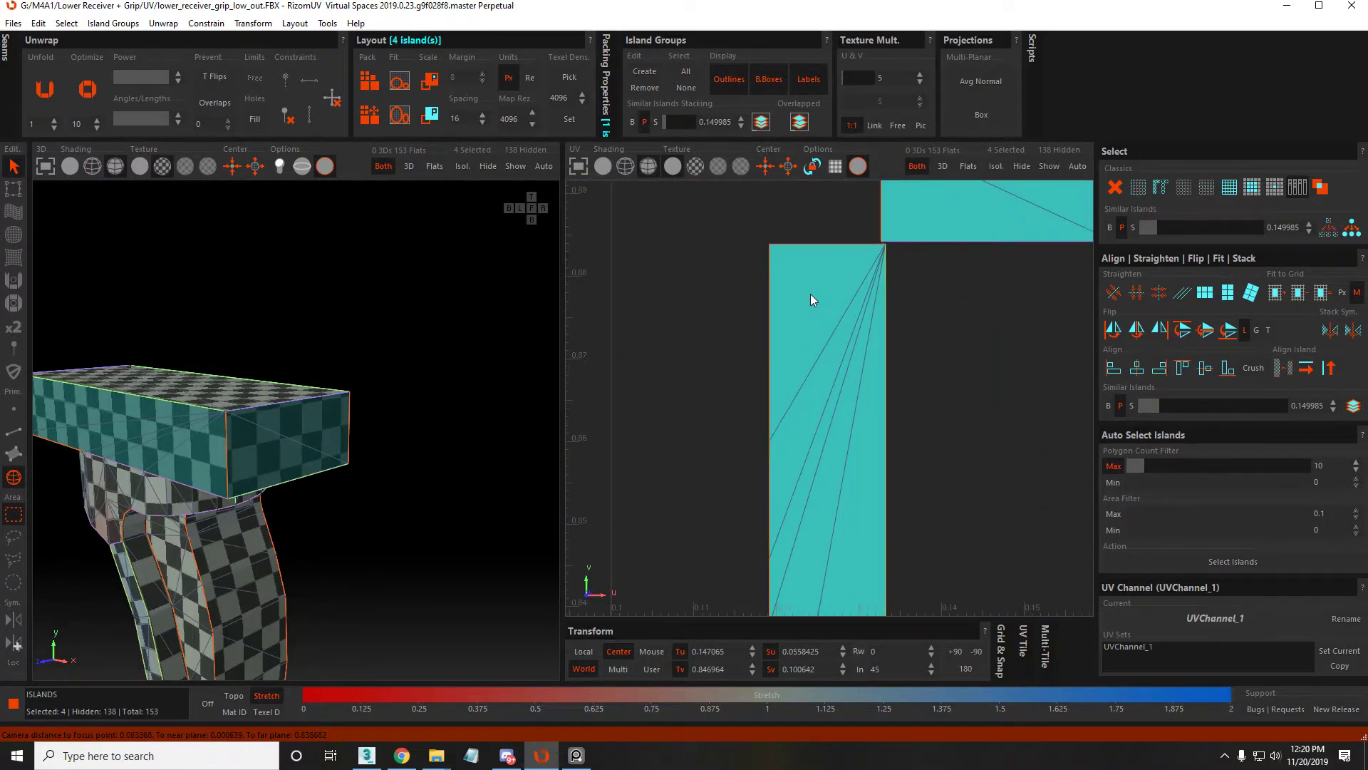
scroll(811, 294, "down", 5)
left_click(777, 301)
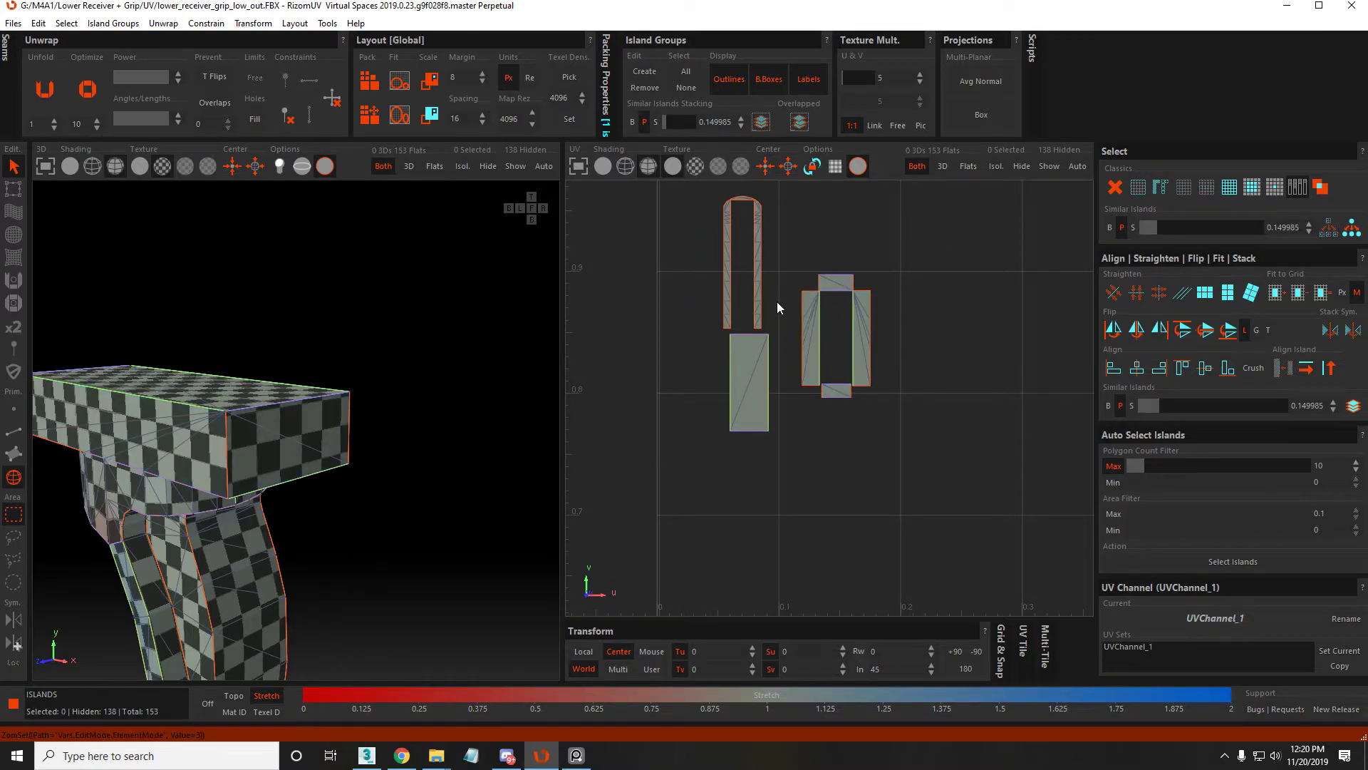
Show all islands again, select every island inside the tile and pack them
key("y")
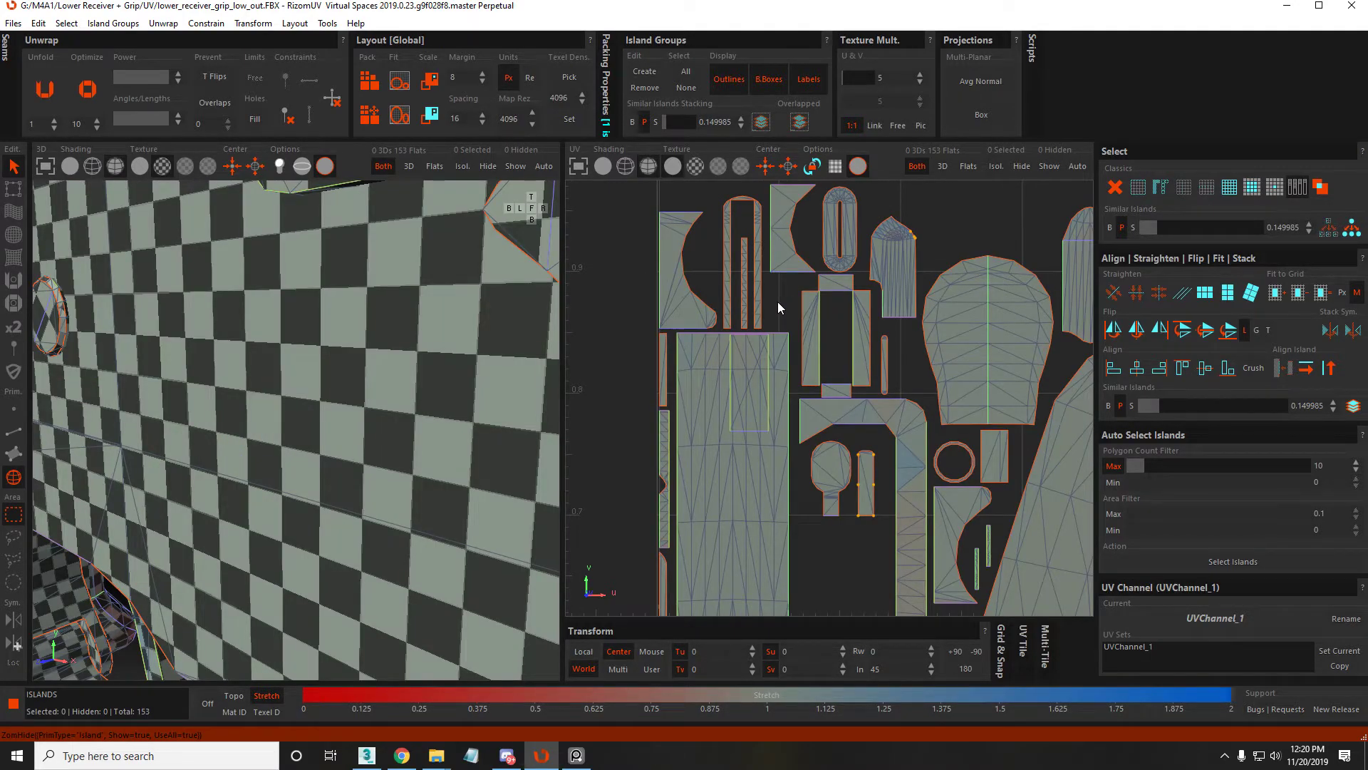
scroll(784, 307, "down", 6)
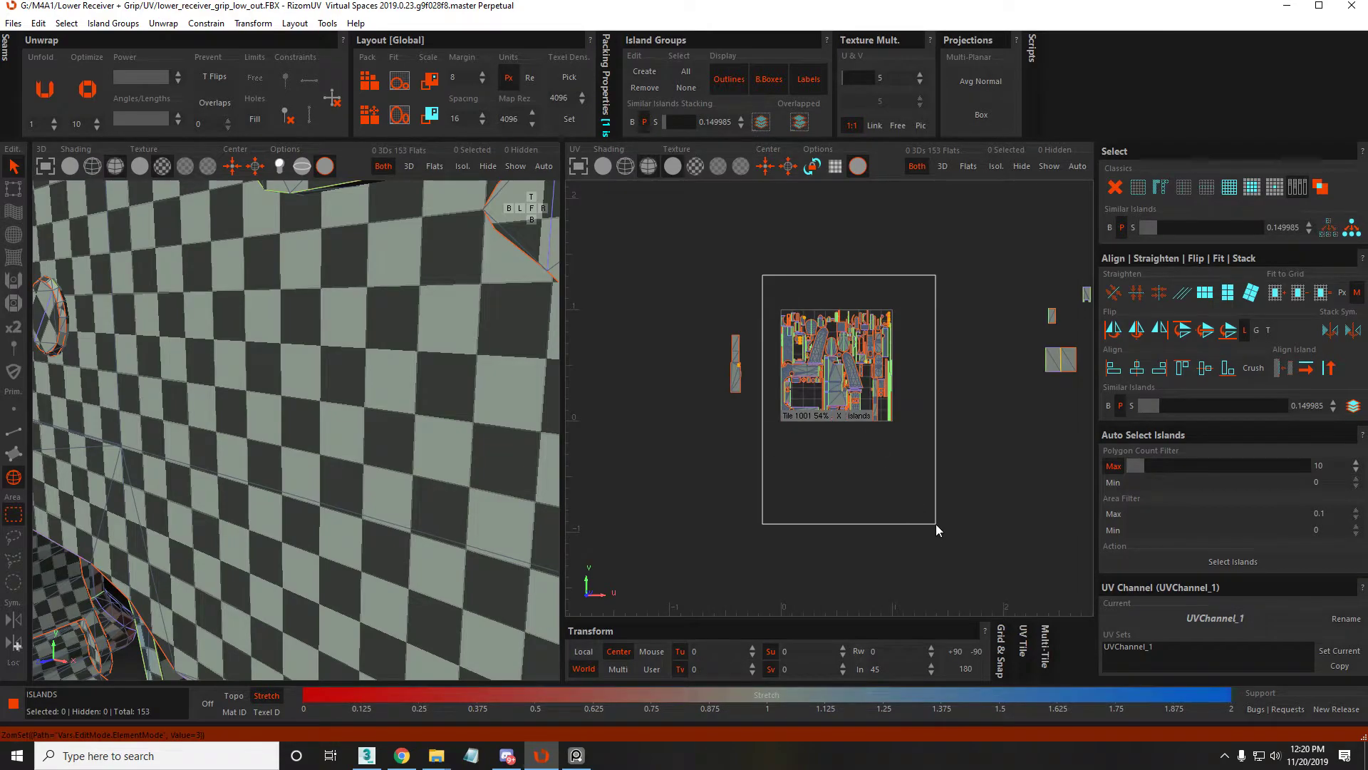
left_click_drag(935, 524, 757, 235)
key("ctrl+p")
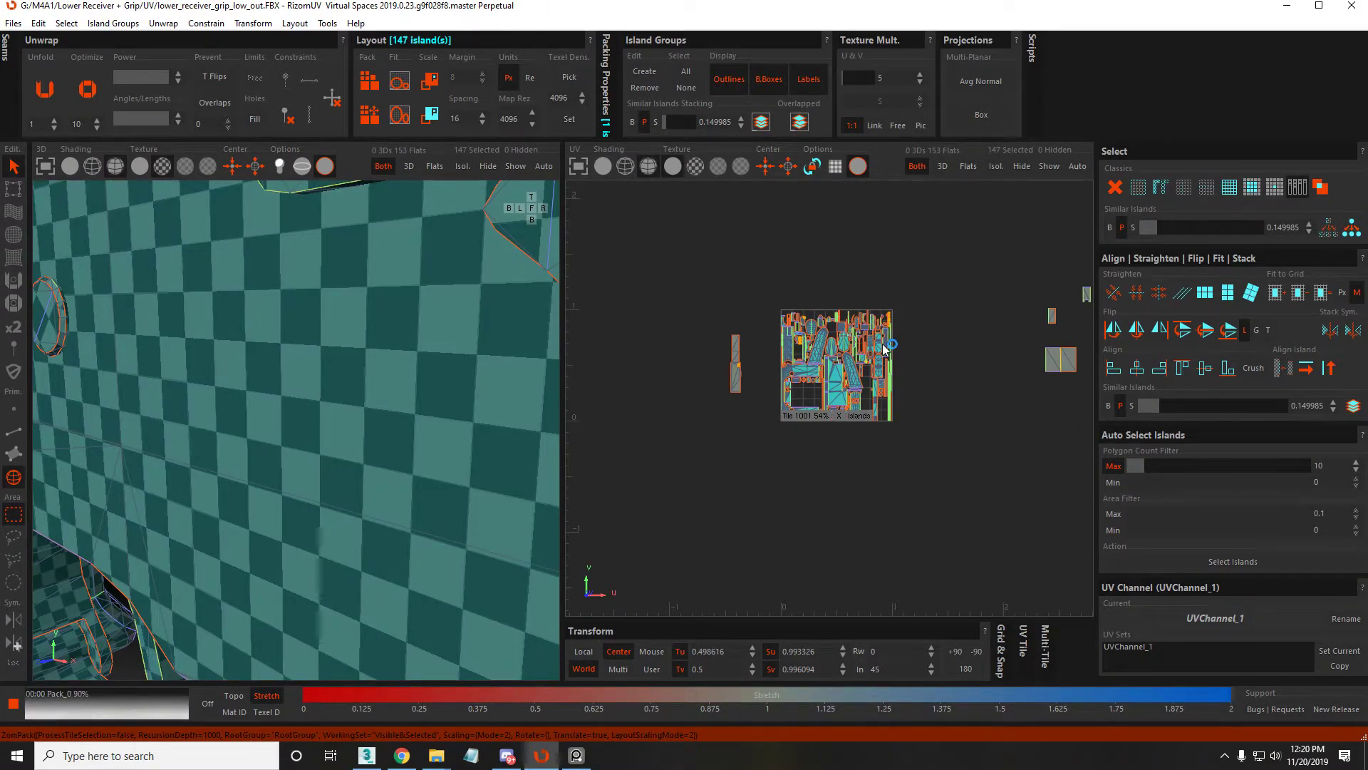
left_click(884, 347)
scroll(840, 342, "up", 6)
scroll(848, 344, "up", 3)
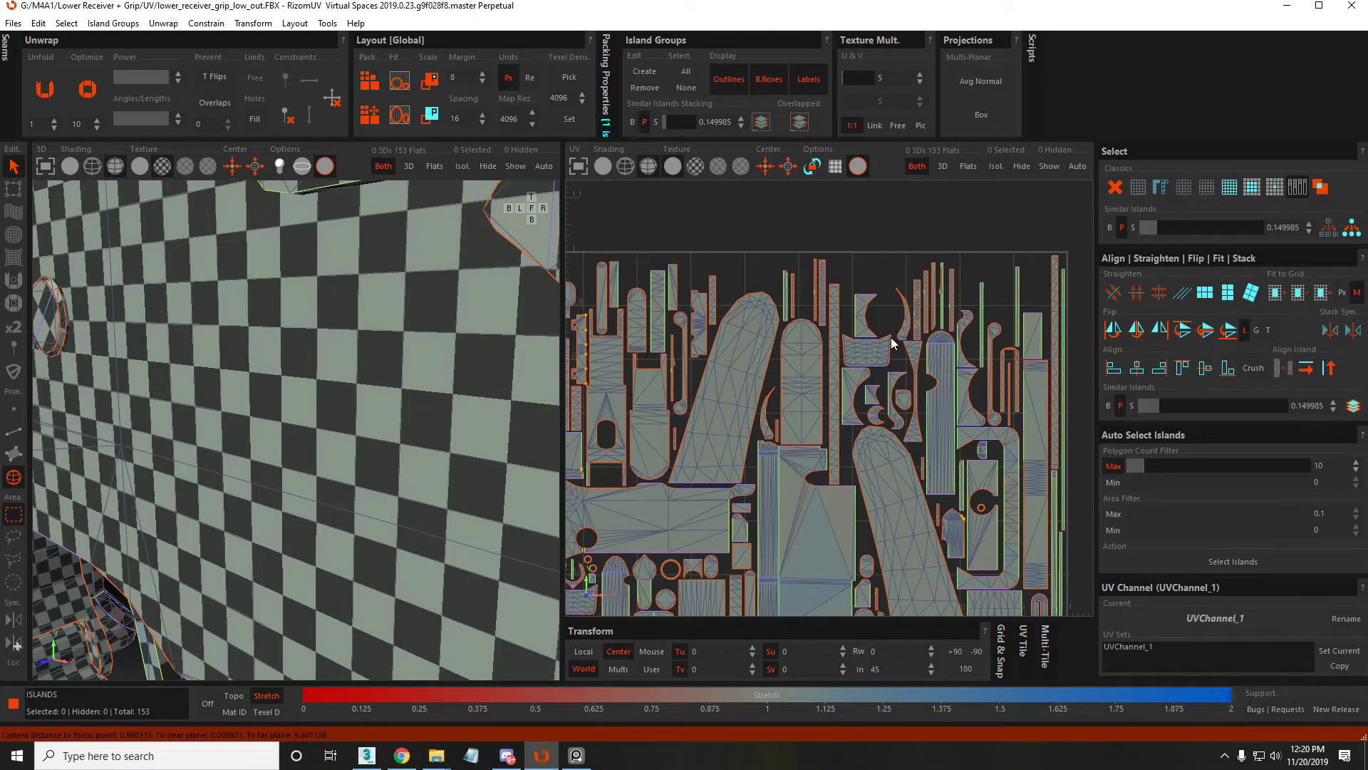
Select all islands of the trigger object, isolate them and turn the model to show the block's top face
left_click(827, 330)
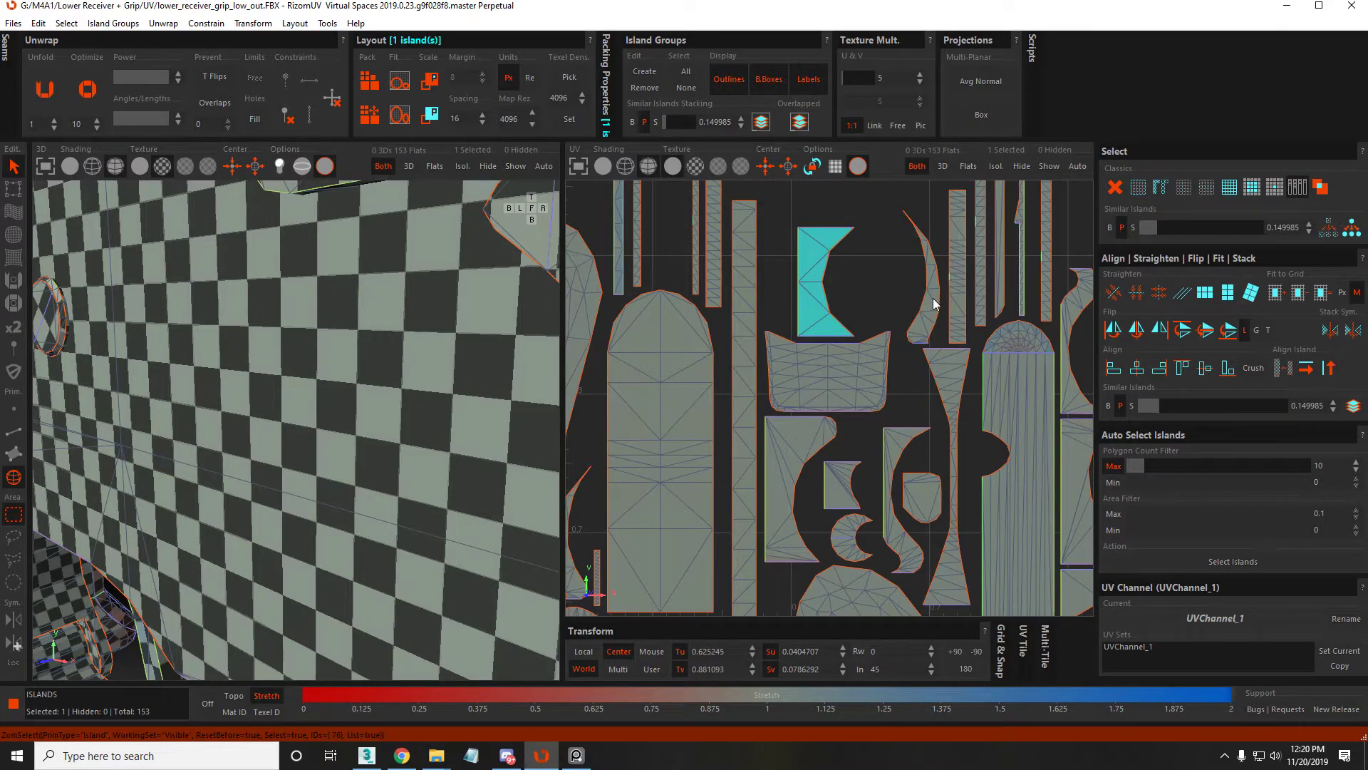
scroll(927, 313, "down", 5)
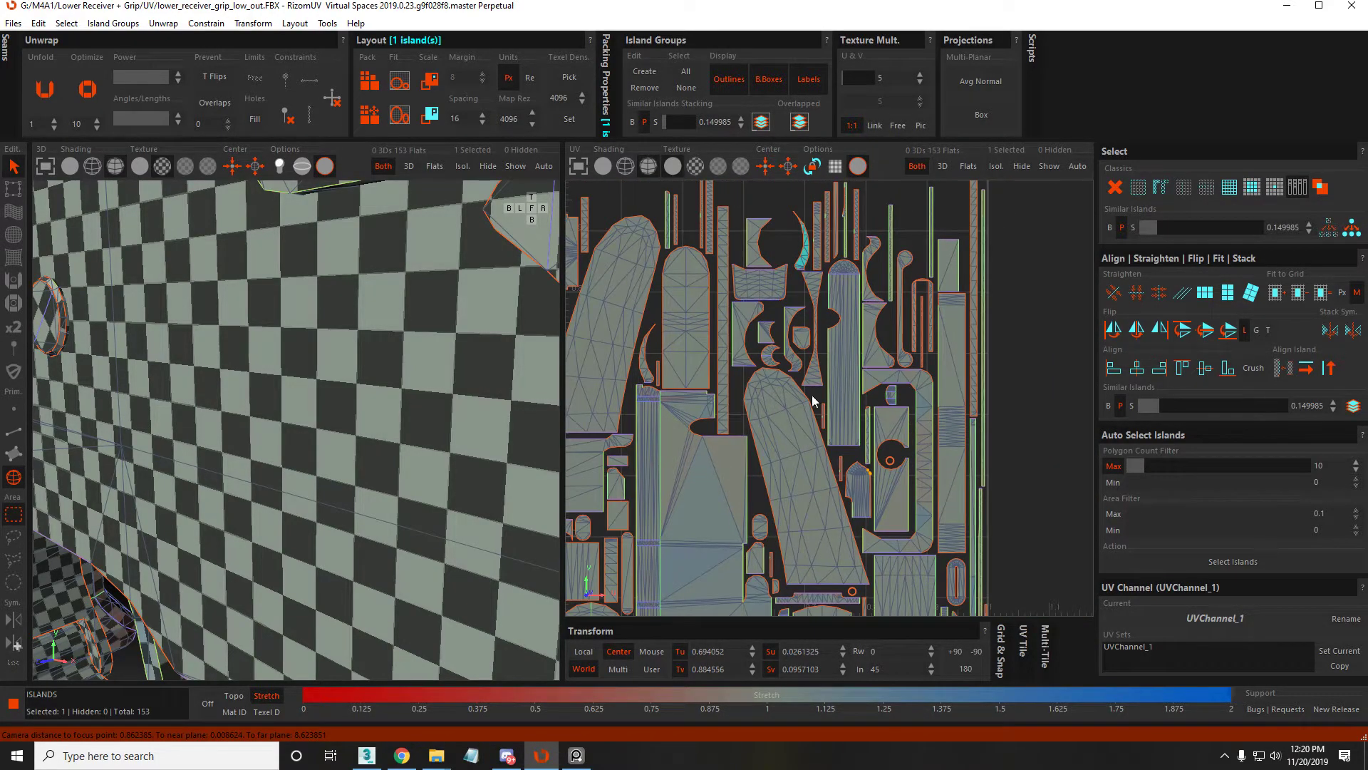
scroll(311, 333, "down", 10)
middle_click_drag(356, 316, 271, 286)
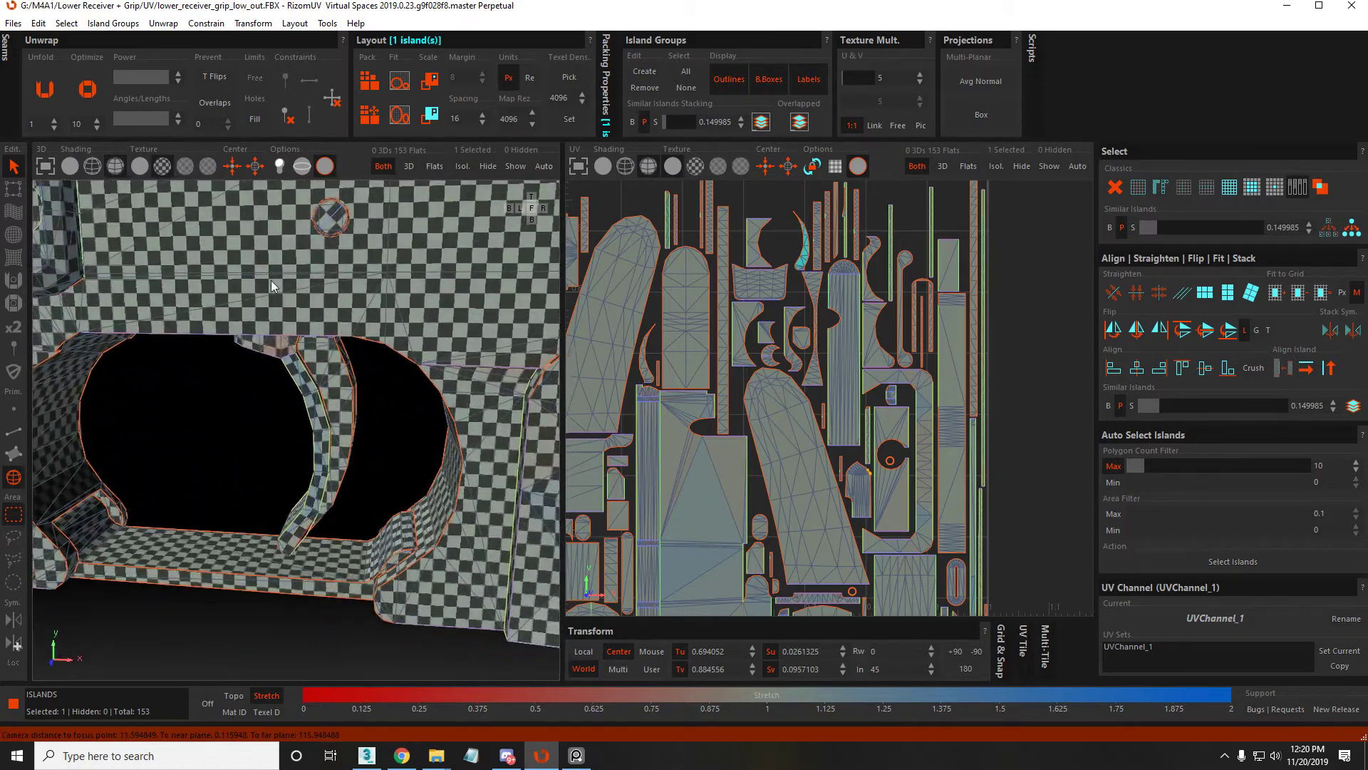
double_click(342, 371)
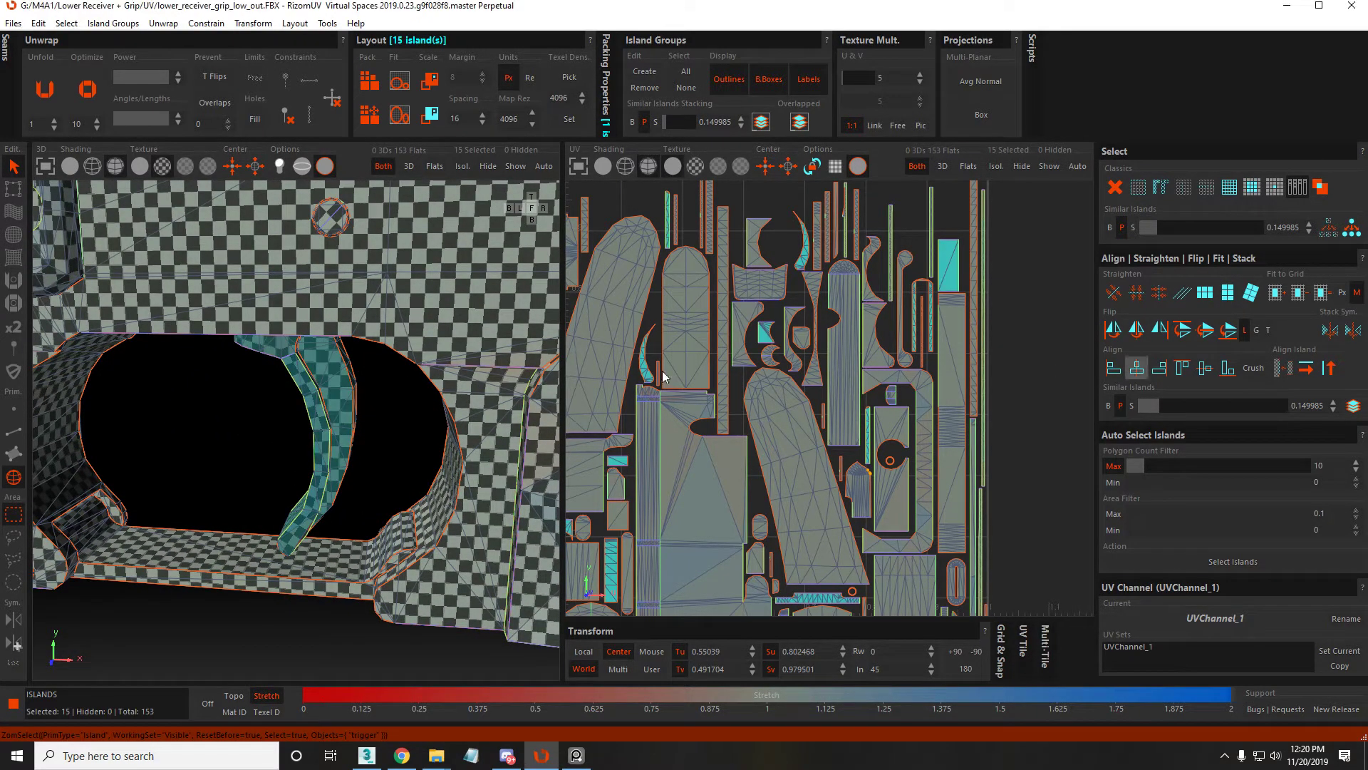
middle_click_drag(342, 370, 361, 357)
key("i")
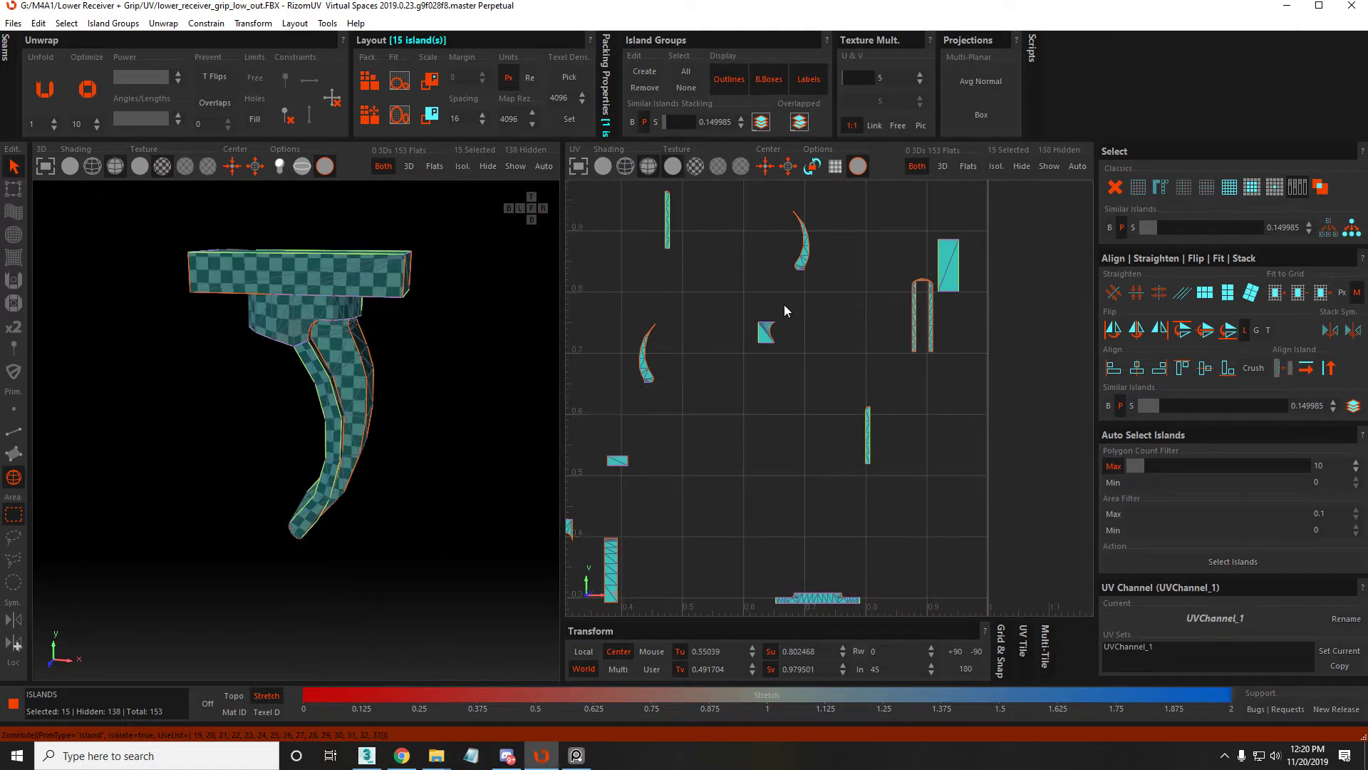
middle_click_drag(208, 276, 426, 273)
left_click(425, 273)
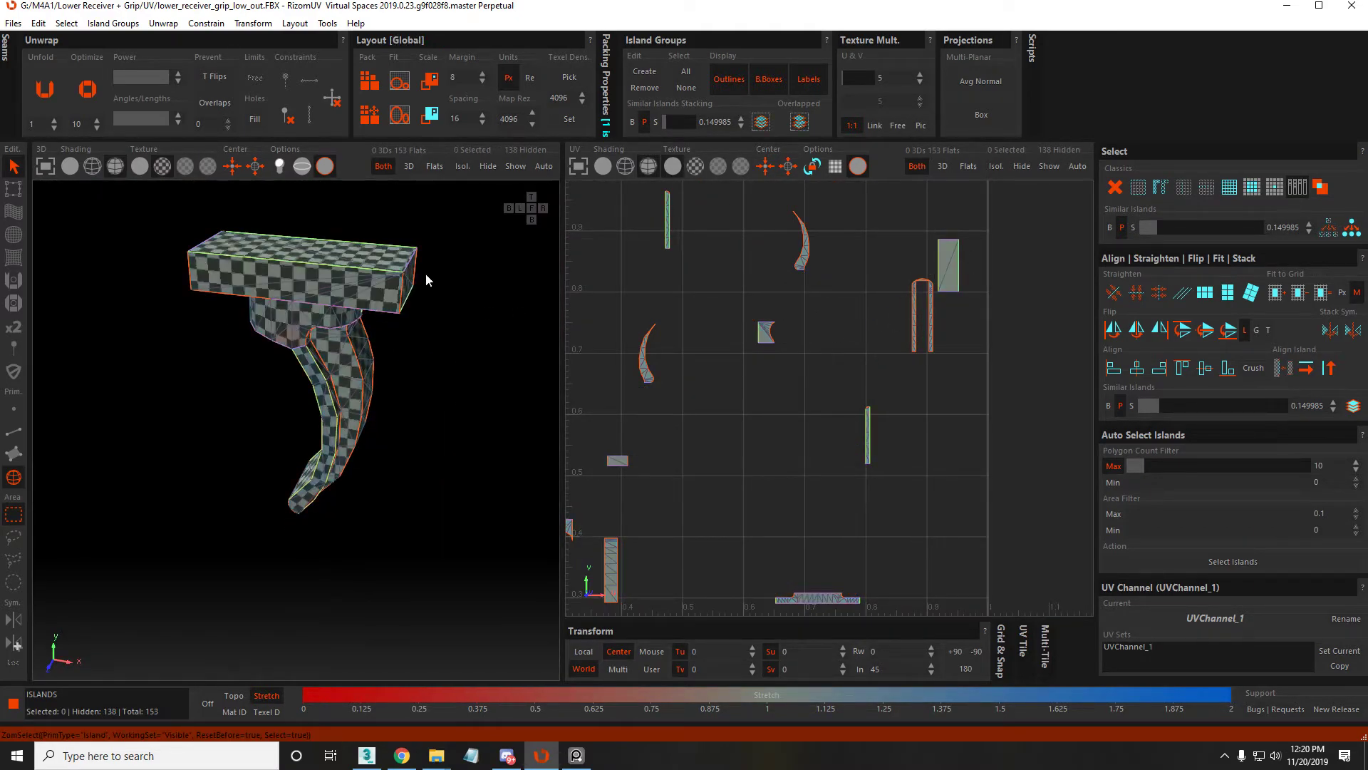
Move the trigger block's hidden top face island outside the tile and show all islands again
left_click(331, 254)
scroll(763, 344, "down", 3)
left_click_drag(763, 344, 636, 319)
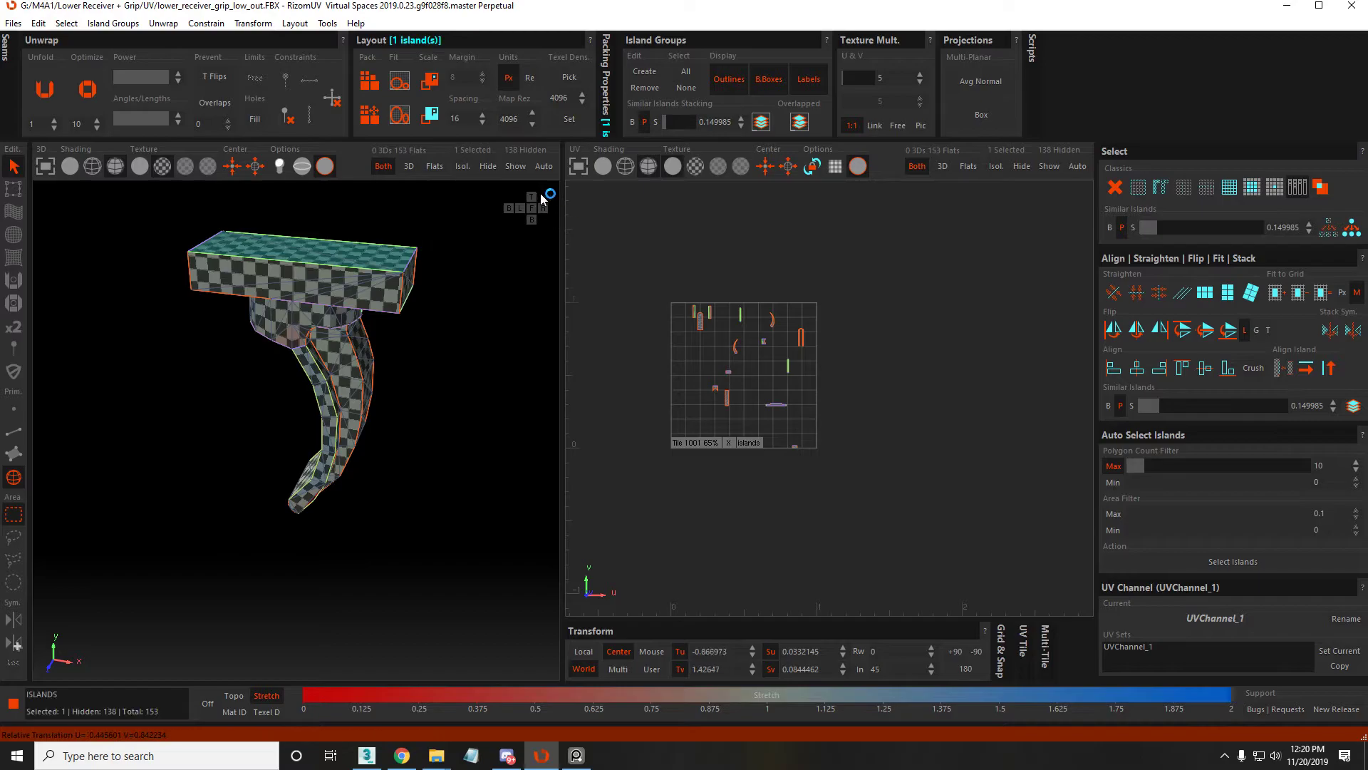
left_click(666, 252)
key("i")
Select the curved island at the rear of the receiver and compare that area with the rifle reference photos
middle_click_drag(739, 319, 766, 353)
middle_click_drag(285, 321, 415, 397)
left_click(415, 402)
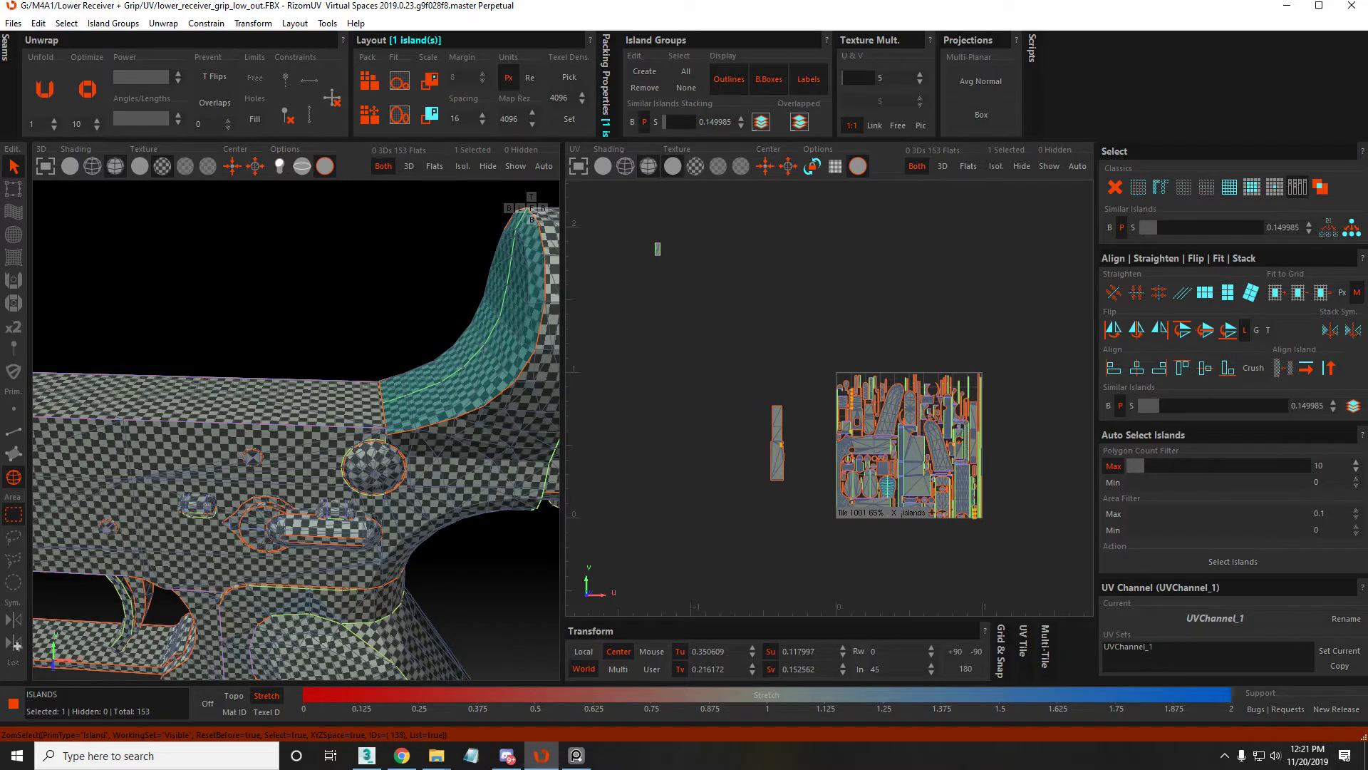
left_click(576, 756)
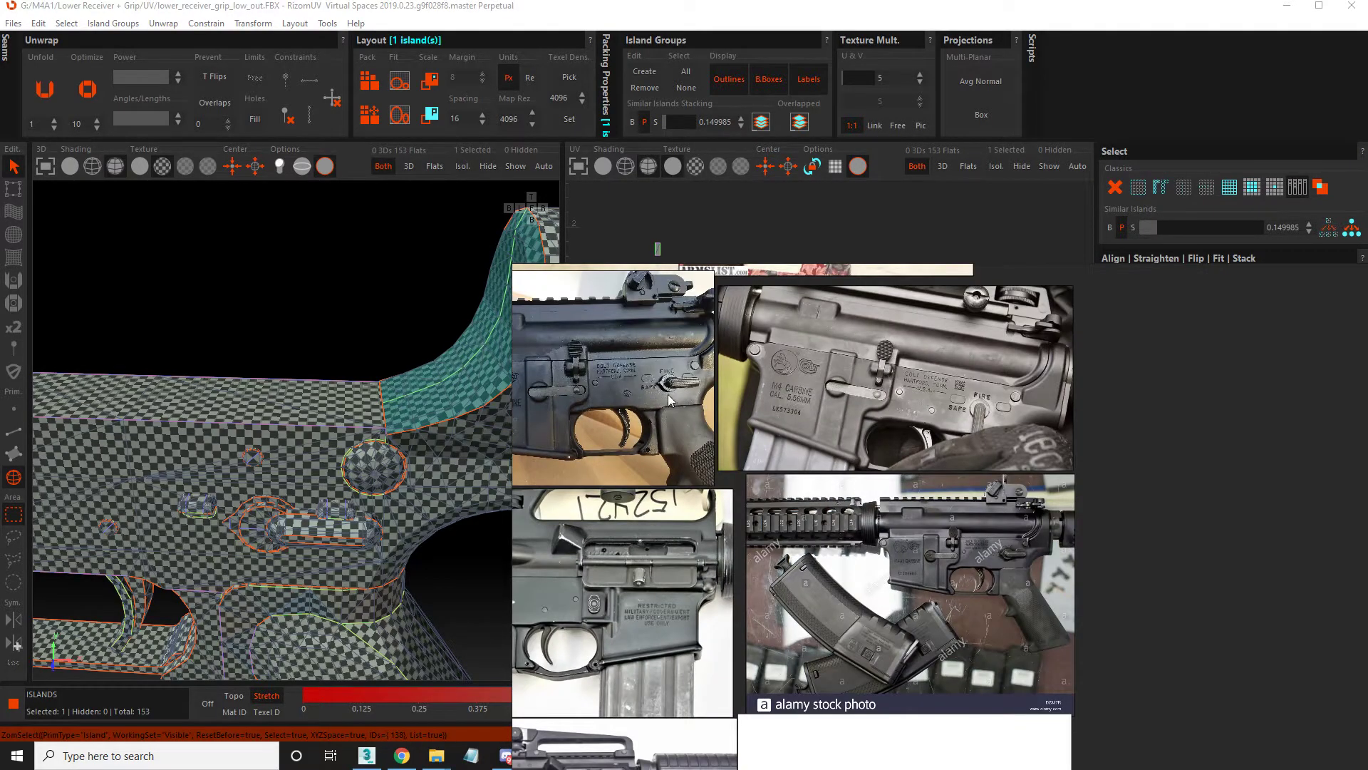
scroll(773, 406, "down", 2)
scroll(868, 433, "up", 4)
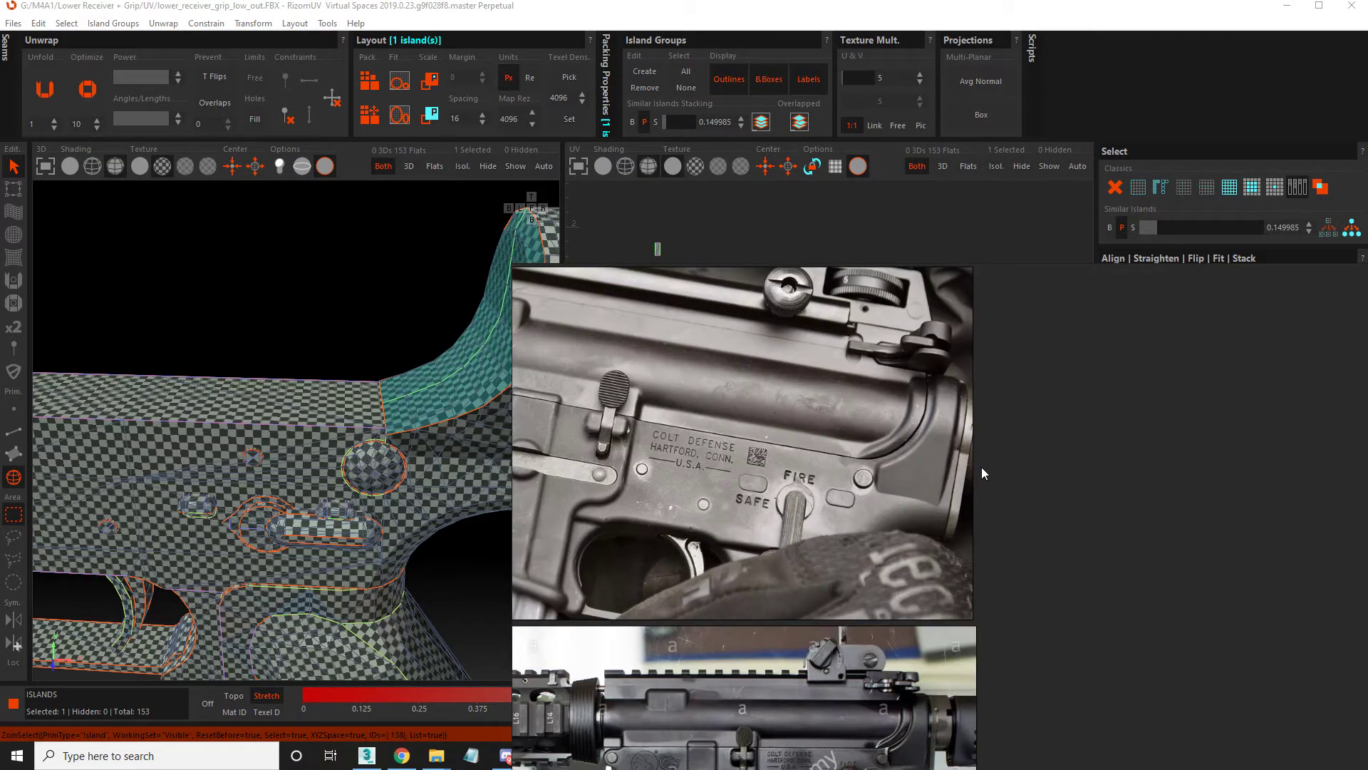
right_click_drag(840, 416, 861, 431)
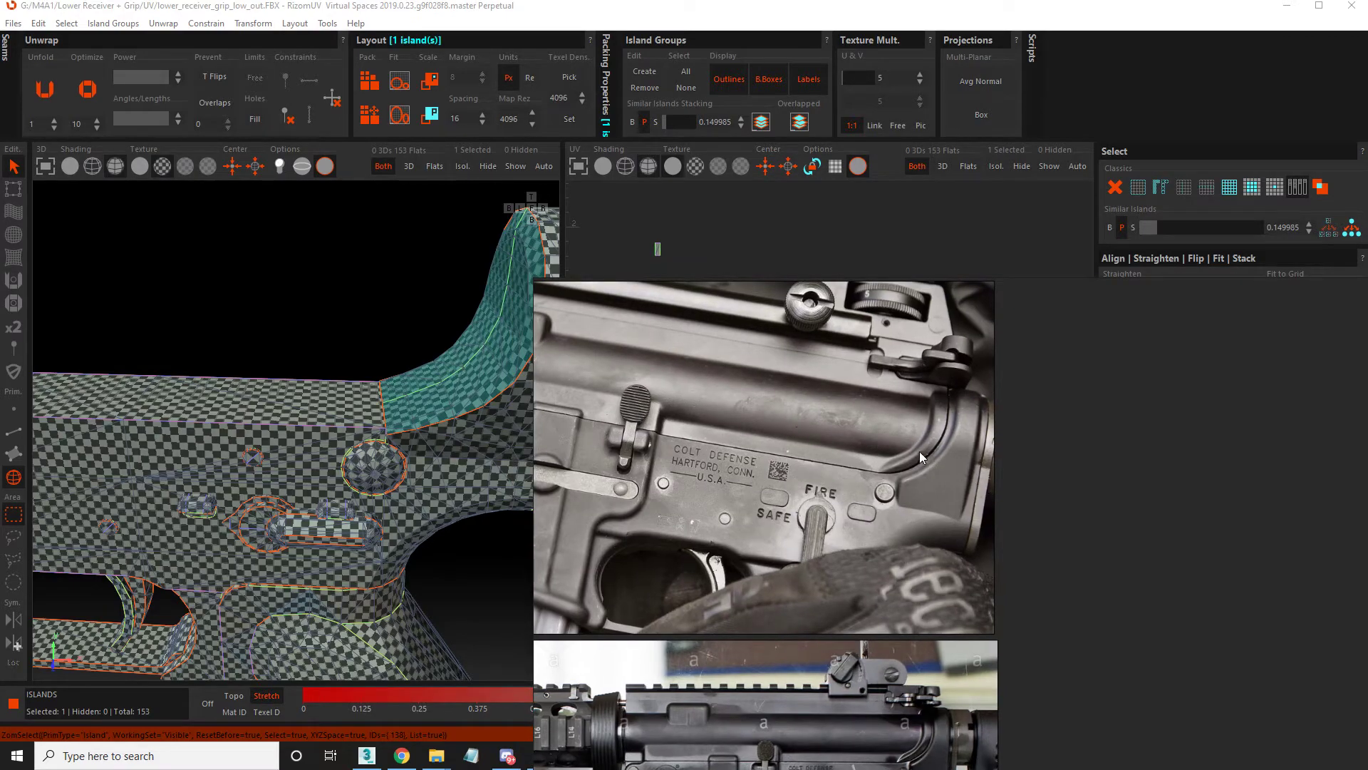
key("alt+Tab")
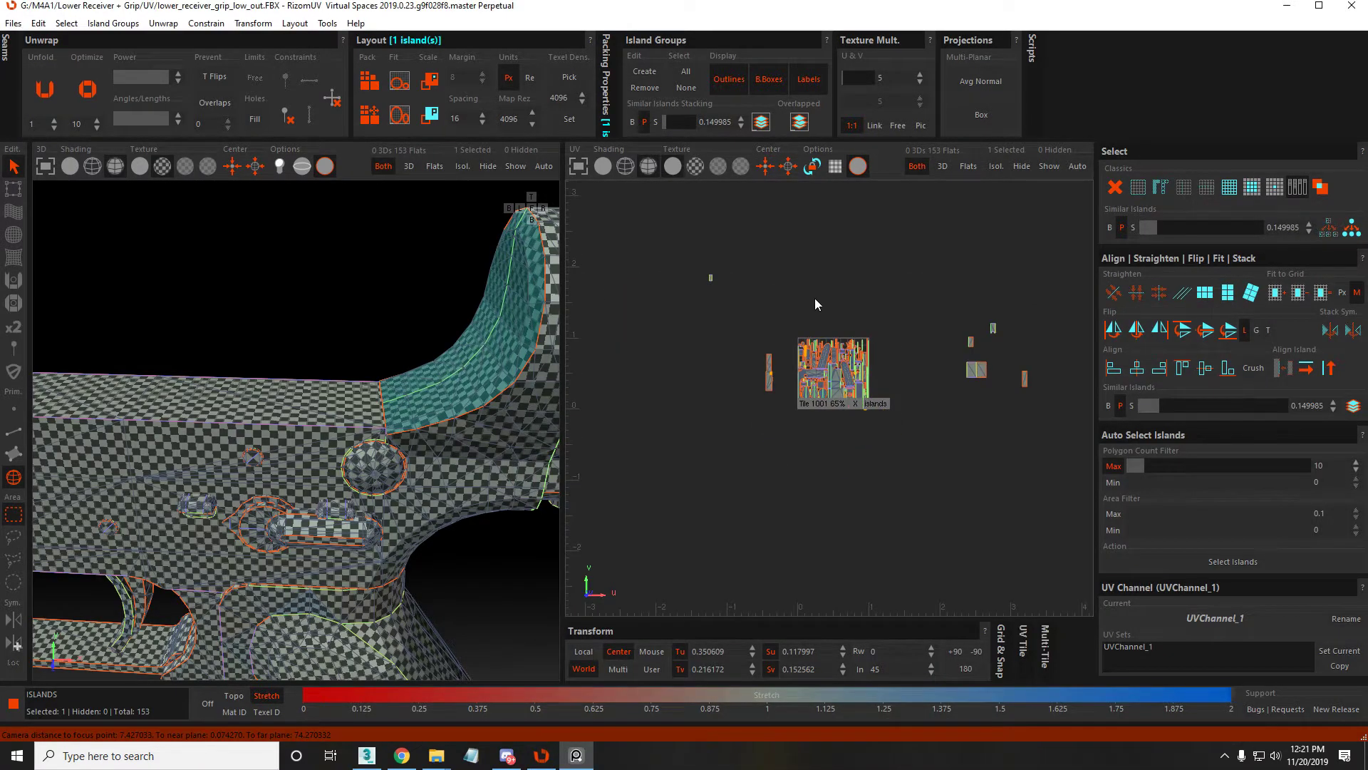
Move the curved rear receiver island out of the tile and deselect it
scroll(882, 338, "up", 3)
scroll(881, 337, "down", 2)
left_click_drag(883, 324, 977, 313)
left_click(827, 292)
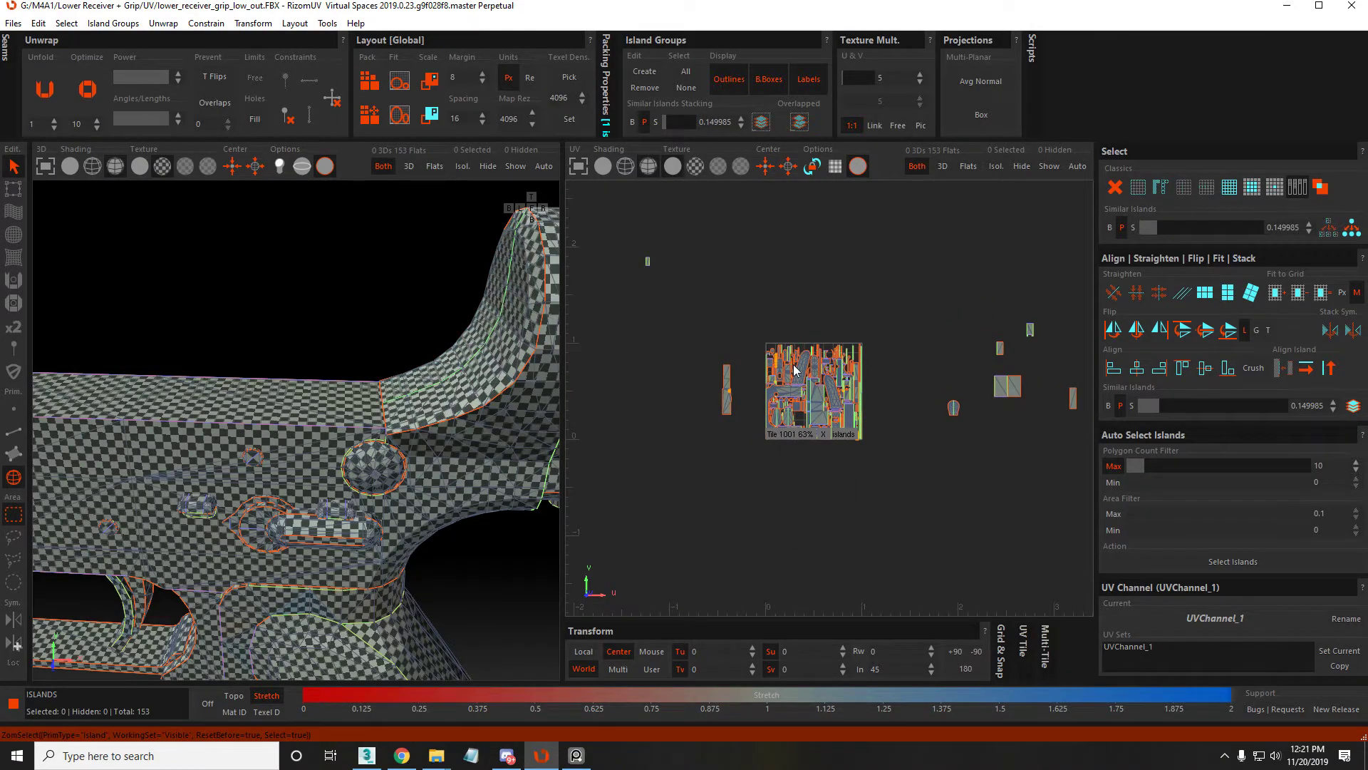
Inspect the large central island in the layout and the side face behind the trigger guard in 3D
key("f")
left_click(854, 394)
key("f")
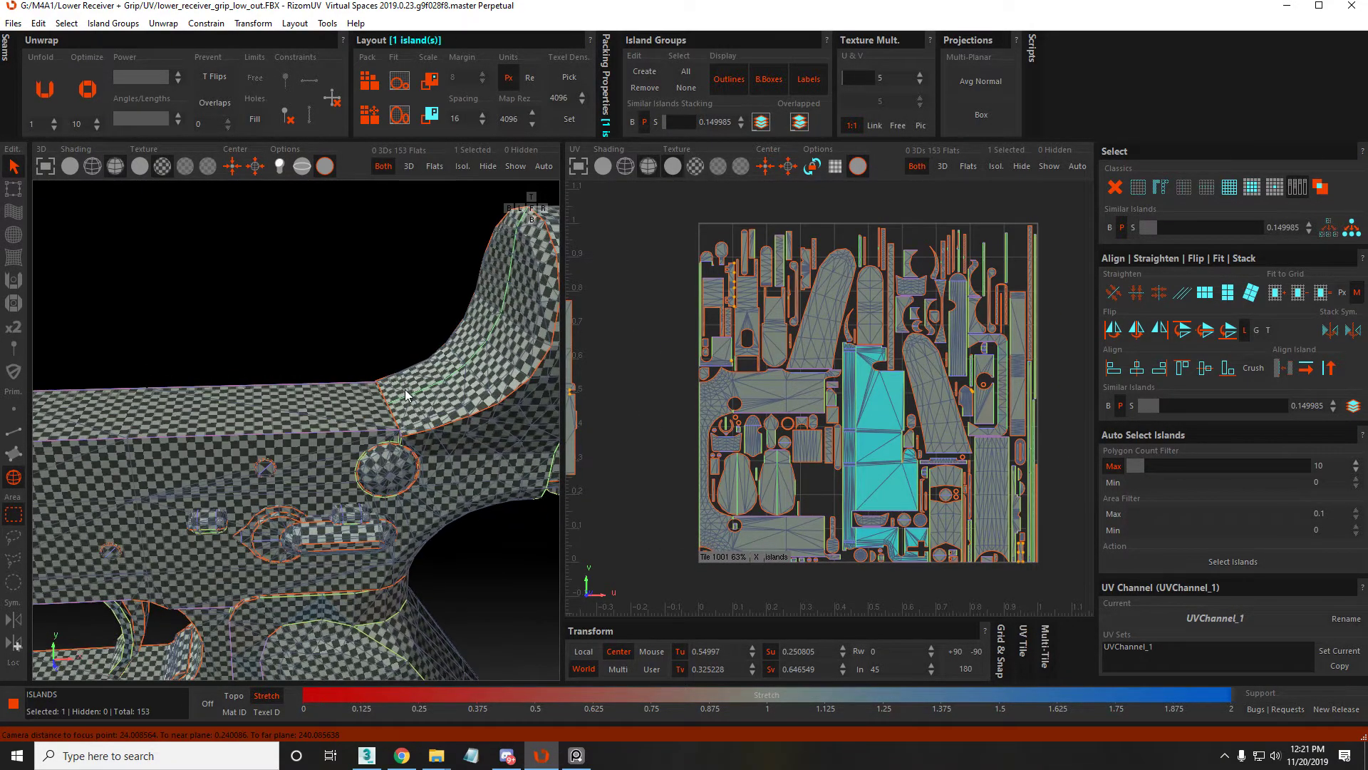
scroll(391, 427, "up", 2)
left_click_drag(389, 376, 288, 403, "alt")
left_click(312, 384)
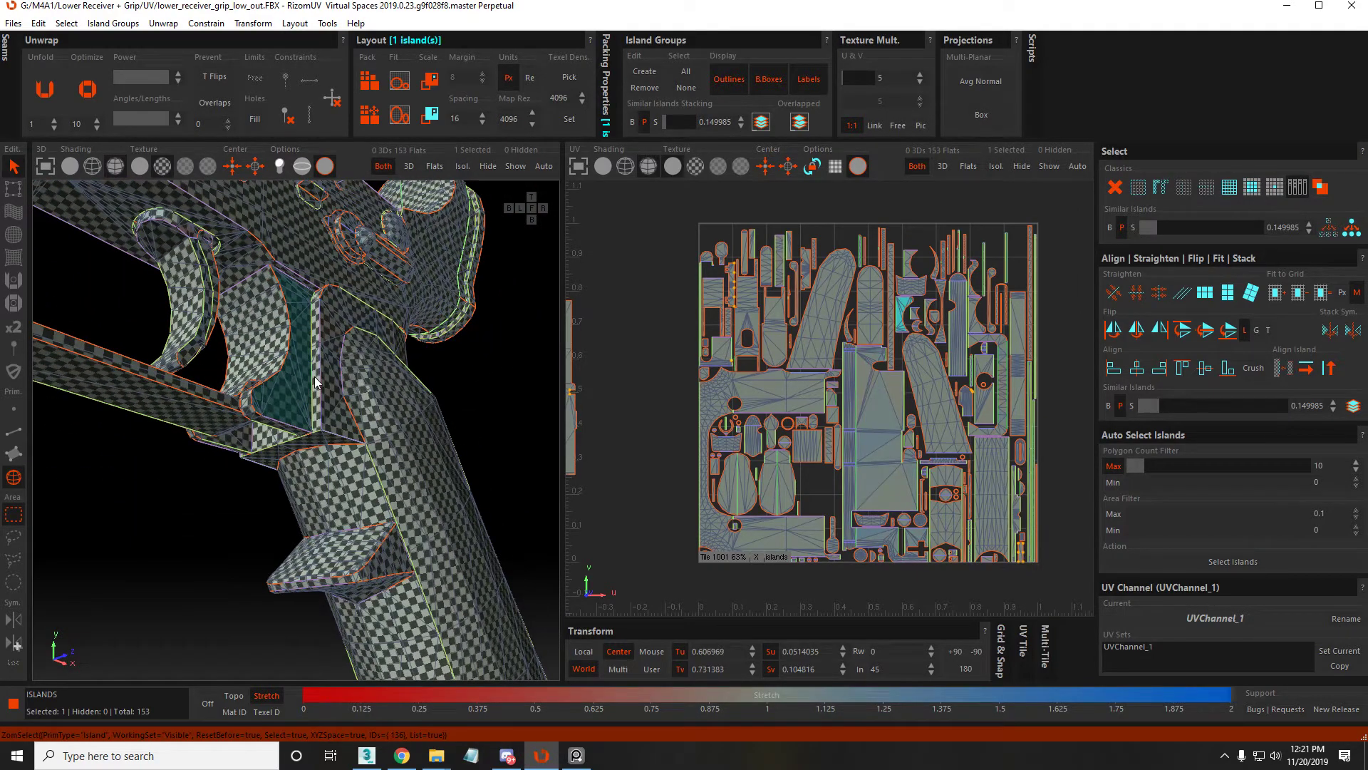
Check the hidden face between the grip and receiver, and move its round-topped island outside the tile
mouse_move(350, 335)
left_mouse_down("alt")
mouse_move(324, 349)
mouse_move(340, 316)
left_mouse_up("alt")
key("i")
key("i")
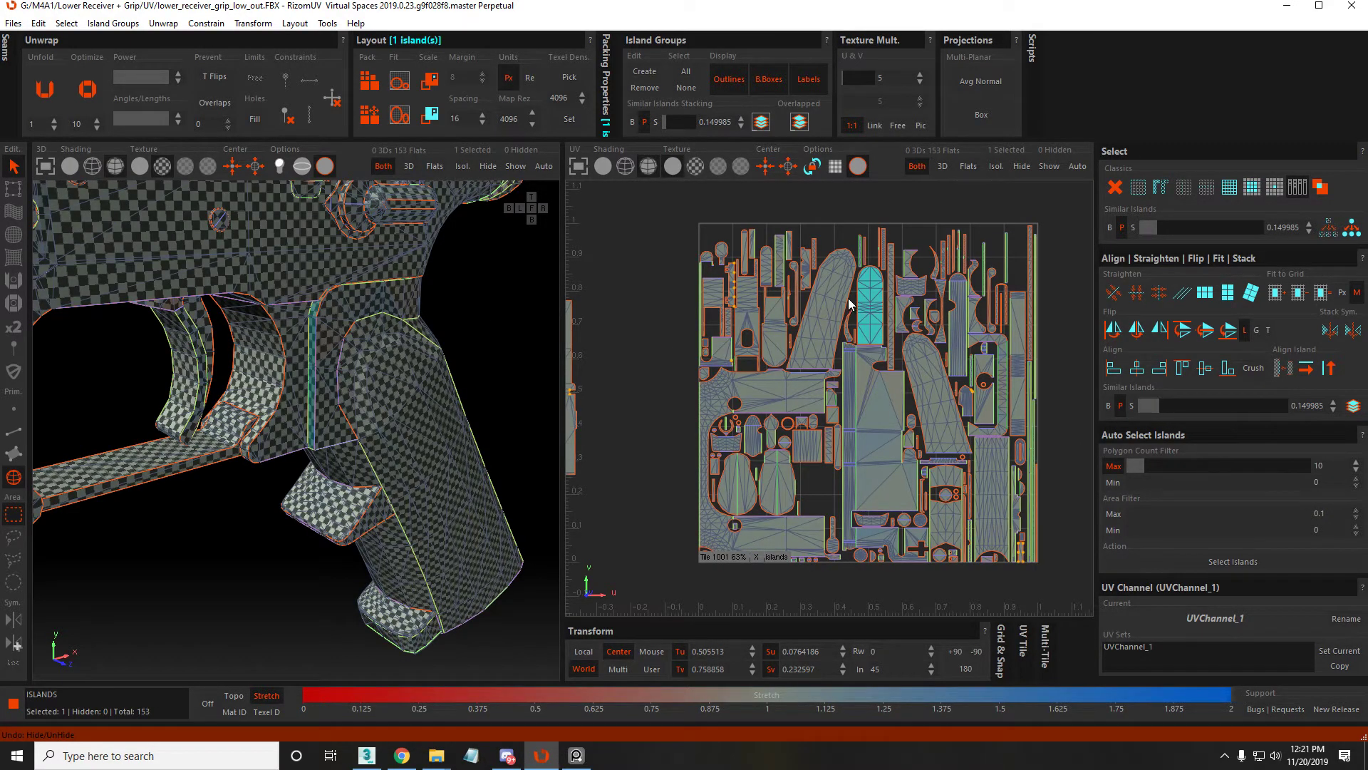
left_click_drag(868, 303, 1149, 386)
scroll(761, 445, "down", 3)
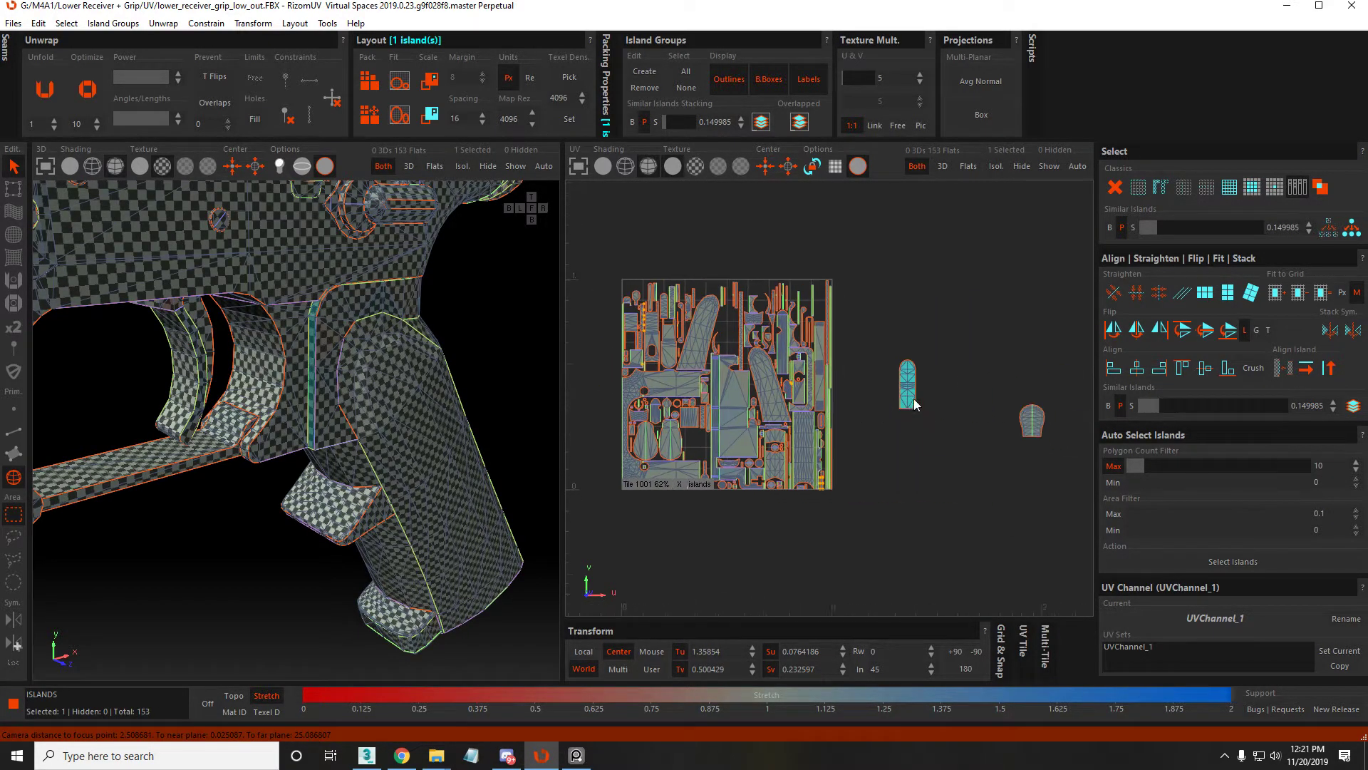
middle_click_drag(762, 445, 852, 445, "alt")
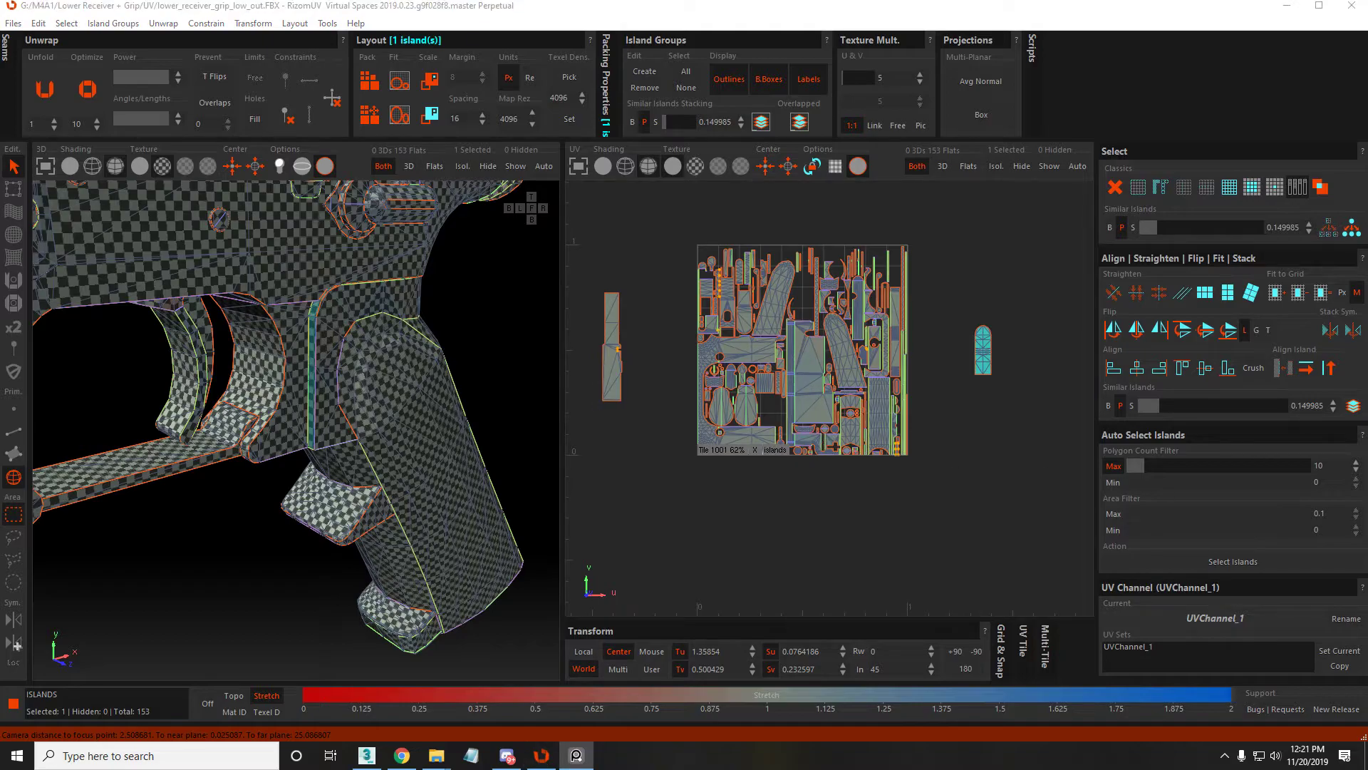
Change the selection from the round-topped island to a part near the grip and inspect the receiver's large rear face in 3D
left_click_drag(341, 431, 471, 402, "alt")
left_click(342, 390)
left_click(412, 422)
left_click_drag(243, 365, 376, 345, "alt")
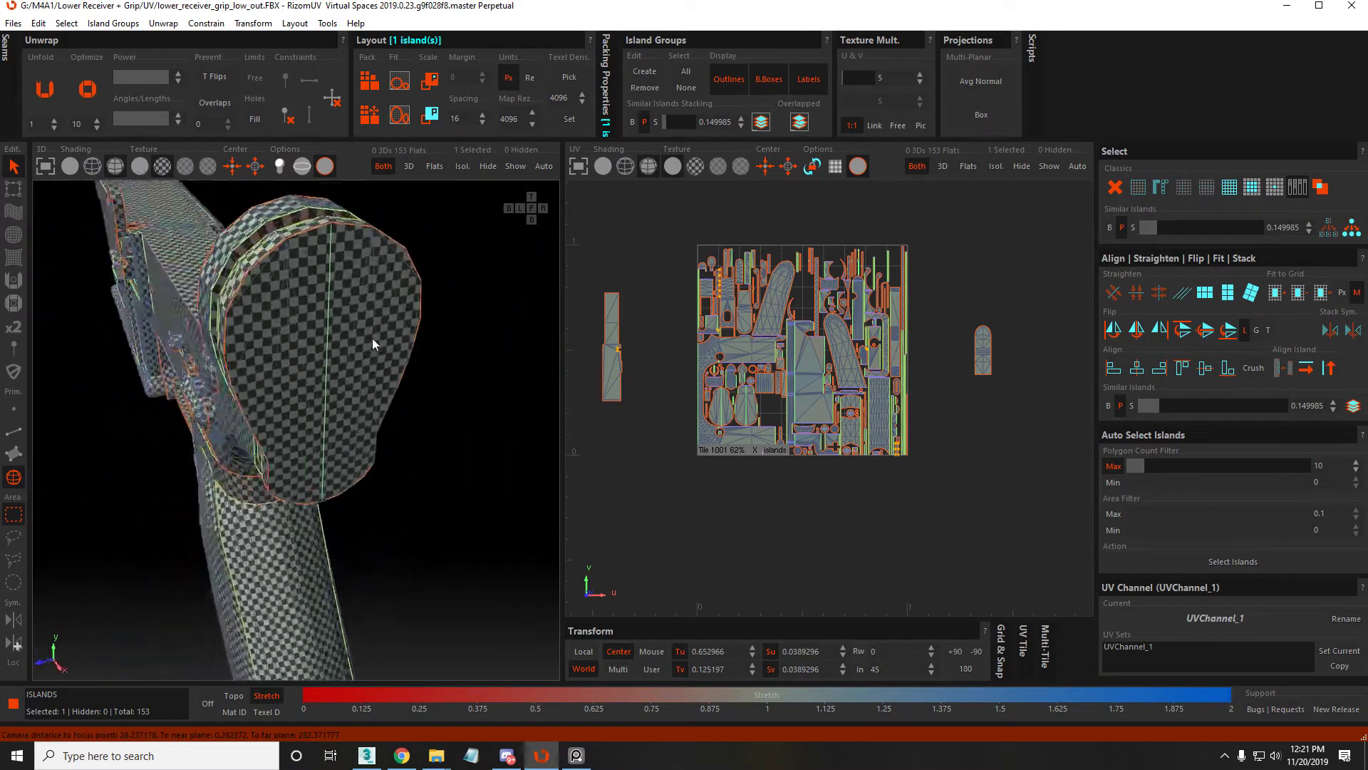
scroll(372, 344, "down", 2)
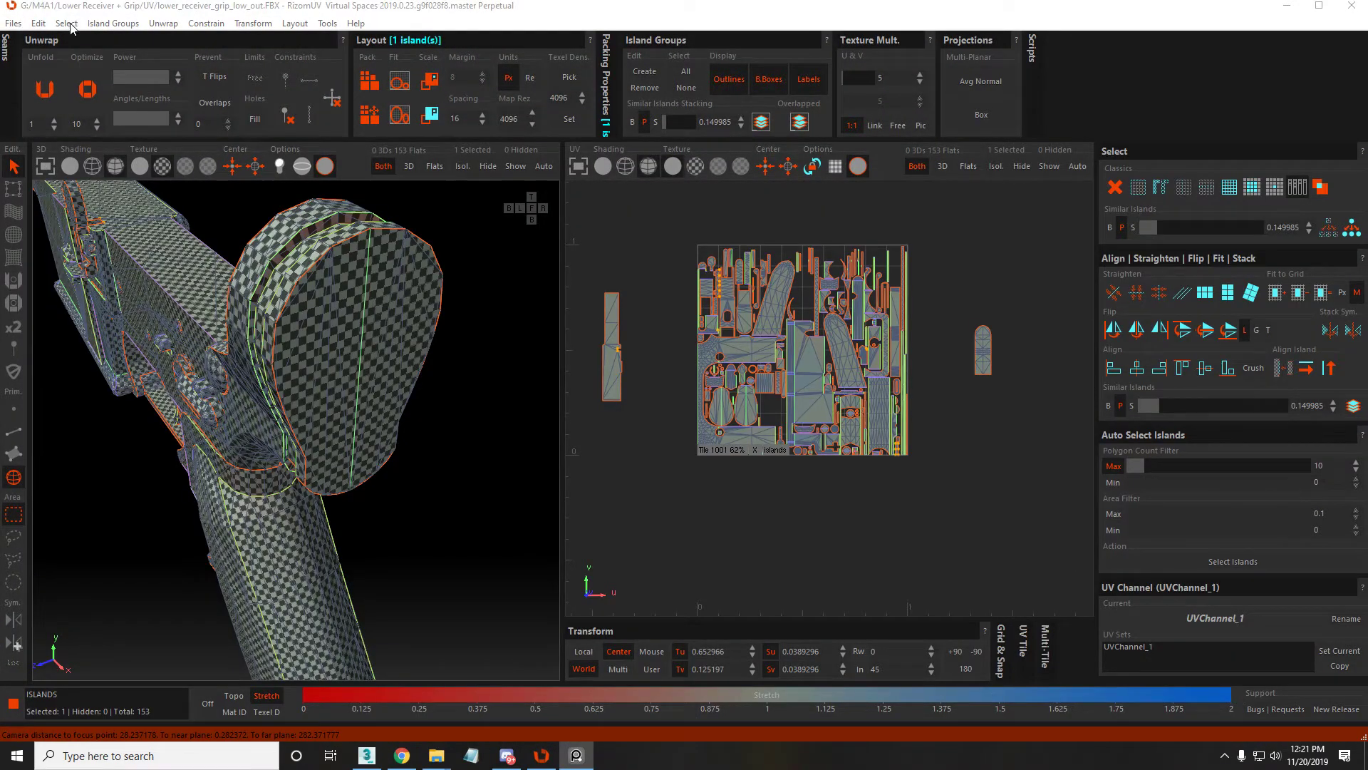
Check the model group option, select all islands of the two small protruding parts, and isolate them
left_click(69, 25)
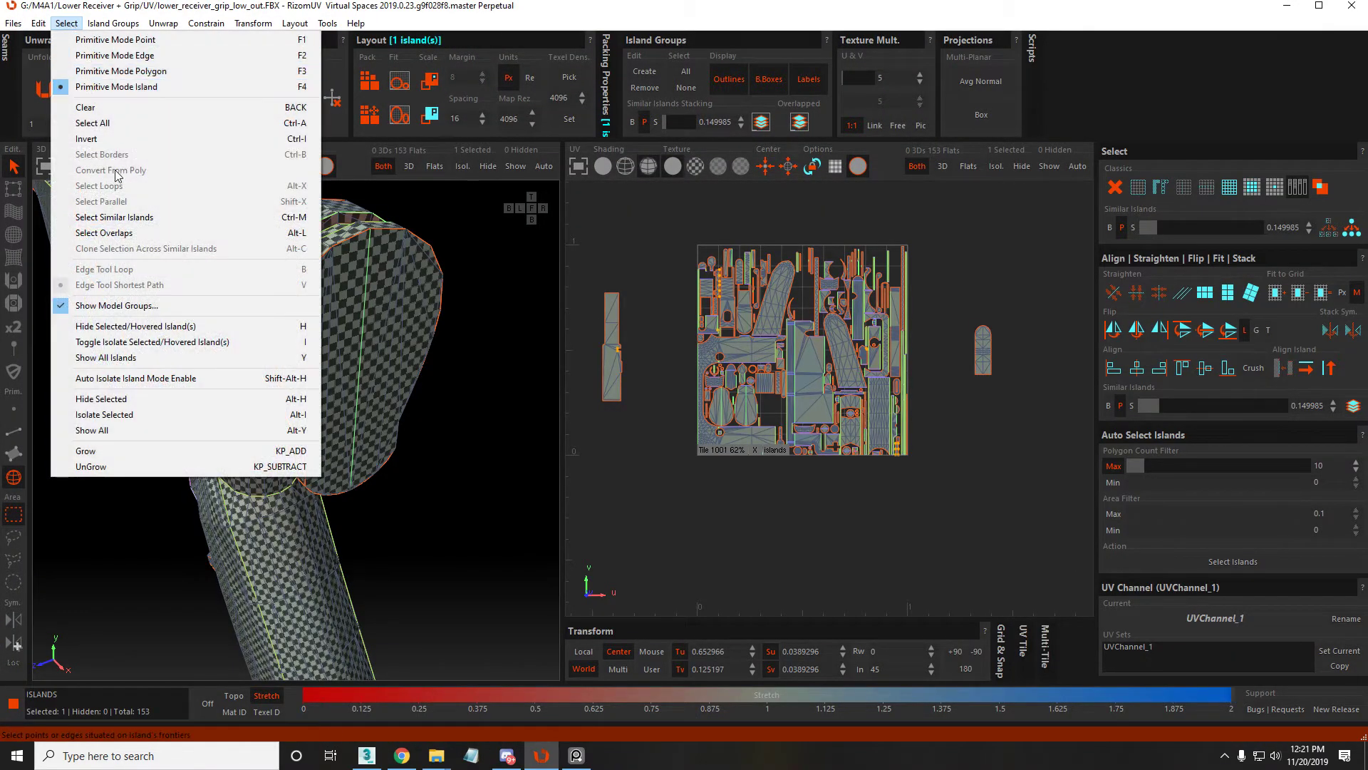
left_click(135, 307)
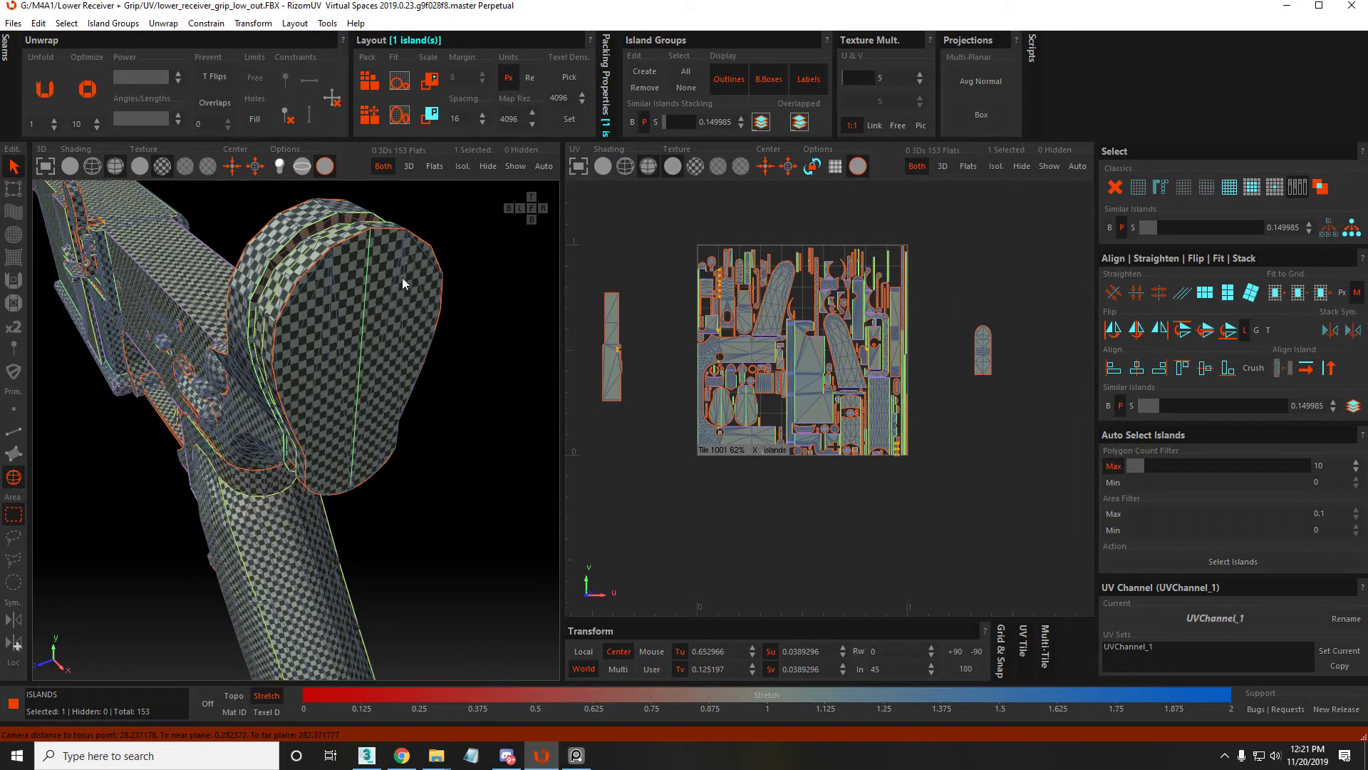
left_click_drag(413, 271, 456, 309, "alt")
key("ctrl+s")
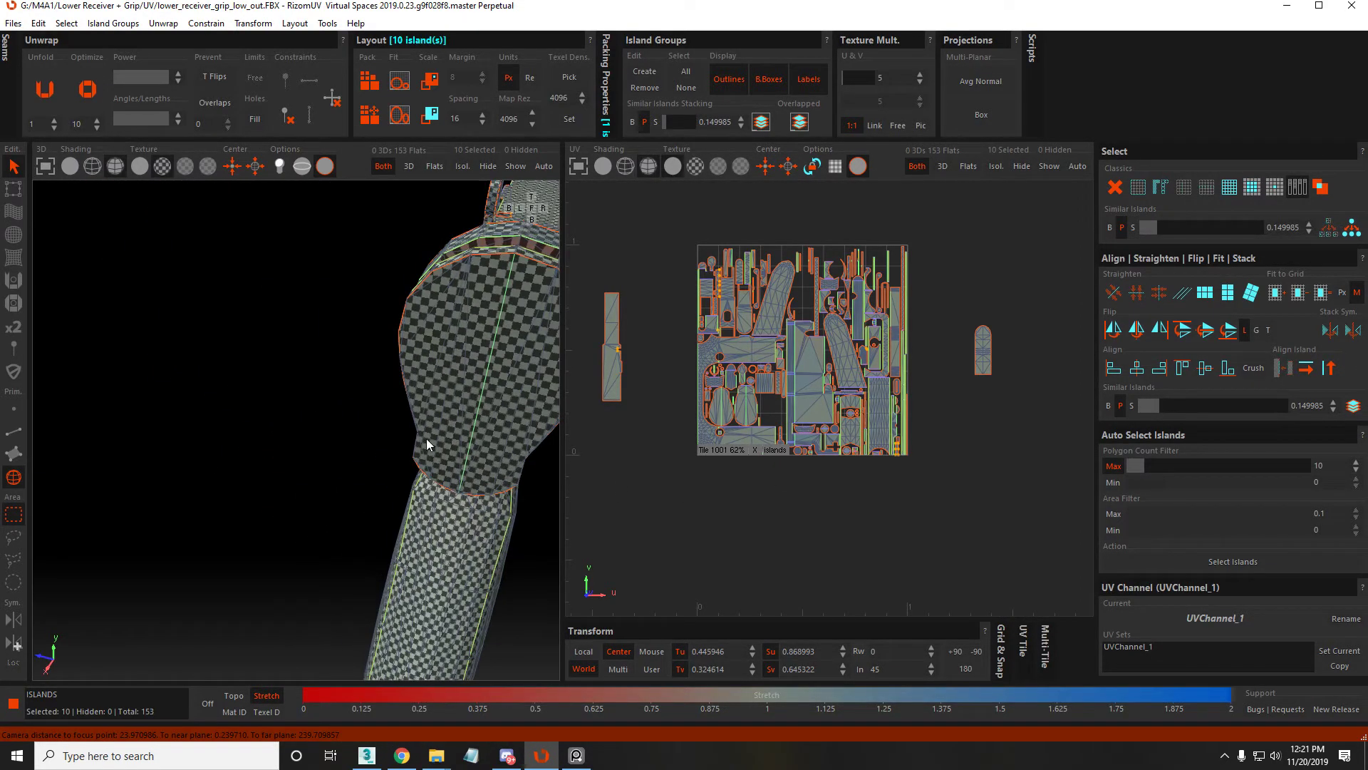
key("i")
key("f")
middle_click_drag(322, 370, 245, 409)
Select the flat end faces of both isolated parts and move their islands outside the tile
left_click(177, 471)
left_click(381, 425, "shift")
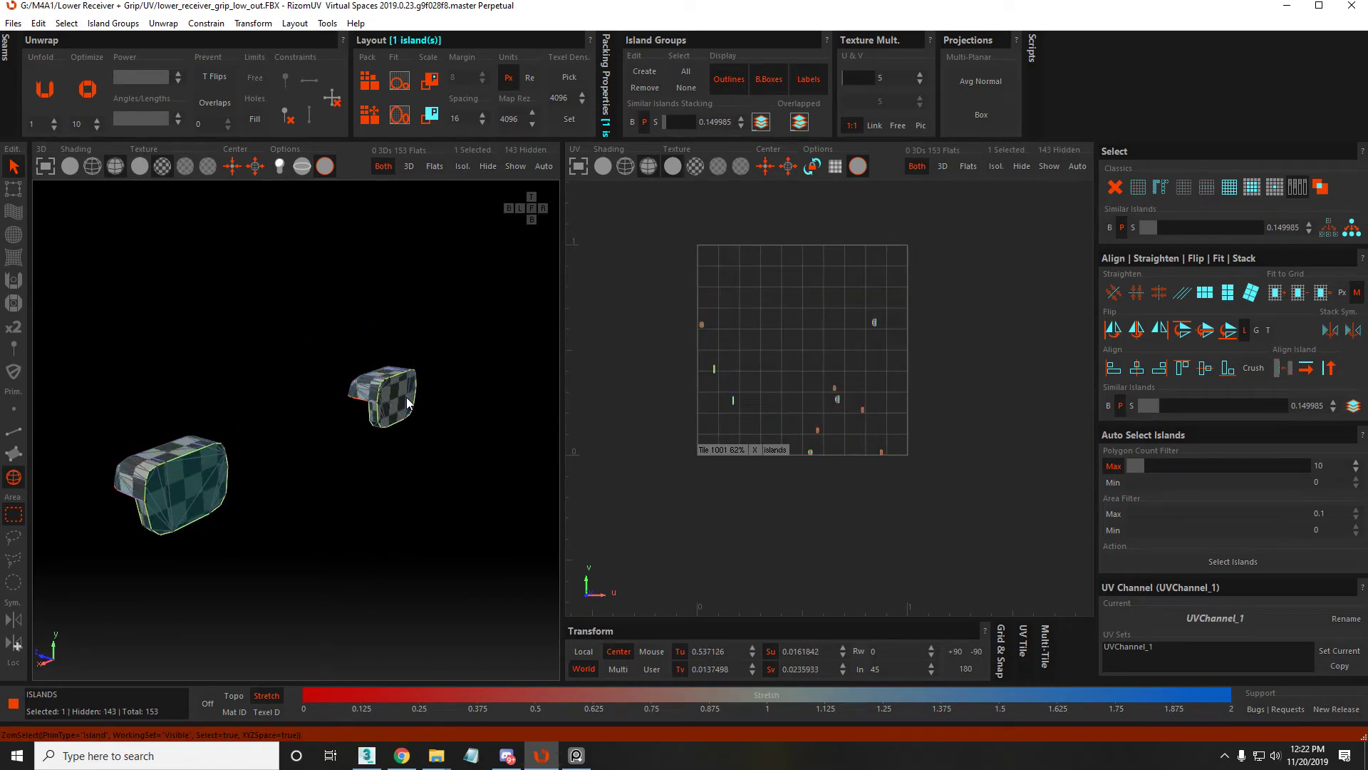
left_click_drag(726, 376, 676, 340)
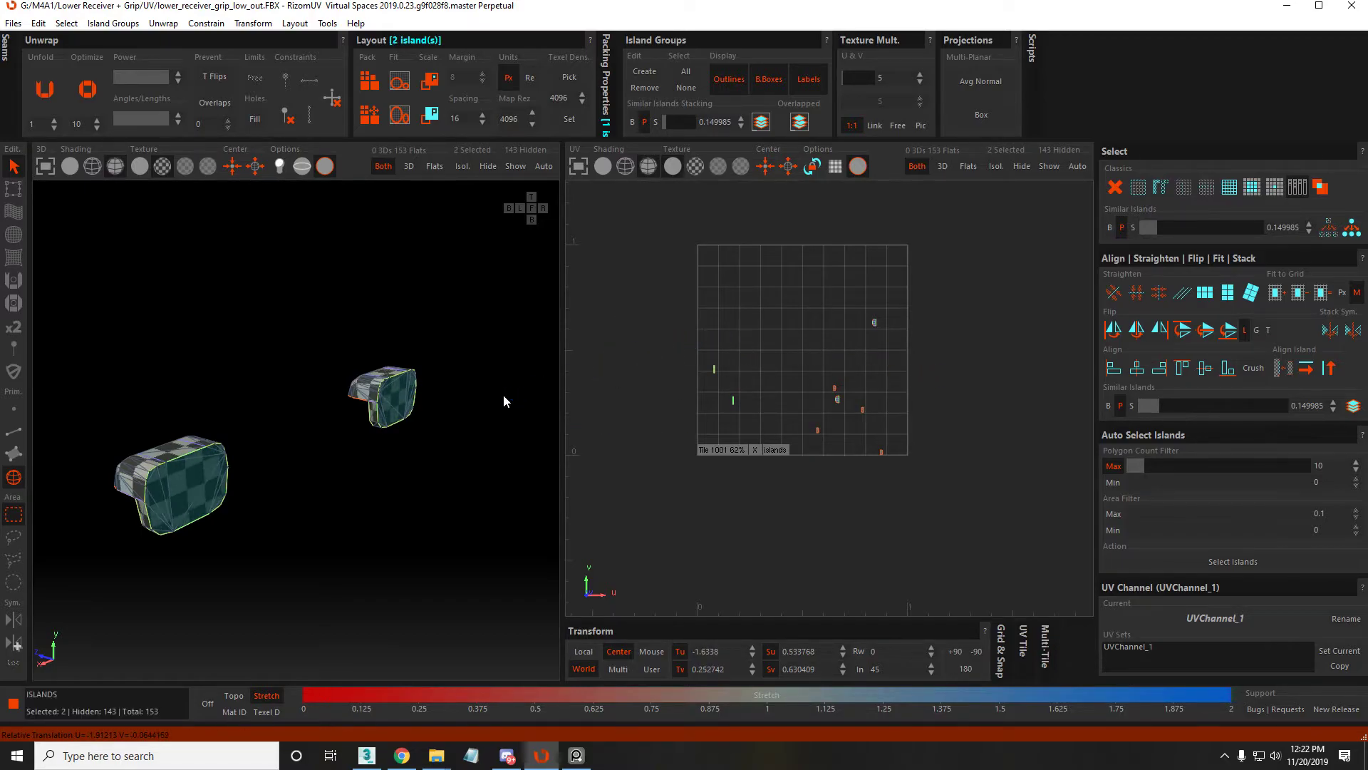
Clear the selection, show all hidden islands again, and locate the small end-face islands outside the tile
scroll(672, 347, "down", 3)
left_click(675, 319)
key("shift+h")
scroll(784, 357, "up", 5)
scroll(838, 377, "down", 4)
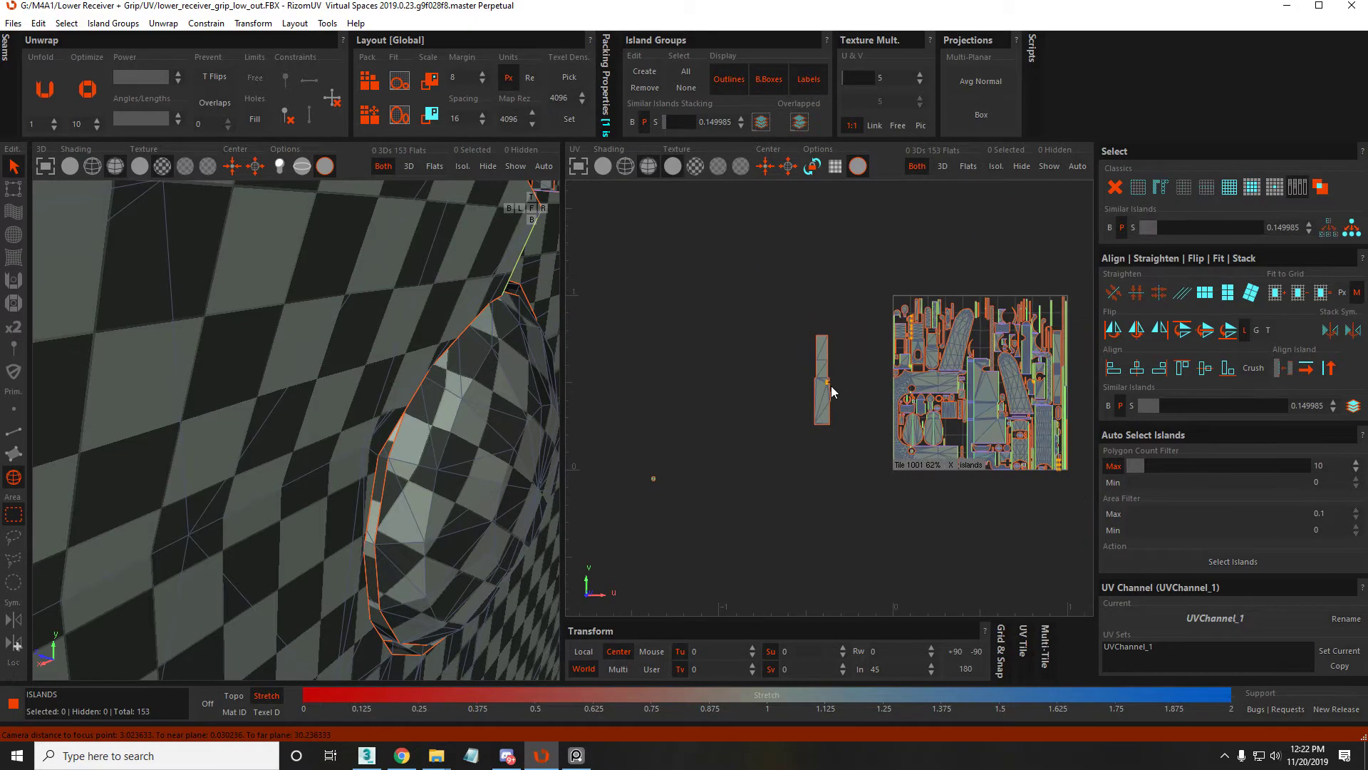
middle_click_drag(707, 416, 772, 404)
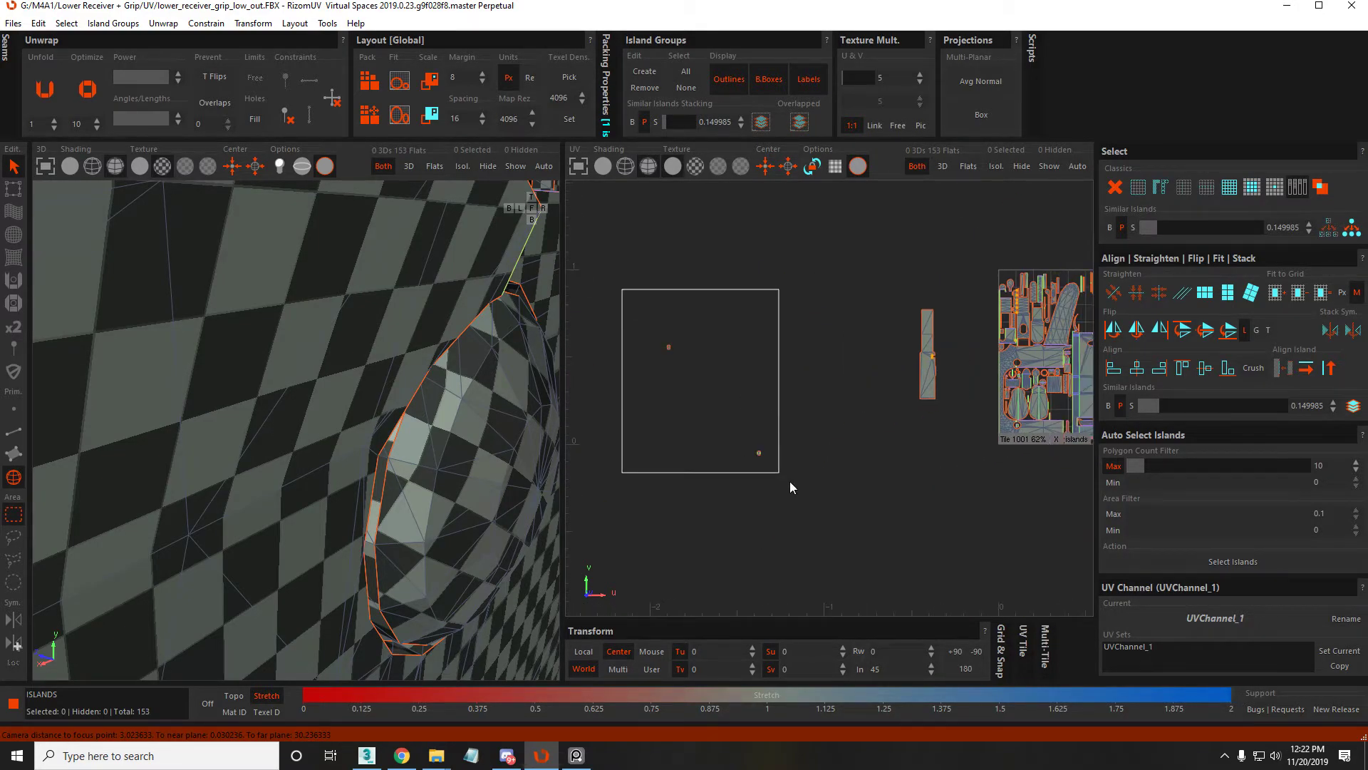